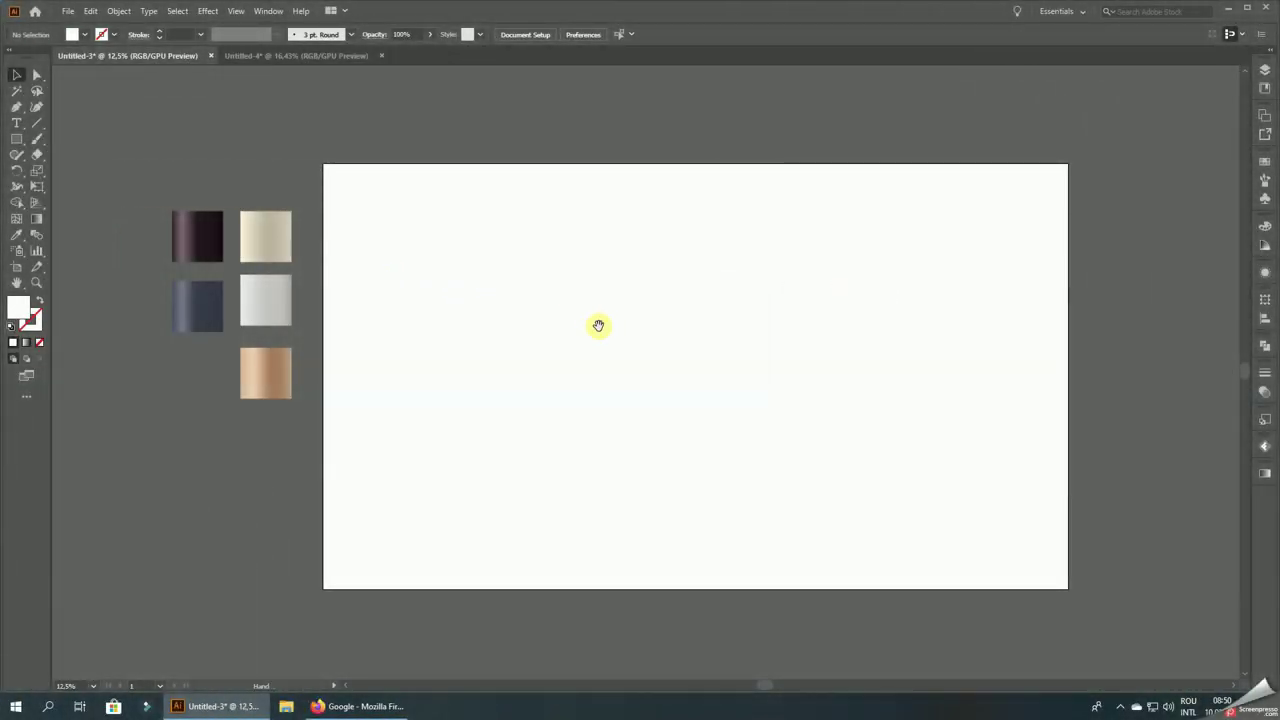
- Set the RGB colours of all four stops on the dark plum gradient swatch
{"action": "left_click_drag", "start_coordinate": [598, 325], "coordinate": [567, 303]}
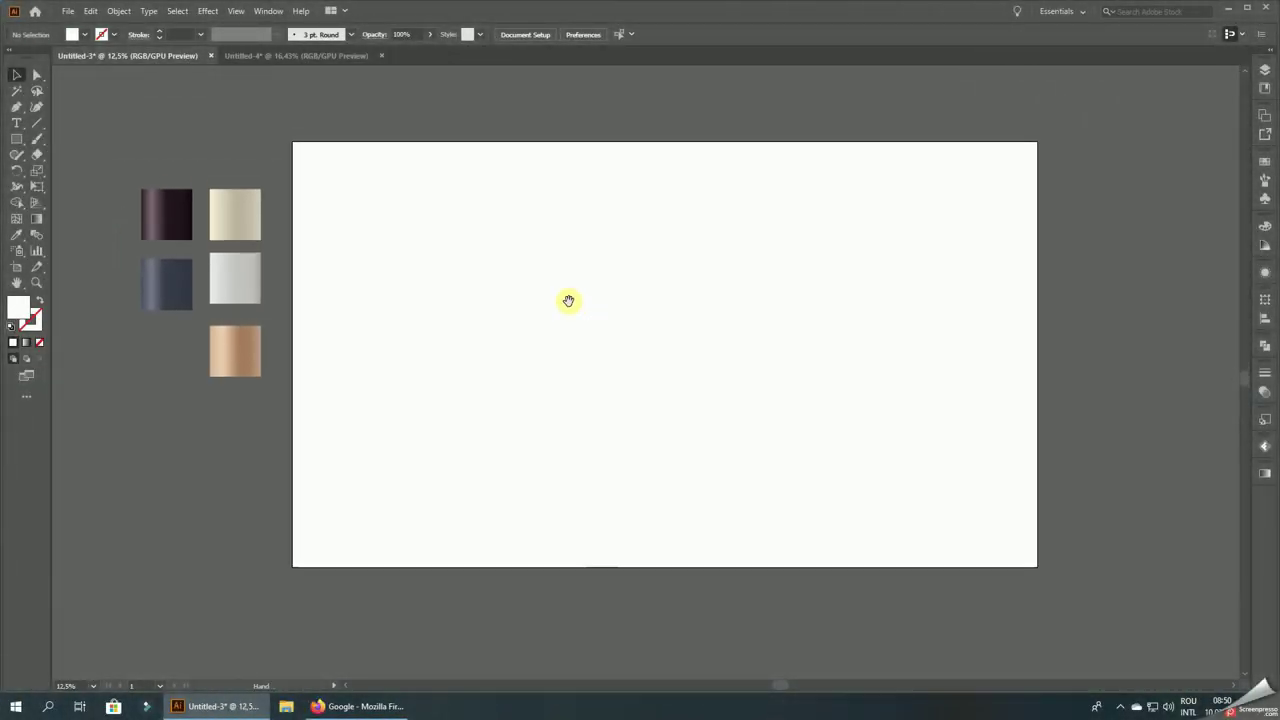
{"action": "left_click", "coordinate": [185, 208]}
{"action": "left_click", "coordinate": [1265, 468]}
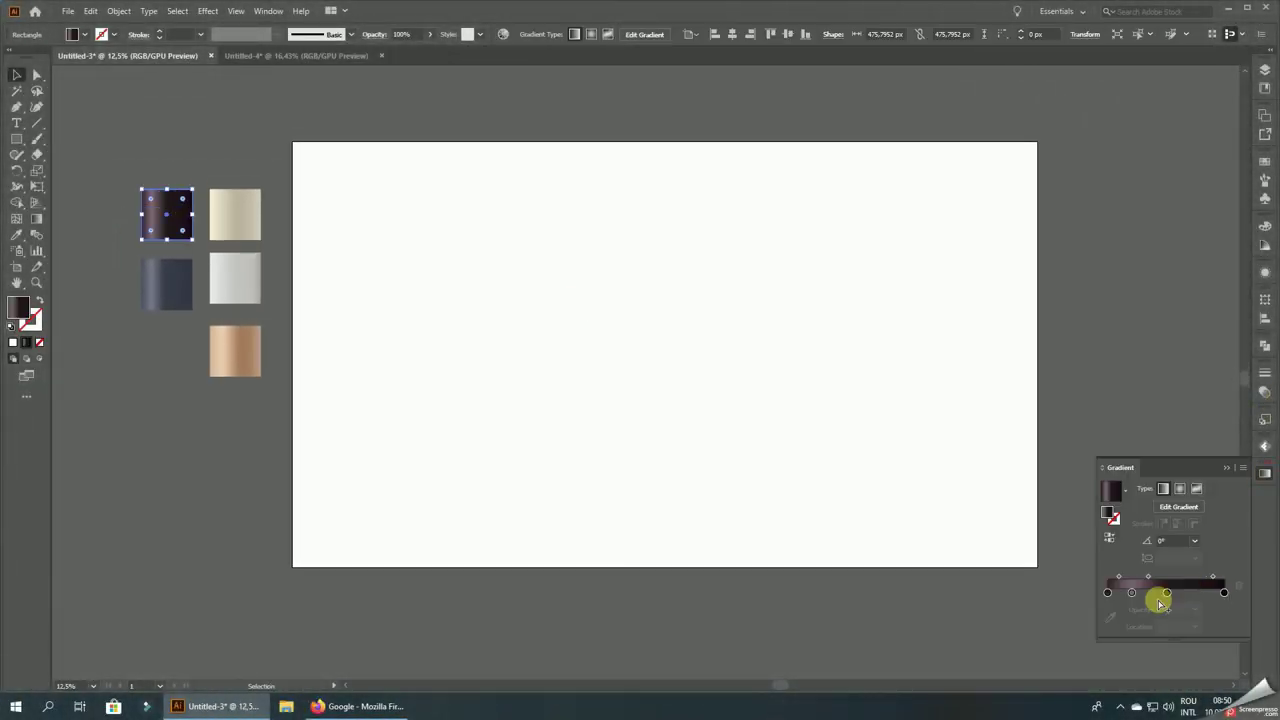
{"action": "double_click", "coordinate": [1108, 593]}
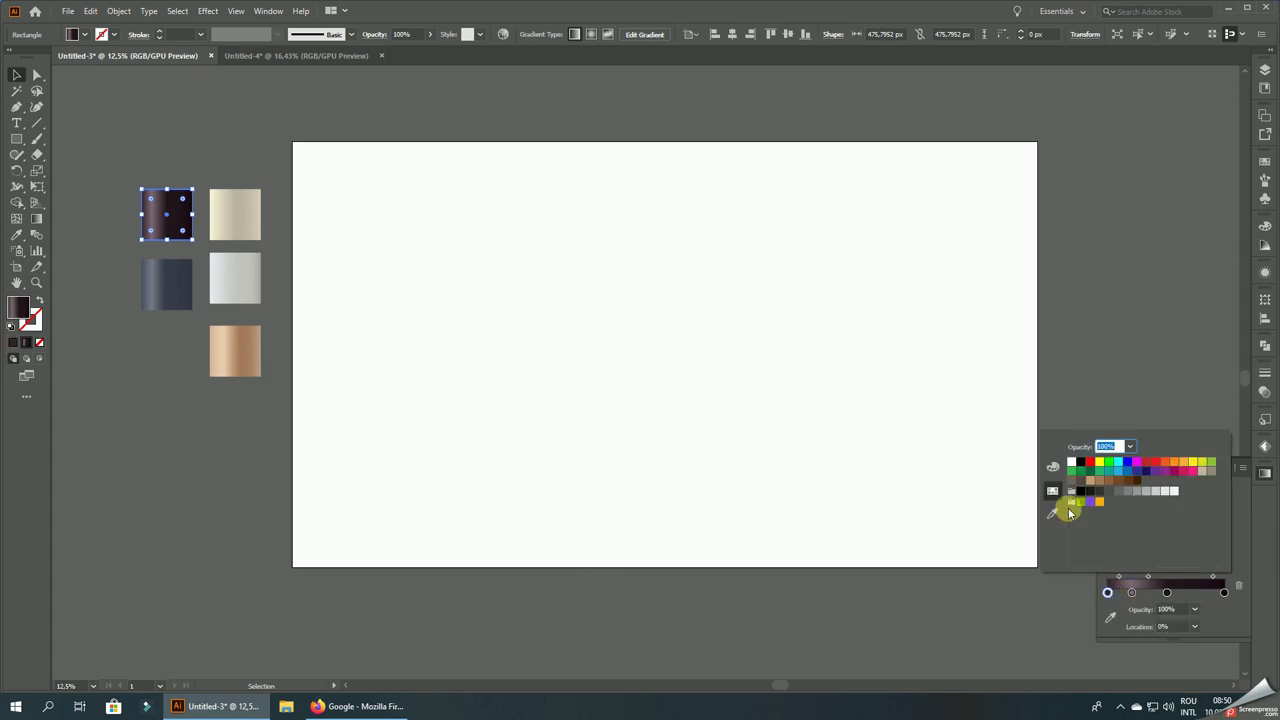
{"action": "left_click", "coordinate": [1052, 467]}
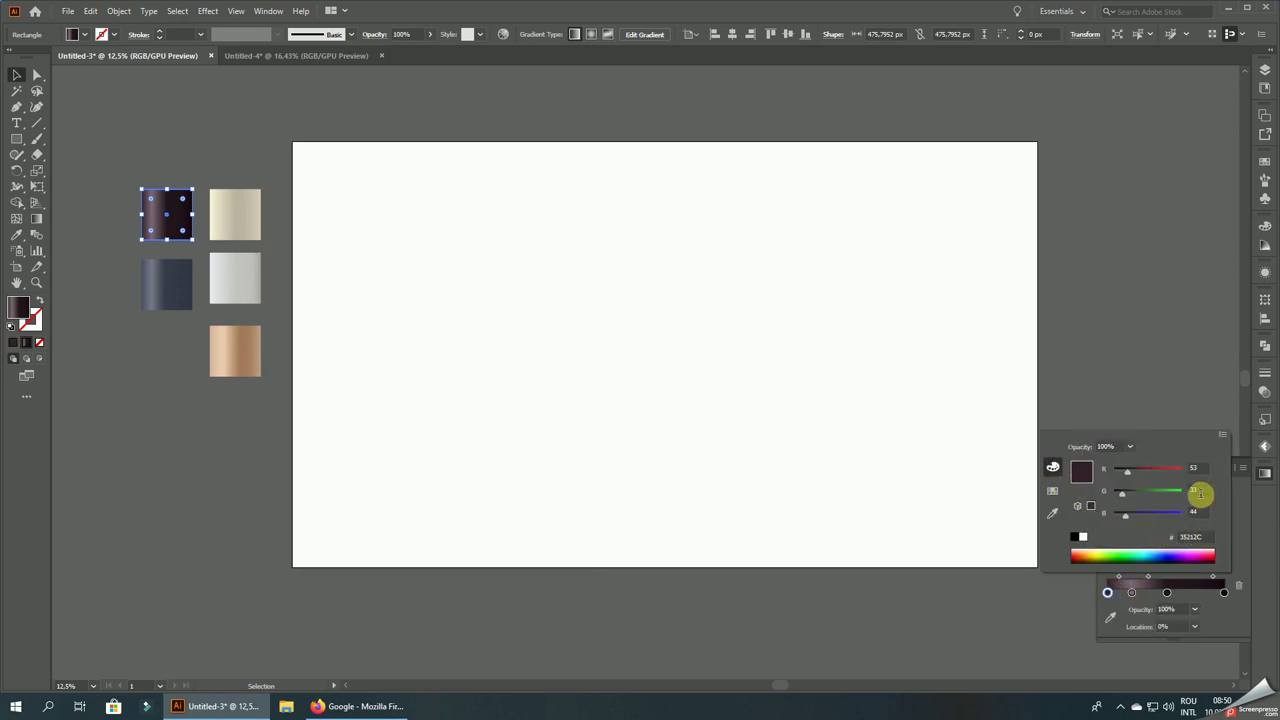
{"action": "left_click", "coordinate": [1207, 392]}
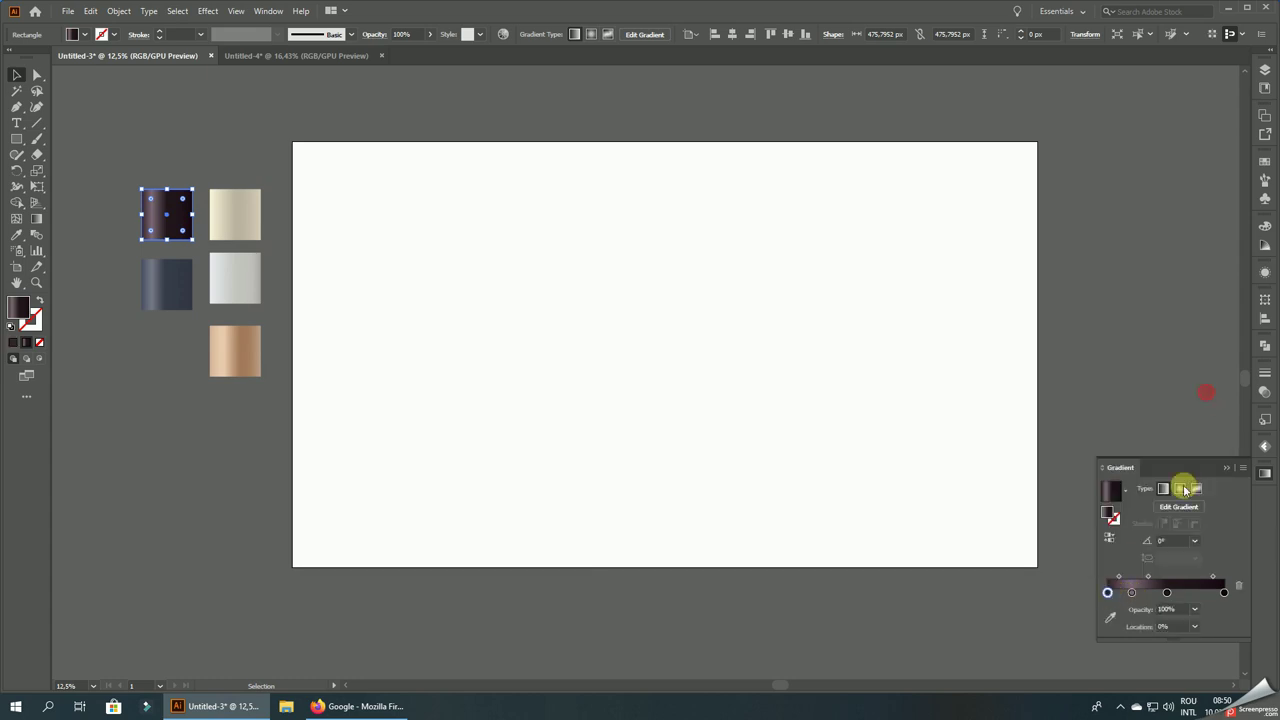
{"action": "double_click", "coordinate": [1132, 594]}
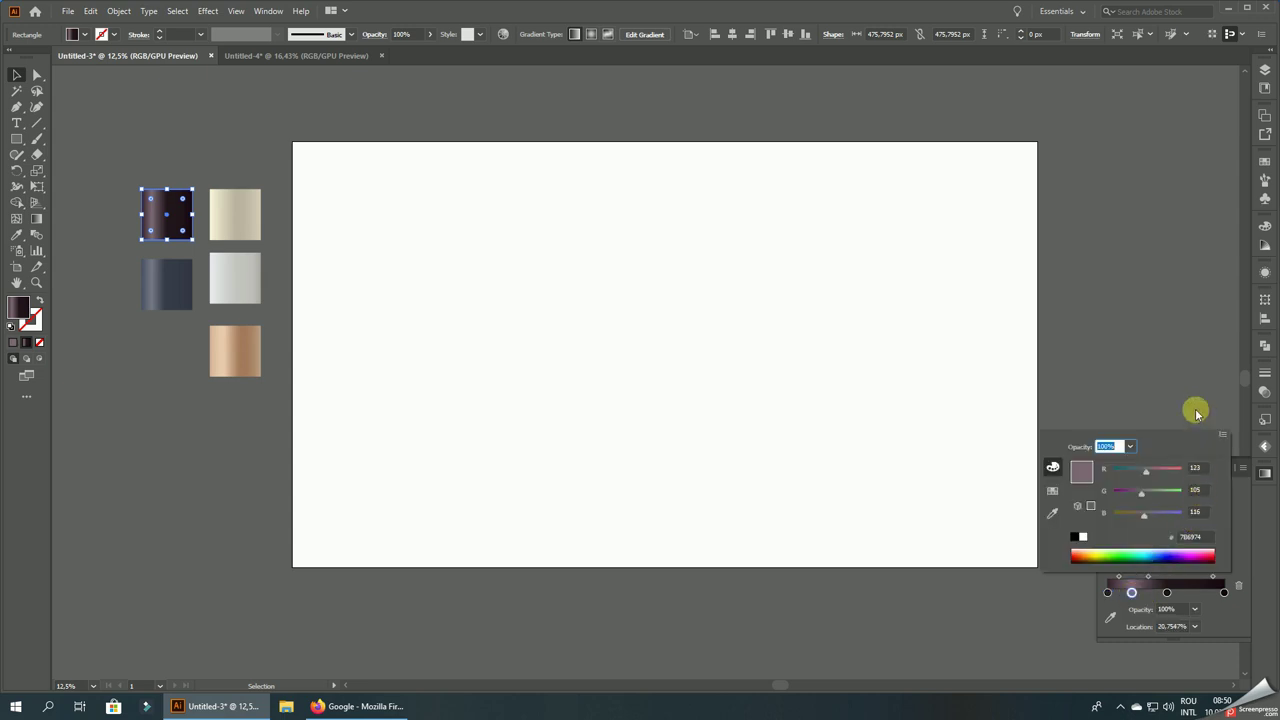
{"action": "left_click", "coordinate": [1191, 377]}
{"action": "double_click", "coordinate": [1167, 594]}
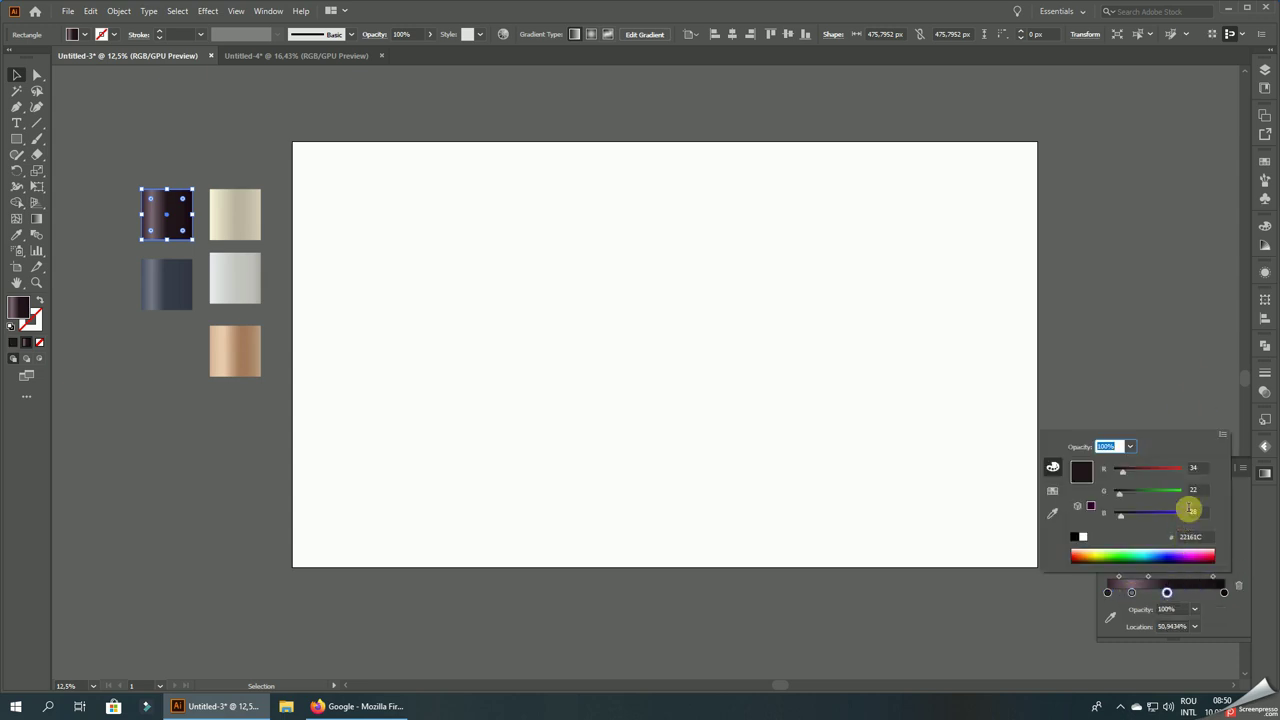
{"action": "left_click", "coordinate": [1191, 387]}
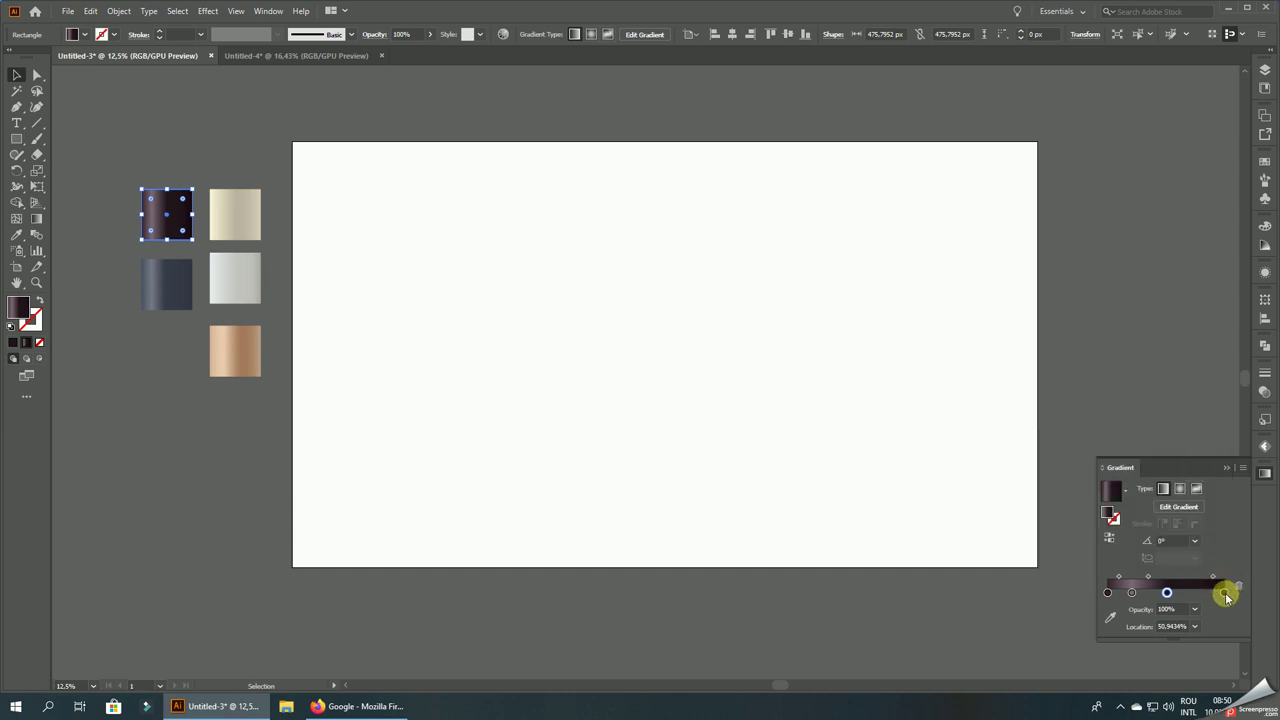
{"action": "double_click", "coordinate": [1225, 594]}
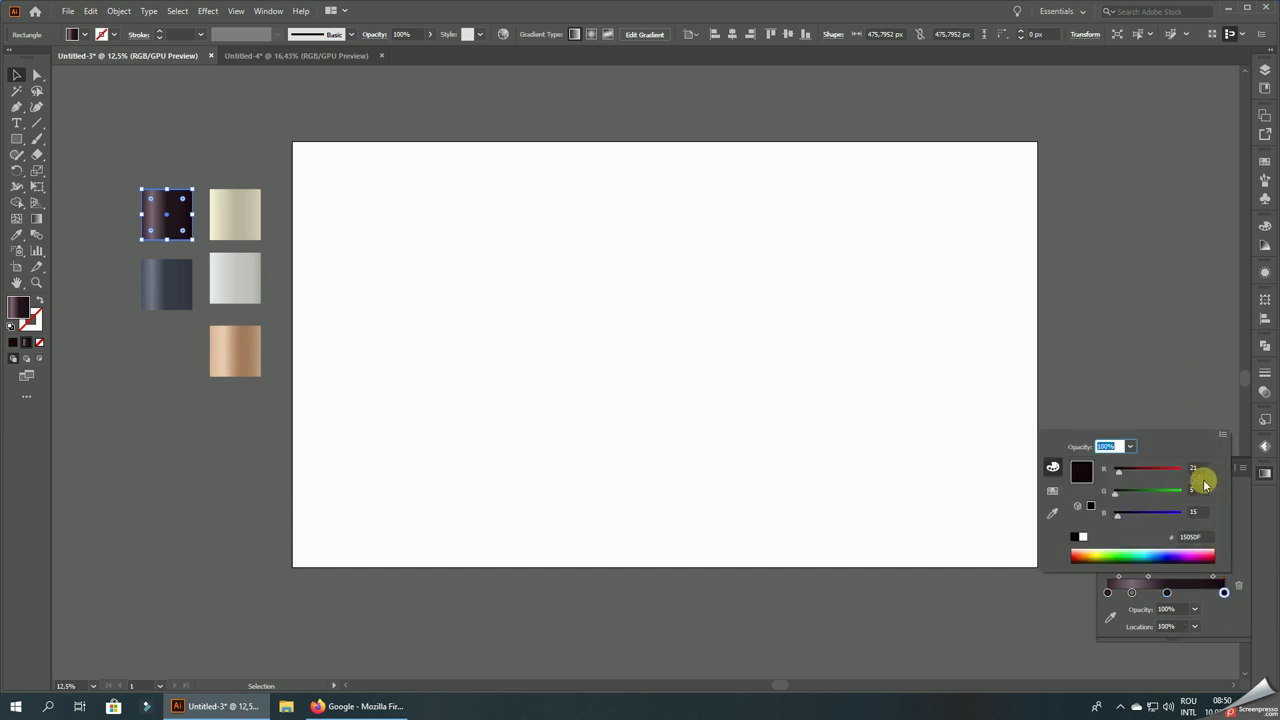
{"action": "left_click", "coordinate": [1130, 331]}
- Set the slate-blue swatch's stops at 0%, 20.7547%, 46.6981% and the end
{"action": "left_click", "coordinate": [175, 276]}
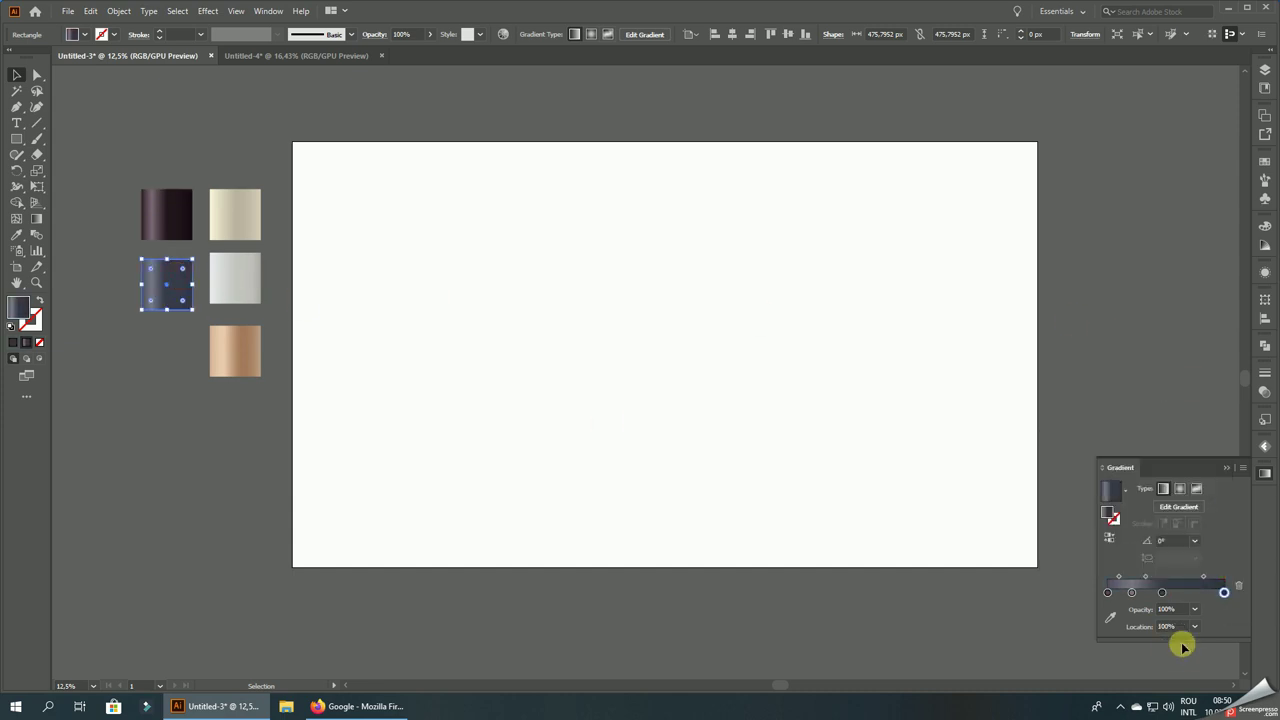
{"action": "double_click", "coordinate": [1225, 594]}
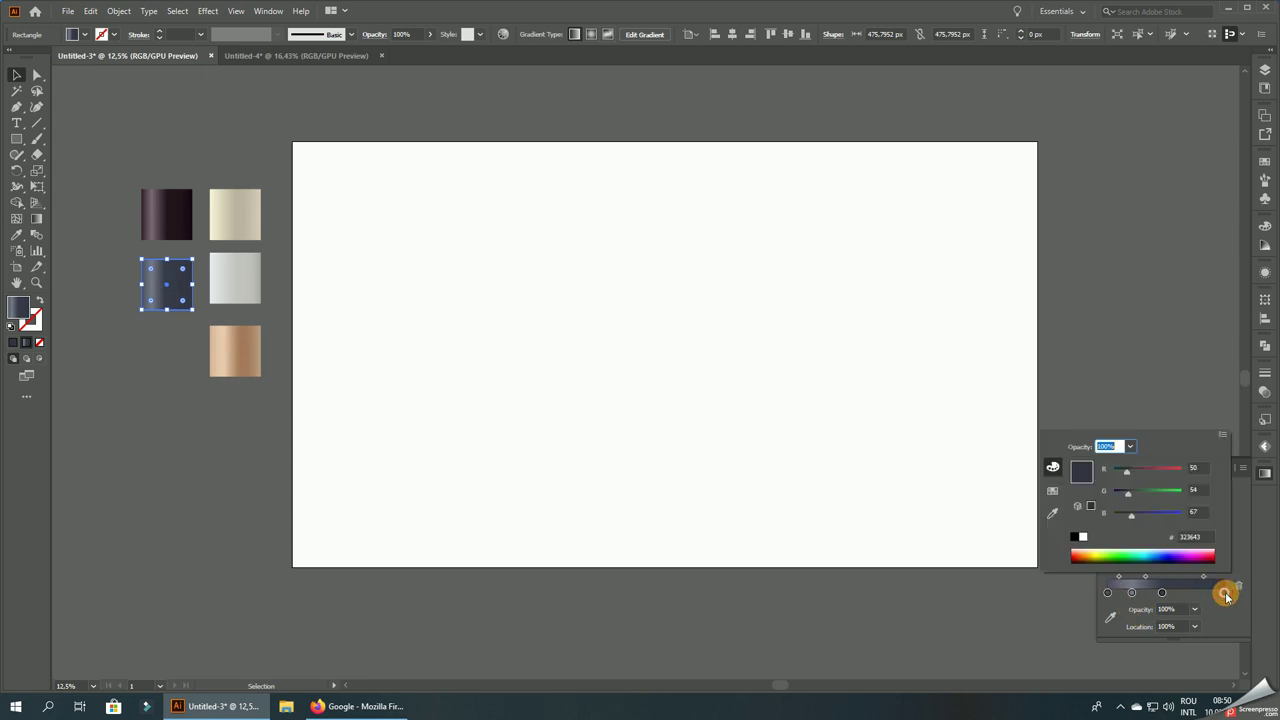
{"action": "left_click", "coordinate": [1164, 594]}
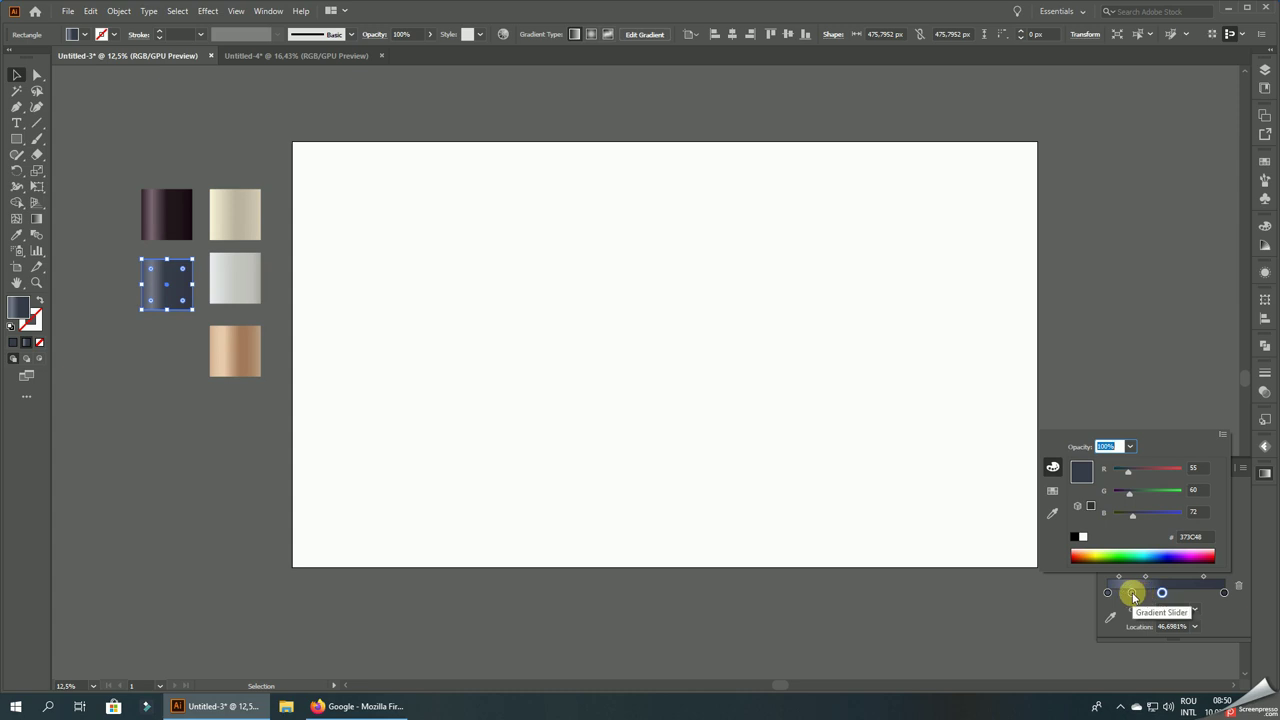
{"action": "left_click", "coordinate": [1133, 594]}
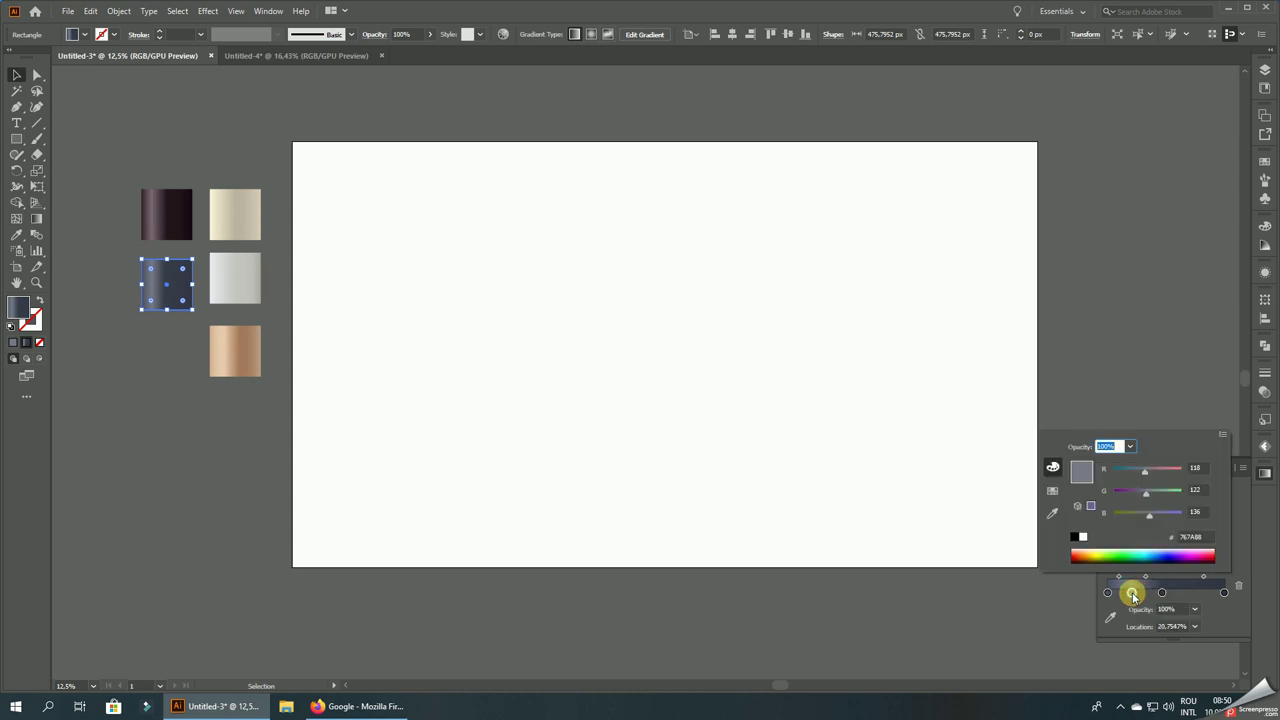
{"action": "left_click", "coordinate": [1108, 593]}
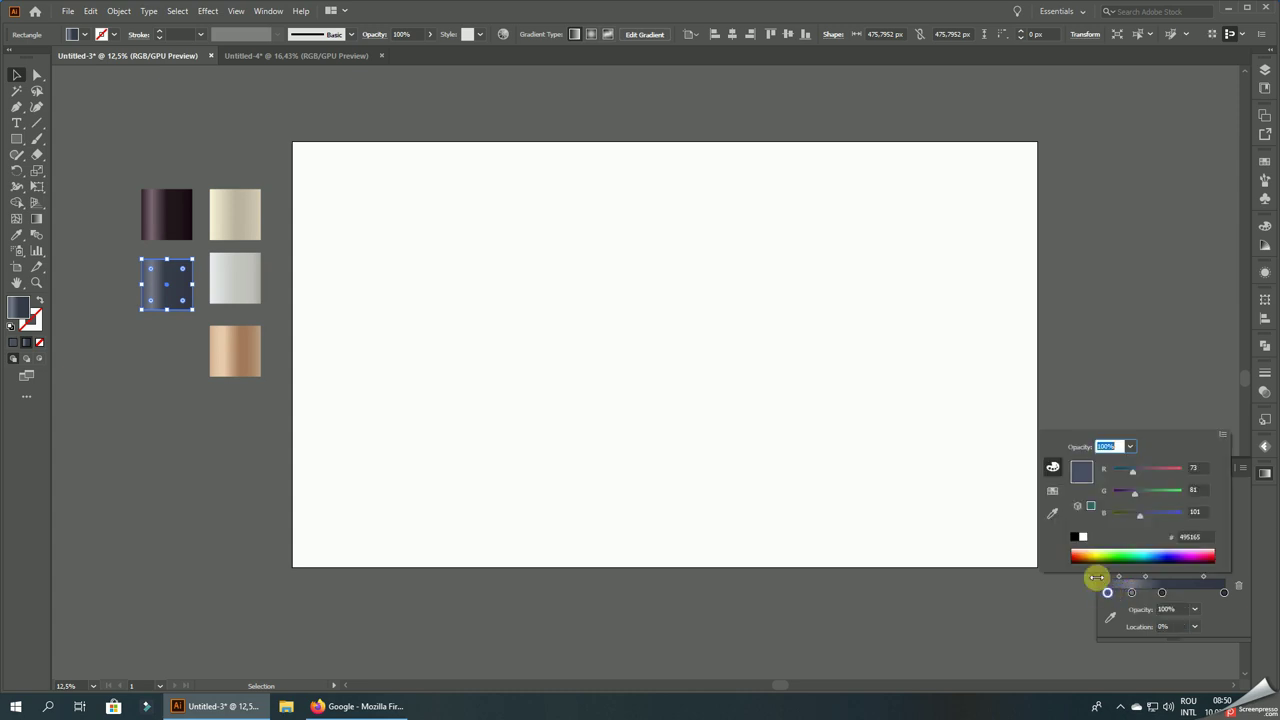
{"action": "left_click", "coordinate": [241, 218]}
- Edit the cream gradient's first stop colour and add a middle stop at 51.4%
{"action": "left_click", "coordinate": [241, 218]}
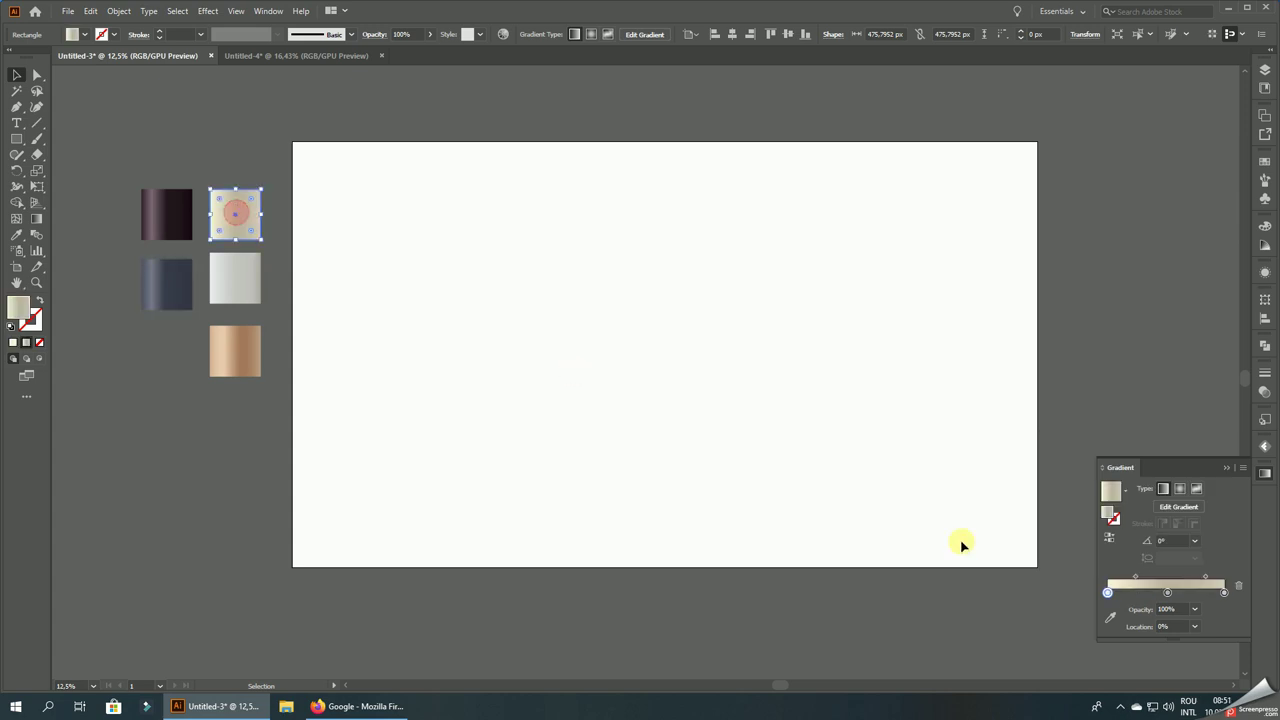
{"action": "left_click", "coordinate": [1109, 593]}
{"action": "double_click", "coordinate": [1108, 594]}
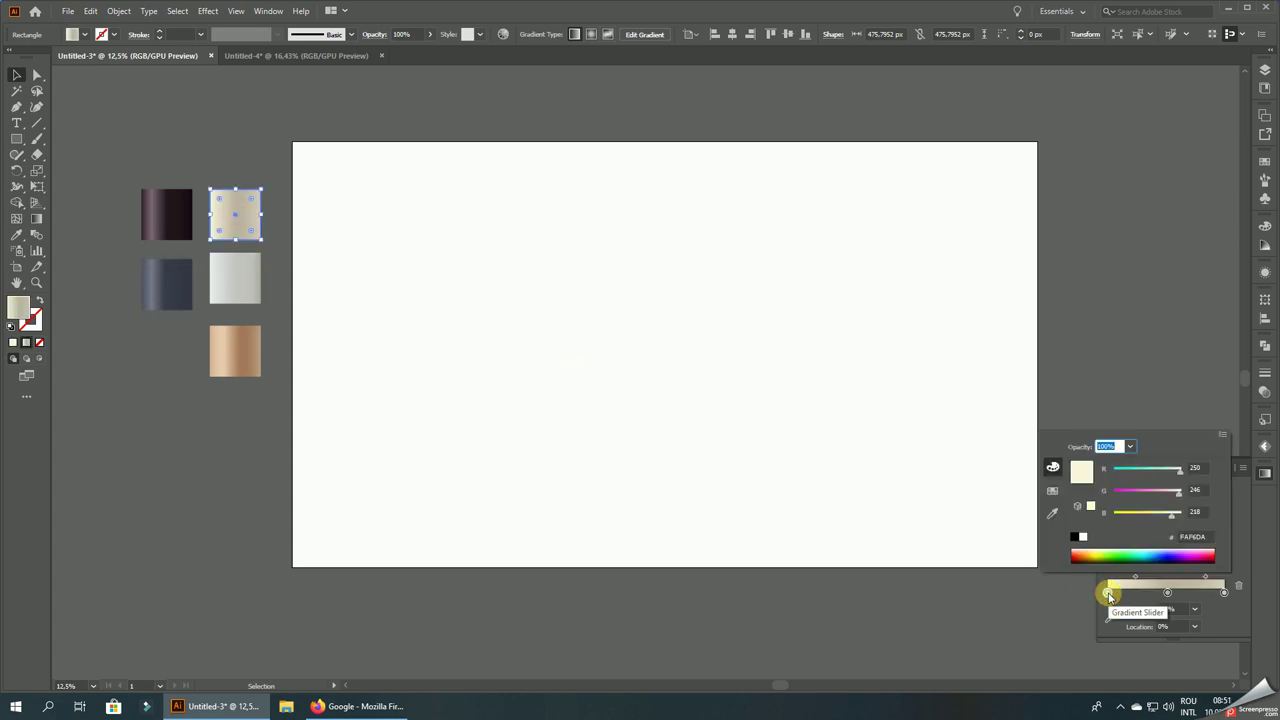
{"action": "left_click", "coordinate": [1169, 594]}
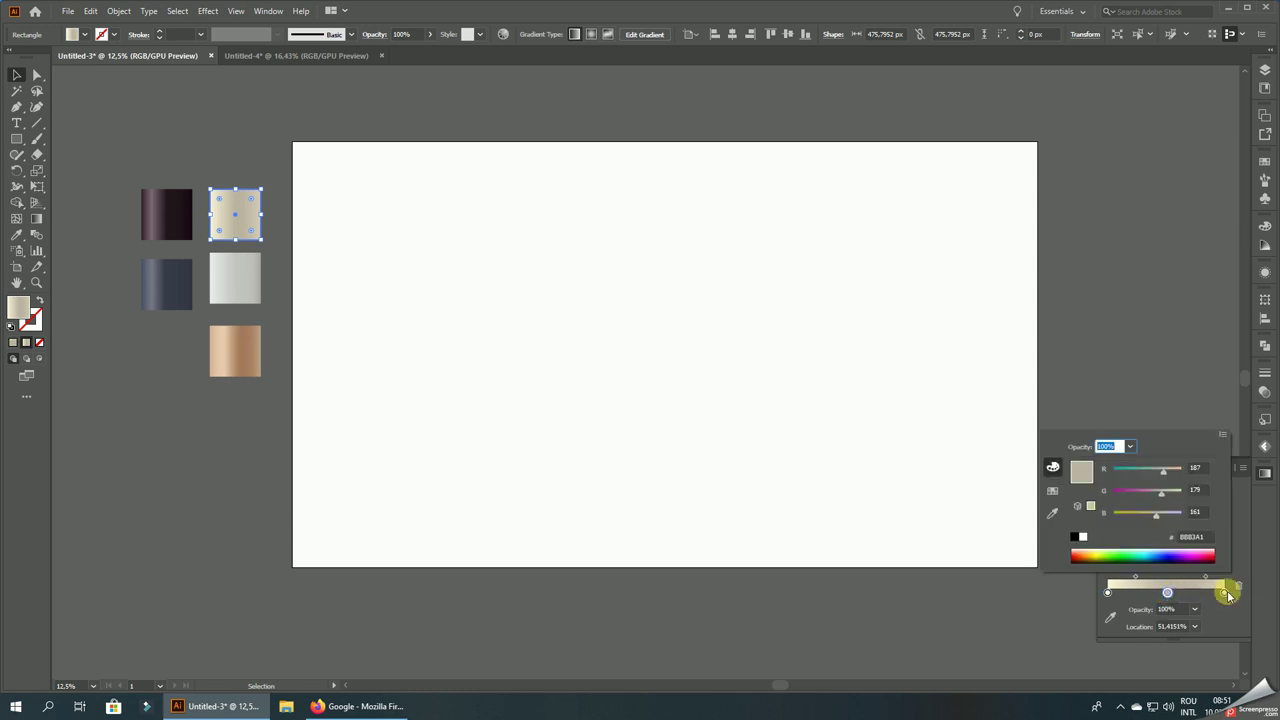
{"action": "left_click", "coordinate": [1226, 593]}
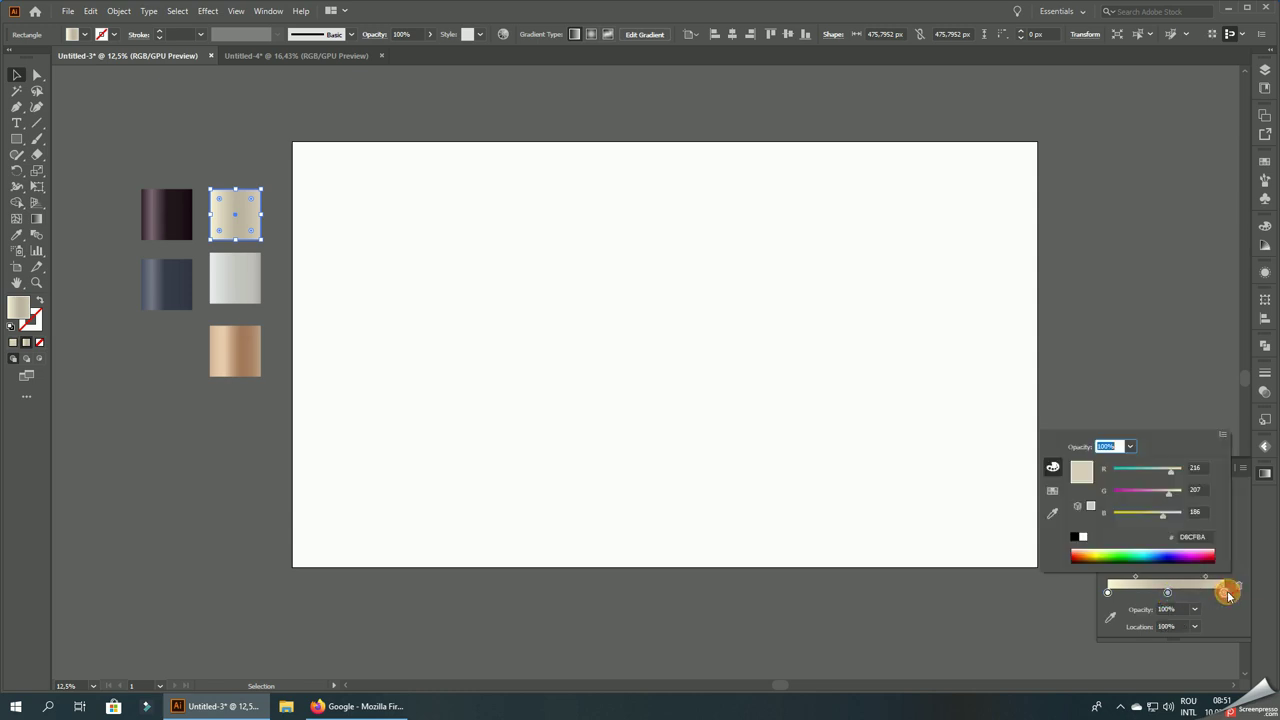
- Set the light grey gradient's stop colours at 0%, 51.4151%, 84.9057% and the end
{"action": "left_click", "coordinate": [254, 266]}
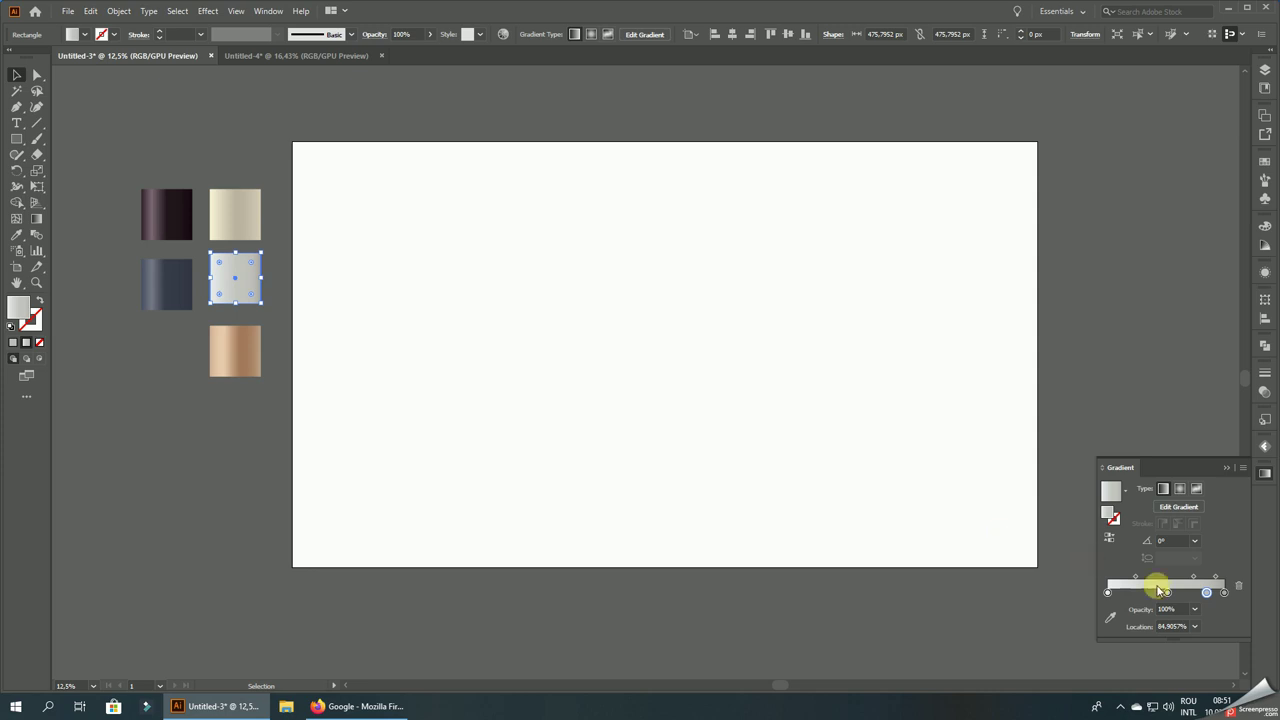
{"action": "double_click", "coordinate": [1226, 593]}
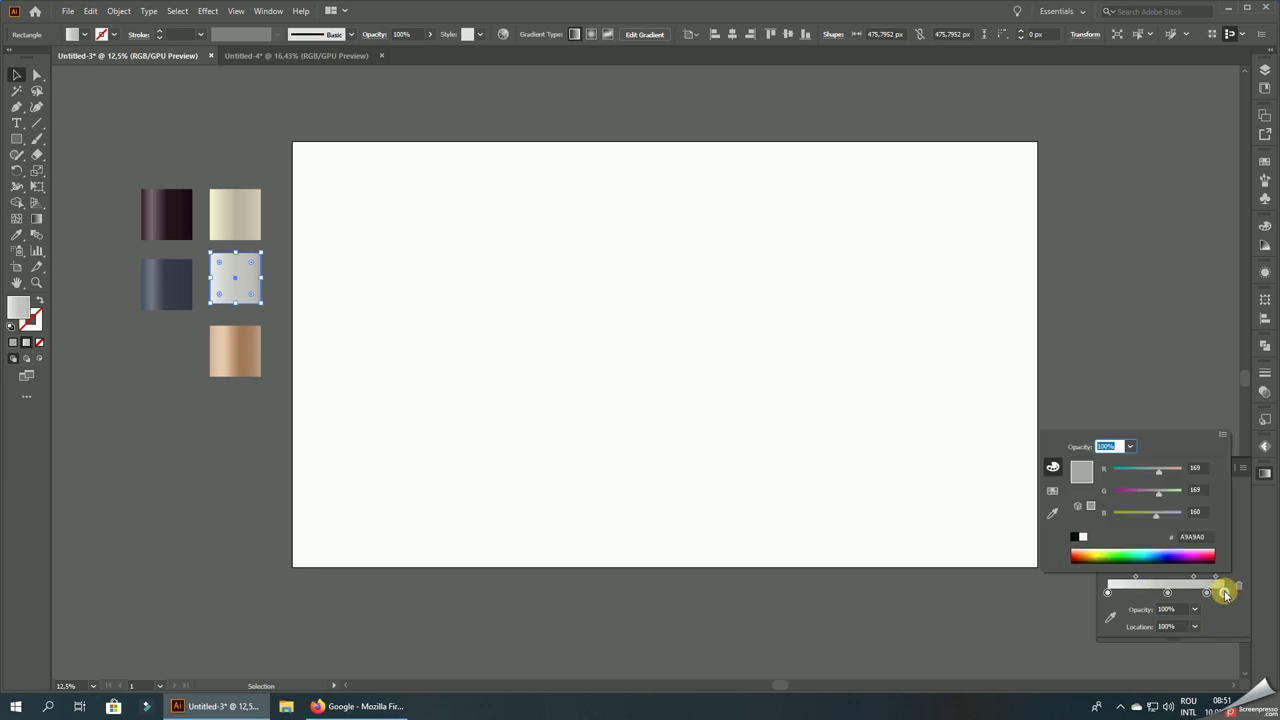
{"action": "double_click", "coordinate": [1207, 593]}
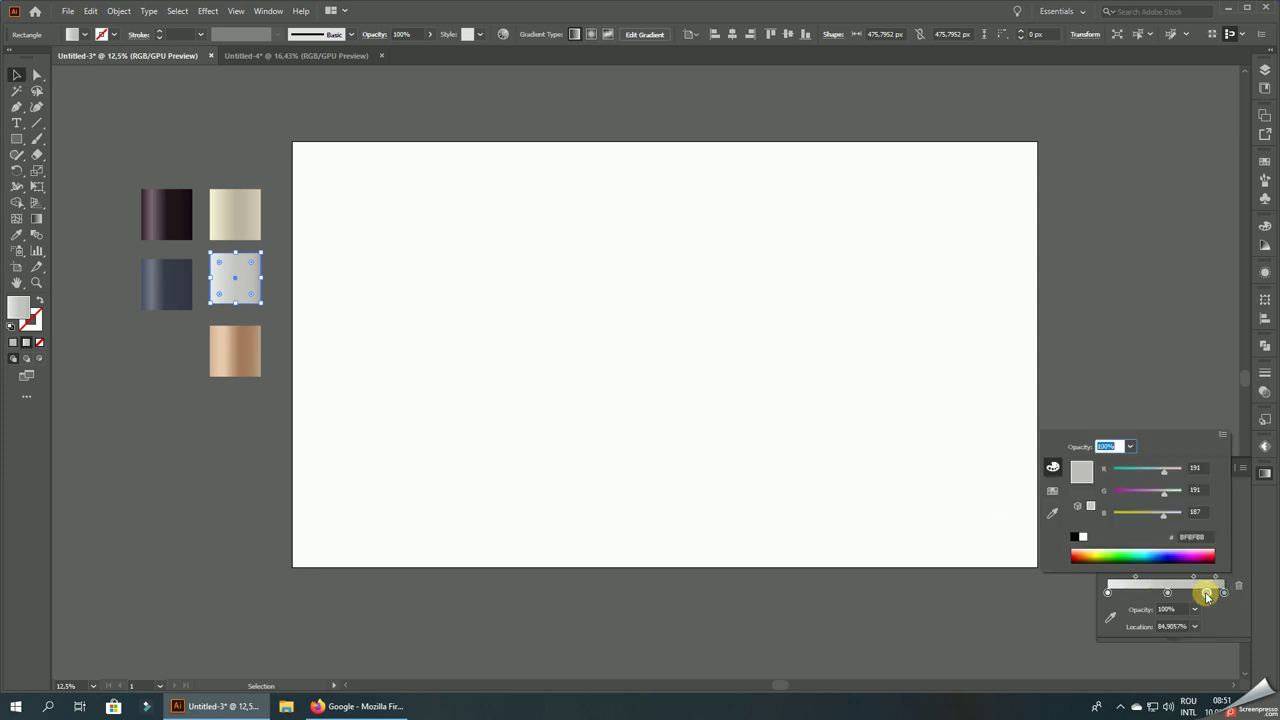
{"action": "double_click", "coordinate": [1168, 594]}
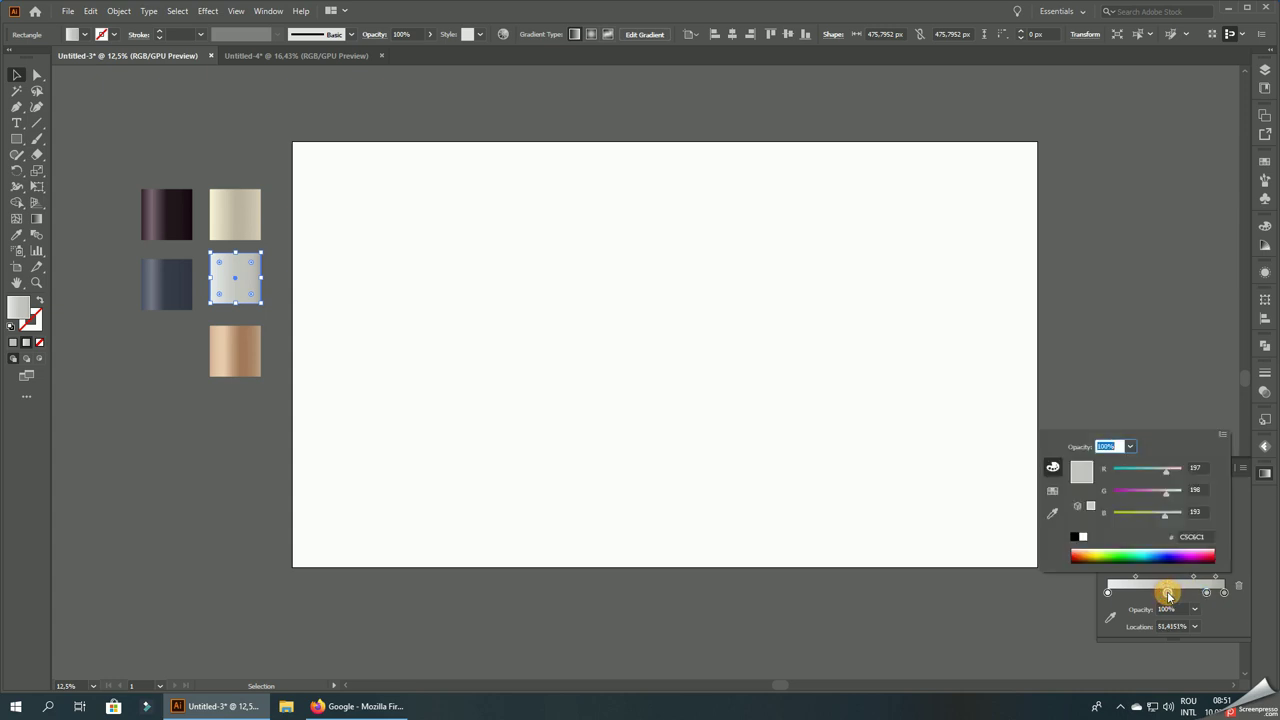
{"action": "double_click", "coordinate": [1108, 593]}
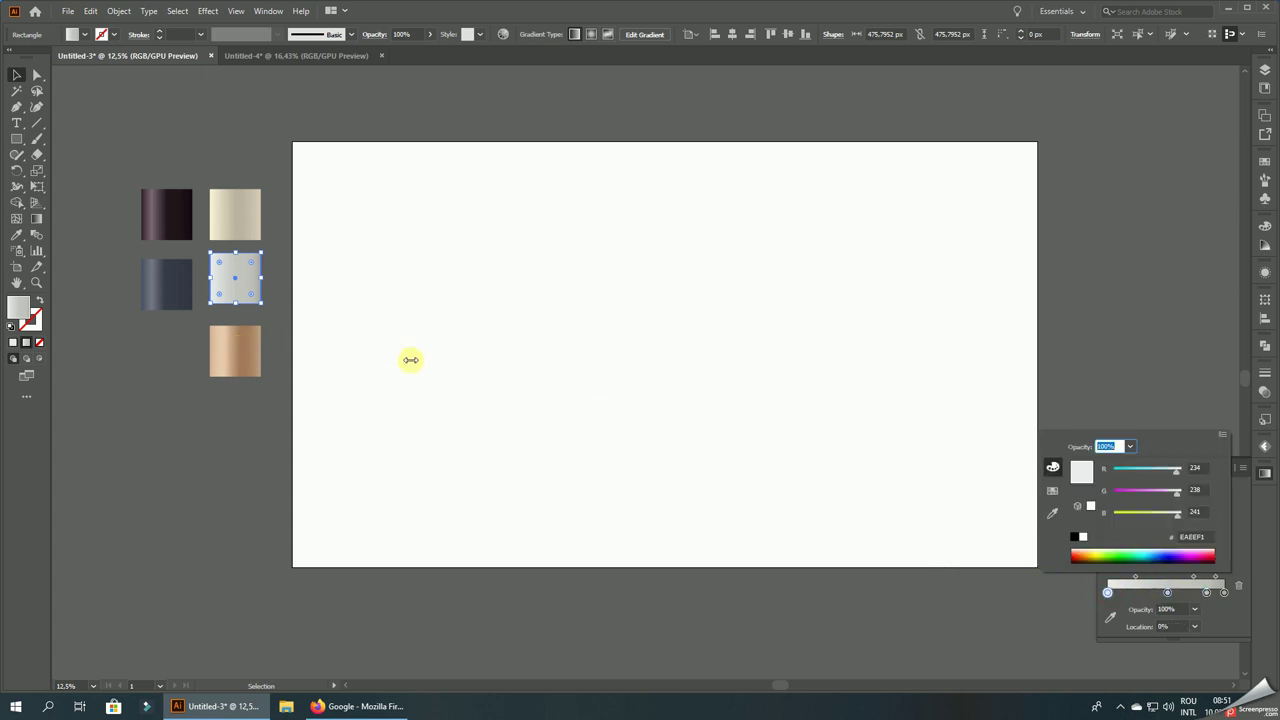
{"action": "left_click", "coordinate": [835, 441]}
- Set the copper gradient's stops at 0%, 28.3019%, 59.9057% and end, then deselect everything
{"action": "left_click", "coordinate": [245, 360]}
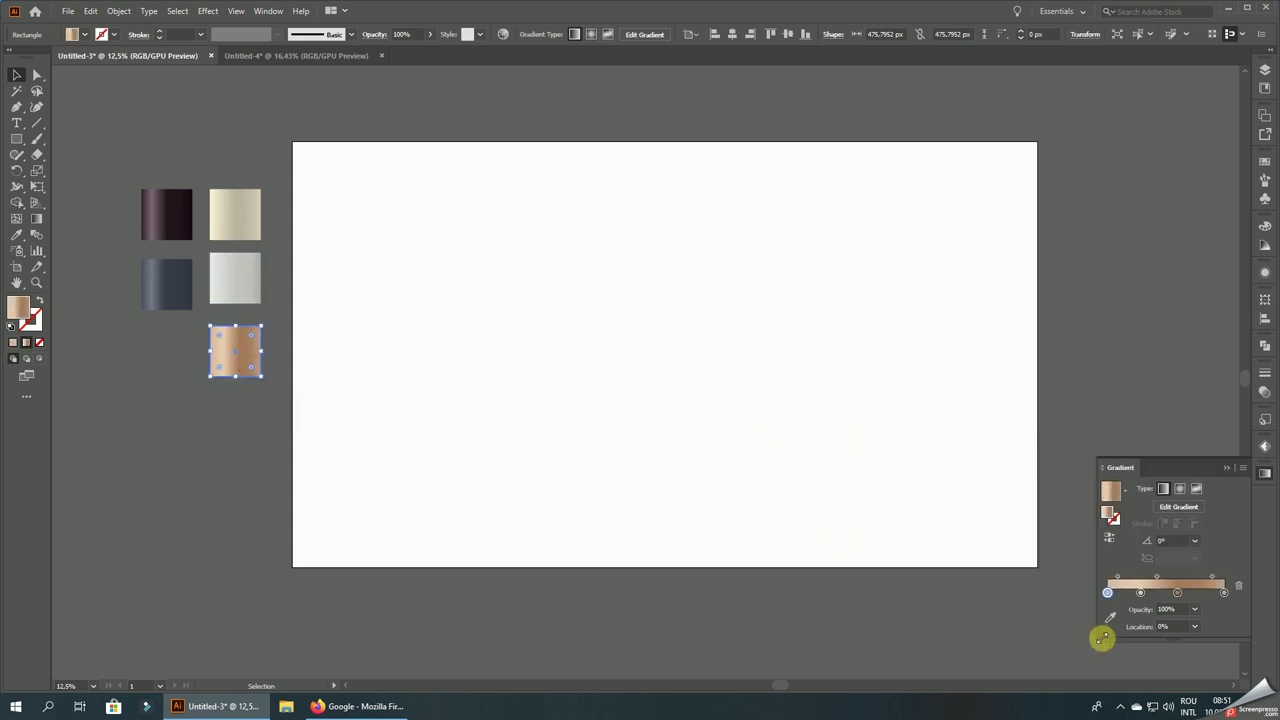
{"action": "double_click", "coordinate": [1107, 593]}
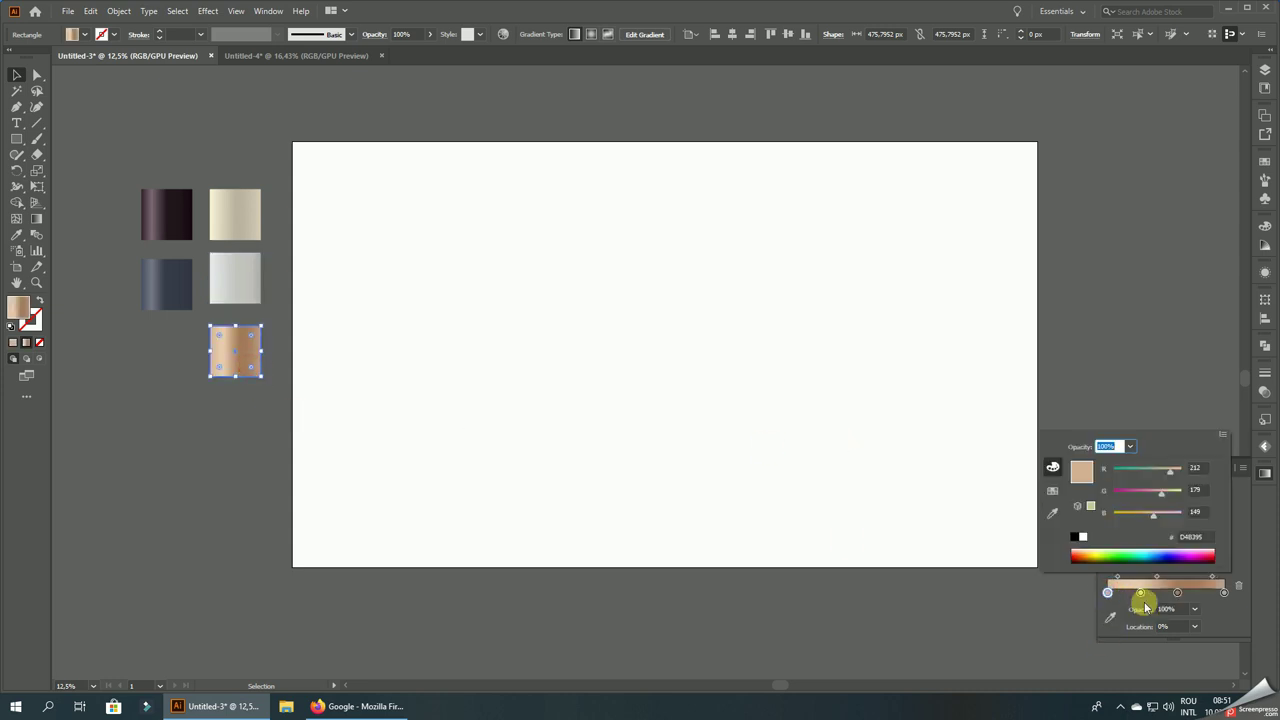
{"action": "left_click", "coordinate": [1141, 594]}
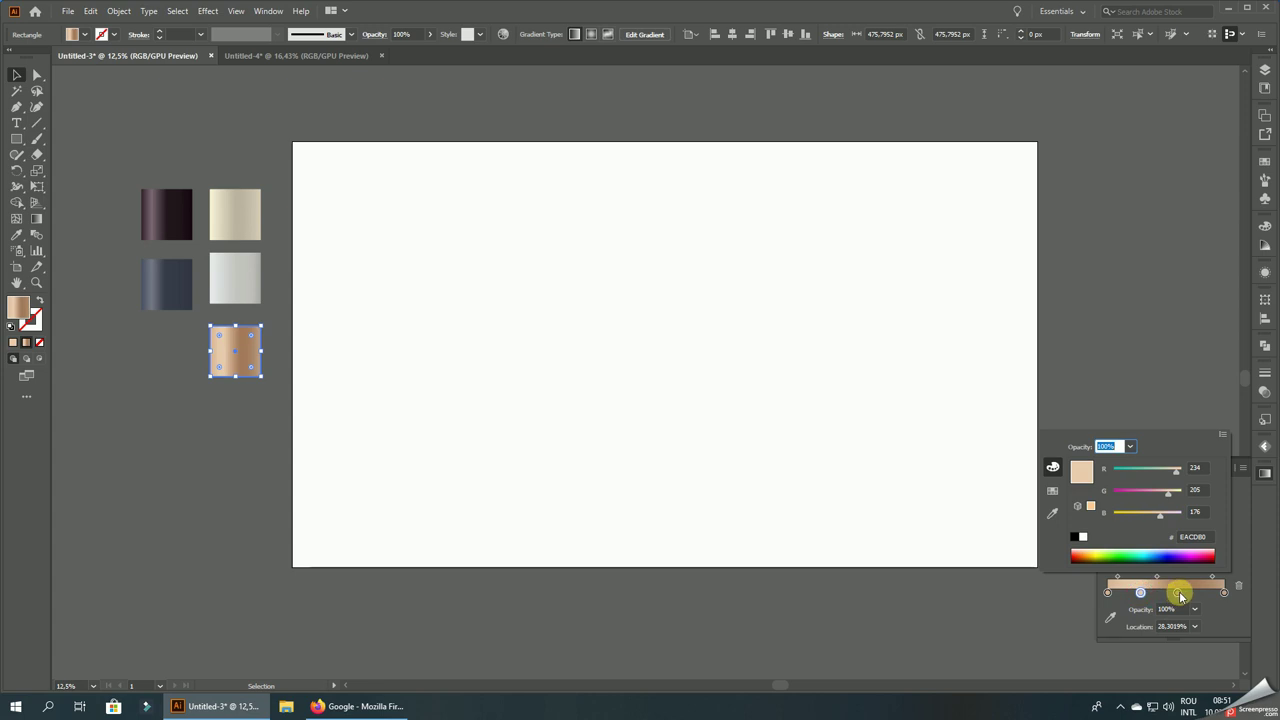
{"action": "double_click", "coordinate": [1179, 594]}
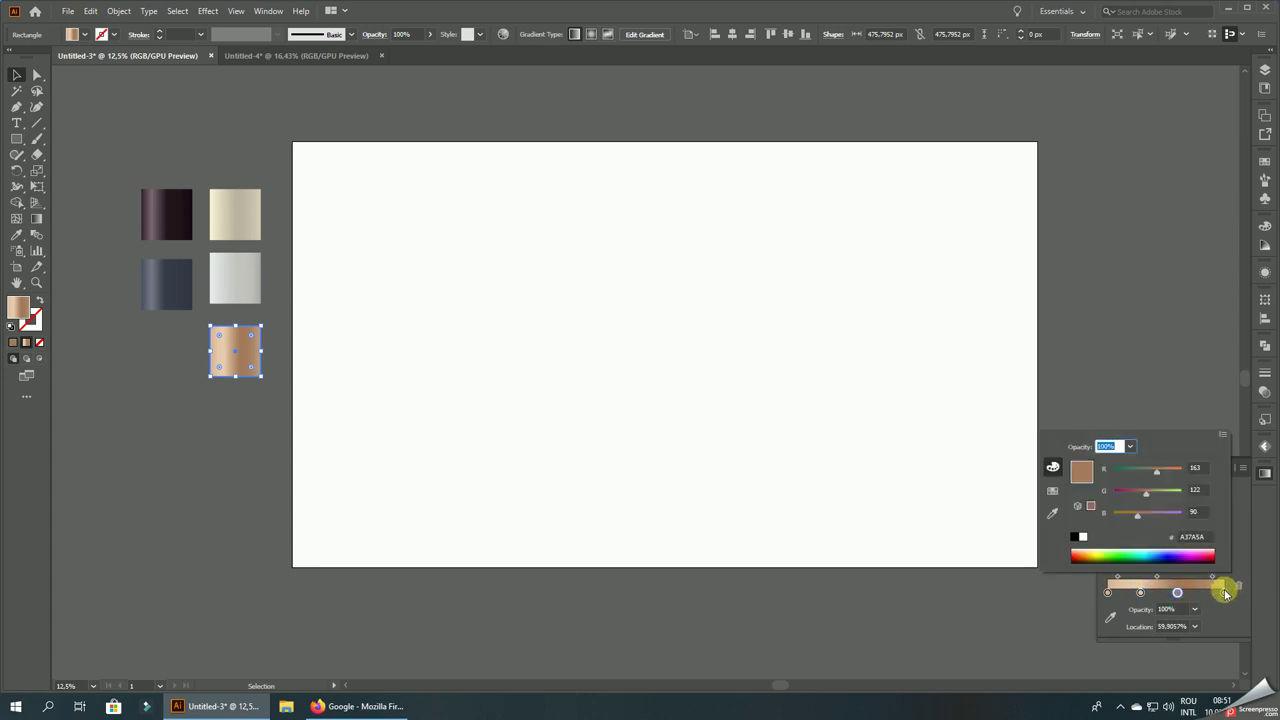
{"action": "left_click", "coordinate": [1224, 593]}
{"action": "double_click", "coordinate": [1224, 593]}
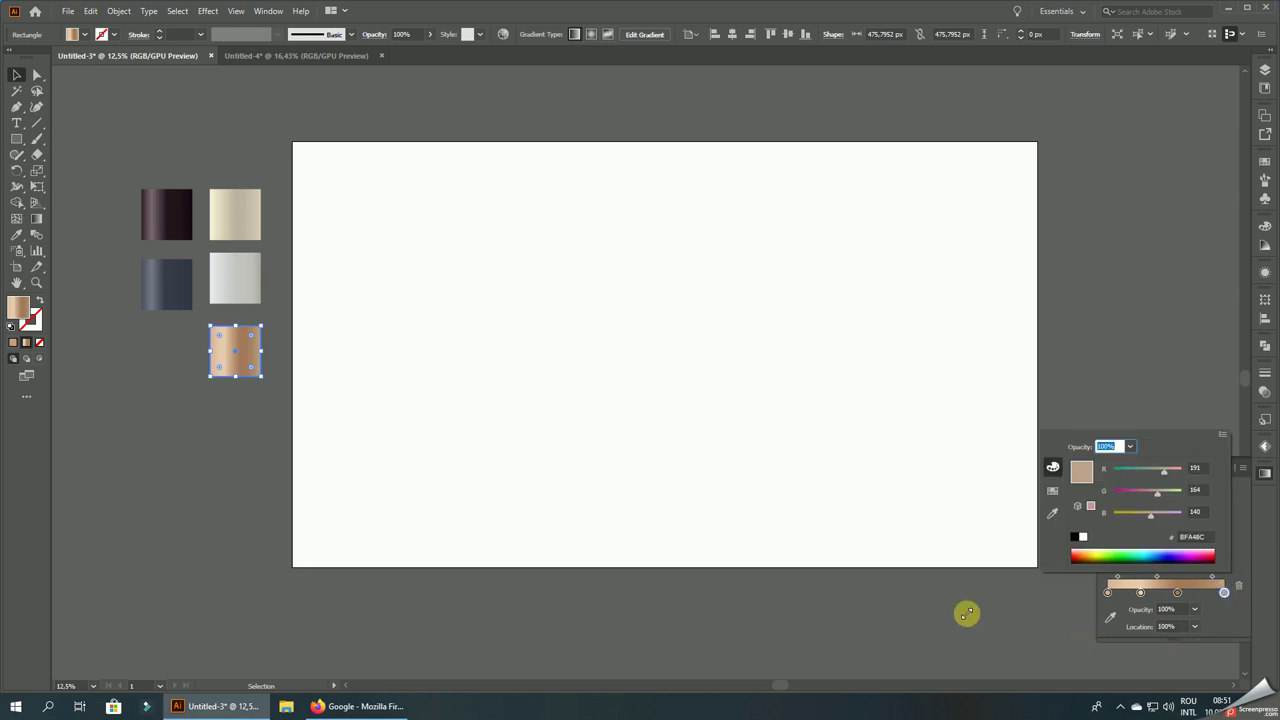
{"action": "left_click", "coordinate": [858, 518]}
{"action": "left_click", "coordinate": [1226, 467]}
{"action": "left_click", "coordinate": [818, 446]}
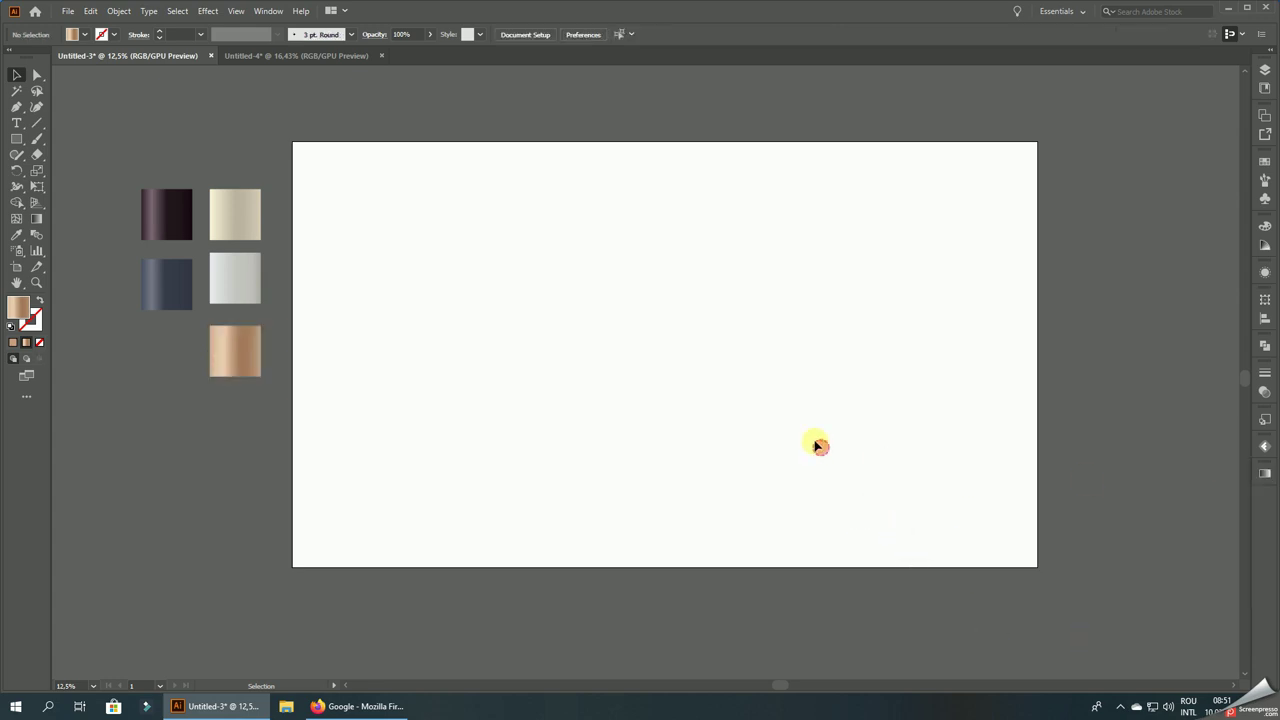
- Draw the top ellipse and place a narrower copy of it lower down
{"action": "left_click_drag", "start_coordinate": [717, 434], "coordinate": [709, 415]}
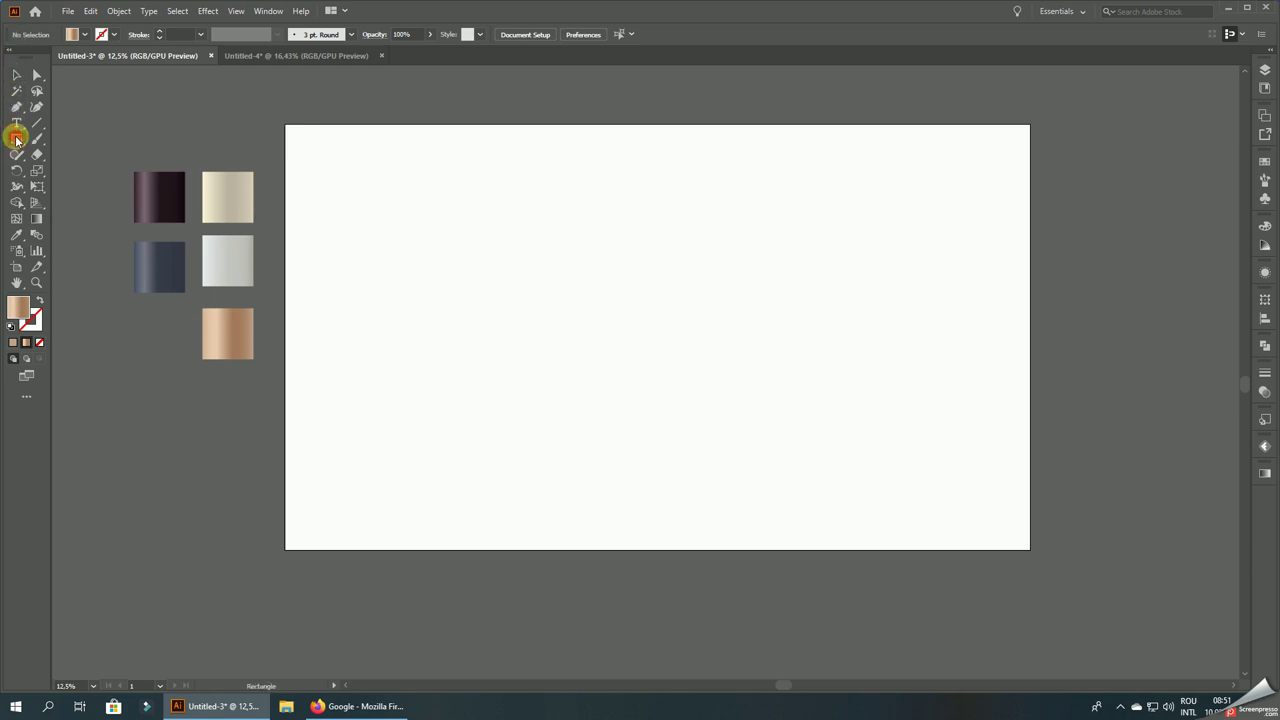
{"action": "left_click_drag", "start_coordinate": [16, 140], "coordinate": [57, 169]}
{"action": "left_click_drag", "start_coordinate": [454, 216], "coordinate": [665, 241]}
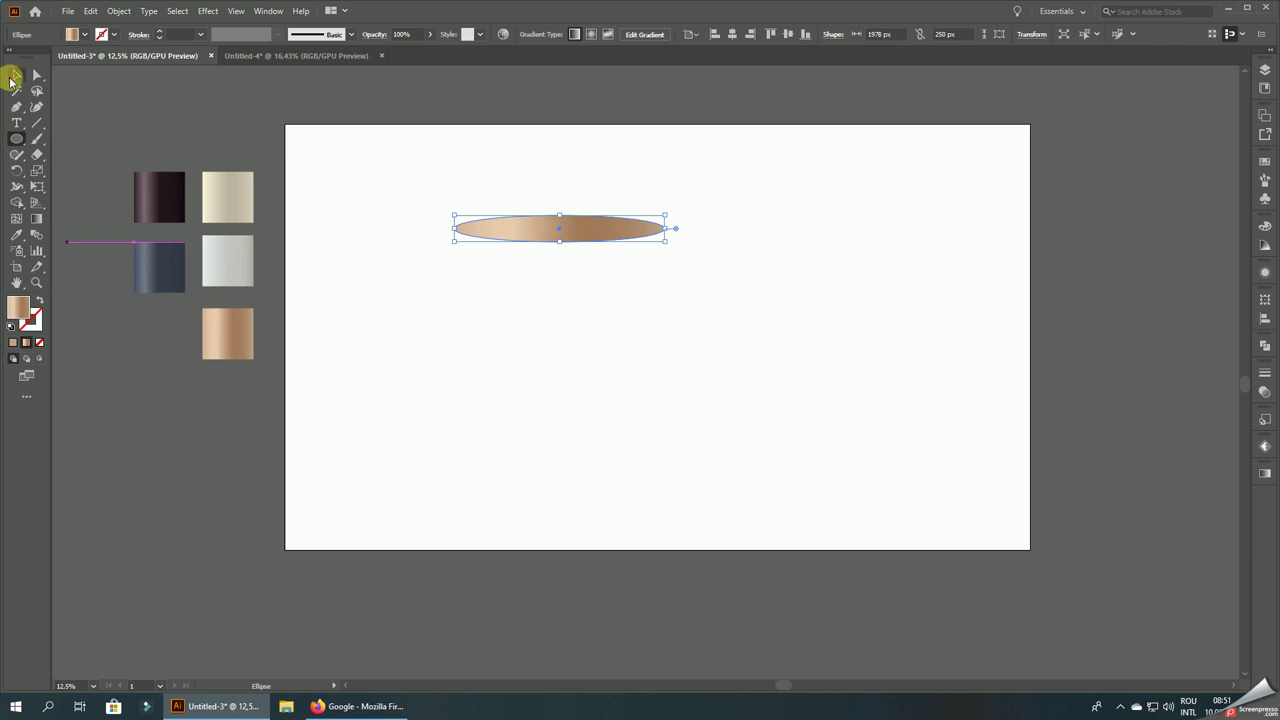
{"action": "left_click", "coordinate": [14, 76]}
{"action": "left_click", "coordinate": [133, 80]}
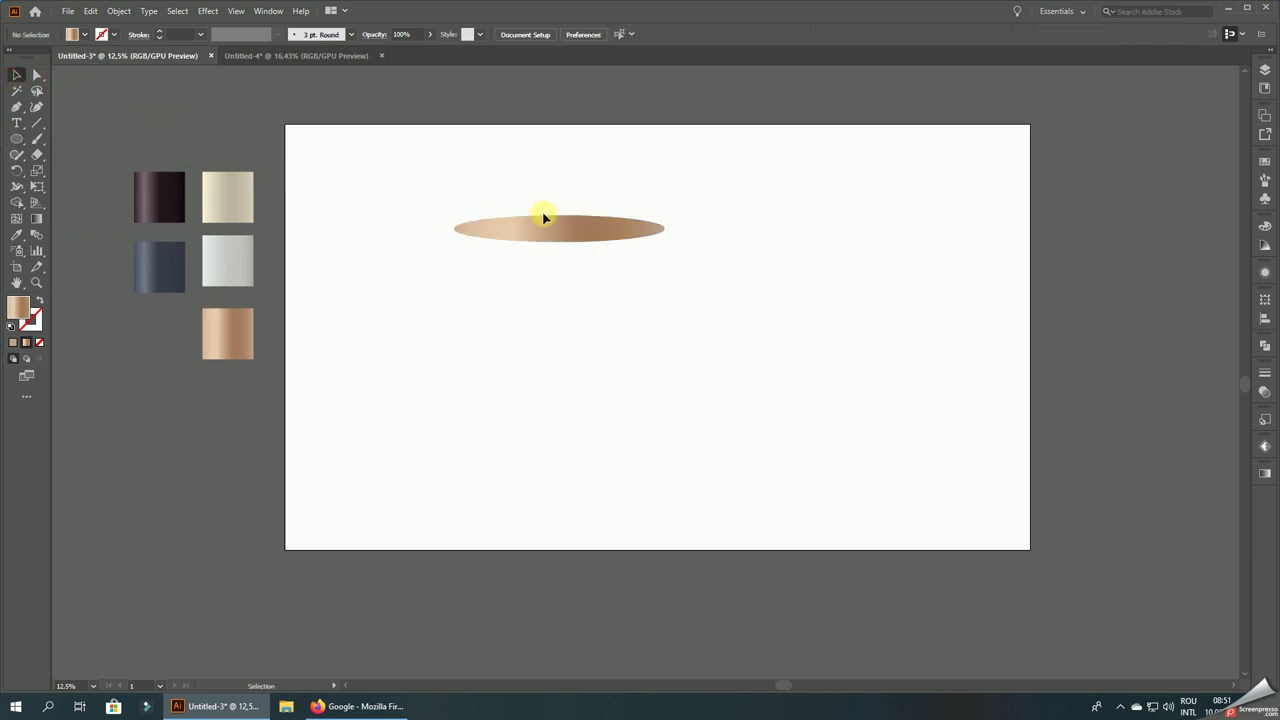
{"action": "left_click_drag", "start_coordinate": [543, 217], "coordinate": [565, 484]}
{"action": "key", "text": "ctrl+plus"}
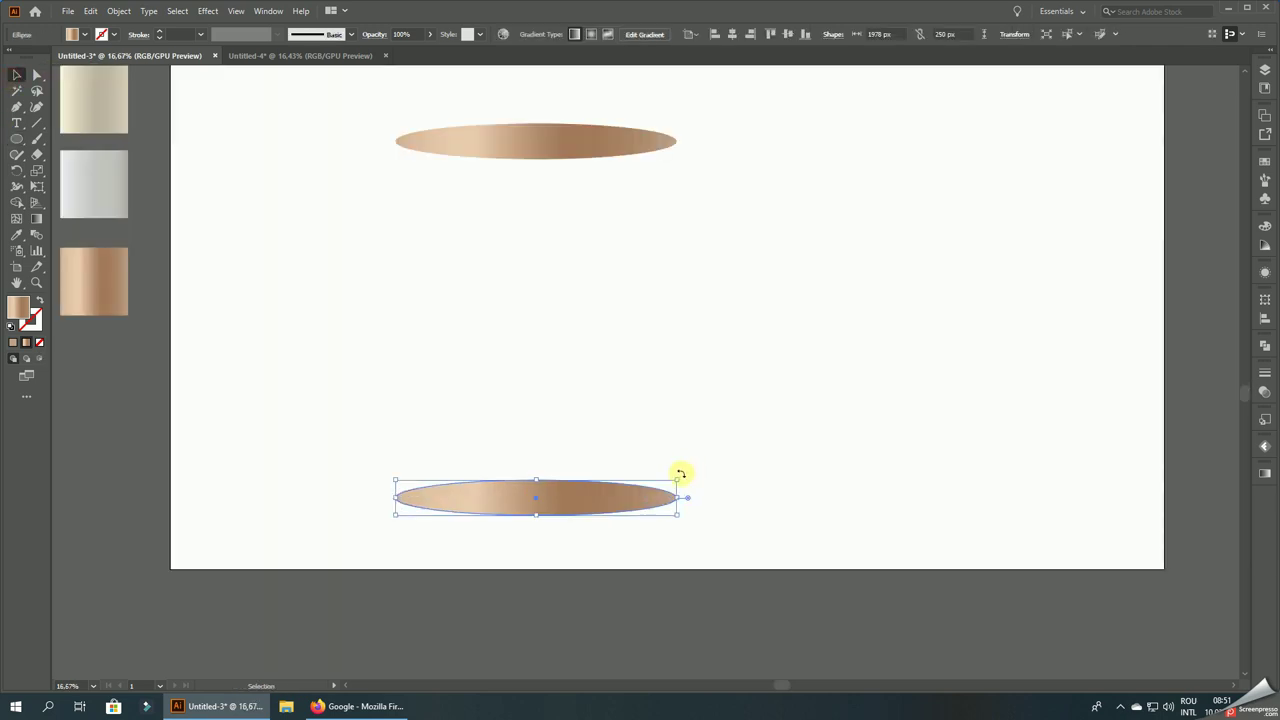
{"action": "left_click_drag", "start_coordinate": [678, 480], "coordinate": [674, 480]}
{"action": "left_click", "coordinate": [697, 457]}
{"action": "left_click", "coordinate": [415, 252]}
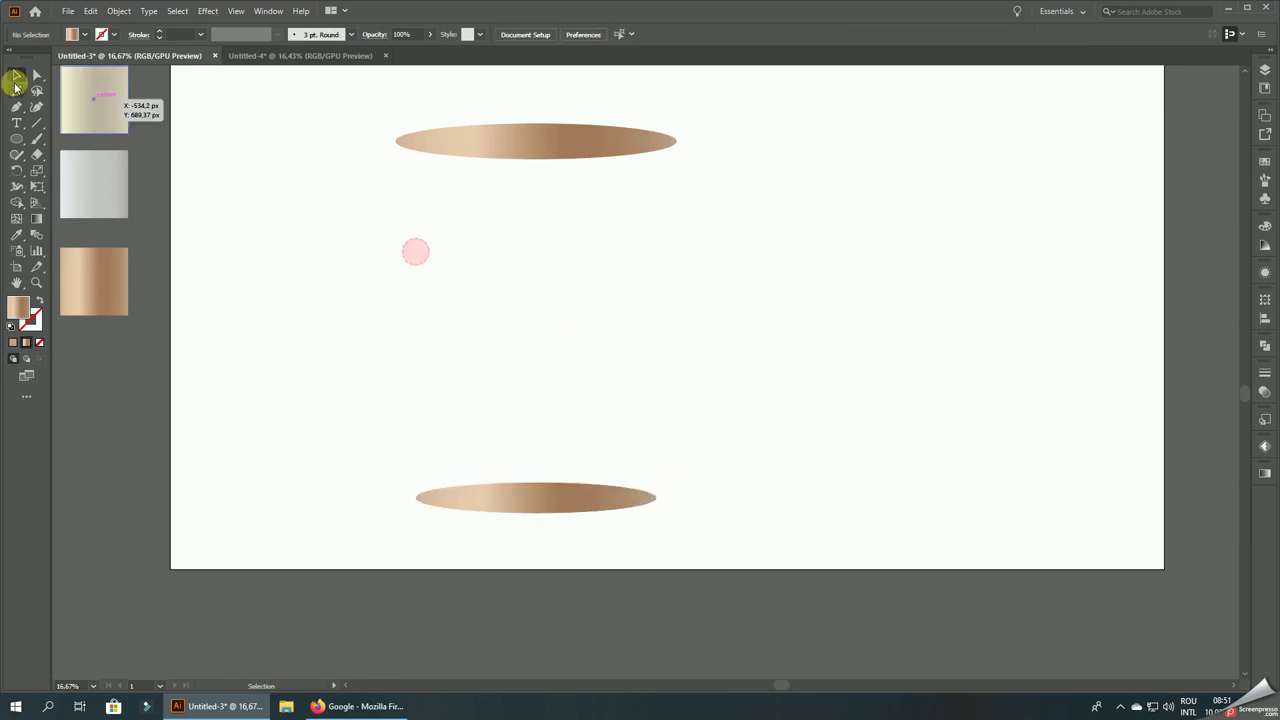
- Draw the closed cup body with the Pen tool through the four ellipse ends
{"action": "left_click", "coordinate": [16, 106]}
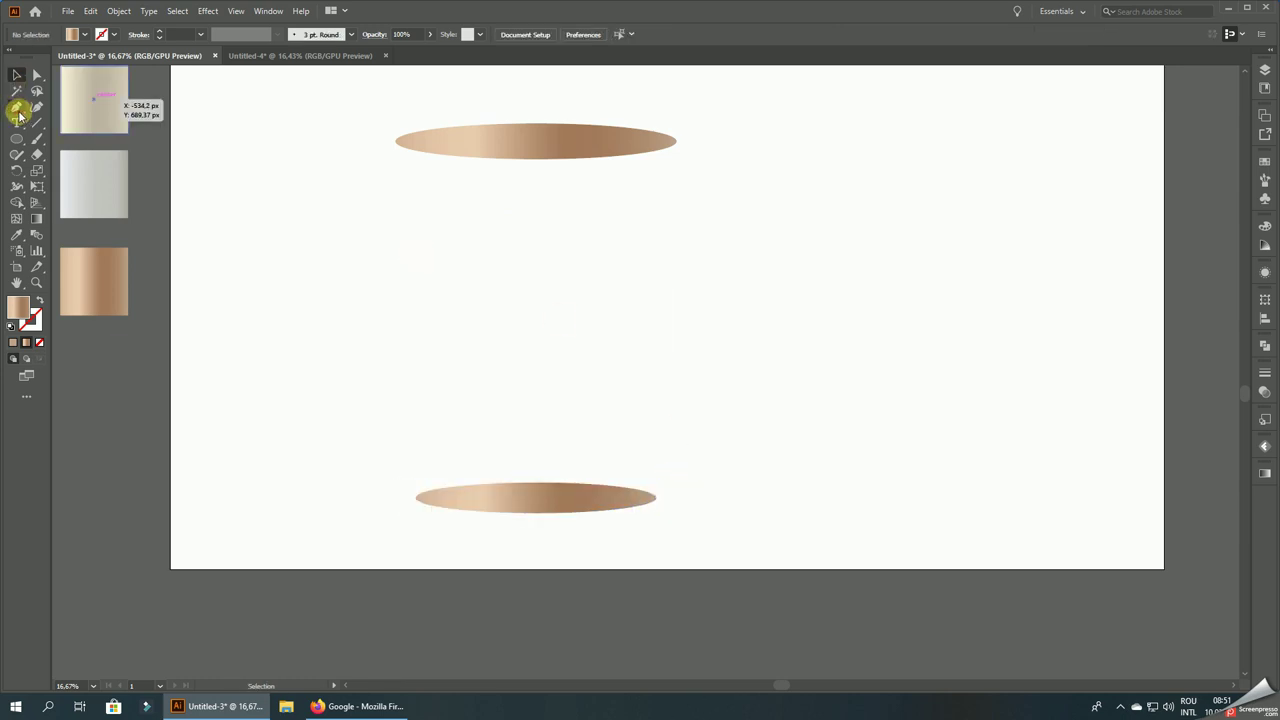
{"action": "left_click", "coordinate": [396, 141]}
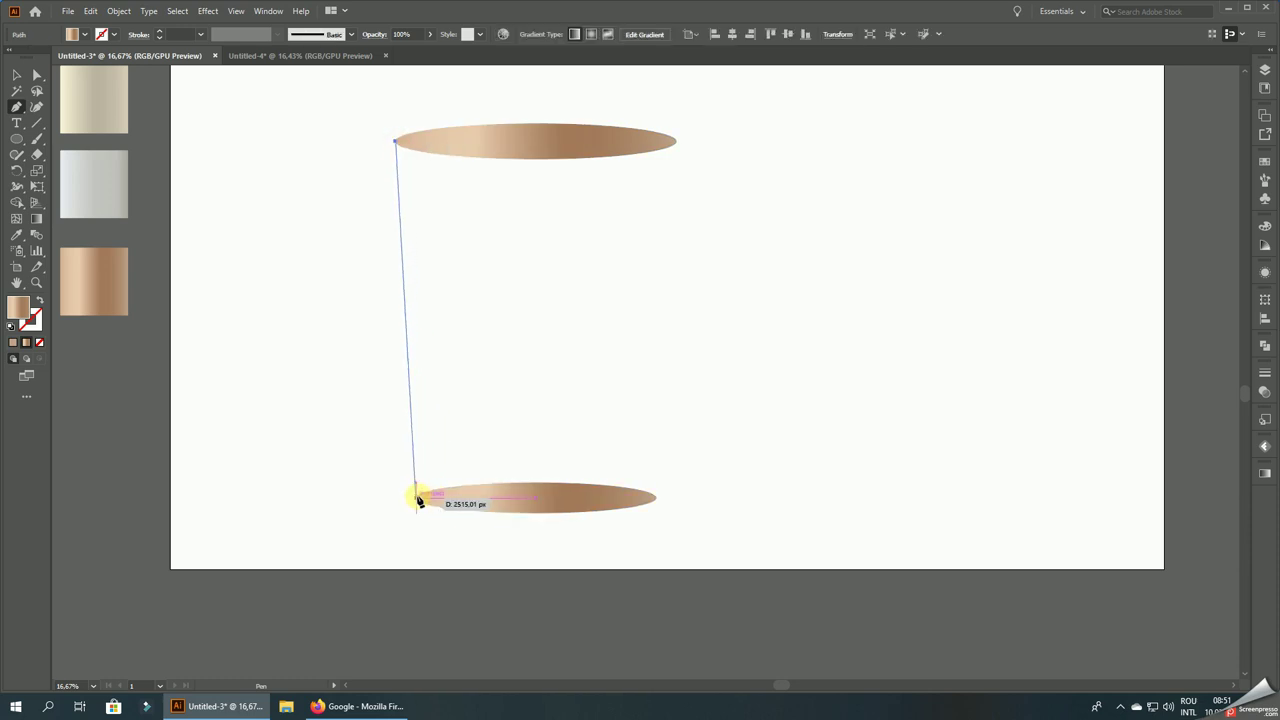
{"action": "left_click", "coordinate": [416, 498]}
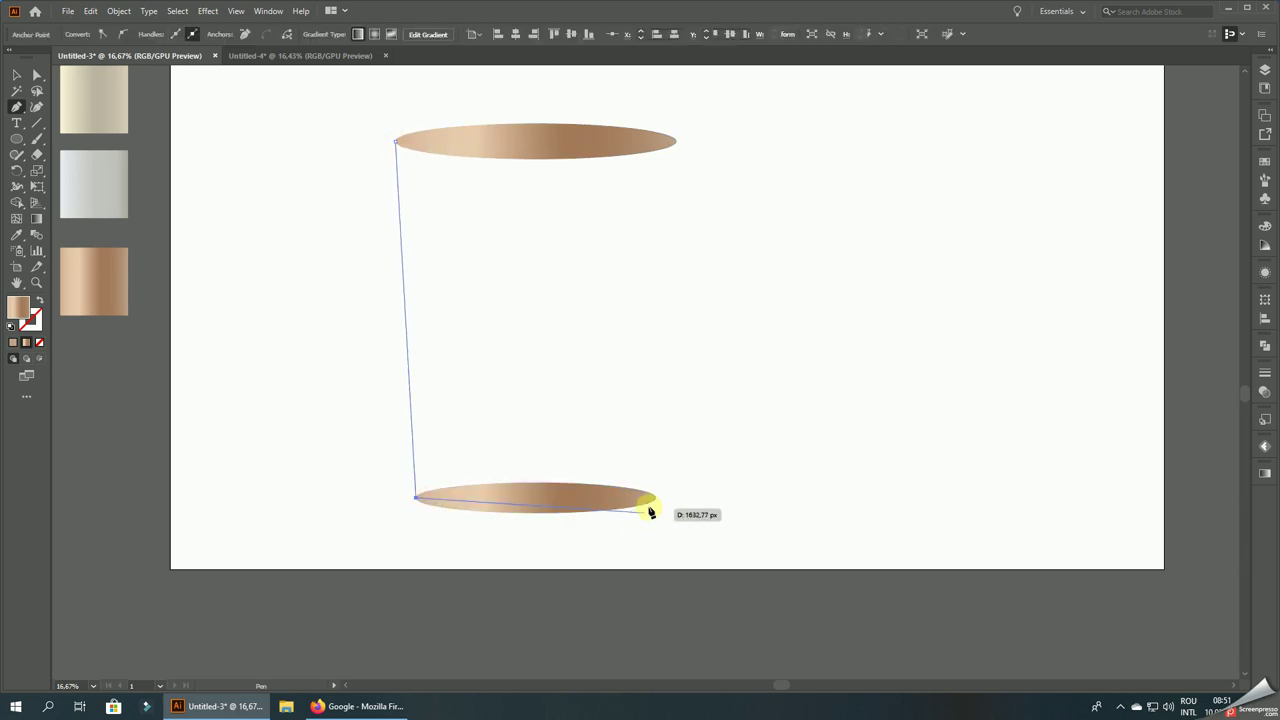
{"action": "left_click", "coordinate": [656, 498]}
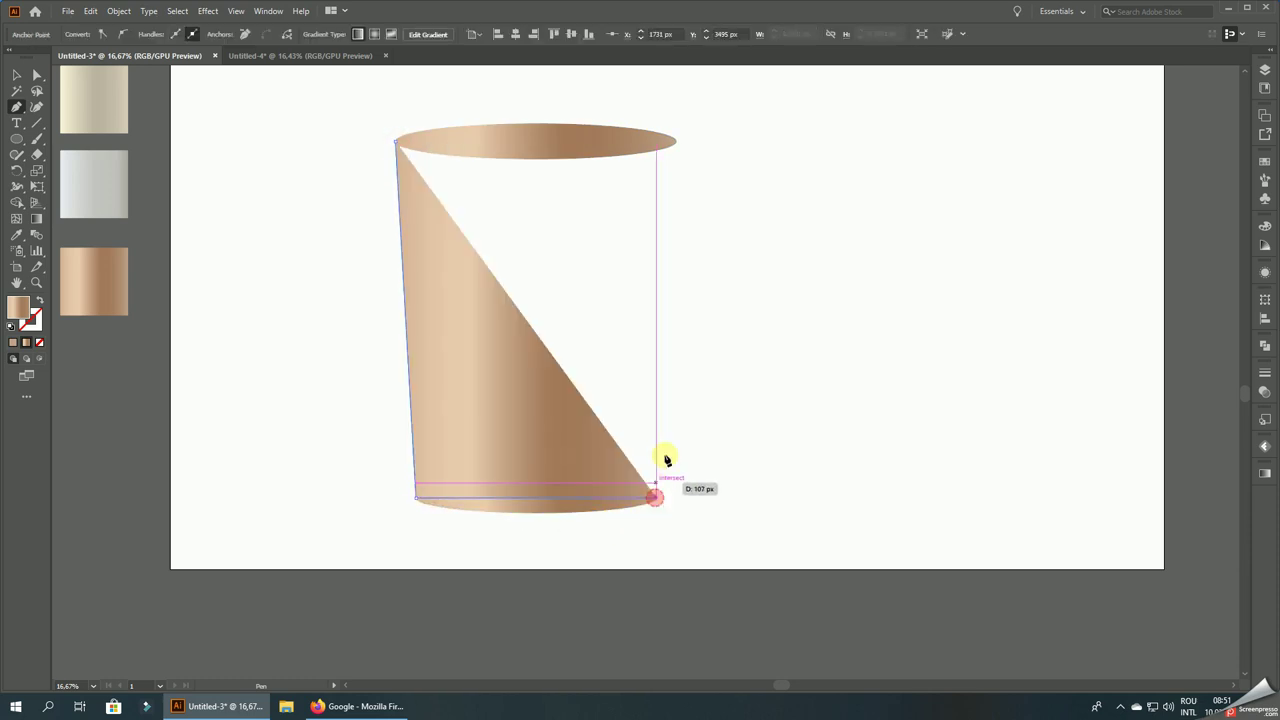
{"action": "left_click", "coordinate": [677, 141]}
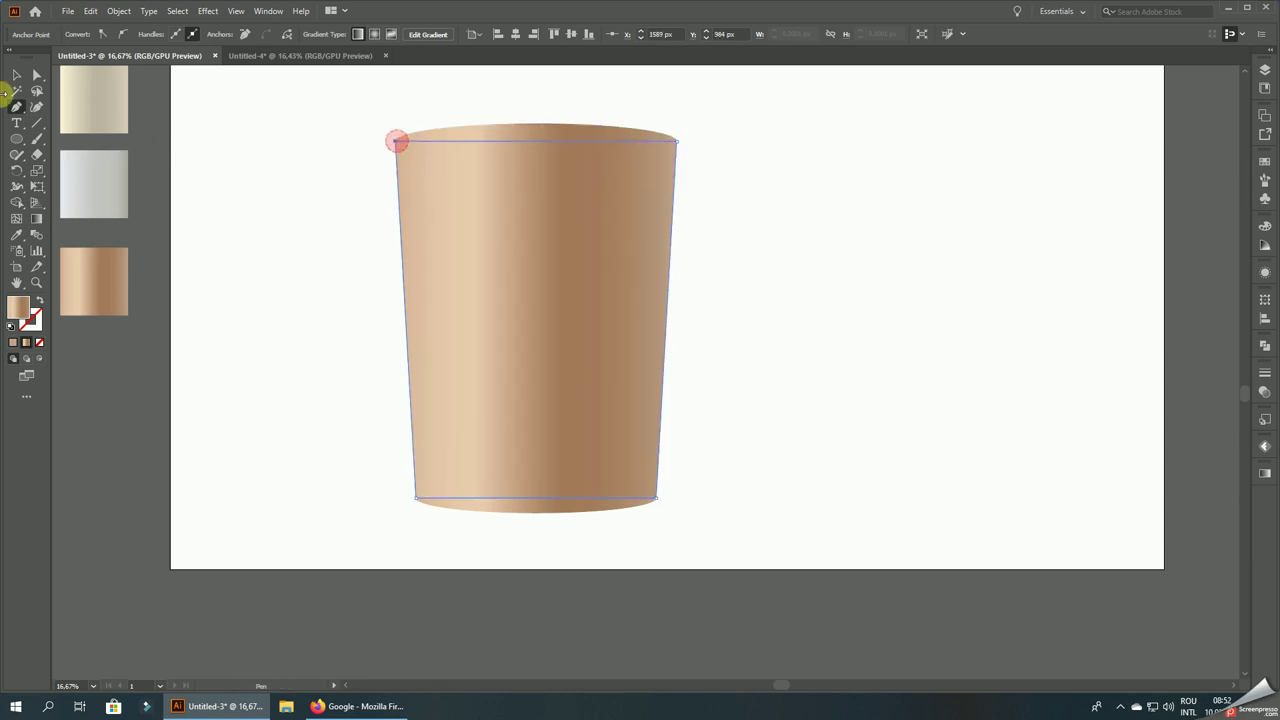
{"action": "left_click", "coordinate": [15, 76]}
{"action": "left_click", "coordinate": [676, 534]}
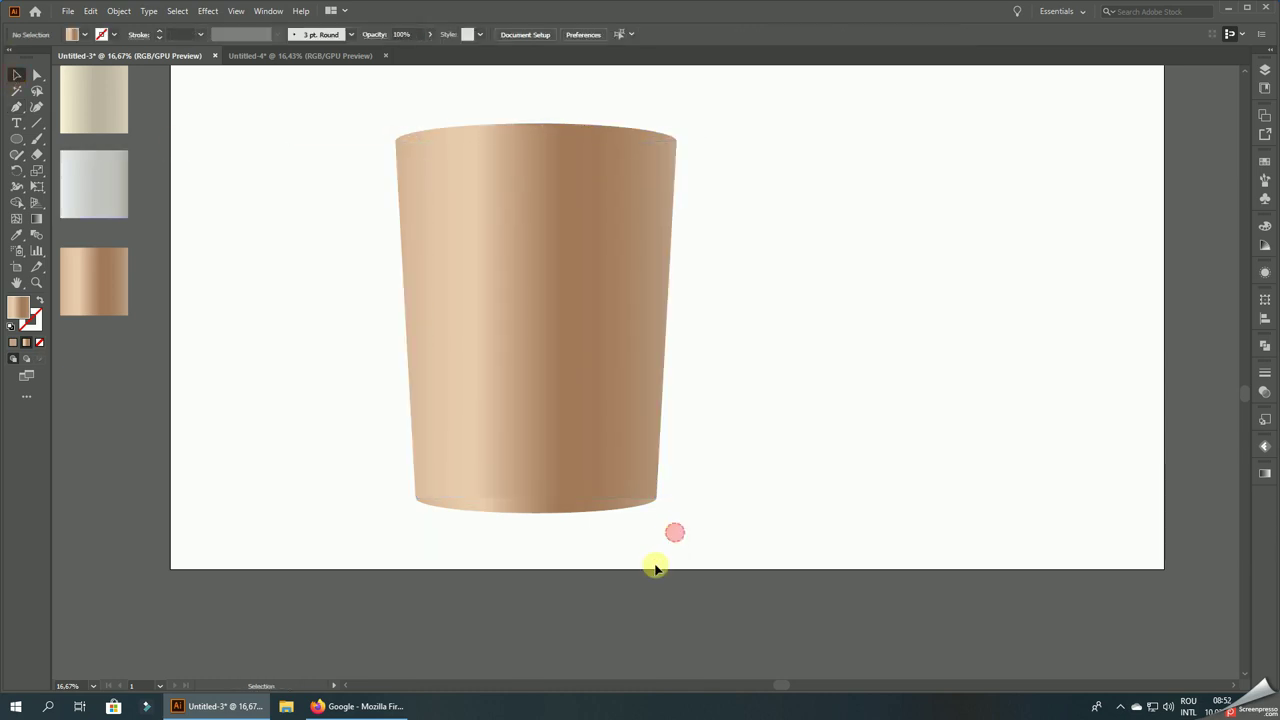
- Narrow the cup body to a width of 1734 px
{"action": "scroll", "coordinate": [626, 531], "scroll_direction": "down", "scroll_amount": 1}
{"action": "left_click_drag", "start_coordinate": [691, 524], "coordinate": [461, 184]}
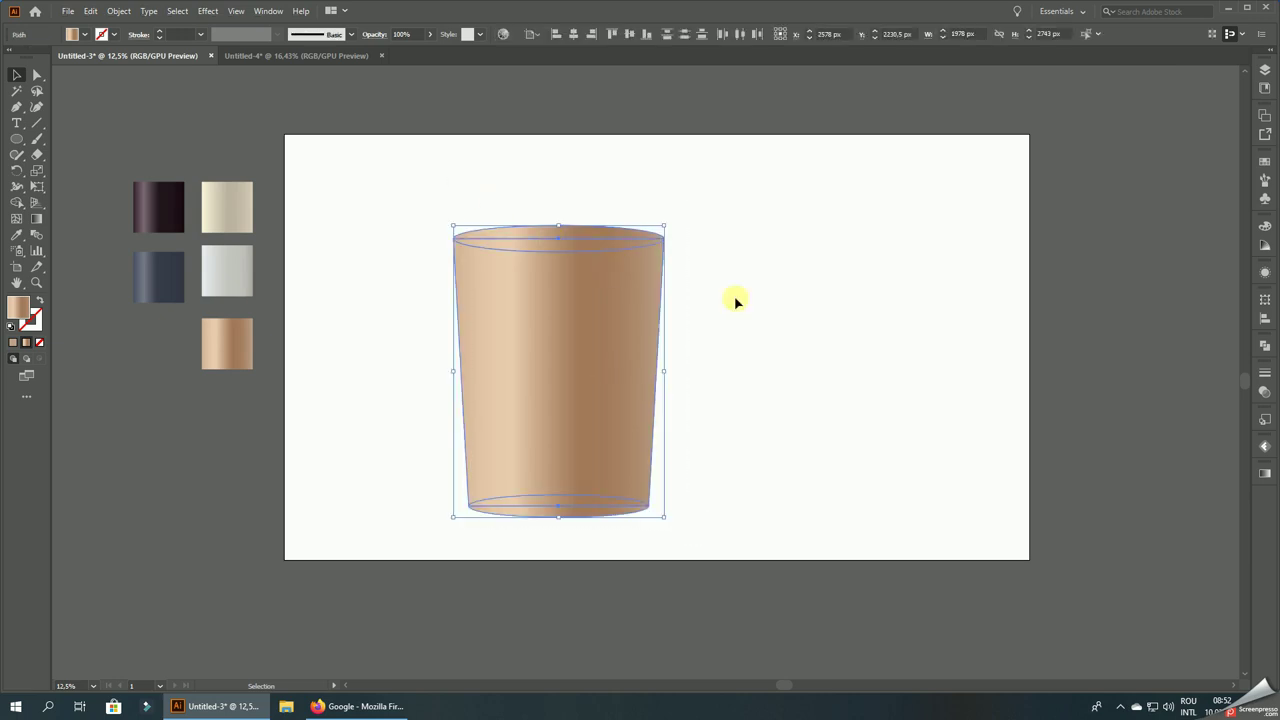
{"action": "left_click_drag", "start_coordinate": [665, 371], "coordinate": [631, 371]}
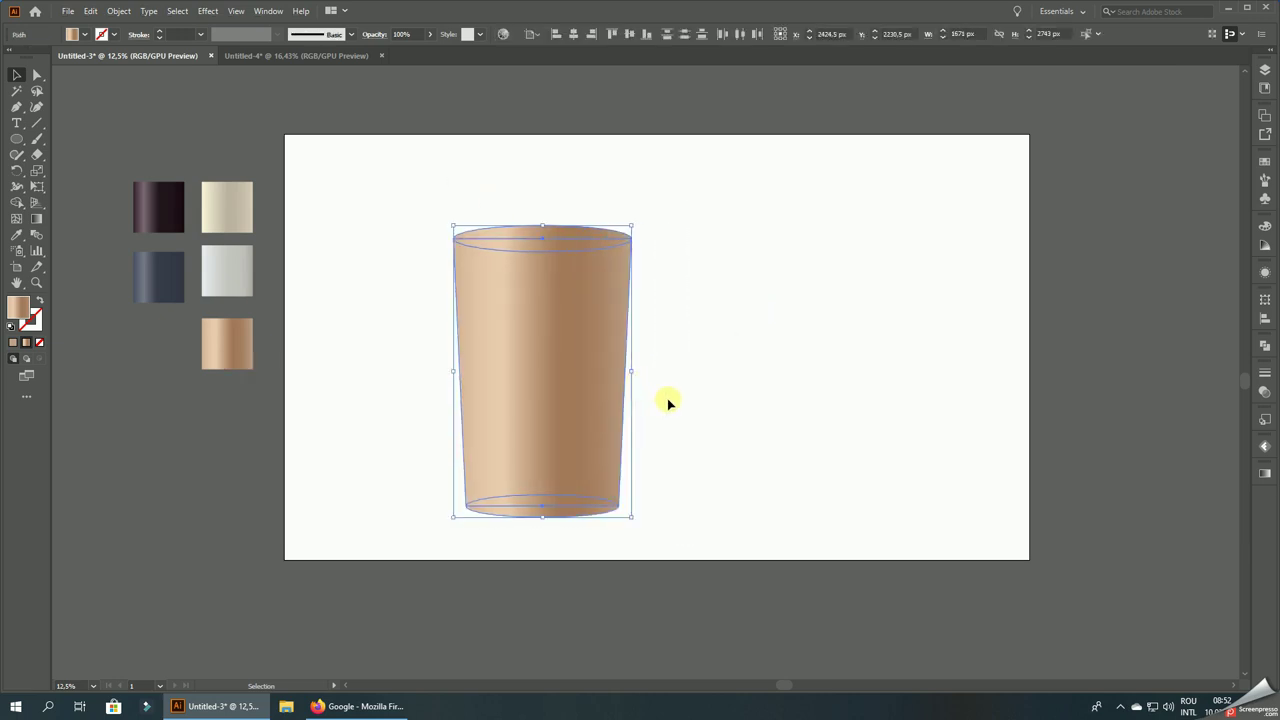
{"action": "left_click_drag", "start_coordinate": [631, 371], "coordinate": [640, 370]}
{"action": "left_click", "coordinate": [740, 382]}
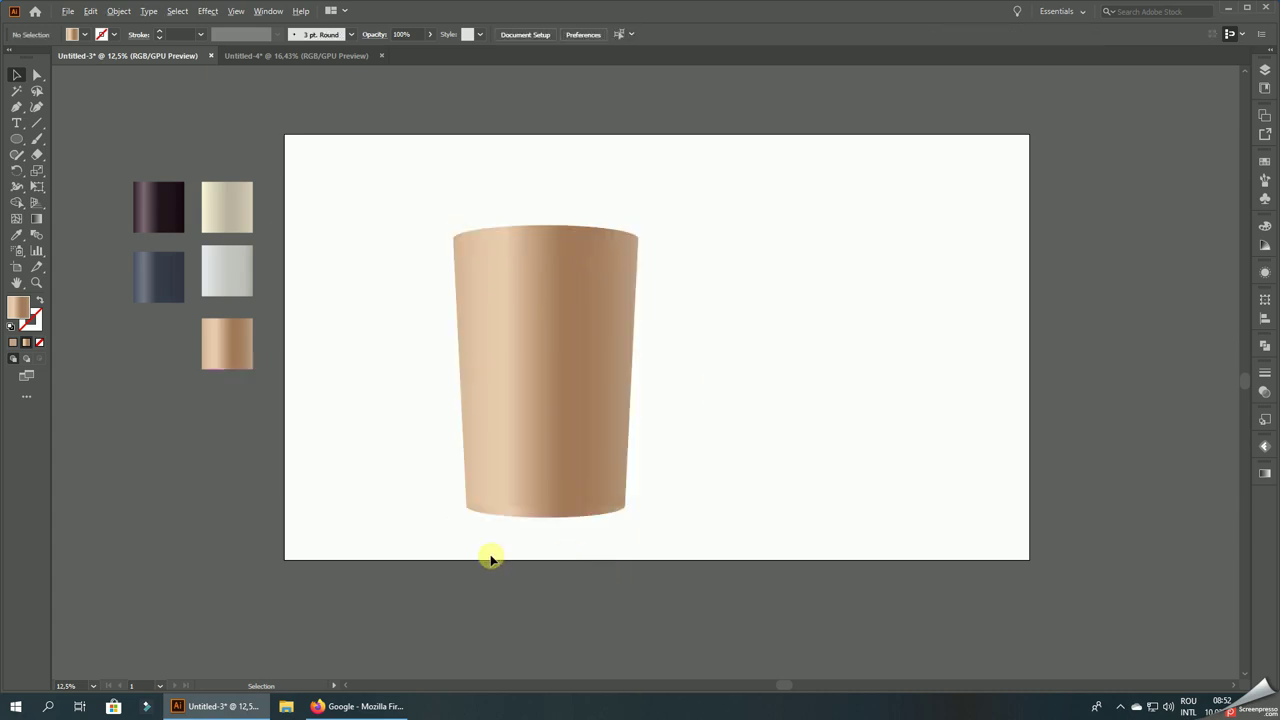
- Snap the cup body's bottom-left anchor onto the bottom ellipse's left end
{"action": "scroll", "coordinate": [488, 540], "scroll_direction": "up", "scroll_amount": 1, "text": "alt"}
{"action": "scroll", "coordinate": [470, 500], "scroll_direction": "up", "scroll_amount": 5, "text": "alt"}
{"action": "scroll", "coordinate": [455, 512], "scroll_direction": "up", "scroll_amount": 3, "text": "alt"}
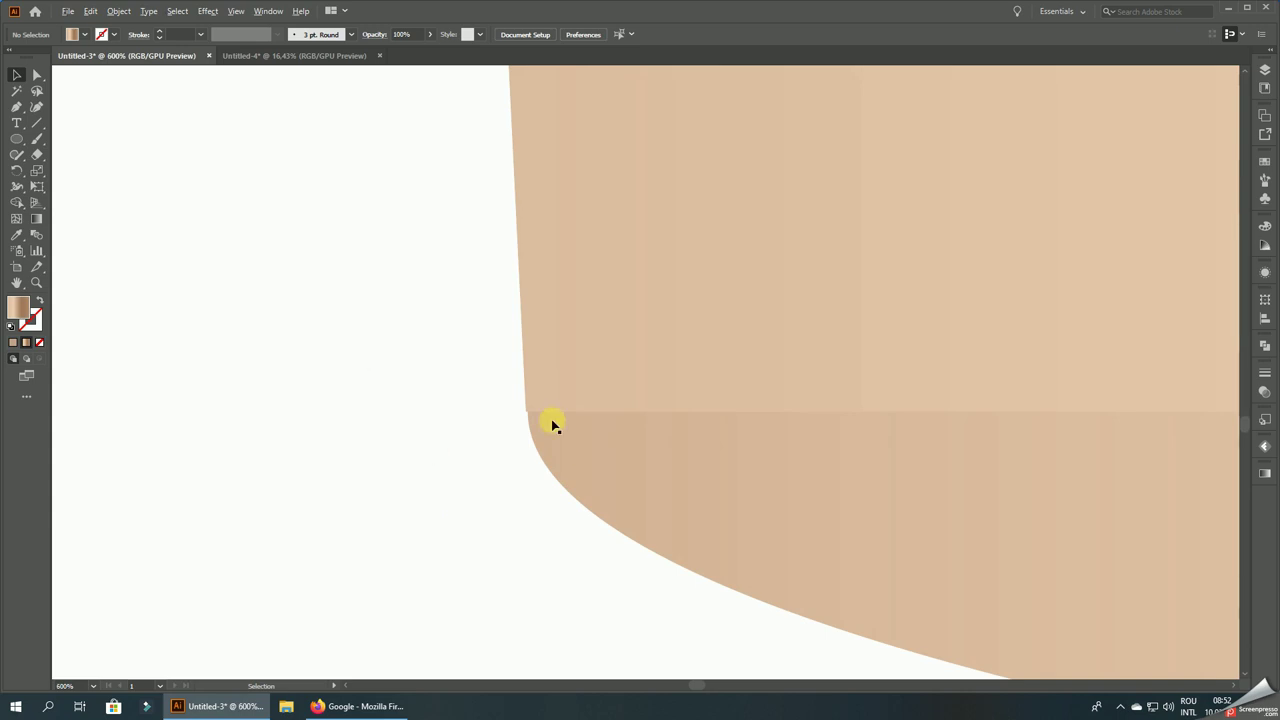
{"action": "scroll", "coordinate": [551, 421], "scroll_direction": "up", "scroll_amount": 2, "text": "alt"}
{"action": "left_click", "coordinate": [514, 410]}
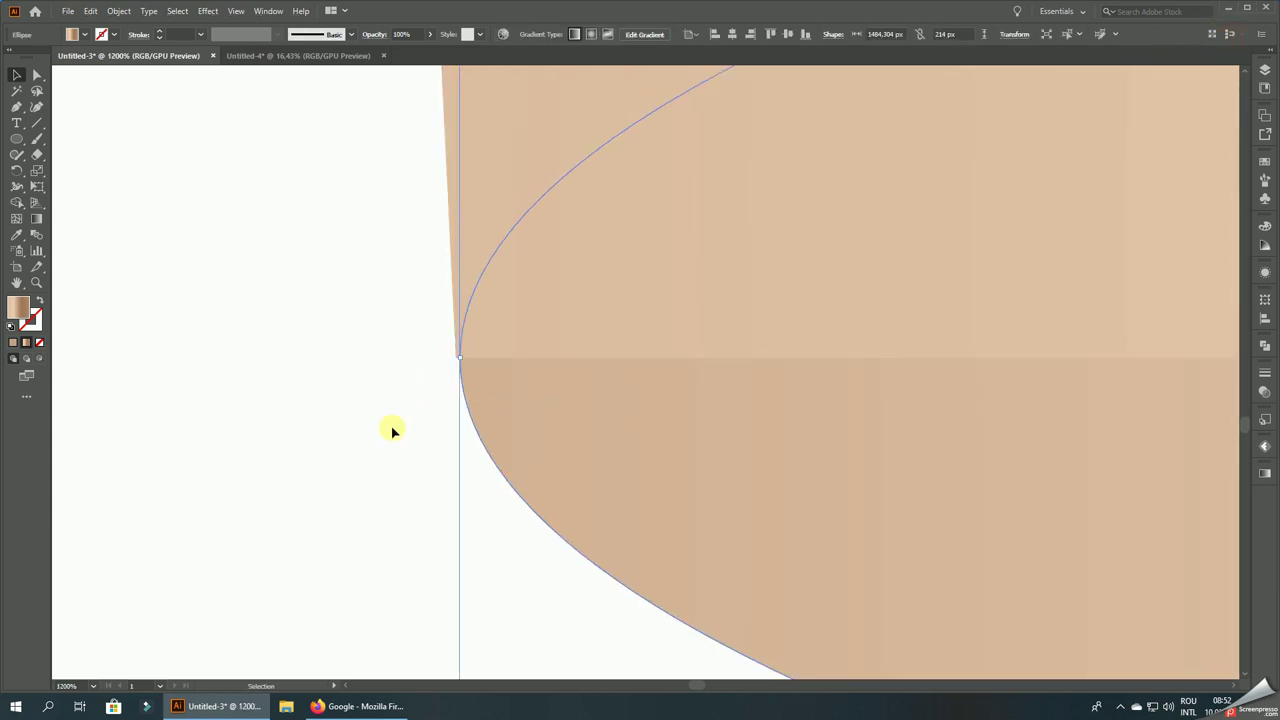
{"action": "scroll", "coordinate": [467, 380], "scroll_direction": "up", "scroll_amount": 1, "text": "alt"}
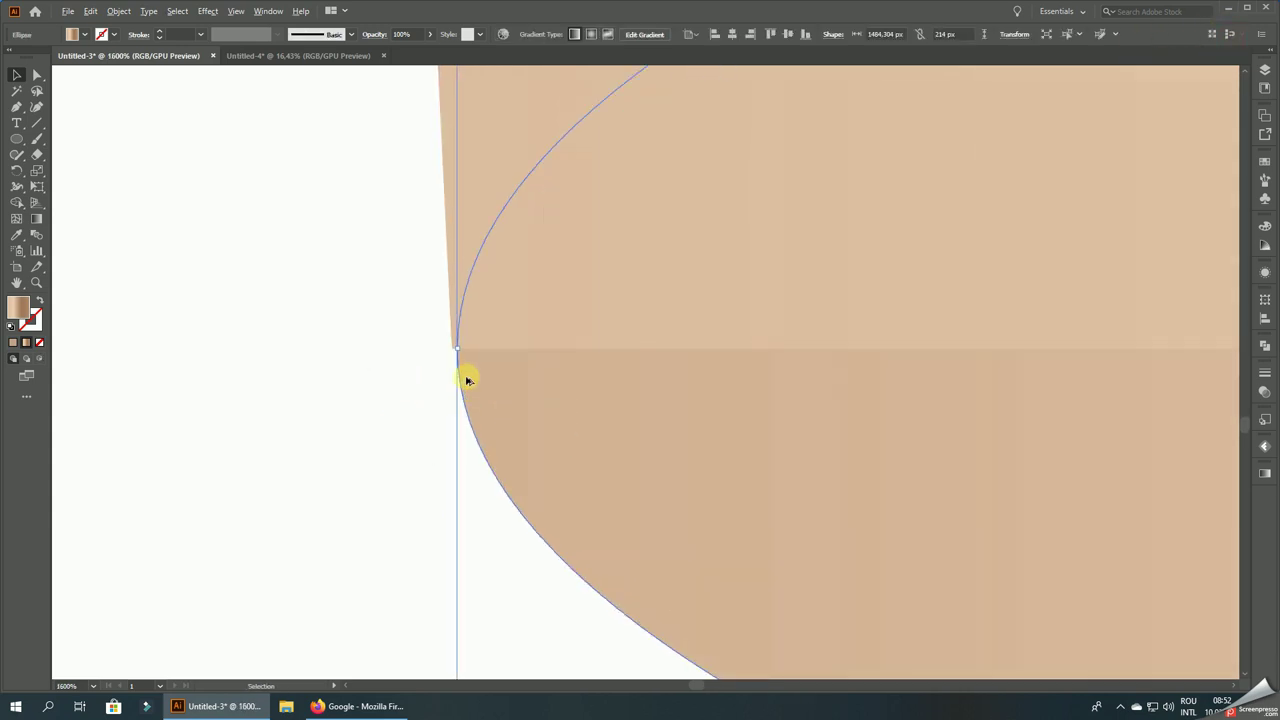
{"action": "left_click", "coordinate": [31, 72]}
{"action": "scroll", "coordinate": [400, 363], "scroll_direction": "up", "scroll_amount": 2, "text": "alt"}
{"action": "left_click", "coordinate": [609, 294]}
{"action": "left_click_drag", "start_coordinate": [530, 336], "coordinate": [541, 355]}
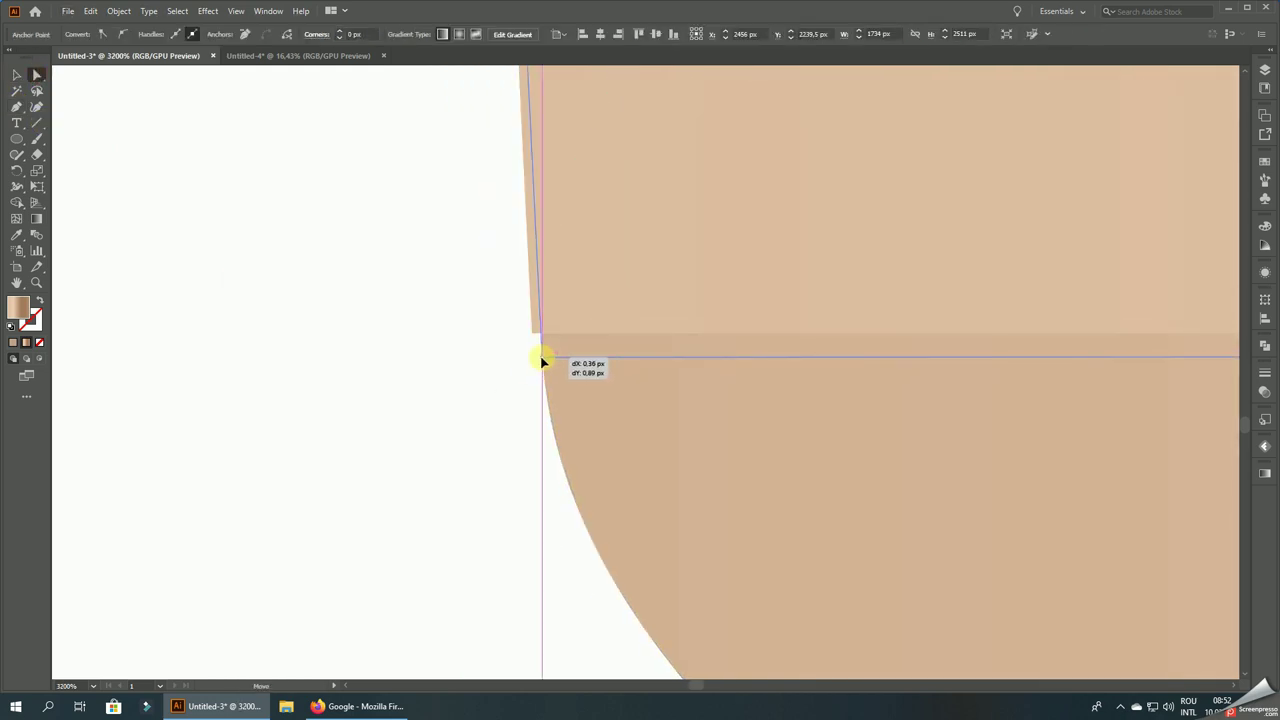
{"action": "left_click", "coordinate": [451, 369]}
- Snap the cup body's bottom-right anchor onto the bottom ellipse's right end
{"action": "scroll", "coordinate": [283, 371], "scroll_direction": "down", "scroll_amount": 2, "text": "alt"}
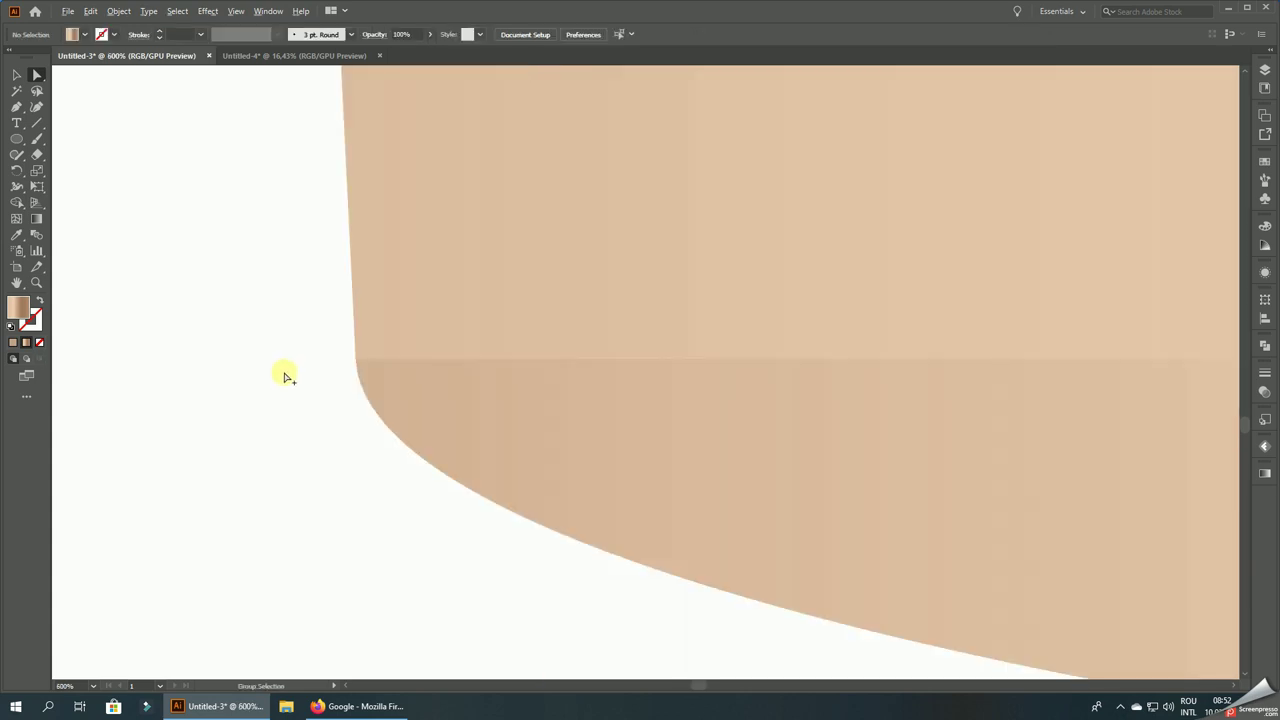
{"action": "scroll", "coordinate": [280, 390], "scroll_direction": "down", "scroll_amount": 3, "text": "alt"}
{"action": "scroll", "coordinate": [846, 403], "scroll_direction": "up", "scroll_amount": 2, "text": "alt"}
{"action": "scroll", "coordinate": [846, 403], "scroll_direction": "up", "scroll_amount": 5, "text": "alt"}
{"action": "scroll", "coordinate": [857, 420], "scroll_direction": "up", "scroll_amount": 5, "text": "alt"}
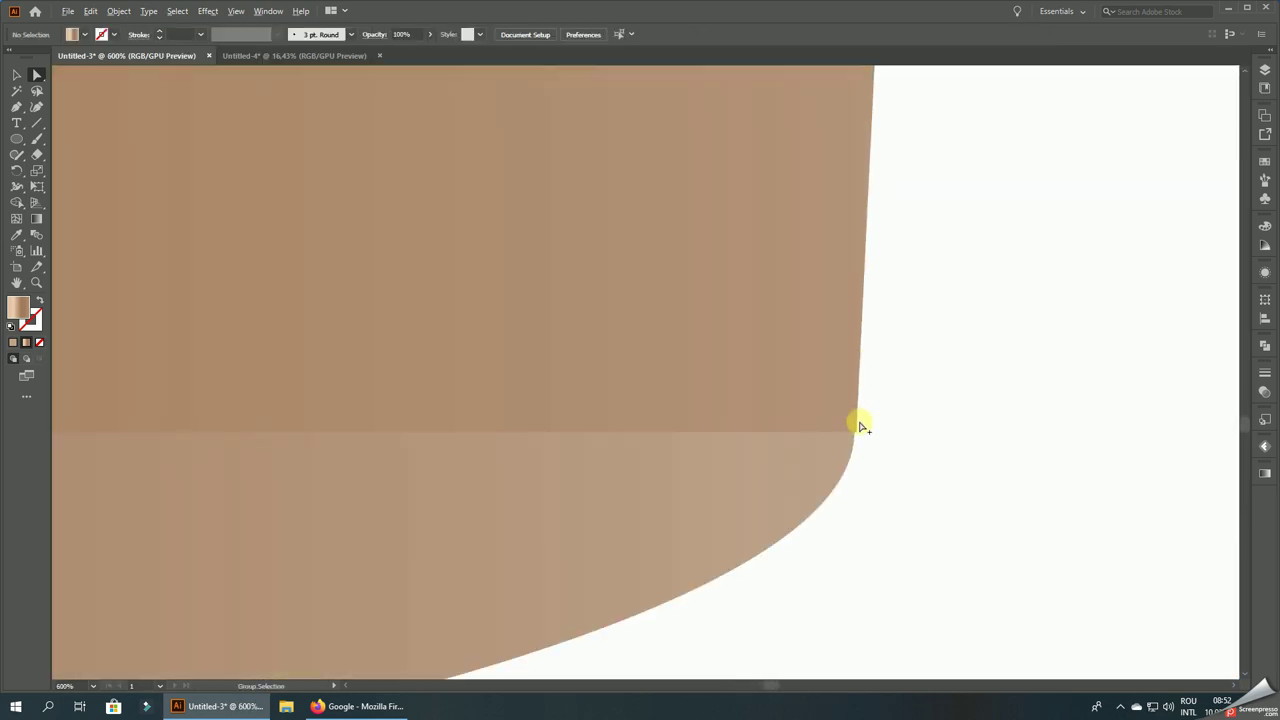
{"action": "scroll", "coordinate": [851, 434], "scroll_direction": "up", "scroll_amount": 3, "text": "alt"}
{"action": "left_click_drag", "start_coordinate": [869, 422], "coordinate": [851, 426]}
{"action": "left_click", "coordinate": [914, 437]}
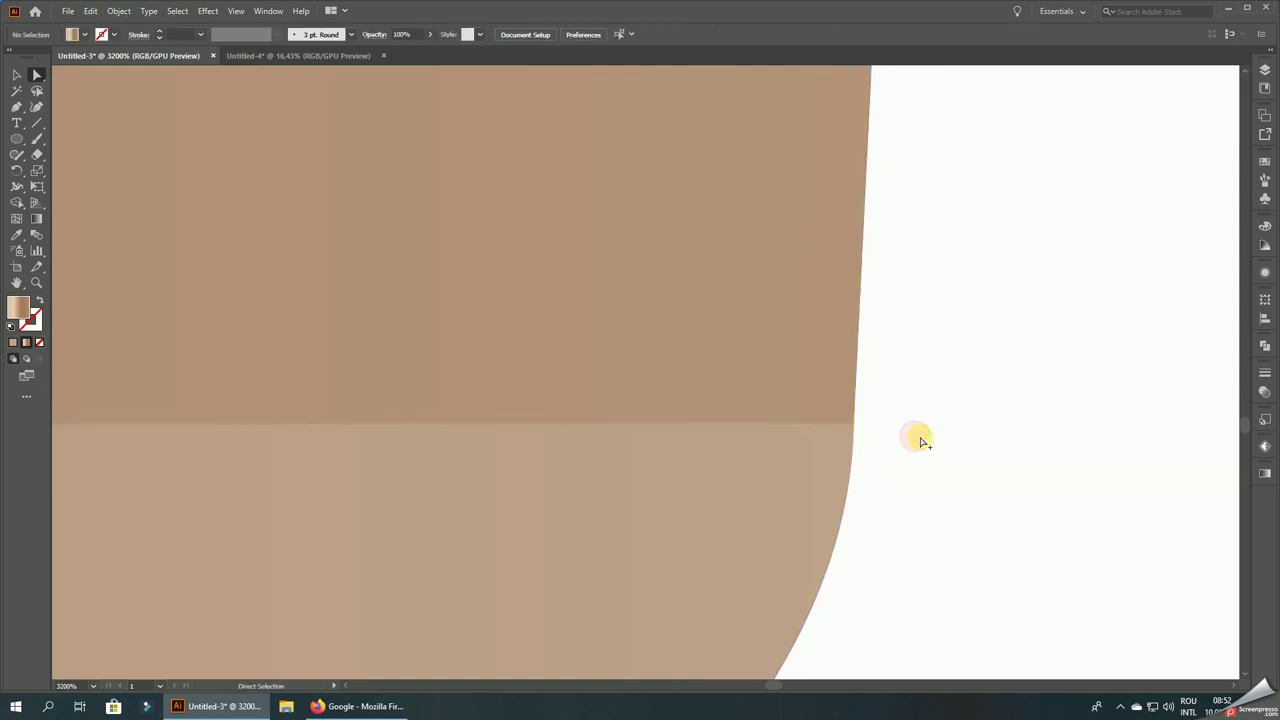
{"action": "scroll", "coordinate": [890, 460], "scroll_direction": "down", "scroll_amount": 8, "text": "alt"}
{"action": "scroll", "coordinate": [871, 480], "scroll_direction": "down", "scroll_amount": 6, "text": "alt"}
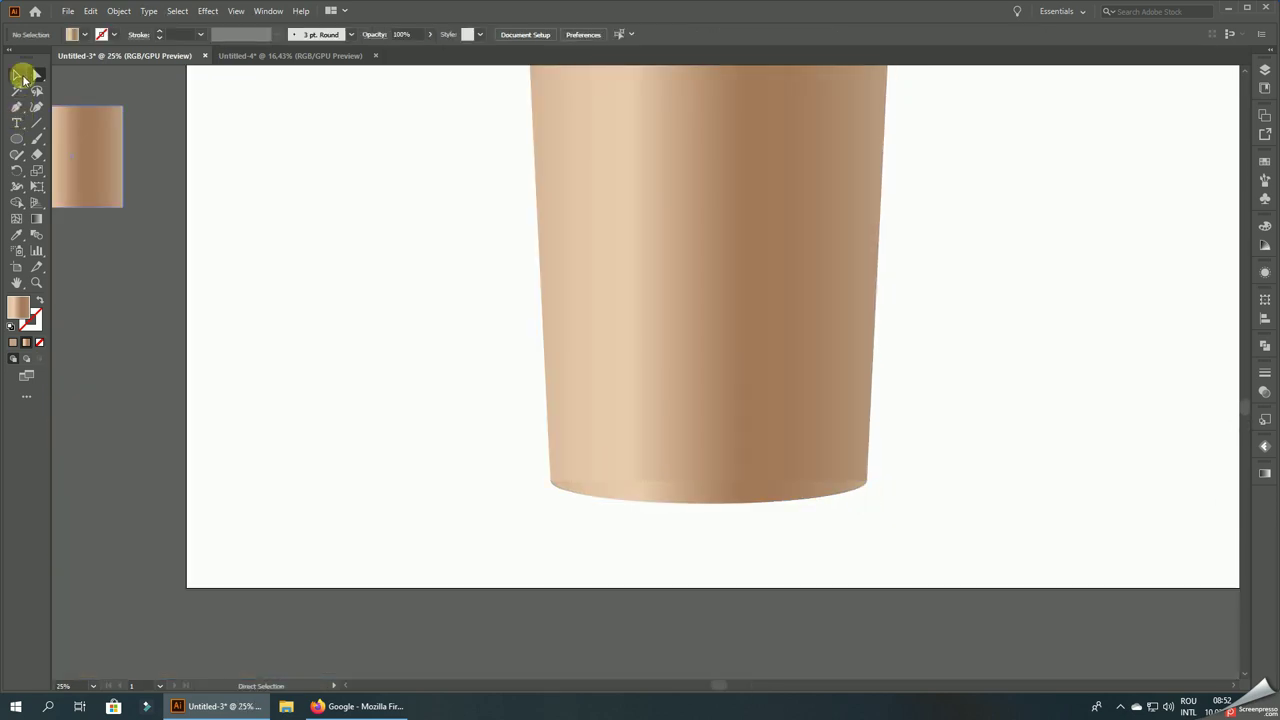
{"action": "left_click", "coordinate": [16, 74]}
{"action": "scroll", "coordinate": [572, 280], "scroll_direction": "down", "scroll_amount": 1, "text": "alt"}
- Copy the bottom ellipse and move the copy to the page's top-left
{"action": "left_click_drag", "start_coordinate": [665, 383], "coordinate": [665, 454], "text": "alt"}
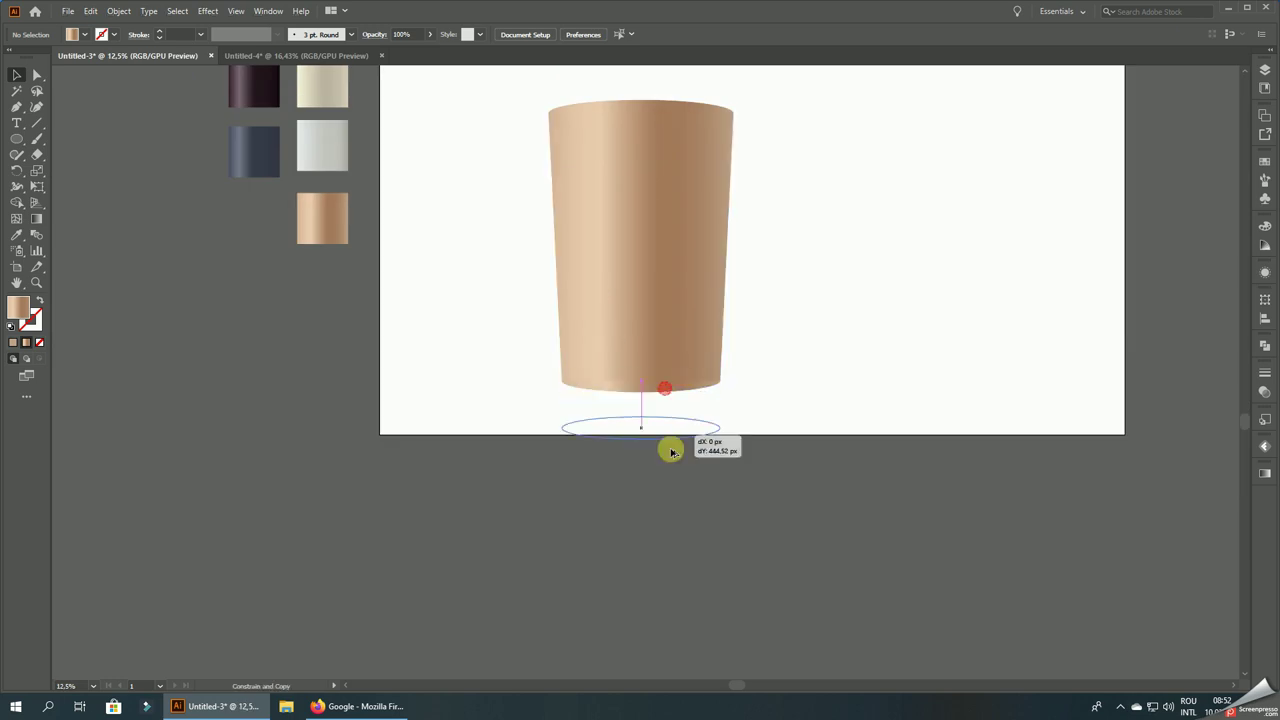
{"action": "left_click", "coordinate": [747, 390]}
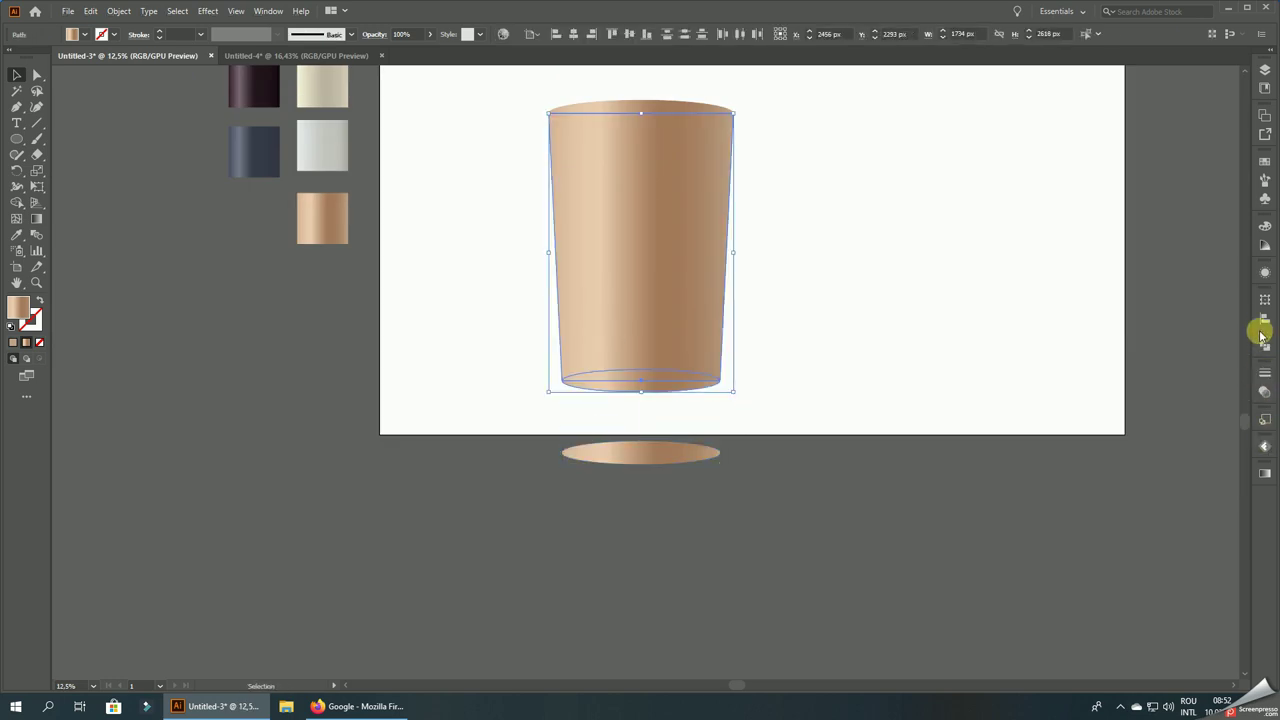
{"action": "left_click", "coordinate": [1262, 348]}
{"action": "left_click", "coordinate": [892, 302]}
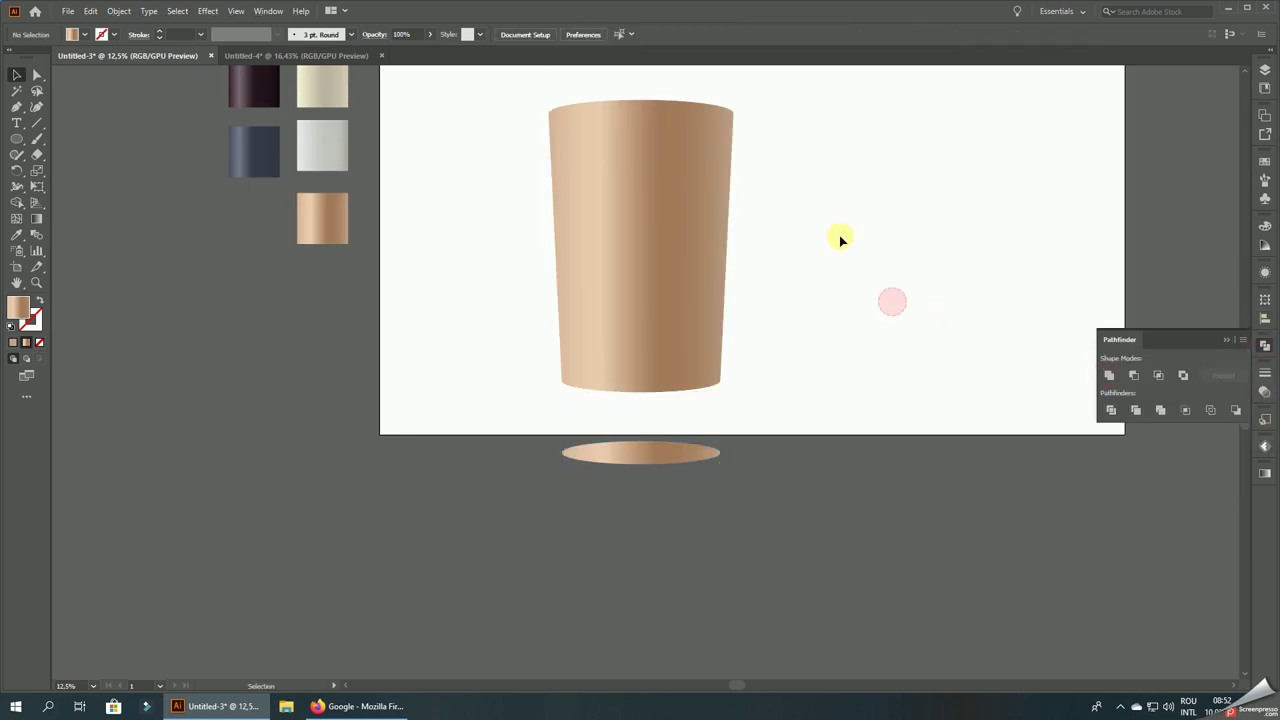
{"action": "left_click_drag", "start_coordinate": [825, 228], "coordinate": [849, 376]}
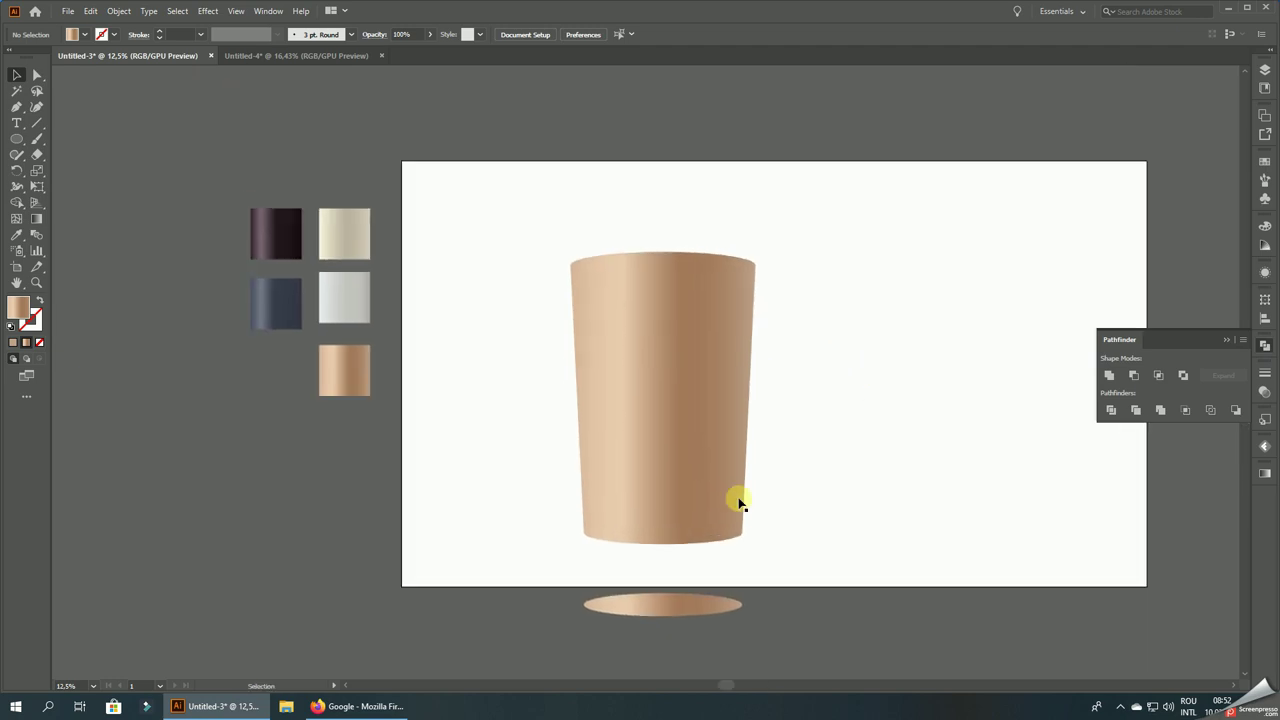
{"action": "left_click_drag", "start_coordinate": [700, 600], "coordinate": [556, 190]}
- Reposition the top ellipse back onto the cup's rim, undoing an accidental body move
{"action": "scroll", "coordinate": [636, 251], "scroll_direction": "up", "scroll_amount": 1, "text": "alt"}
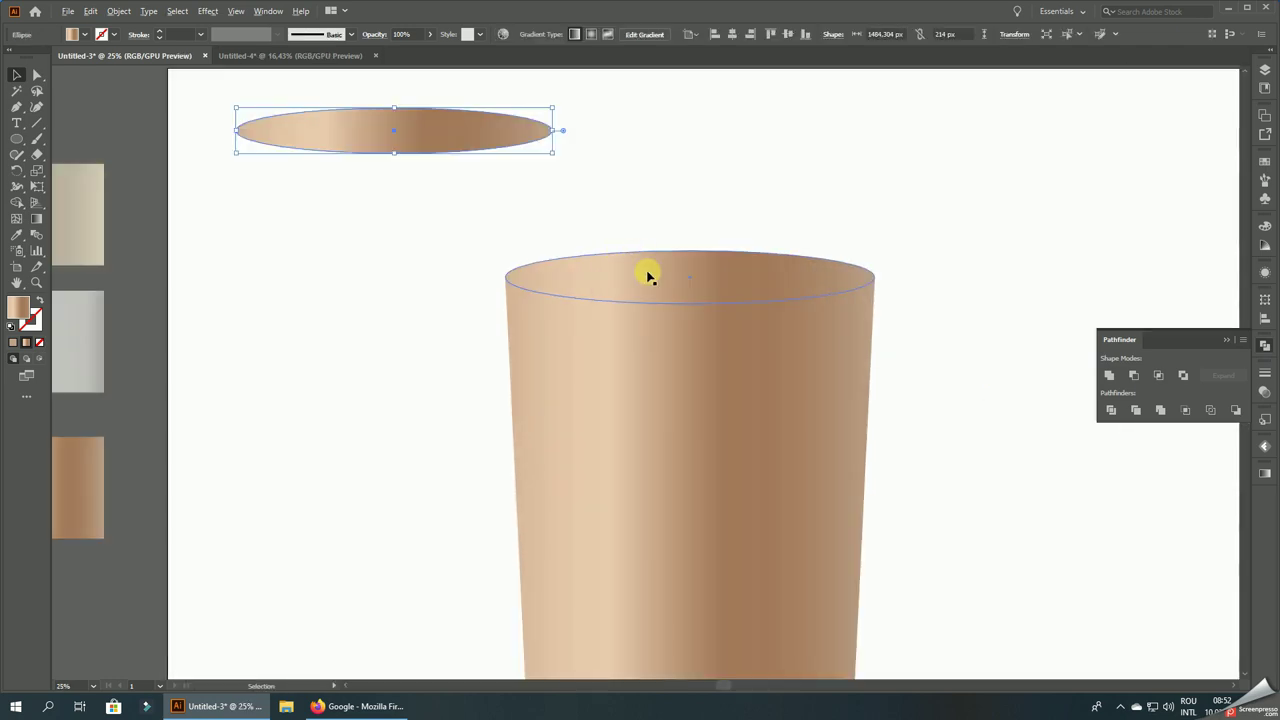
{"action": "left_click_drag", "start_coordinate": [648, 278], "coordinate": [700, 177]}
{"action": "scroll", "coordinate": [700, 177], "scroll_direction": "down", "scroll_amount": 1, "text": "alt"}
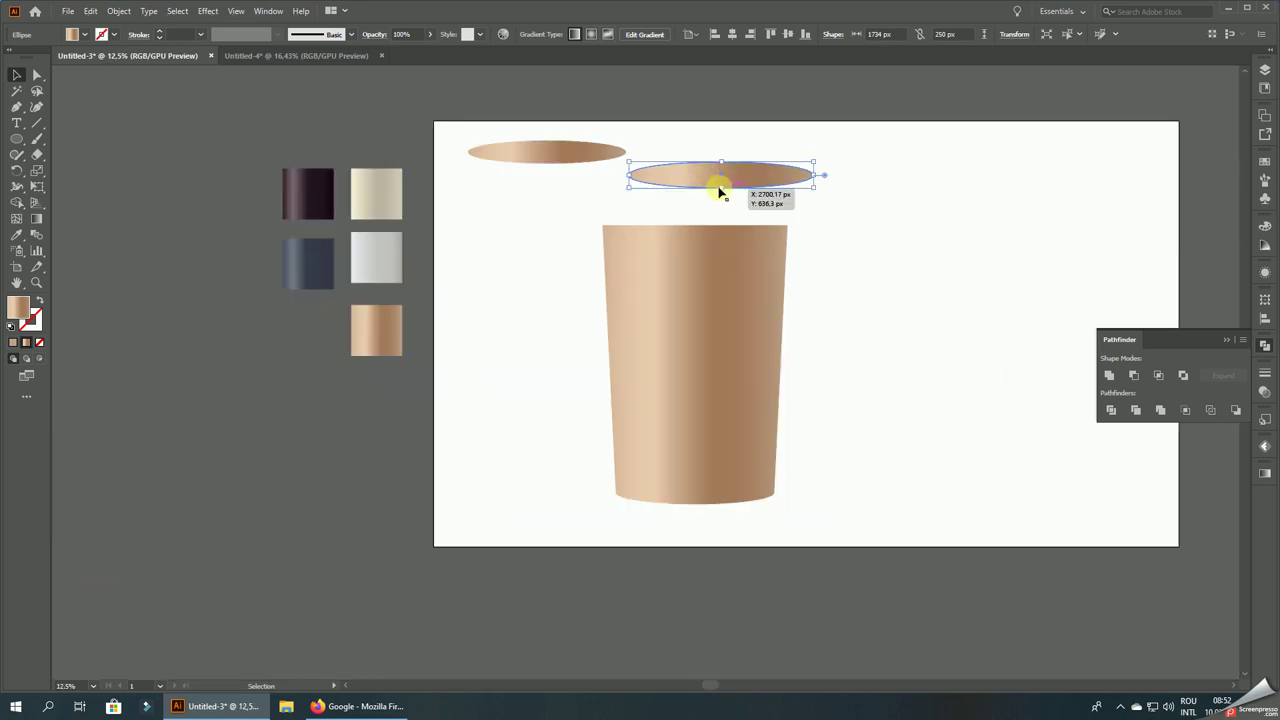
{"action": "left_click_drag", "start_coordinate": [720, 190], "coordinate": [695, 240]}
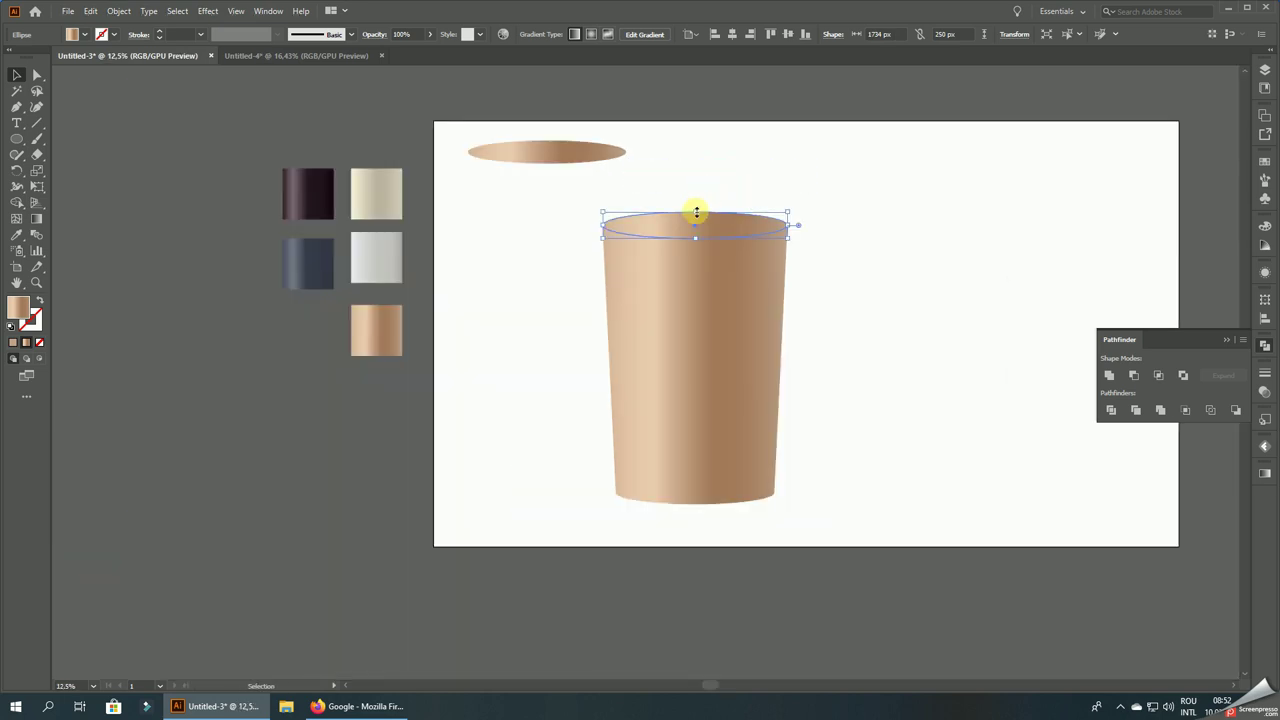
{"action": "left_click_drag", "start_coordinate": [700, 277], "coordinate": [957, 286]}
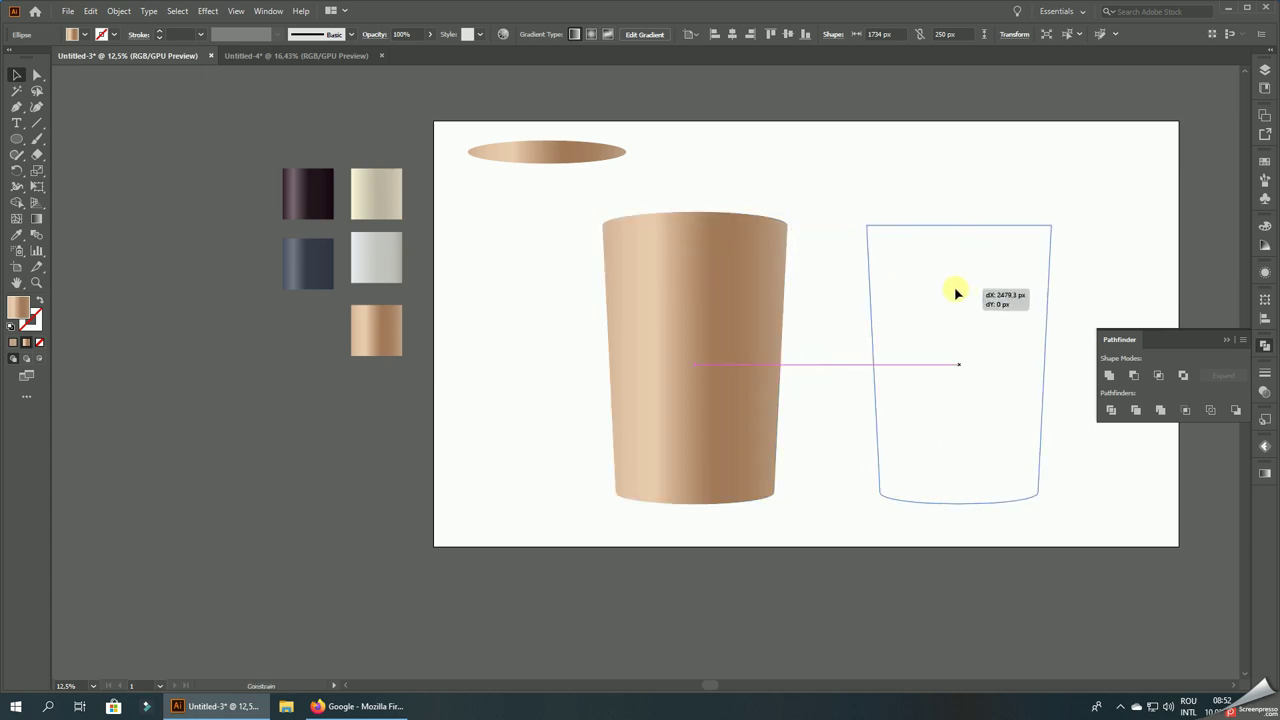
{"action": "key", "text": "ctrl+z"}
{"action": "left_click", "coordinate": [706, 171]}
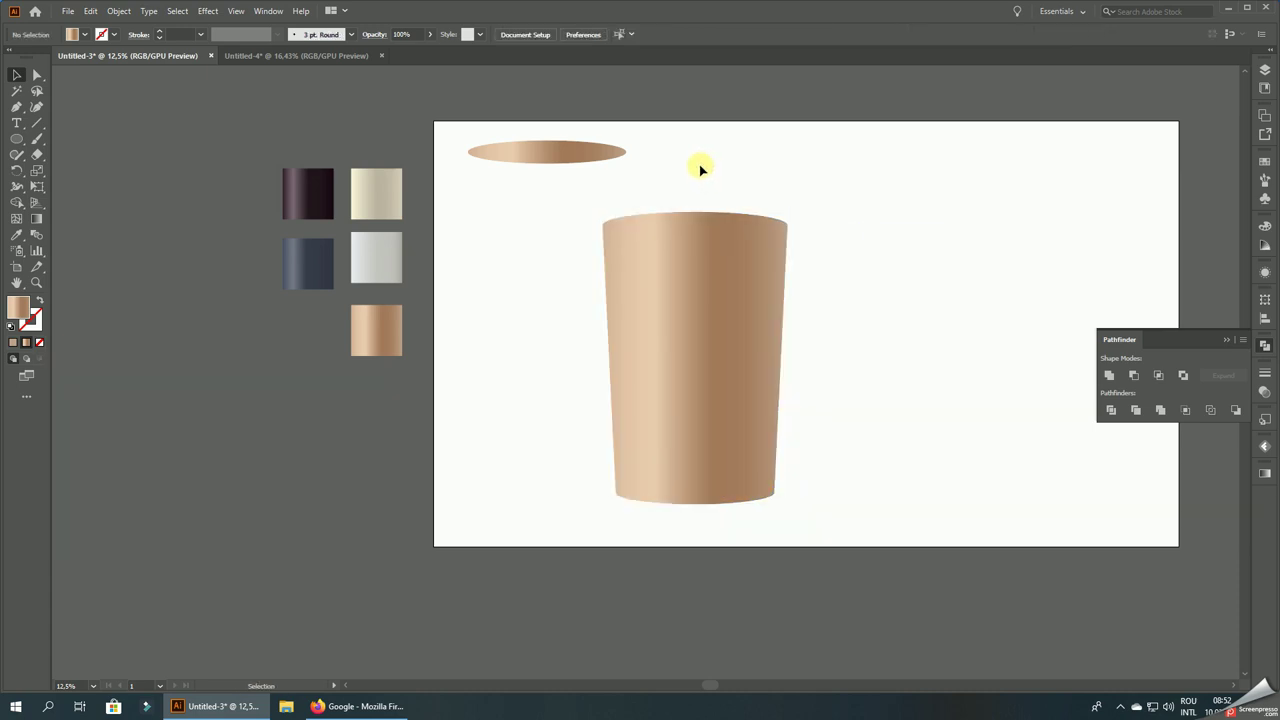
- Flatten the rim ellipse, lower the body beneath it, and move the spare ellipse right
{"action": "left_click", "coordinate": [695, 217]}
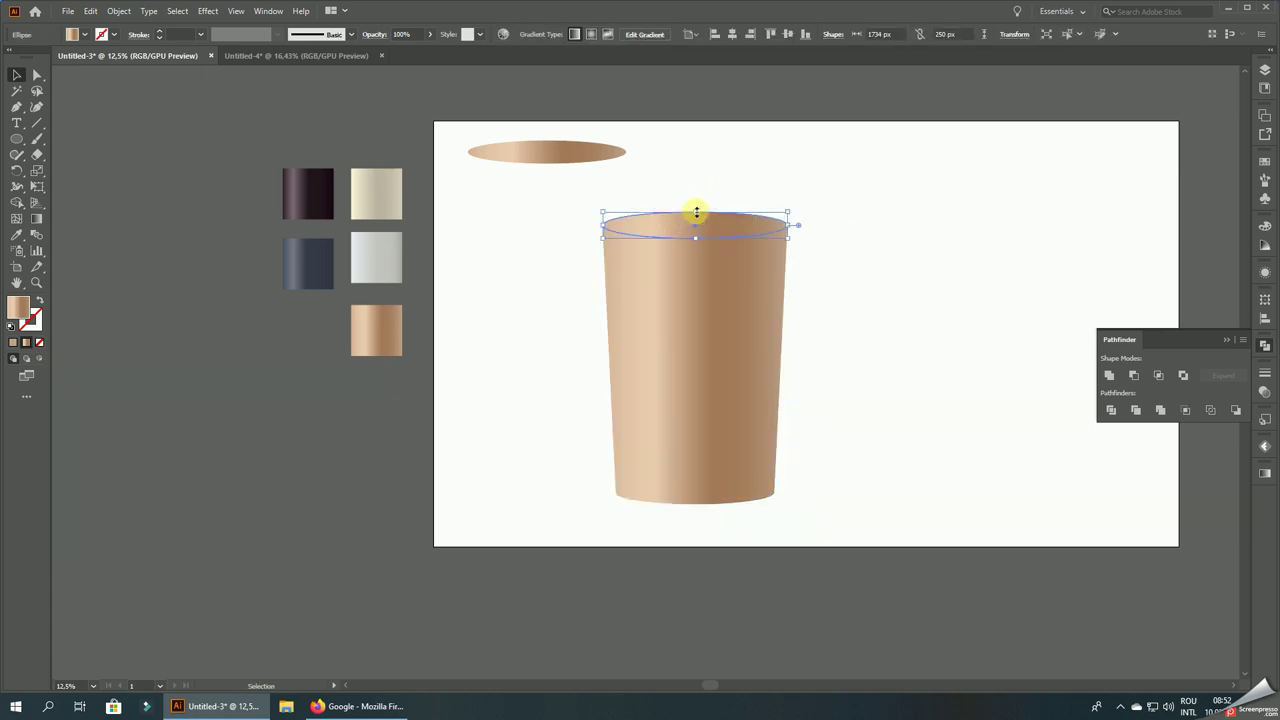
{"action": "mouse_move", "coordinate": [696, 212]}
{"action": "left_mouse_down"}
{"action": "mouse_move", "coordinate": [700, 234]}
{"action": "mouse_move", "coordinate": [700, 205]}
{"action": "left_mouse_up"}
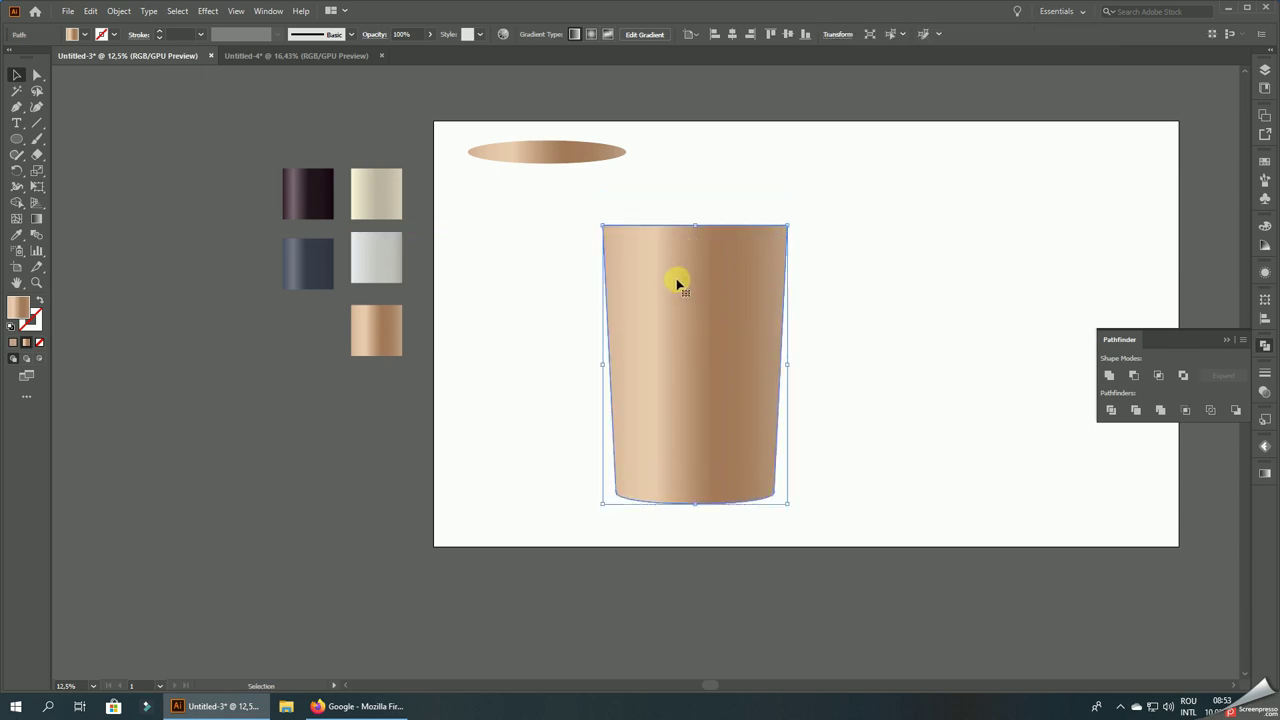
{"action": "left_click_drag", "start_coordinate": [677, 280], "coordinate": [677, 359]}
{"action": "left_click", "coordinate": [831, 211]}
{"action": "left_click_drag", "start_coordinate": [689, 183], "coordinate": [780, 329]}
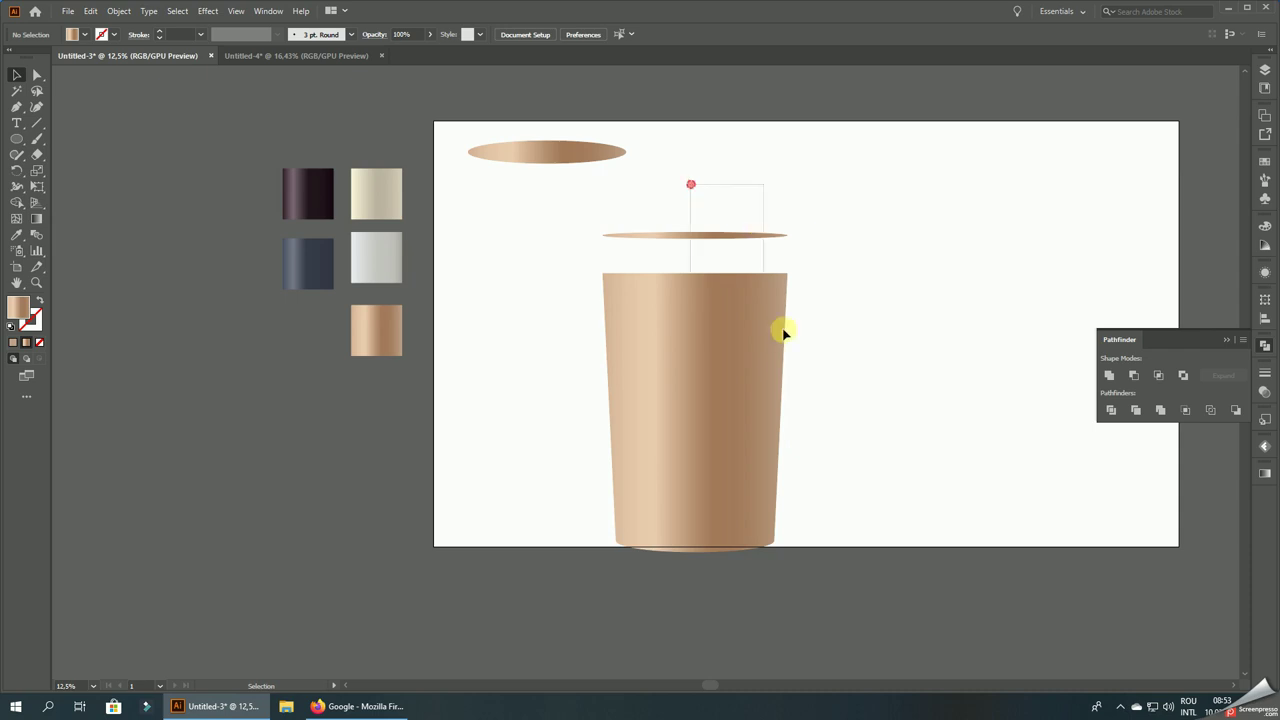
{"action": "left_click_drag", "start_coordinate": [734, 366], "coordinate": [734, 343]}
{"action": "left_click", "coordinate": [926, 260]}
{"action": "left_click_drag", "start_coordinate": [595, 157], "coordinate": [1120, 189]}
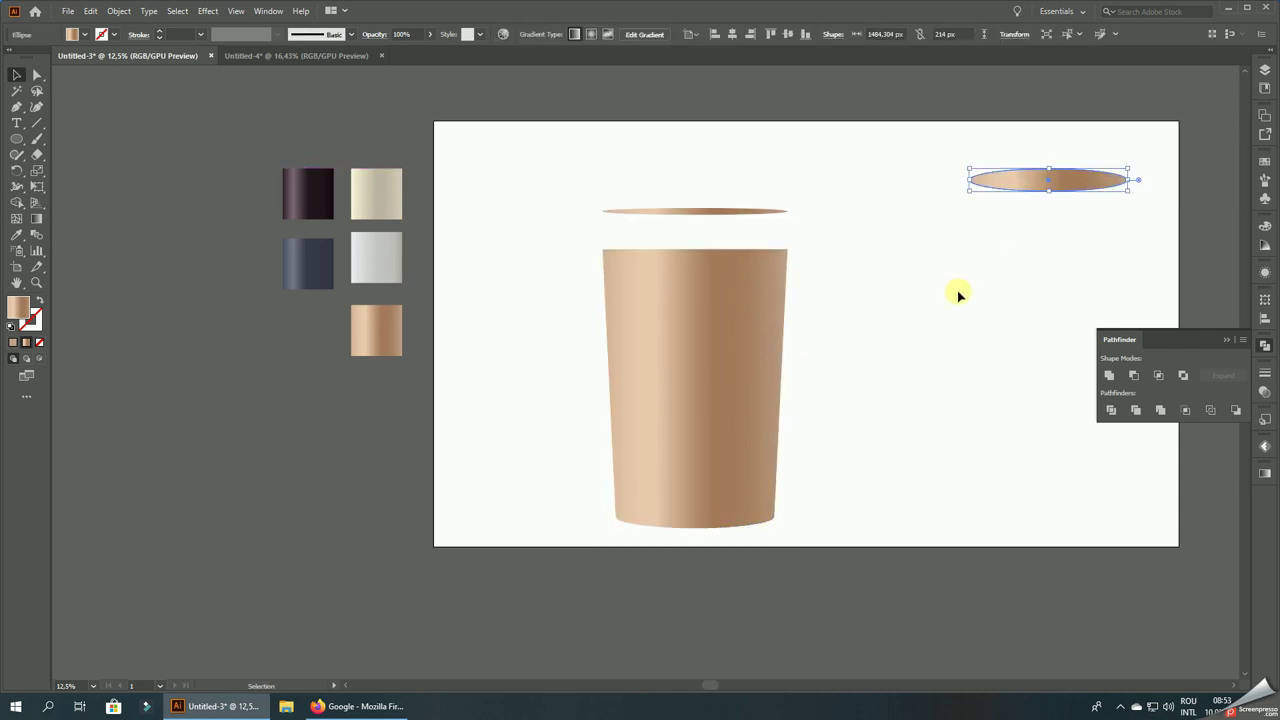
- Widen the thin rim ellipse evenly on both sides
{"action": "left_click", "coordinate": [894, 260]}
{"action": "scroll", "coordinate": [857, 317], "scroll_direction": "up", "scroll_amount": 1}
{"action": "scroll", "coordinate": [670, 310], "scroll_direction": "up", "scroll_amount": 2}
{"action": "scroll", "coordinate": [670, 310], "scroll_direction": "up", "scroll_amount": 1}
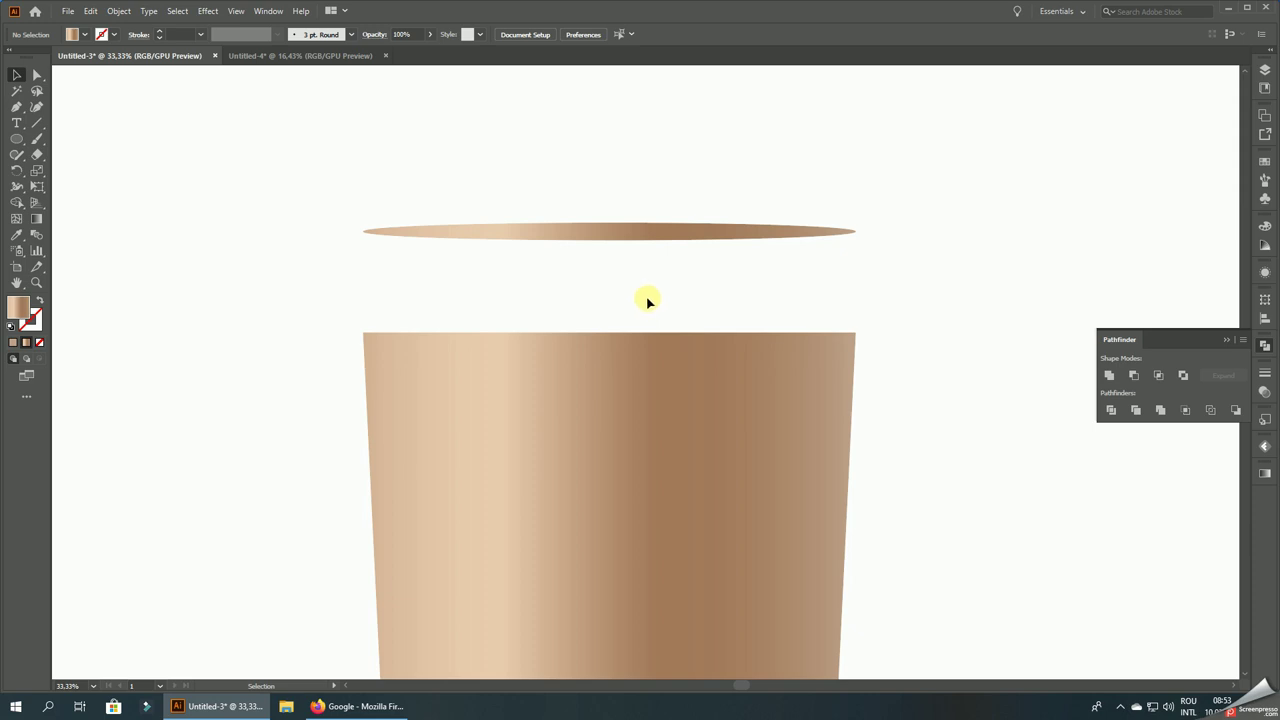
{"action": "left_click", "coordinate": [648, 236]}
{"action": "left_click_drag", "start_coordinate": [855, 240], "coordinate": [928, 280]}
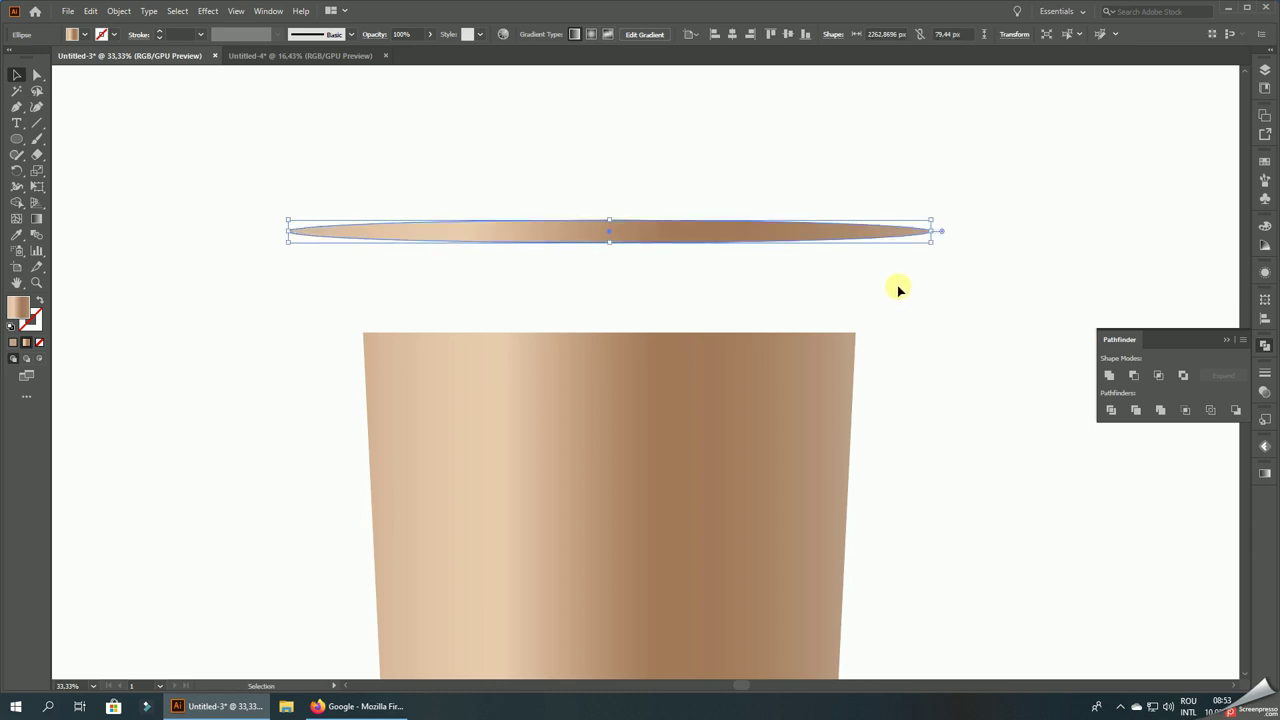
{"action": "left_click", "coordinate": [896, 284]}
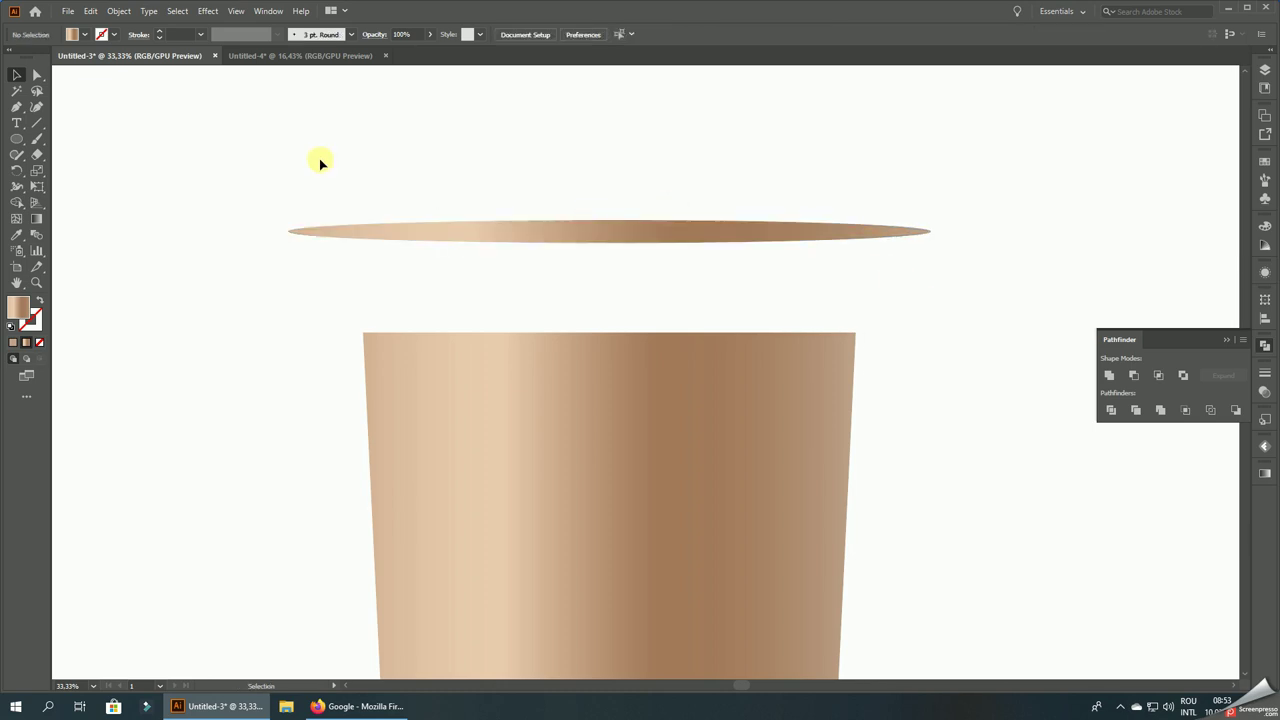
- Draw a closed rectangular band rising from the ellipse's two ends with the Pen tool
{"action": "left_click", "coordinate": [16, 106]}
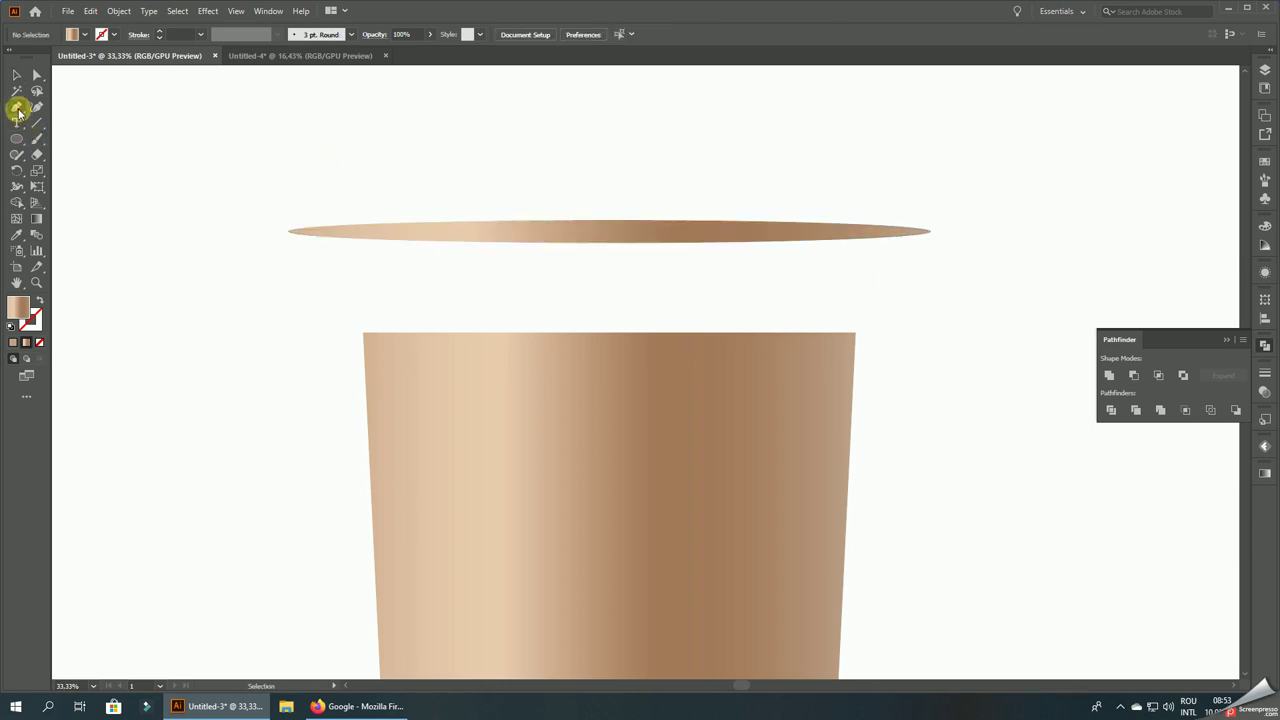
{"action": "left_click", "coordinate": [289, 232]}
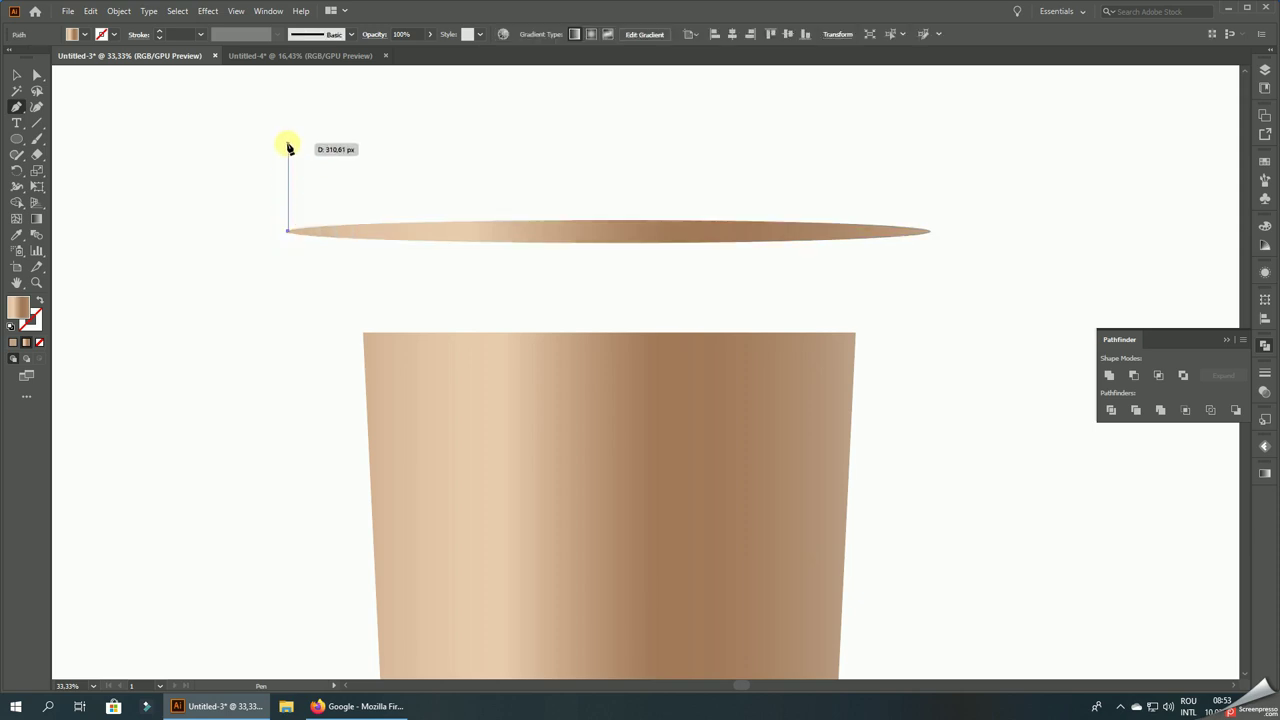
{"action": "left_click", "coordinate": [288, 146]}
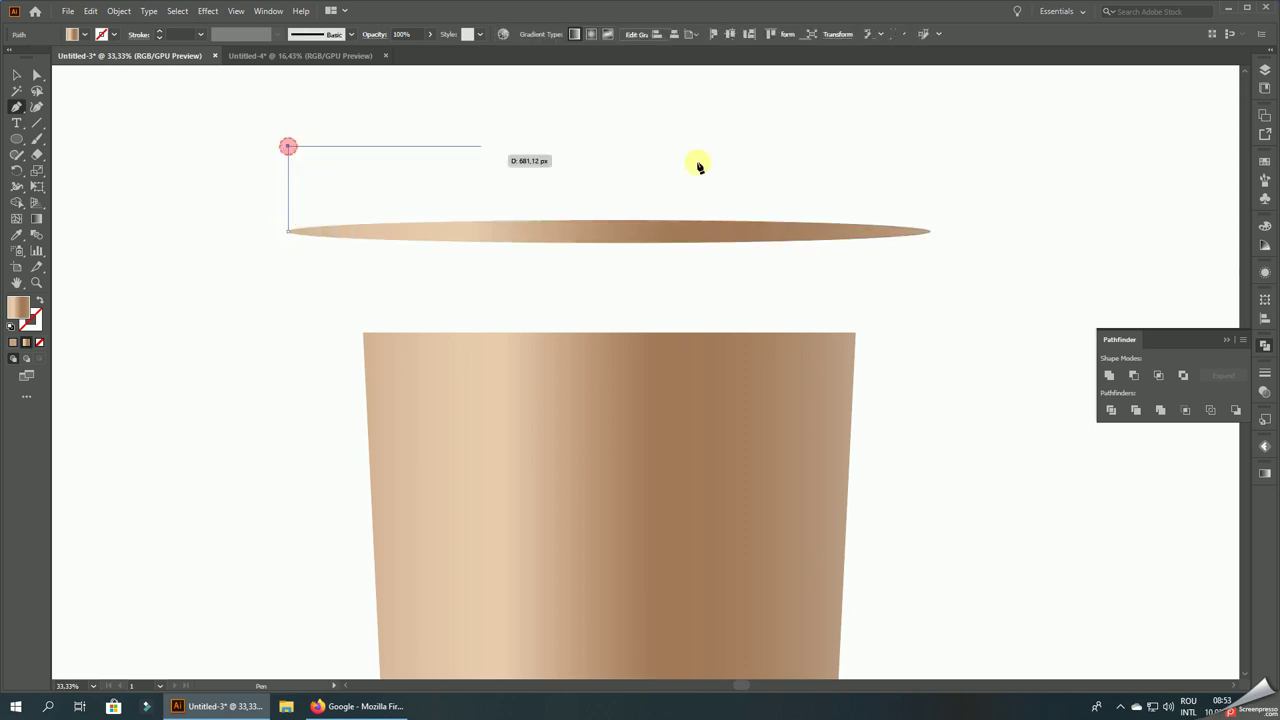
{"action": "left_click", "coordinate": [931, 146]}
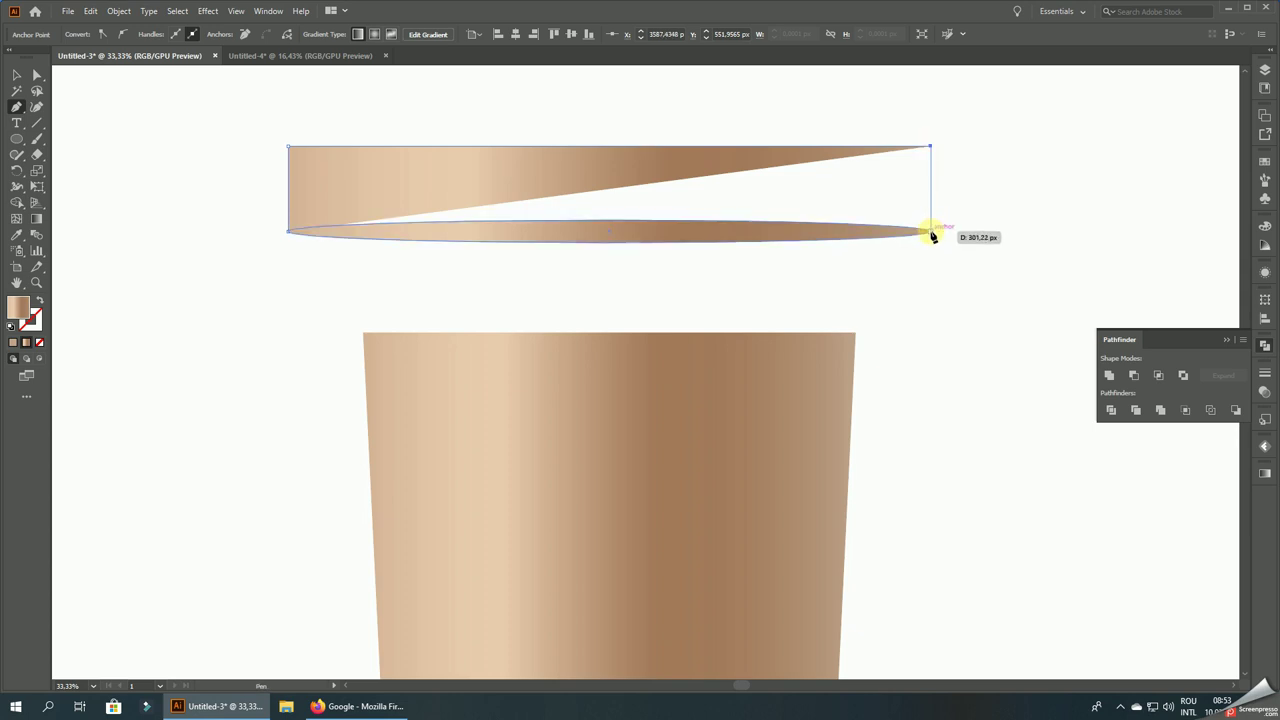
{"action": "left_click", "coordinate": [930, 232]}
{"action": "left_click", "coordinate": [288, 232]}
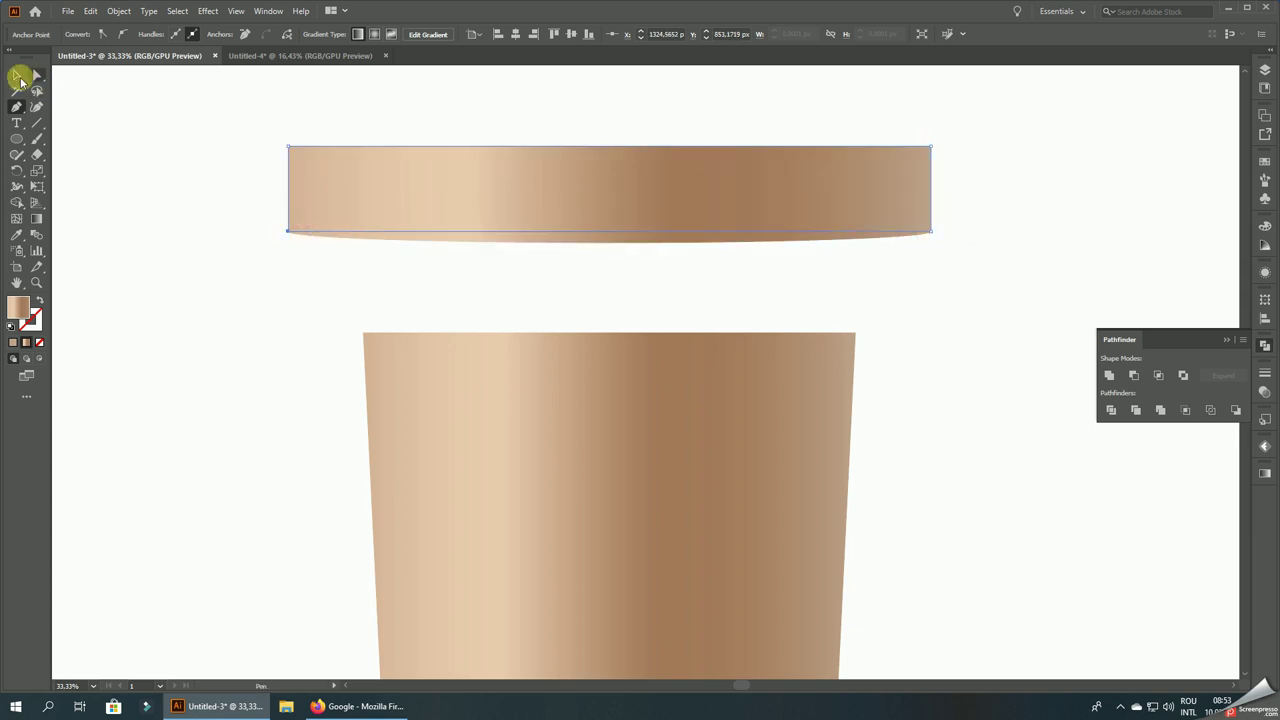
{"action": "left_click", "coordinate": [97, 168]}
- Copy the lower ellipse up to cap the top edge of the lid band
{"action": "scroll", "coordinate": [234, 209], "scroll_direction": "up", "scroll_amount": 4}
{"action": "scroll", "coordinate": [329, 297], "scroll_direction": "up", "scroll_amount": 3}
{"action": "scroll", "coordinate": [289, 283], "scroll_direction": "up", "scroll_amount": 1}
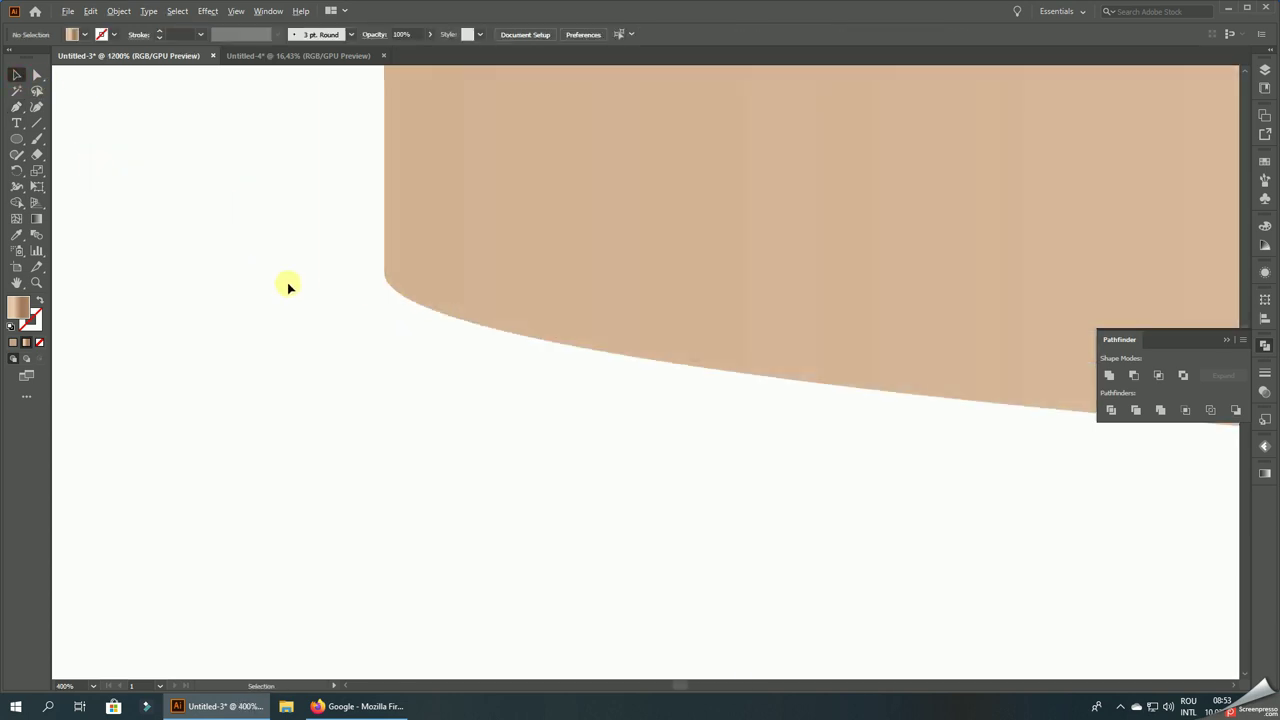
{"action": "scroll", "coordinate": [269, 293], "scroll_direction": "up", "scroll_amount": 2}
{"action": "scroll", "coordinate": [269, 290], "scroll_direction": "down", "scroll_amount": 6}
{"action": "scroll", "coordinate": [803, 229], "scroll_direction": "up", "scroll_amount": 3}
{"action": "scroll", "coordinate": [803, 229], "scroll_direction": "up", "scroll_amount": 1}
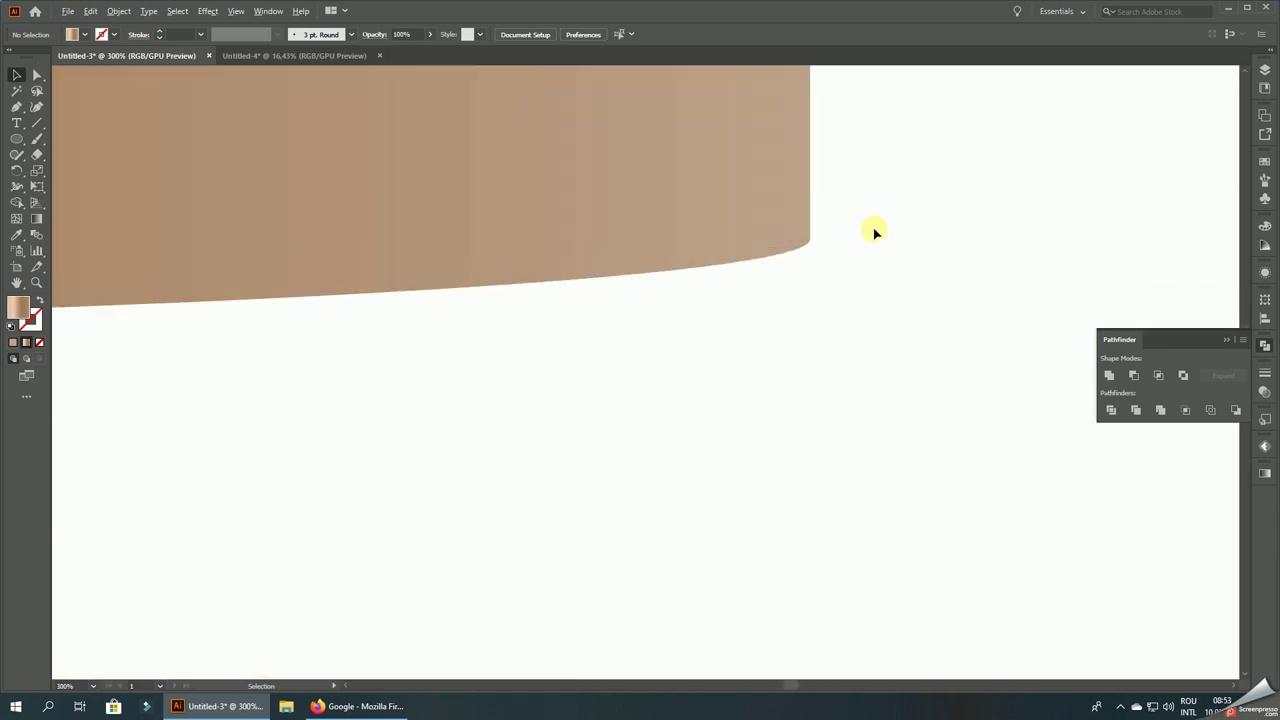
{"action": "scroll", "coordinate": [871, 229], "scroll_direction": "up", "scroll_amount": 1}
{"action": "scroll", "coordinate": [822, 281], "scroll_direction": "down", "scroll_amount": 4}
{"action": "left_click_drag", "start_coordinate": [742, 358], "coordinate": [737, 268]}
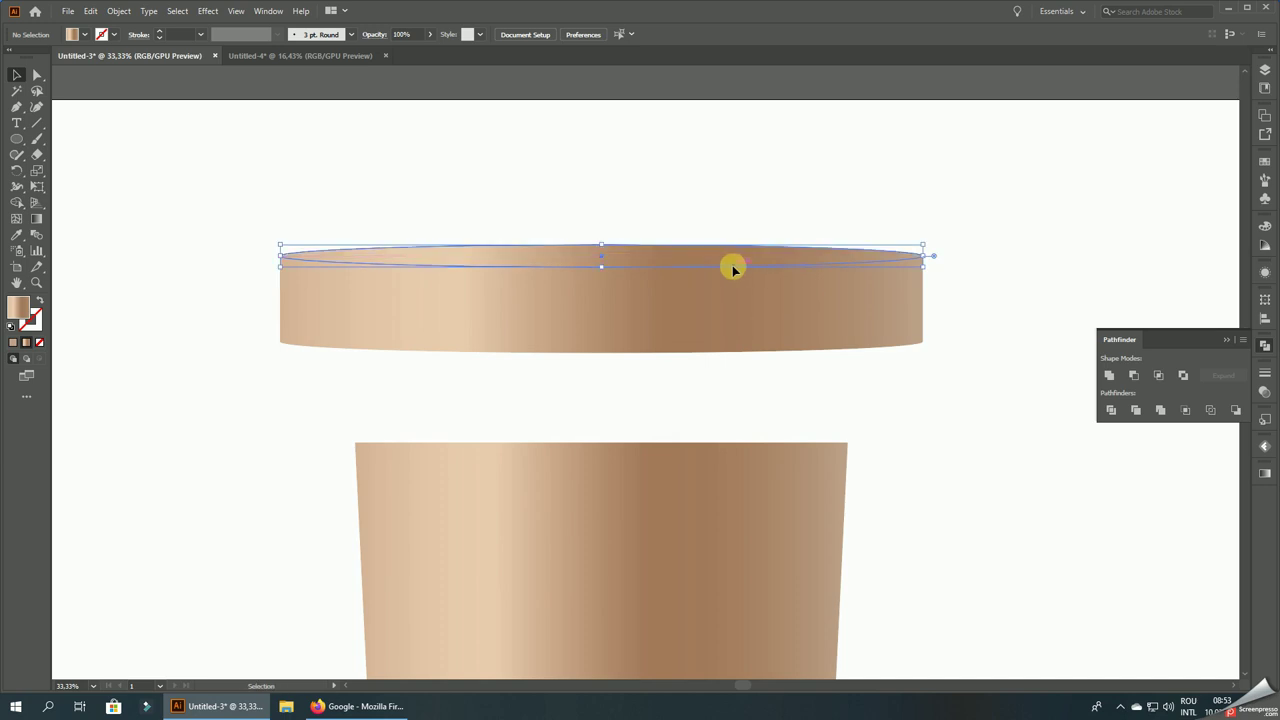
- Unite the lid band with its lower ellipse and bring the top ellipse to the front
{"action": "left_click", "coordinate": [517, 306]}
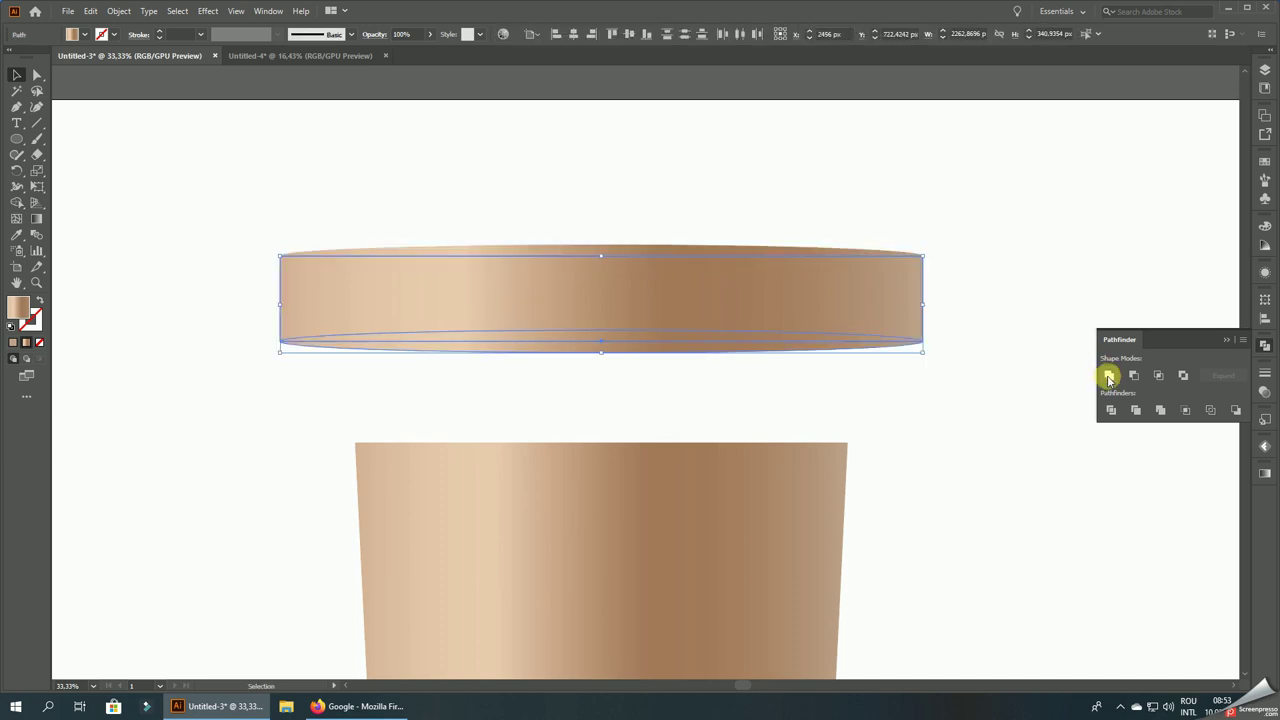
{"action": "left_click", "coordinate": [1108, 377]}
{"action": "right_click", "coordinate": [696, 251]}
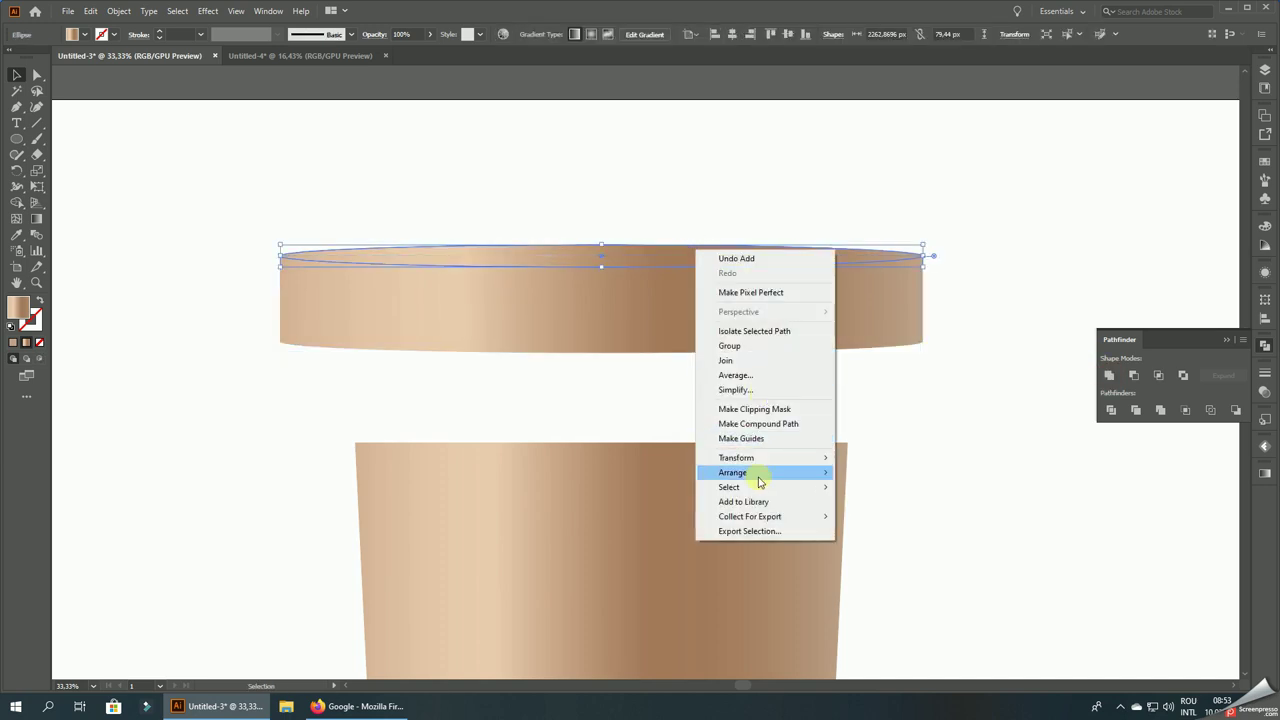
{"action": "left_click", "coordinate": [880, 474]}
- Apply the dark slate gradient swatch to the merged lid band with the Eyedropper
{"action": "left_click", "coordinate": [486, 337]}
{"action": "left_click", "coordinate": [16, 234]}
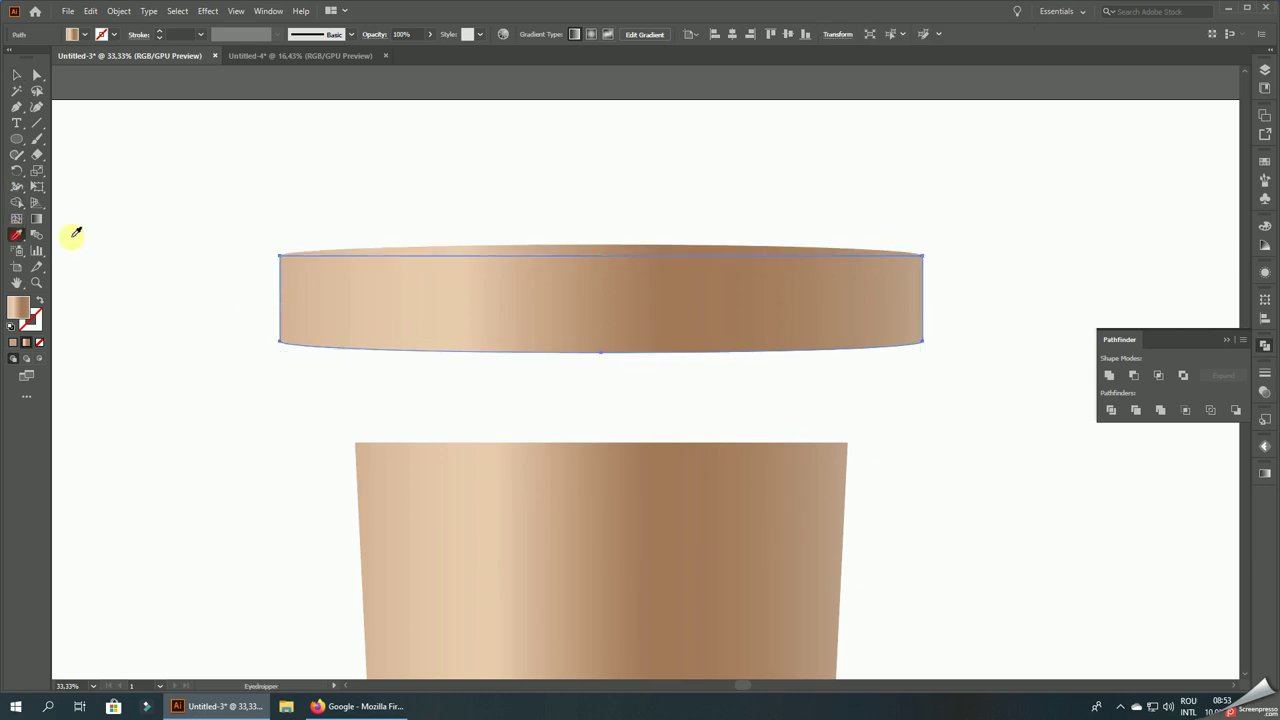
{"action": "scroll", "coordinate": [541, 269], "scroll_direction": "down", "scroll_amount": 5}
{"action": "scroll", "coordinate": [322, 313], "scroll_direction": "up", "scroll_amount": 1}
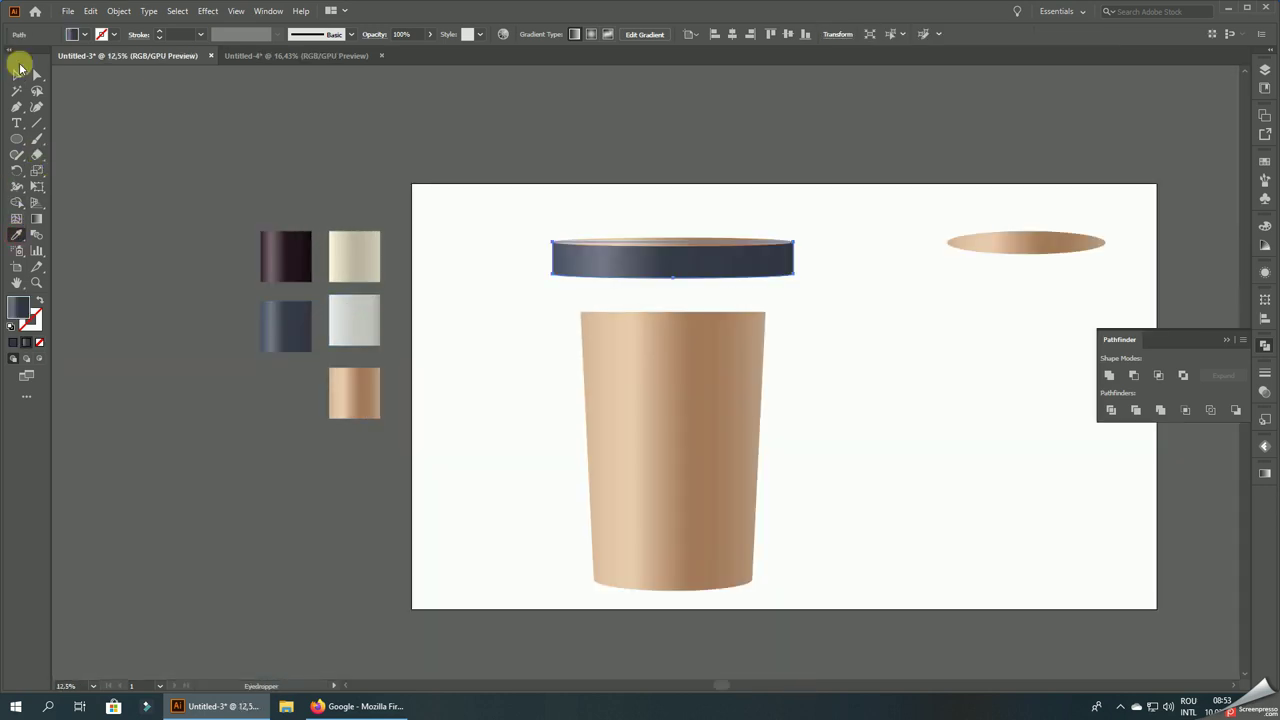
{"action": "left_click", "coordinate": [17, 74]}
- Give the cup body the cream gradient swatch with the Eyedropper
{"action": "left_click", "coordinate": [678, 408]}
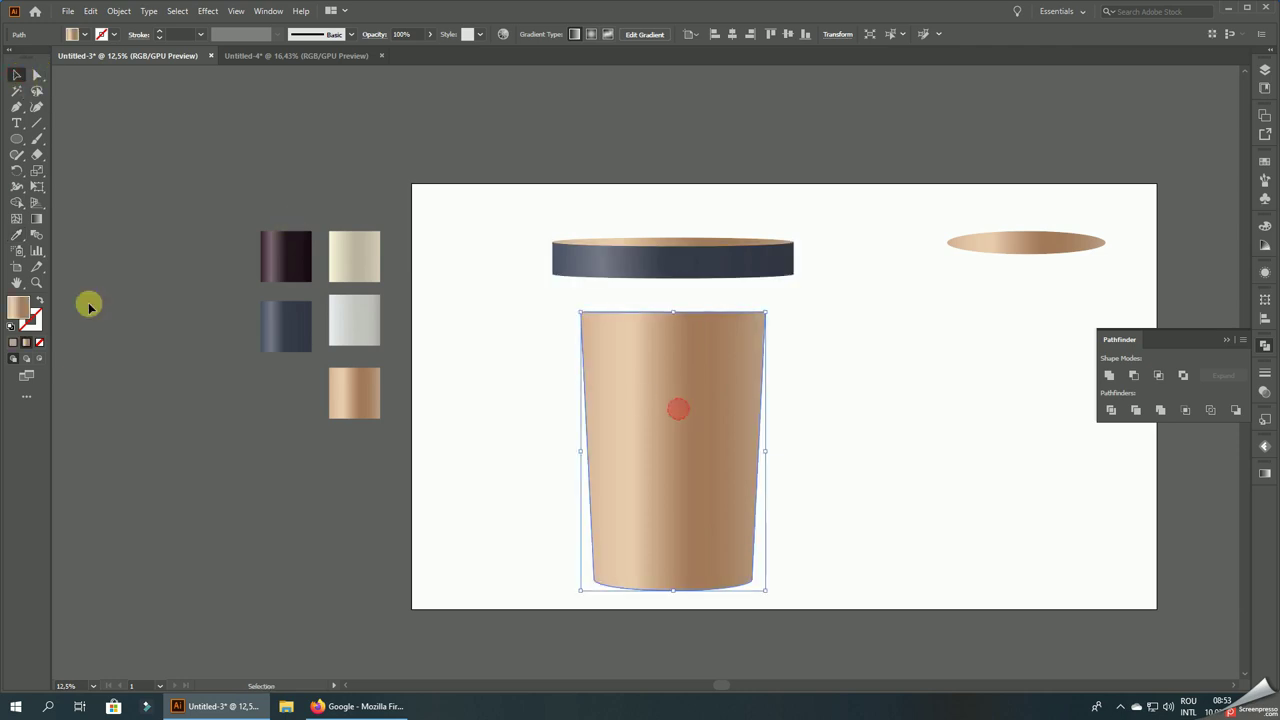
{"action": "left_click", "coordinate": [17, 234]}
{"action": "left_click", "coordinate": [352, 270]}
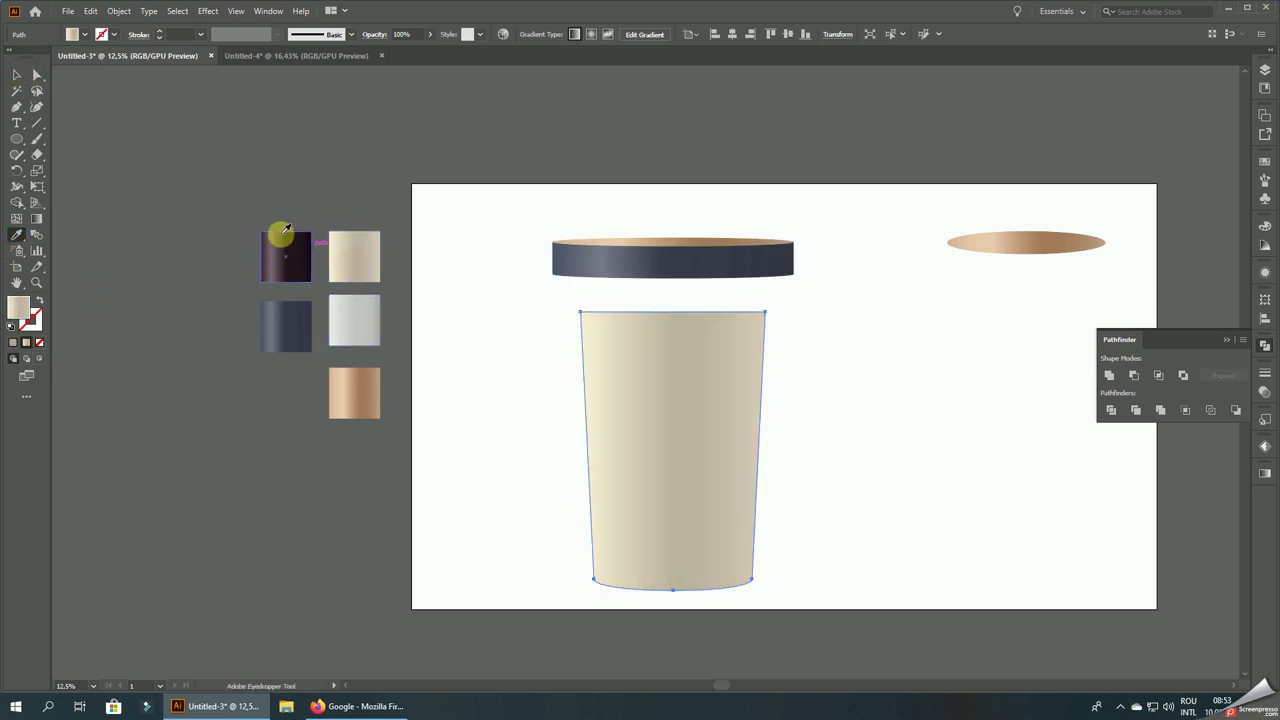
{"action": "left_click", "coordinate": [17, 74]}
{"action": "left_click", "coordinate": [610, 208]}
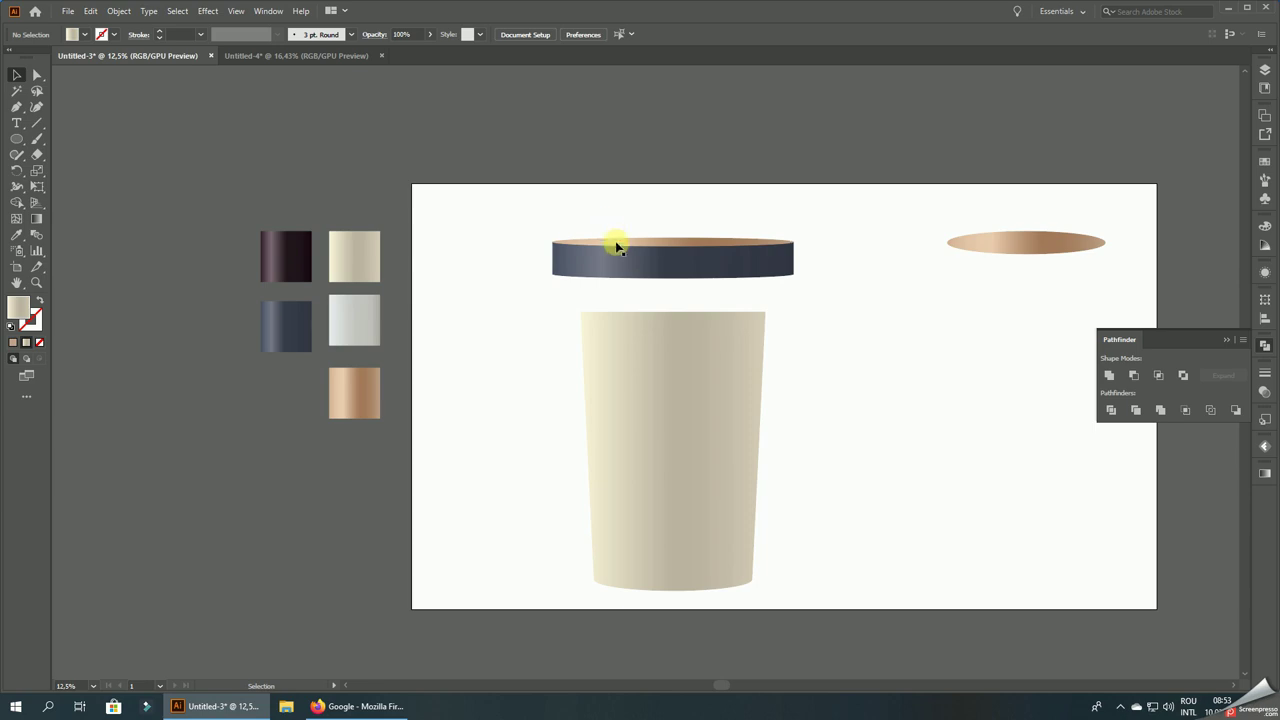
{"action": "scroll", "coordinate": [620, 248], "scroll_direction": "up", "scroll_amount": 2}
- Give the lid's top ellipse the dark gradient, then a lighter 7C8699 blue-grey fill
{"action": "left_click", "coordinate": [611, 240]}
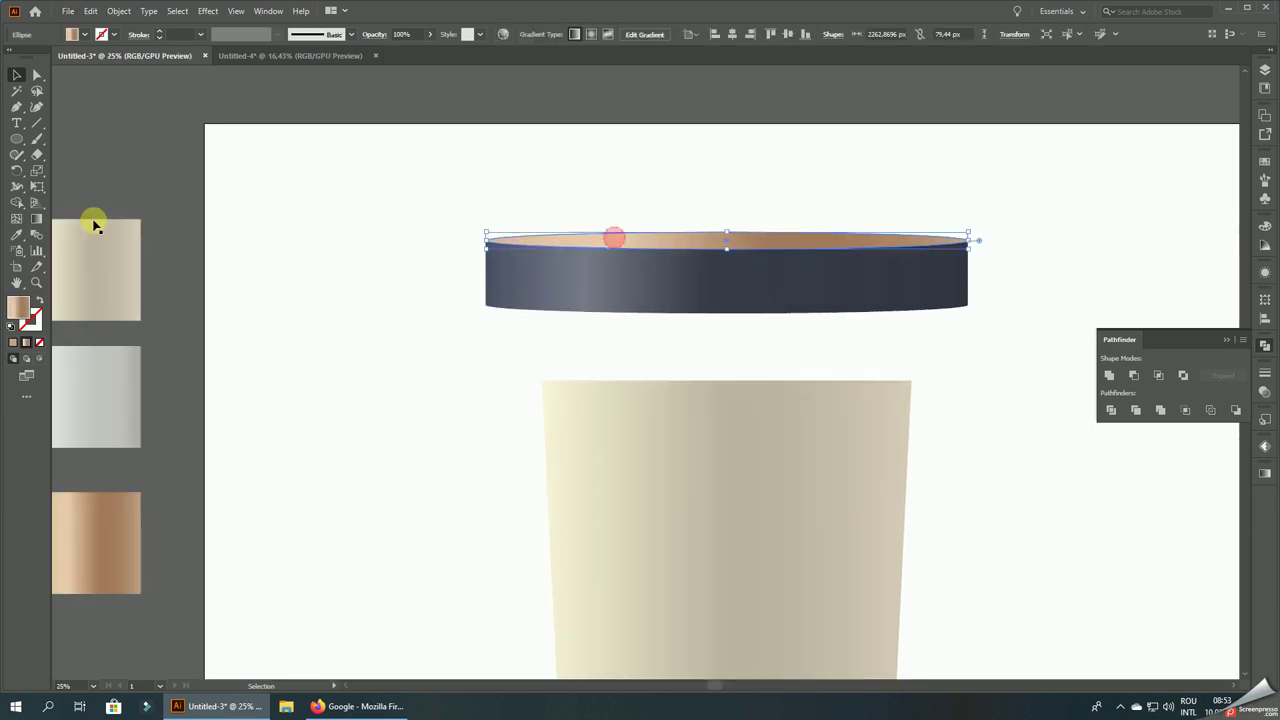
{"action": "left_click", "coordinate": [17, 234]}
{"action": "left_click", "coordinate": [603, 254]}
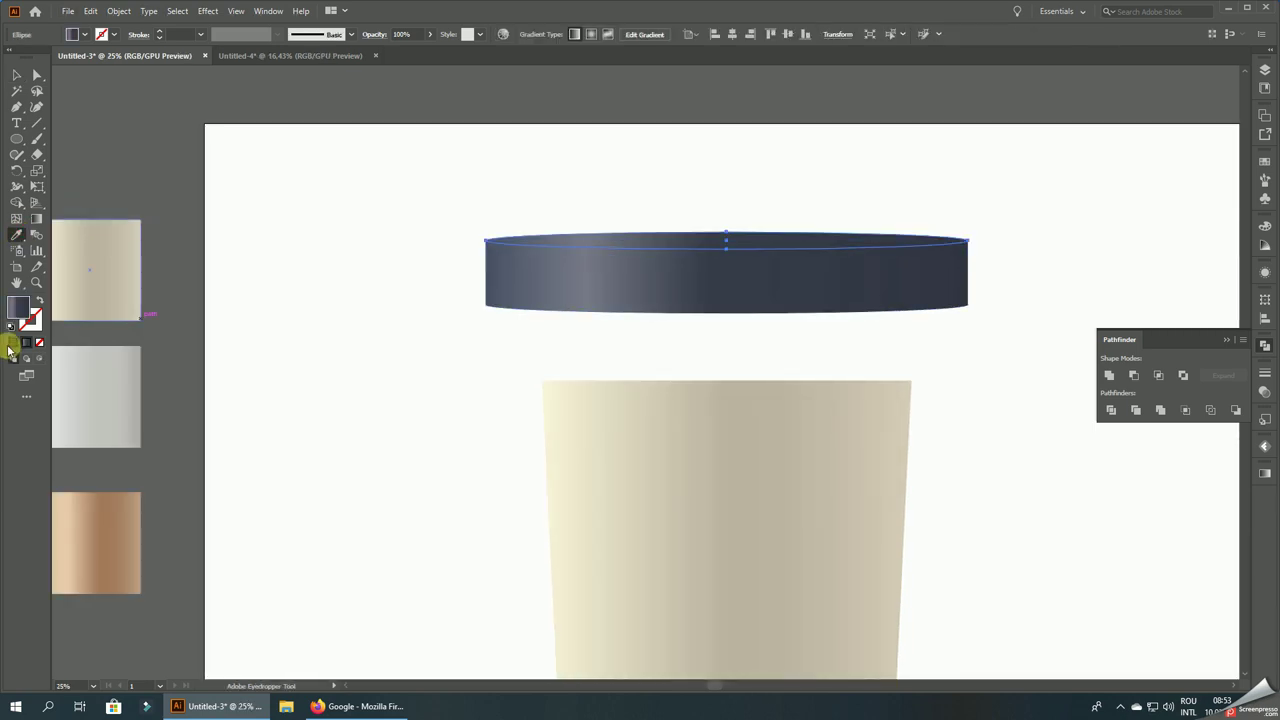
{"action": "left_click", "coordinate": [16, 307]}
{"action": "double_click", "coordinate": [38, 300]}
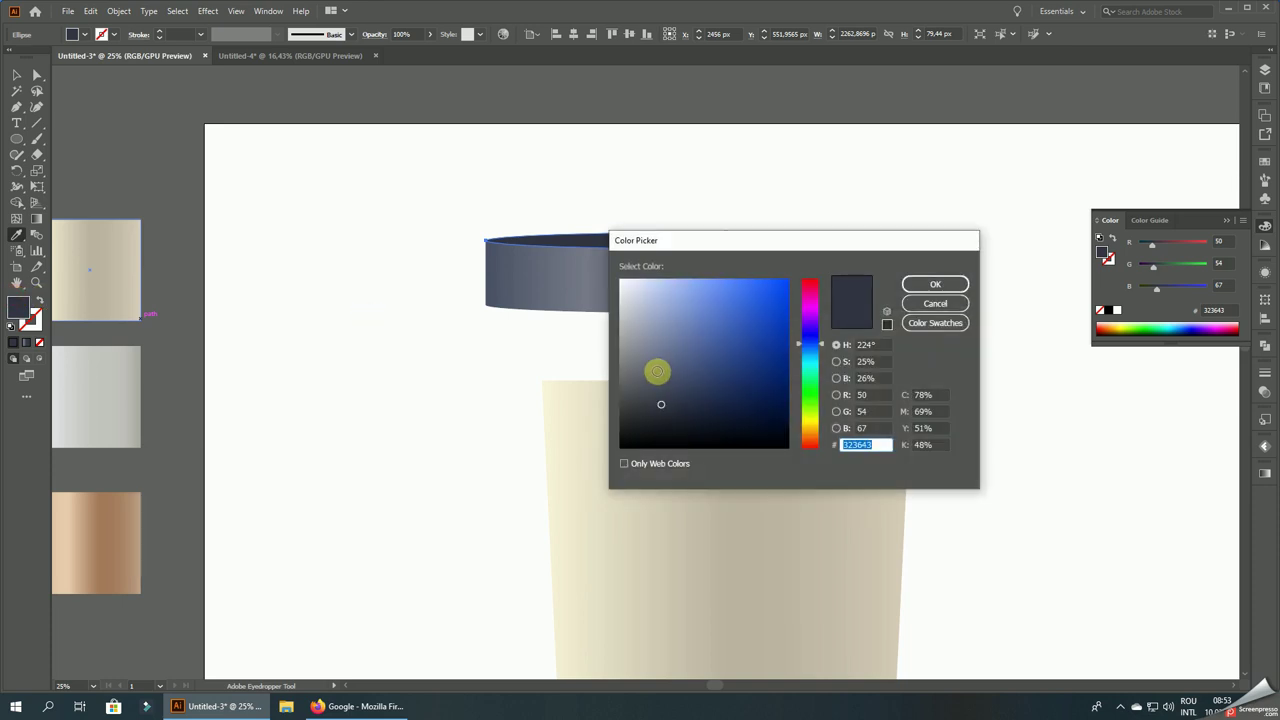
{"action": "left_click", "coordinate": [659, 366]}
{"action": "left_click", "coordinate": [935, 285]}
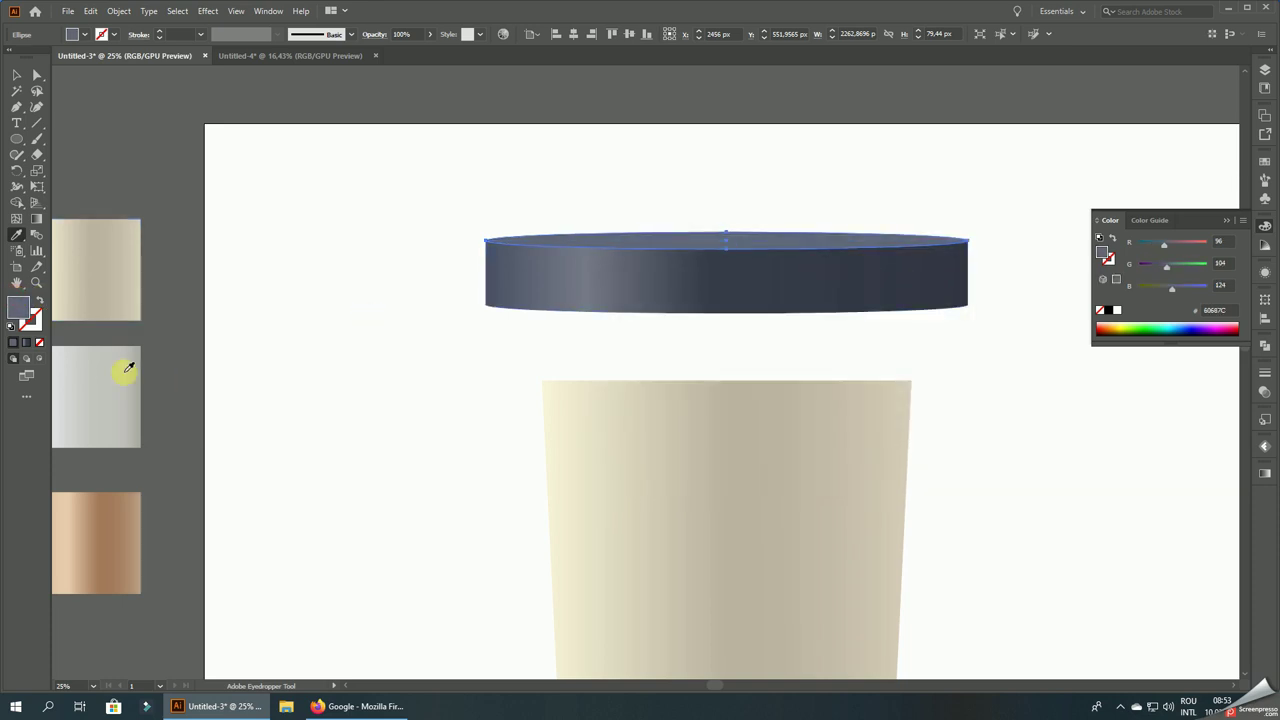
{"action": "double_click", "coordinate": [18, 309]}
{"action": "left_click", "coordinate": [651, 346]}
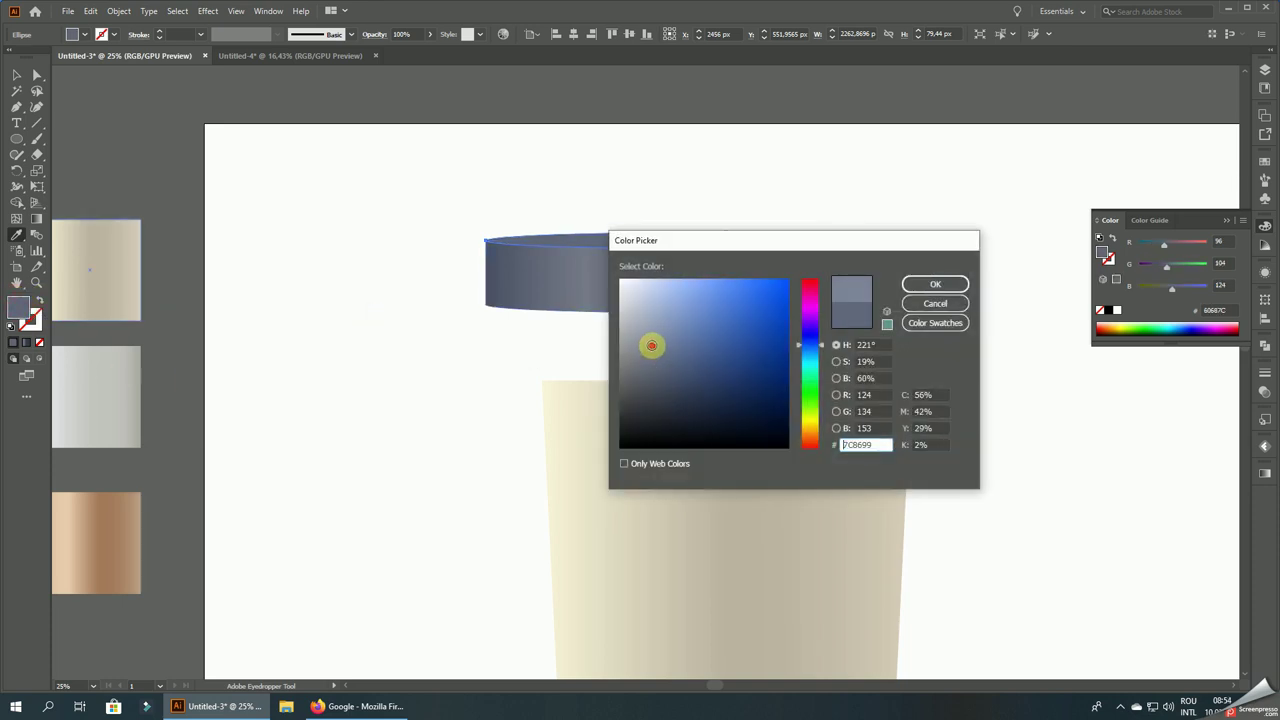
{"action": "left_click", "coordinate": [953, 285]}
- Group the lid's top ellipse and band together
{"action": "left_click", "coordinate": [13, 77]}
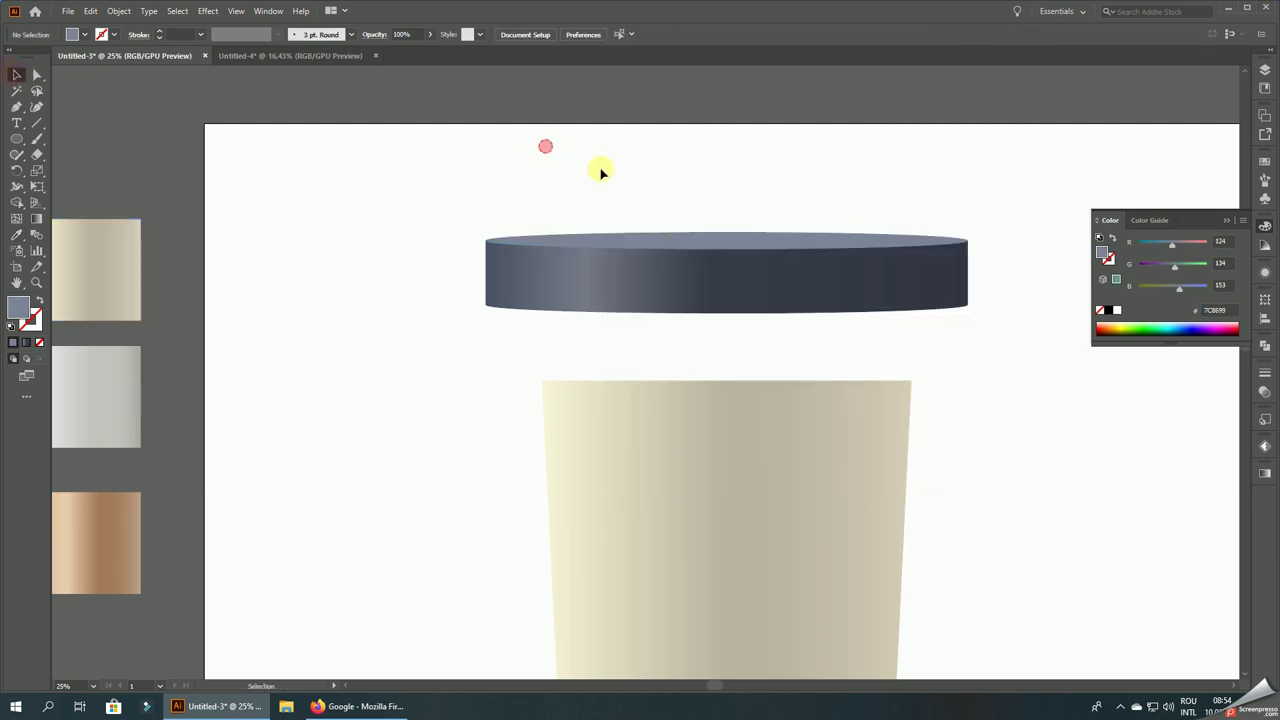
{"action": "left_click", "coordinate": [728, 257]}
{"action": "right_click", "coordinate": [726, 254]}
{"action": "left_click", "coordinate": [766, 336]}
{"action": "left_click_drag", "start_coordinate": [817, 285], "coordinate": [820, 373]}
{"action": "left_click_drag", "start_coordinate": [967, 401], "coordinate": [942, 397]}
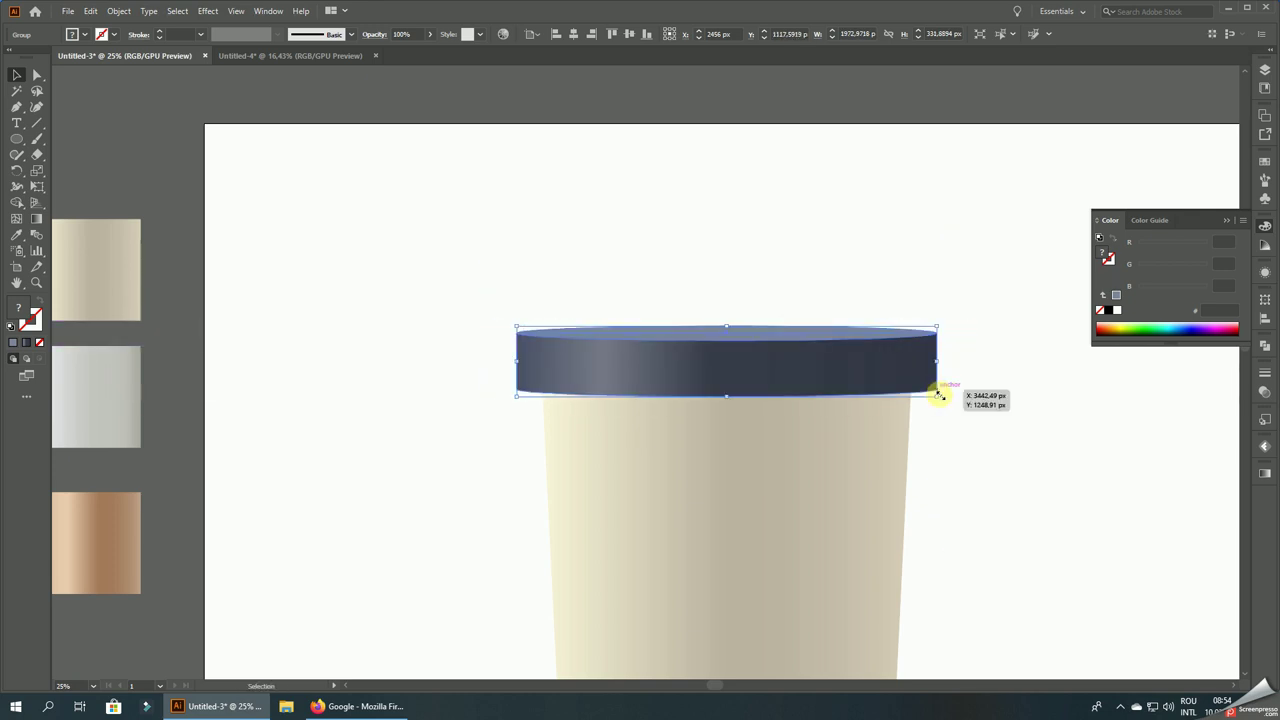
{"action": "left_click", "coordinate": [955, 425]}
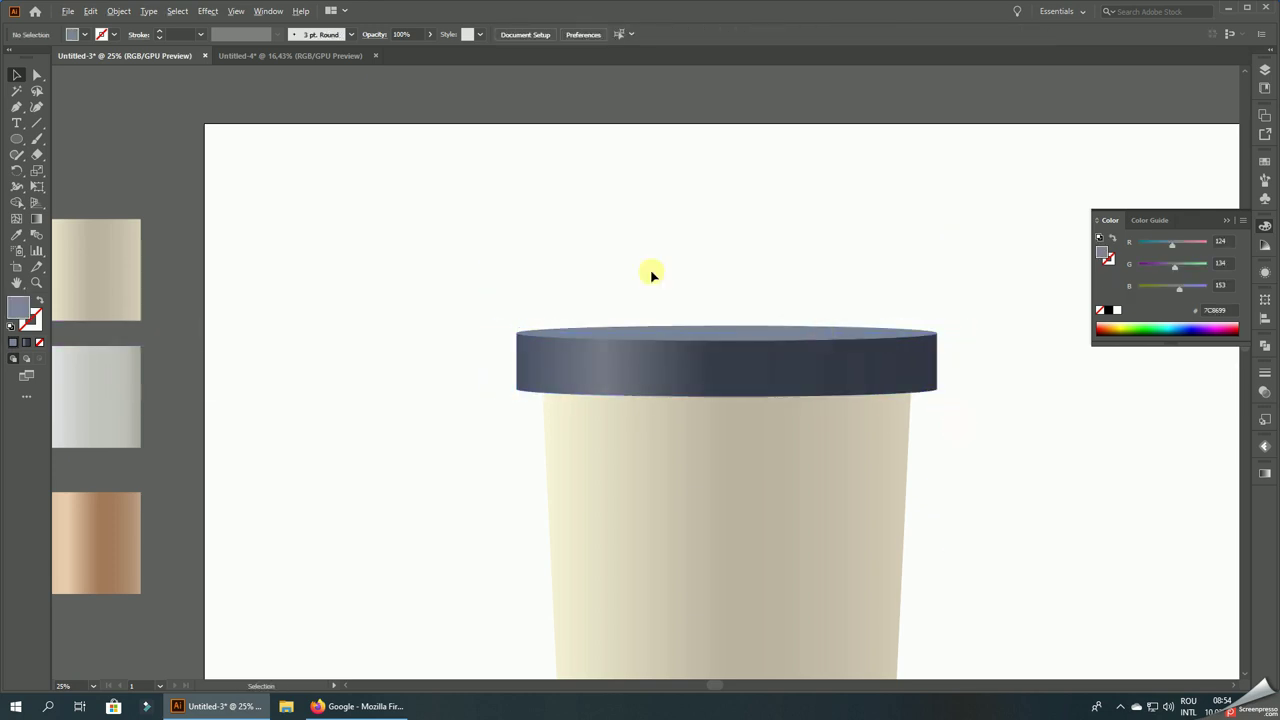
{"action": "scroll", "coordinate": [620, 265], "scroll_direction": "down", "scroll_amount": 3}
{"action": "scroll", "coordinate": [525, 270], "scroll_direction": "up", "scroll_amount": 1}
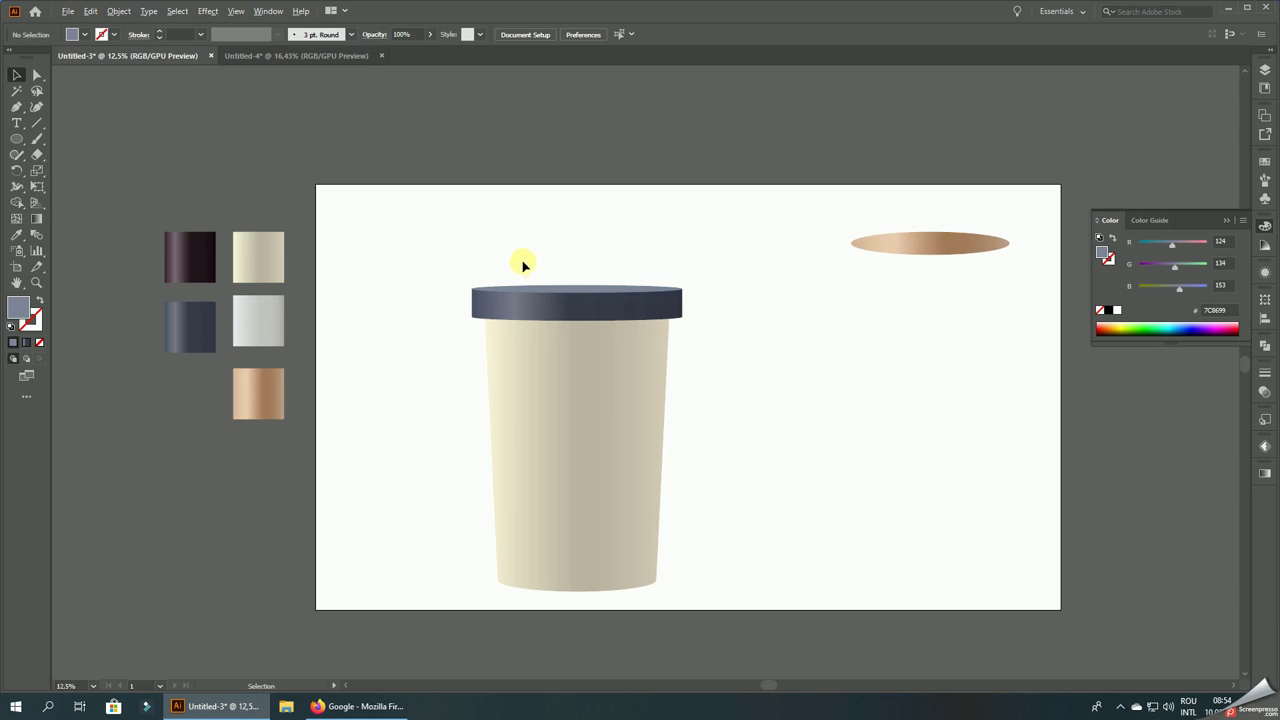
{"action": "scroll", "coordinate": [523, 270], "scroll_direction": "up", "scroll_amount": 1}
- Duplicate the lid above the original and scale the copy narrower
{"action": "left_click_drag", "start_coordinate": [570, 302], "coordinate": [571, 212]}
{"action": "right_click", "coordinate": [572, 212]}
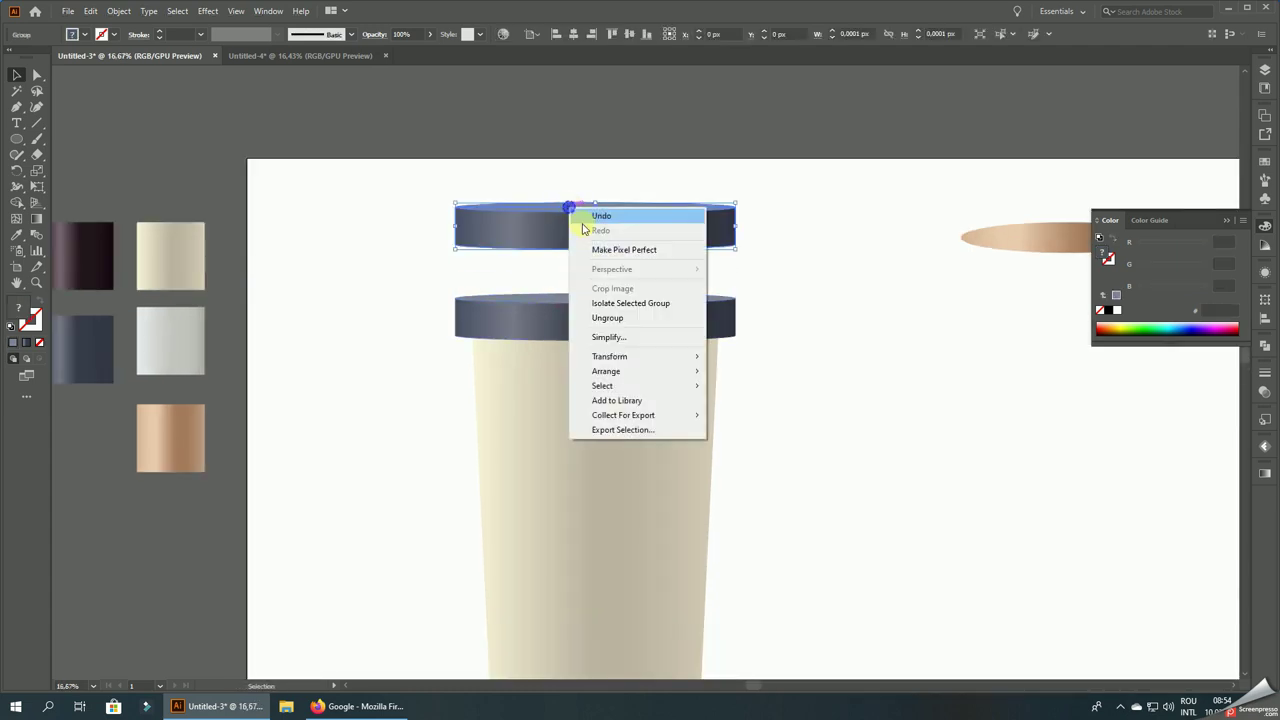
{"action": "left_click", "coordinate": [857, 266]}
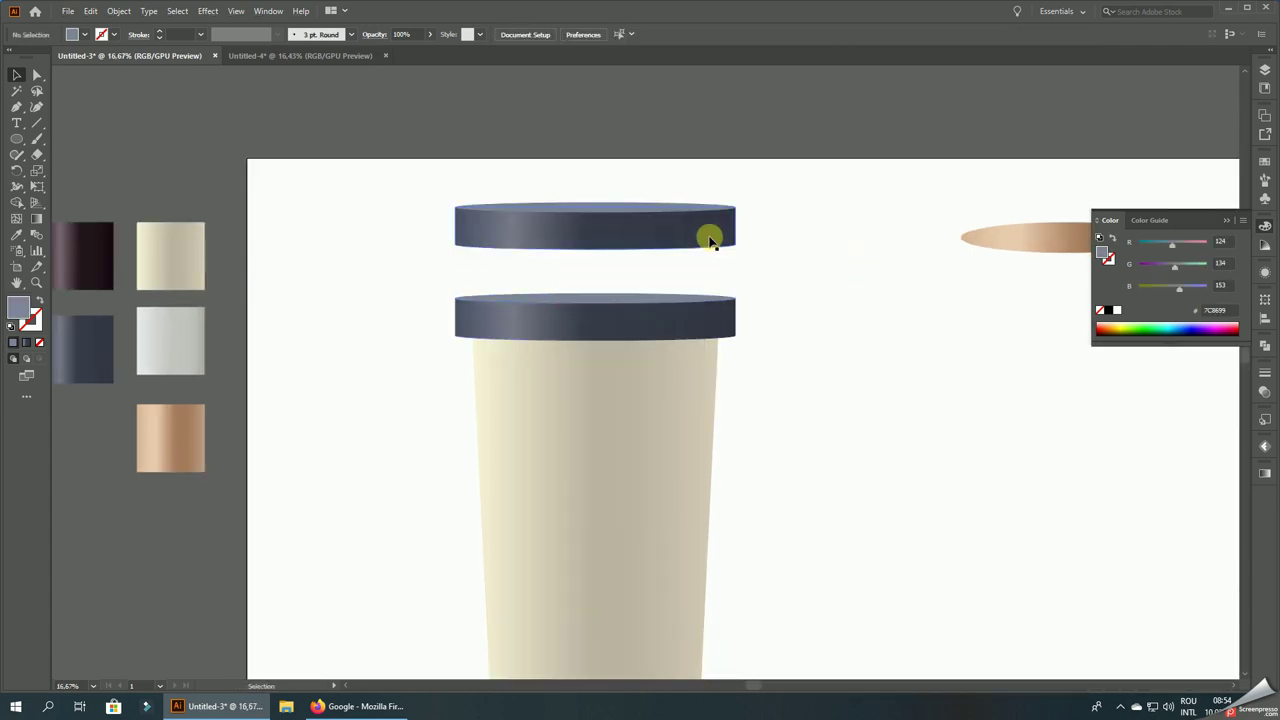
{"action": "left_click", "coordinate": [709, 241]}
{"action": "scroll", "coordinate": [666, 200], "scroll_direction": "up", "scroll_amount": 2}
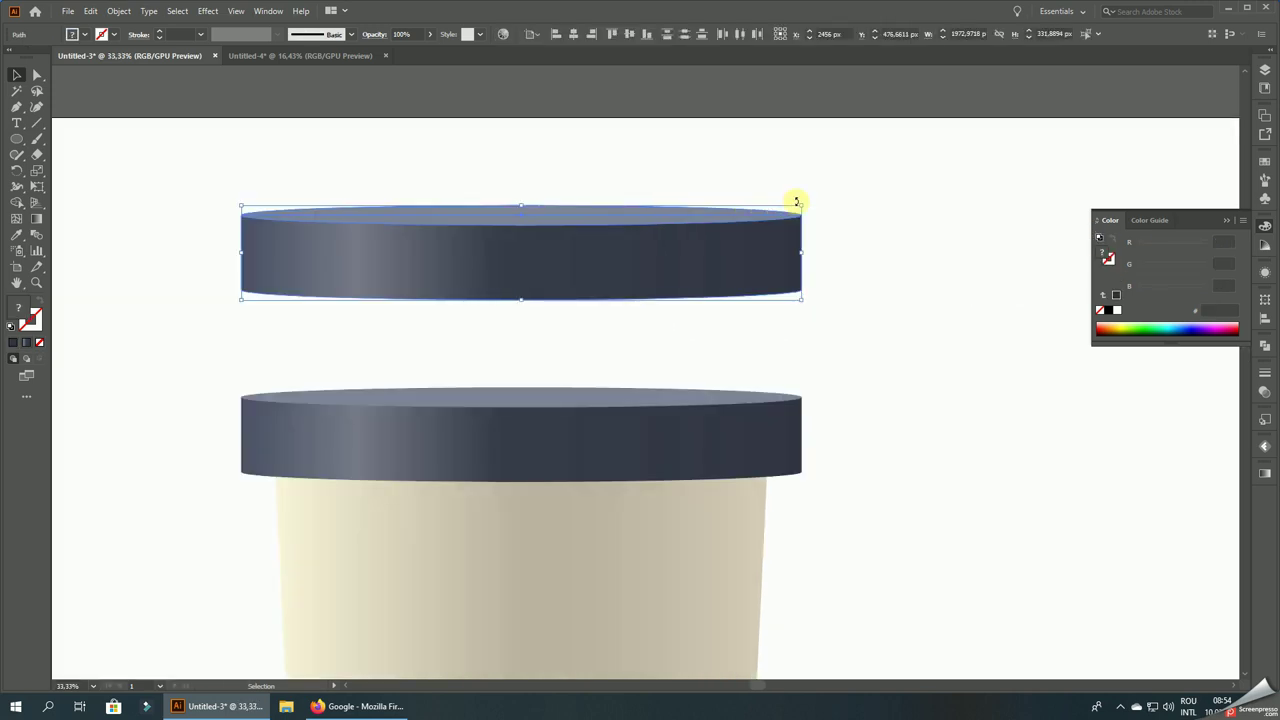
{"action": "left_click_drag", "start_coordinate": [799, 207], "coordinate": [768, 212]}
{"action": "left_click", "coordinate": [825, 247]}
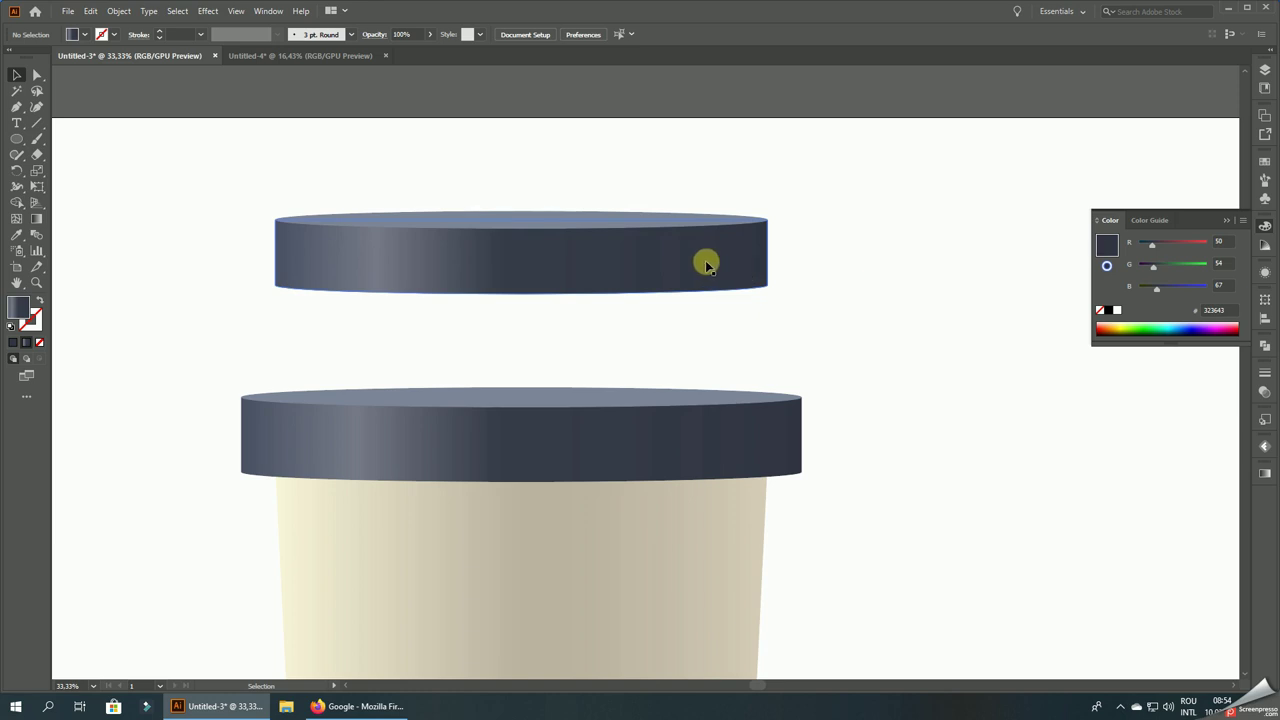
- Delete the copy's band, keeping its top ellipse, and drag an ellipse copy straight down
{"action": "left_click", "coordinate": [702, 264]}
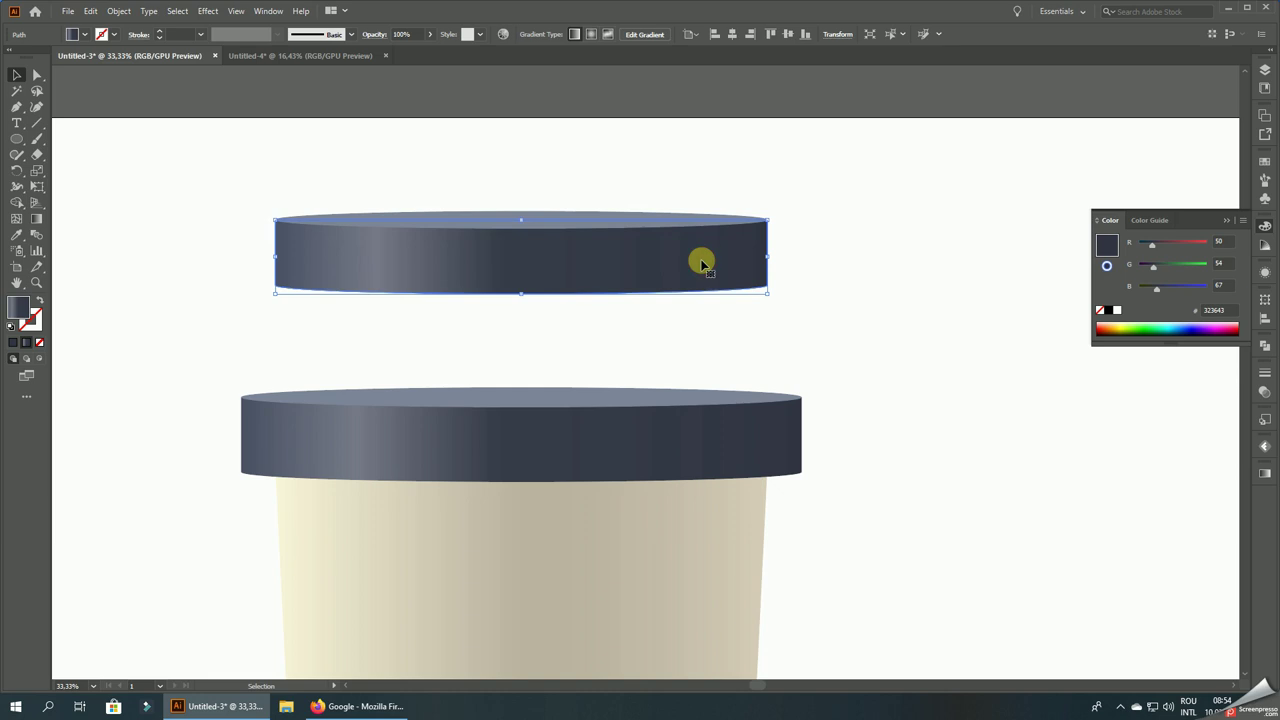
{"action": "key", "text": "Delete"}
{"action": "left_click_drag", "start_coordinate": [655, 224], "coordinate": [666, 296]}
- Narrow the upper ellipse about its centre
{"action": "left_click", "coordinate": [667, 220]}
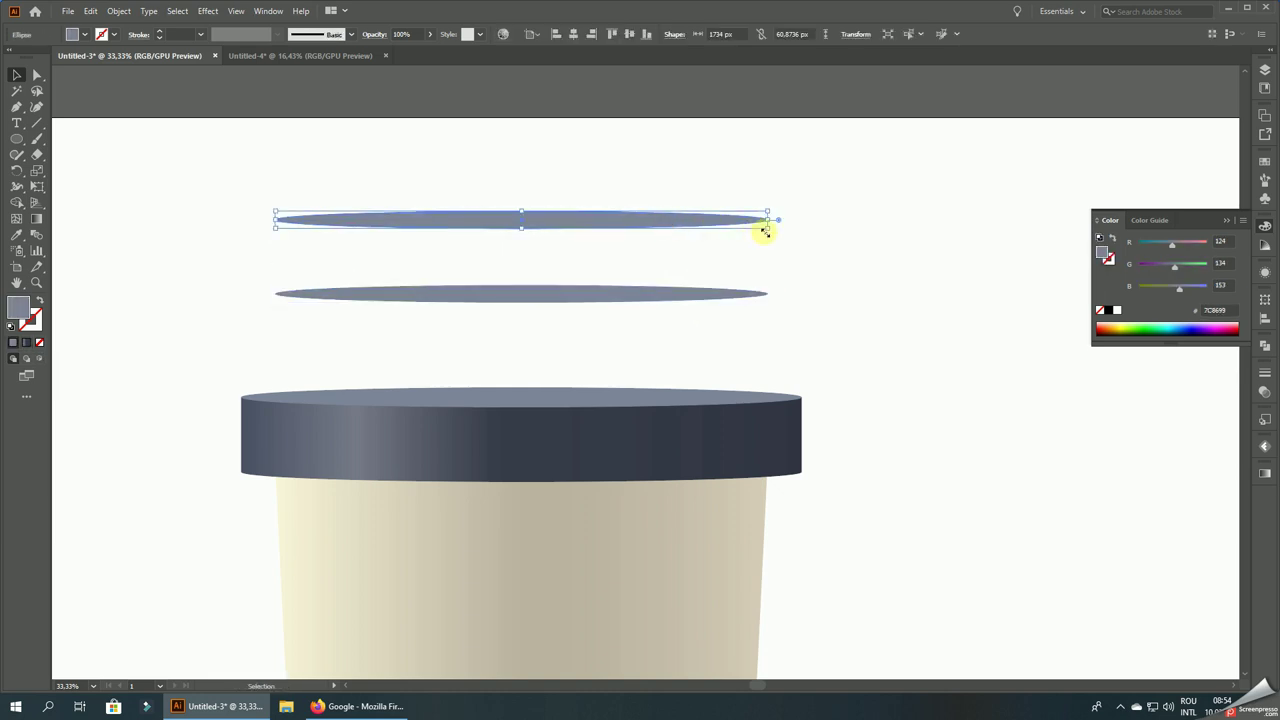
{"action": "left_click_drag", "start_coordinate": [764, 231], "coordinate": [705, 240]}
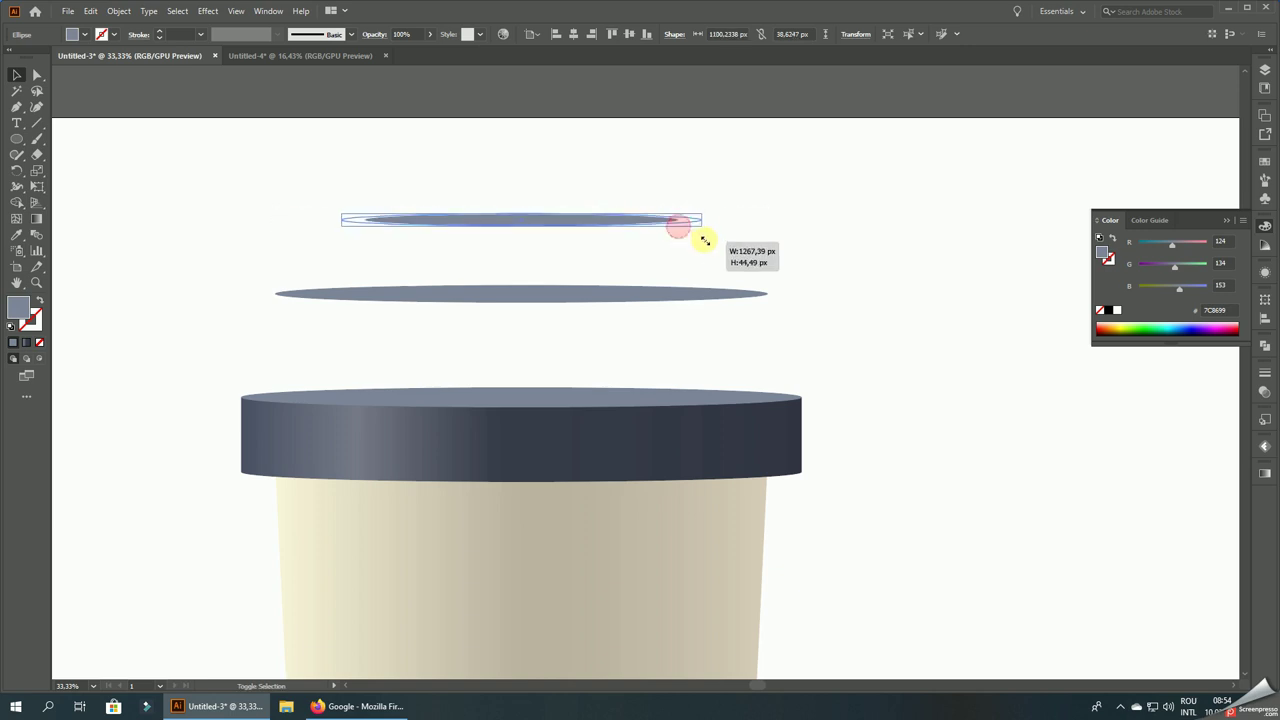
{"action": "left_click_drag", "start_coordinate": [705, 240], "coordinate": [734, 252]}
{"action": "left_click", "coordinate": [805, 249]}
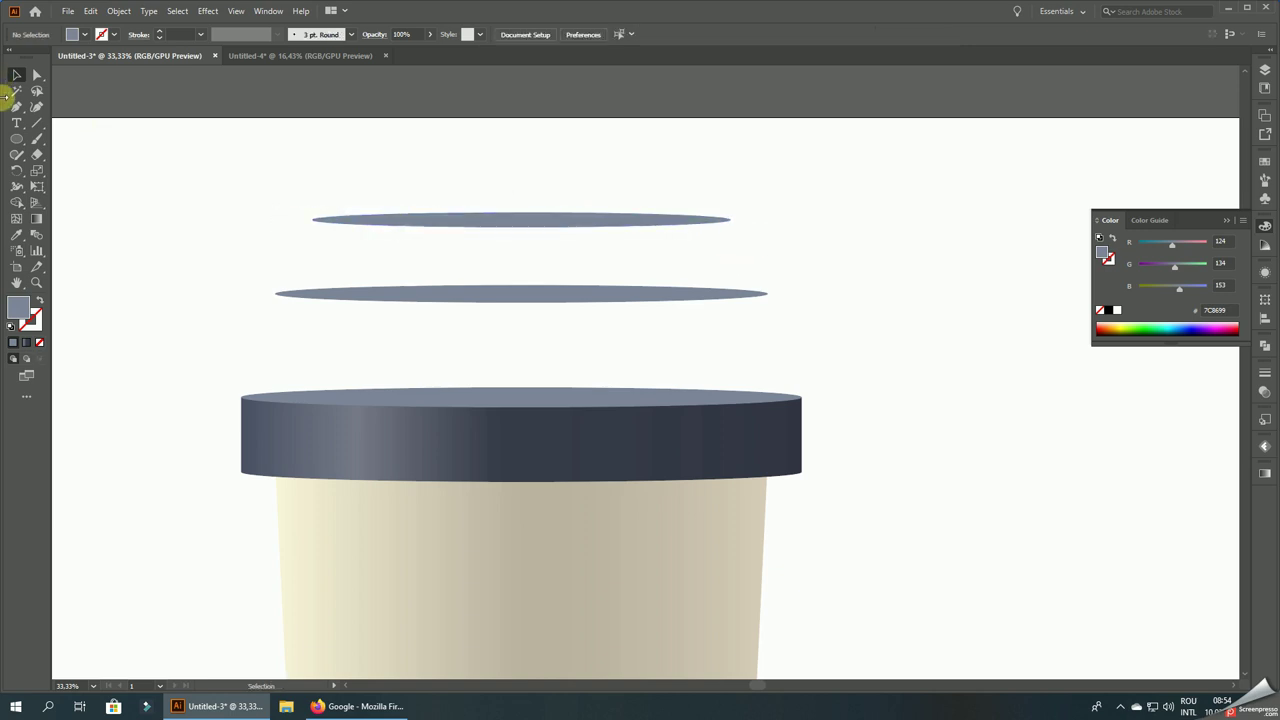
- Draw a four-point Pen shape joining the tips of the upper and lower ellipses
{"action": "left_click", "coordinate": [17, 110]}
{"action": "scroll", "coordinate": [171, 220], "scroll_direction": "up", "scroll_amount": 1}
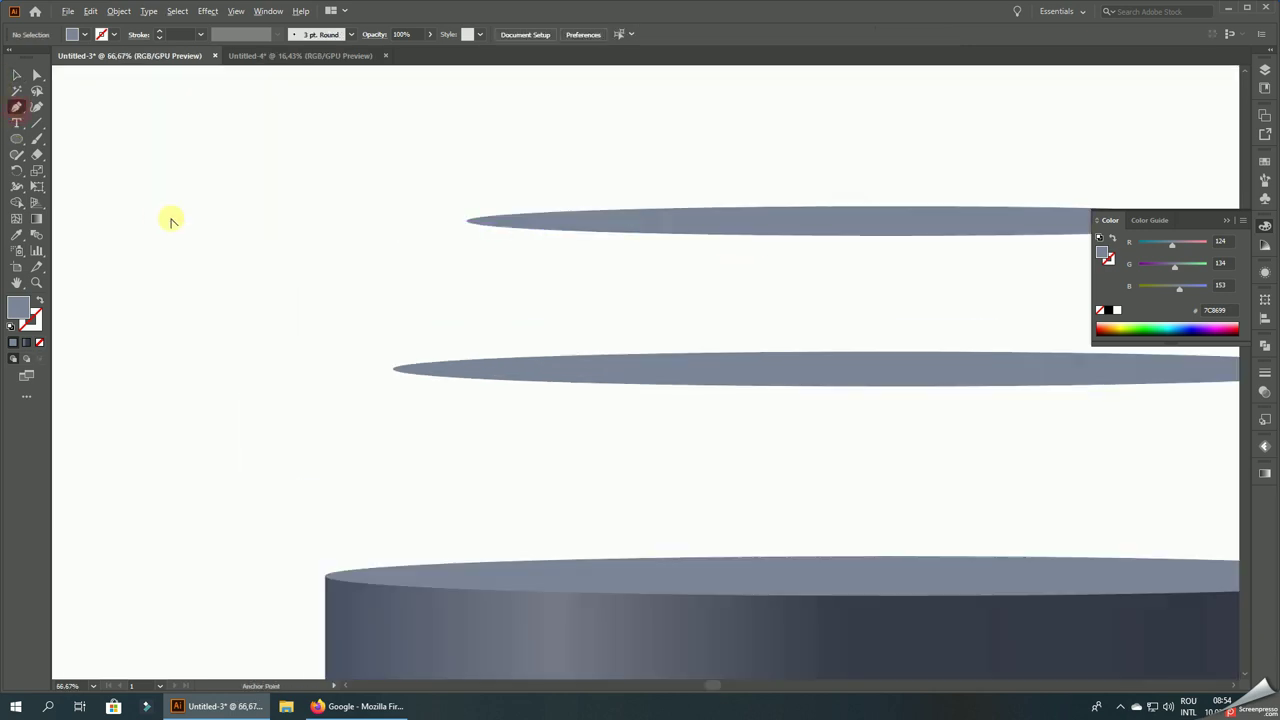
{"action": "left_click", "coordinate": [465, 220]}
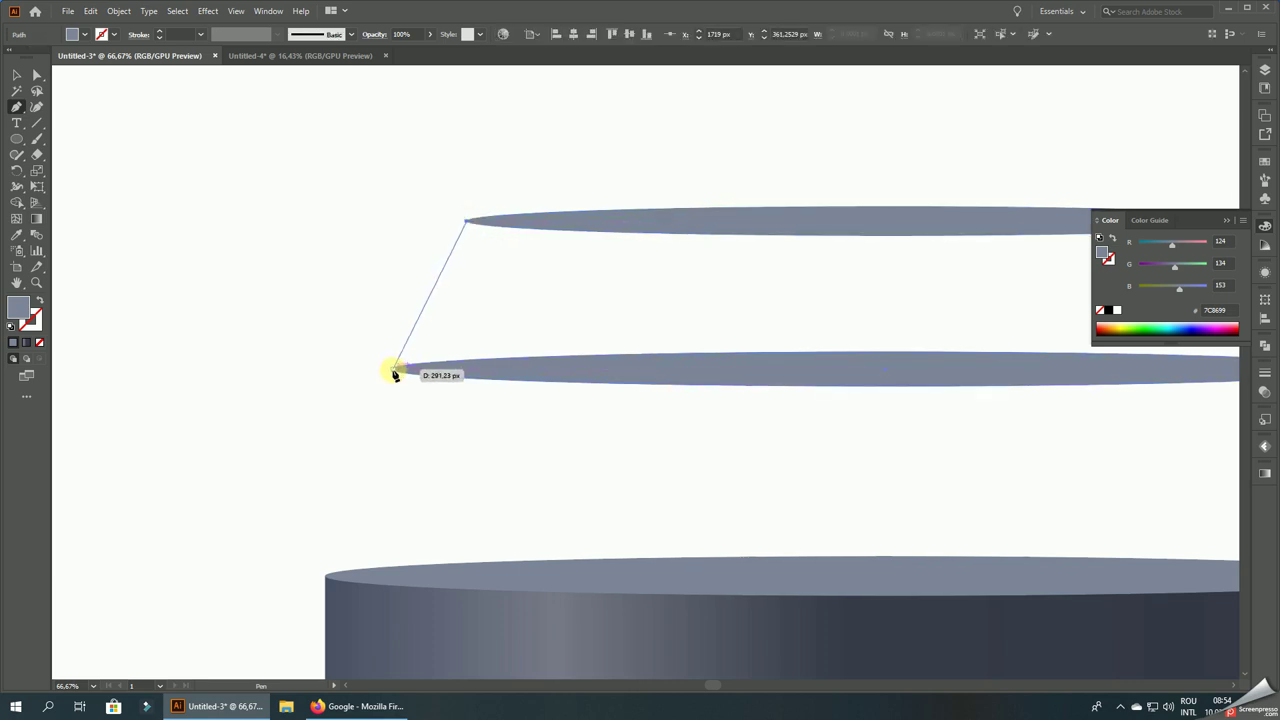
{"action": "left_click", "coordinate": [400, 372]}
{"action": "scroll", "coordinate": [277, 366], "scroll_direction": "down", "scroll_amount": 3}
{"action": "scroll", "coordinate": [666, 369], "scroll_direction": "up", "scroll_amount": 2}
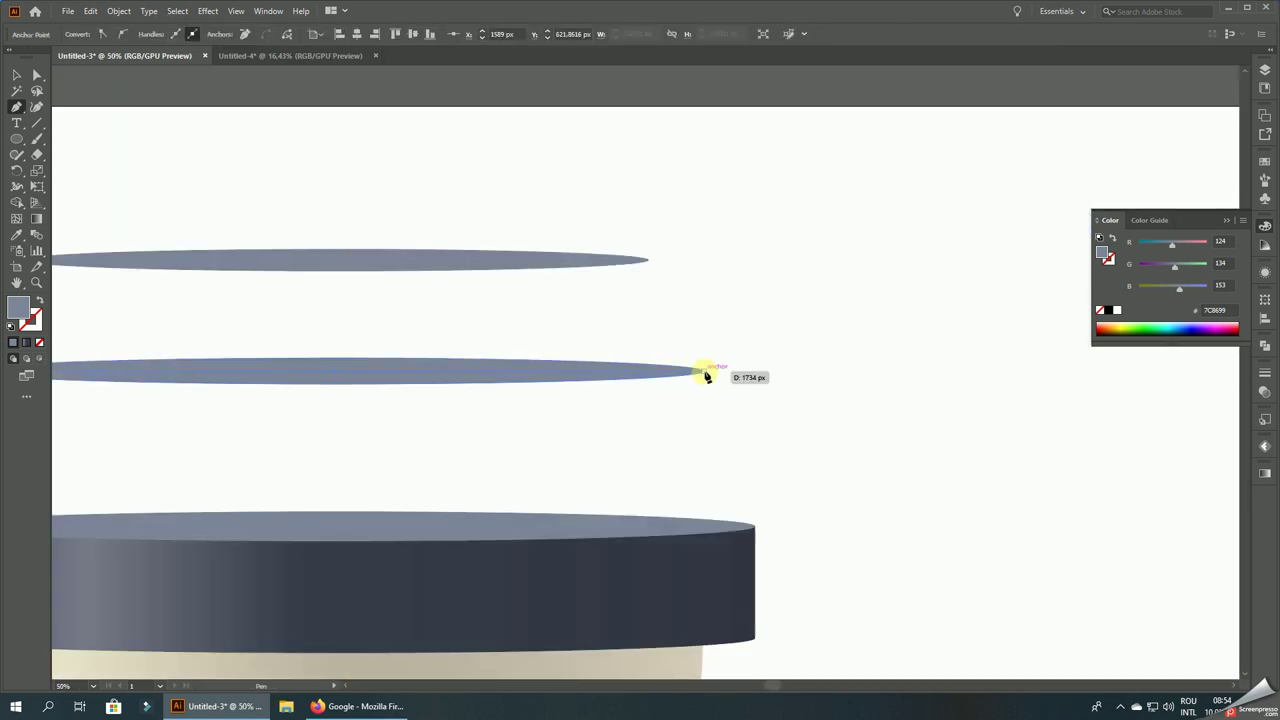
{"action": "left_click", "coordinate": [705, 371]}
{"action": "left_click", "coordinate": [648, 262]}
{"action": "scroll", "coordinate": [665, 278], "scroll_direction": "down", "scroll_amount": 3}
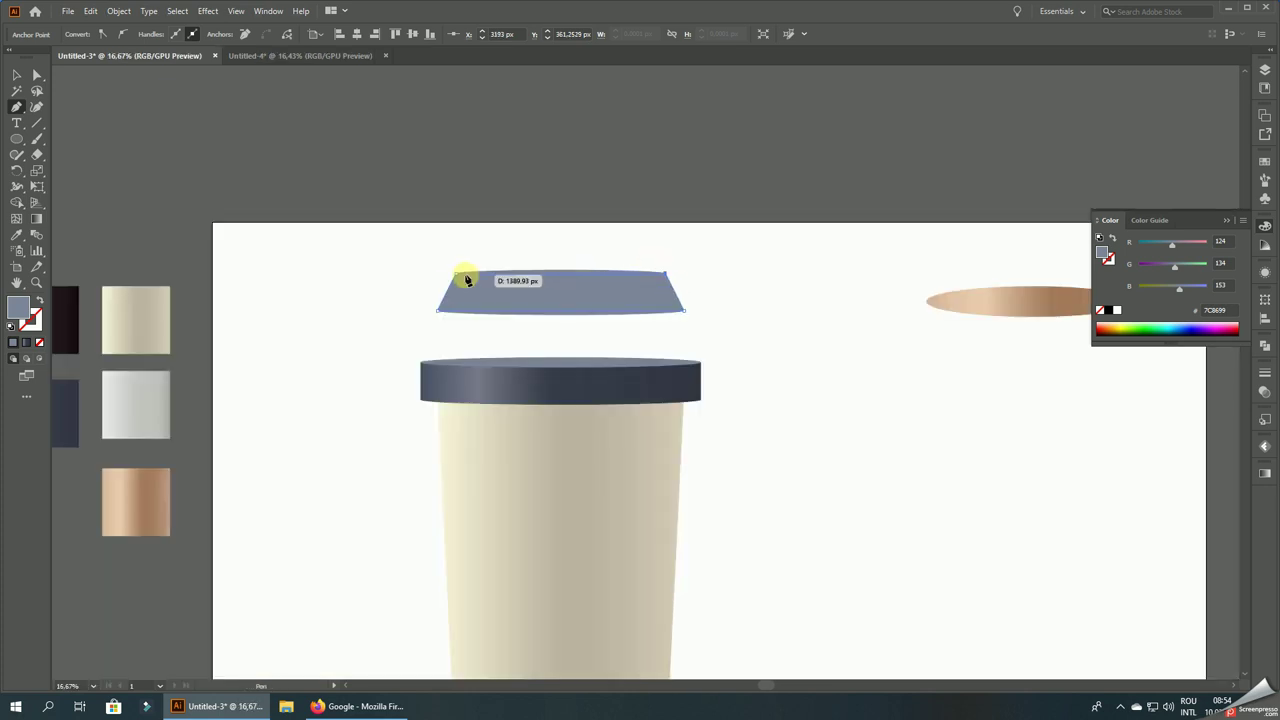
{"action": "left_click", "coordinate": [16, 74]}
- Zoom in and drag the band's left corner anchor onto the ellipse tip
{"action": "left_click", "coordinate": [143, 143]}
{"action": "scroll", "coordinate": [457, 323], "scroll_direction": "up", "scroll_amount": 3}
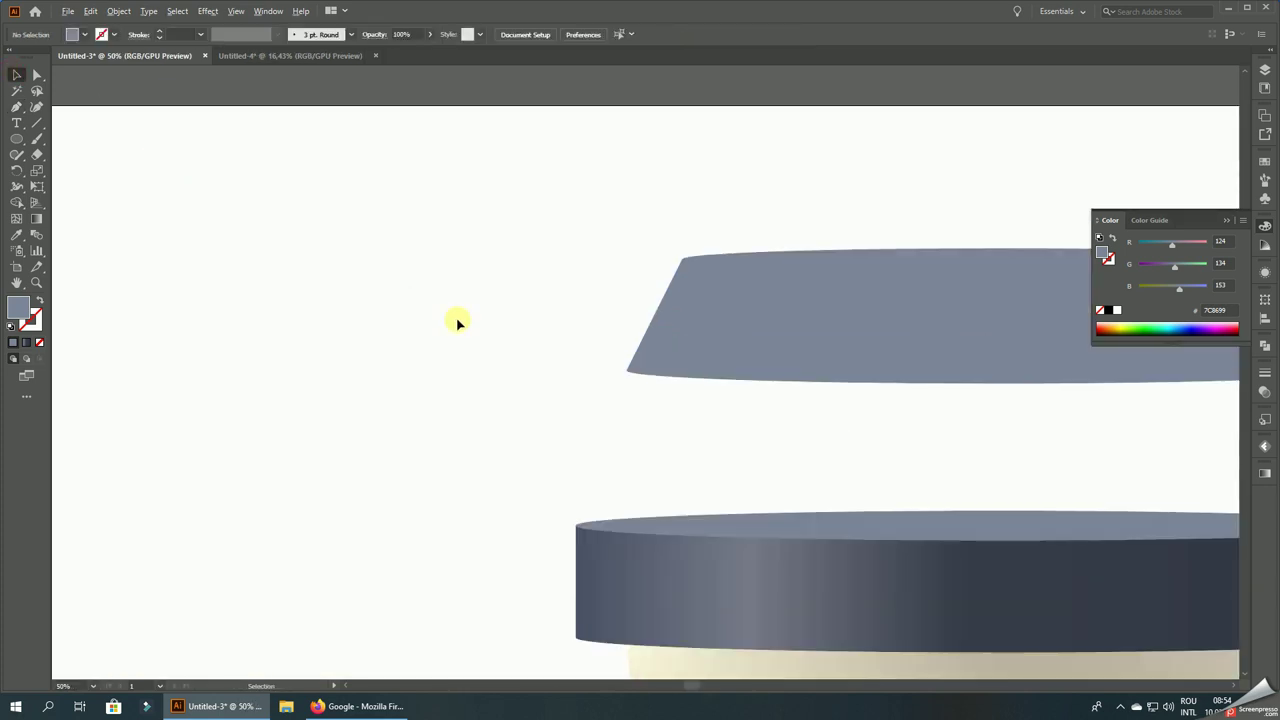
{"action": "scroll", "coordinate": [457, 323], "scroll_direction": "up", "scroll_amount": 2}
{"action": "scroll", "coordinate": [820, 422], "scroll_direction": "up", "scroll_amount": 3}
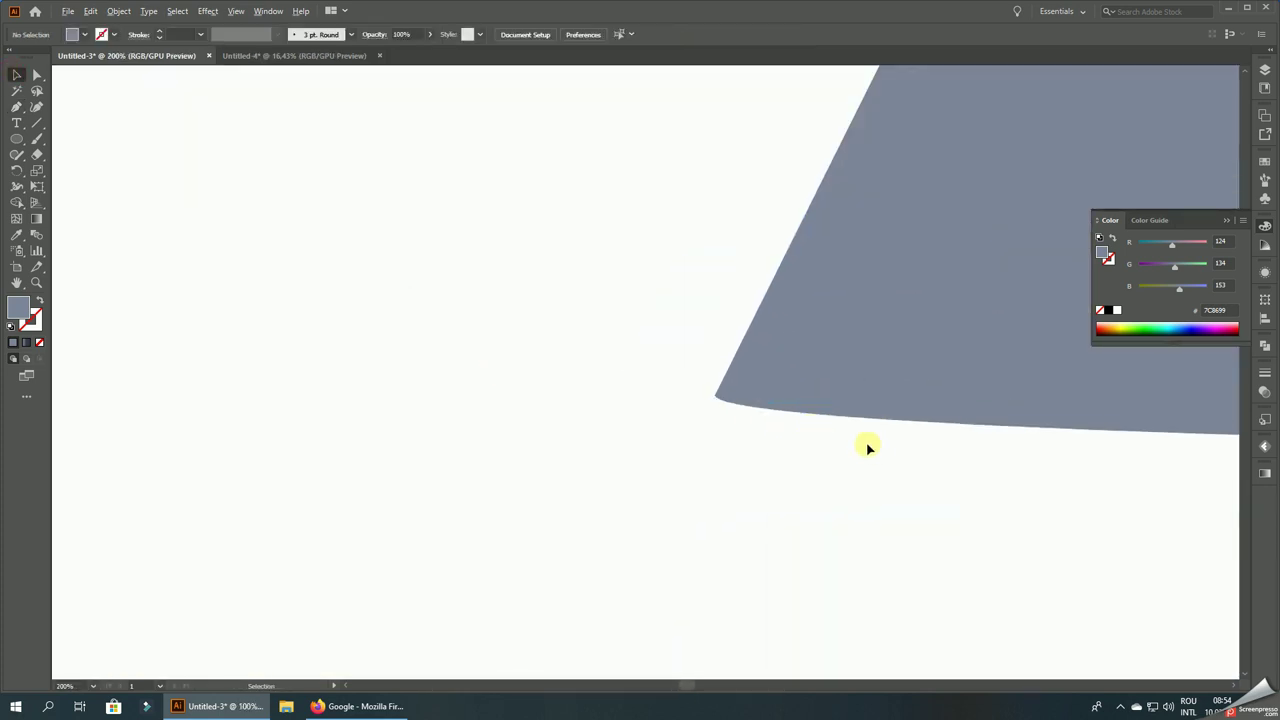
{"action": "scroll", "coordinate": [866, 443], "scroll_direction": "up", "scroll_amount": 3}
{"action": "scroll", "coordinate": [703, 386], "scroll_direction": "up", "scroll_amount": 2}
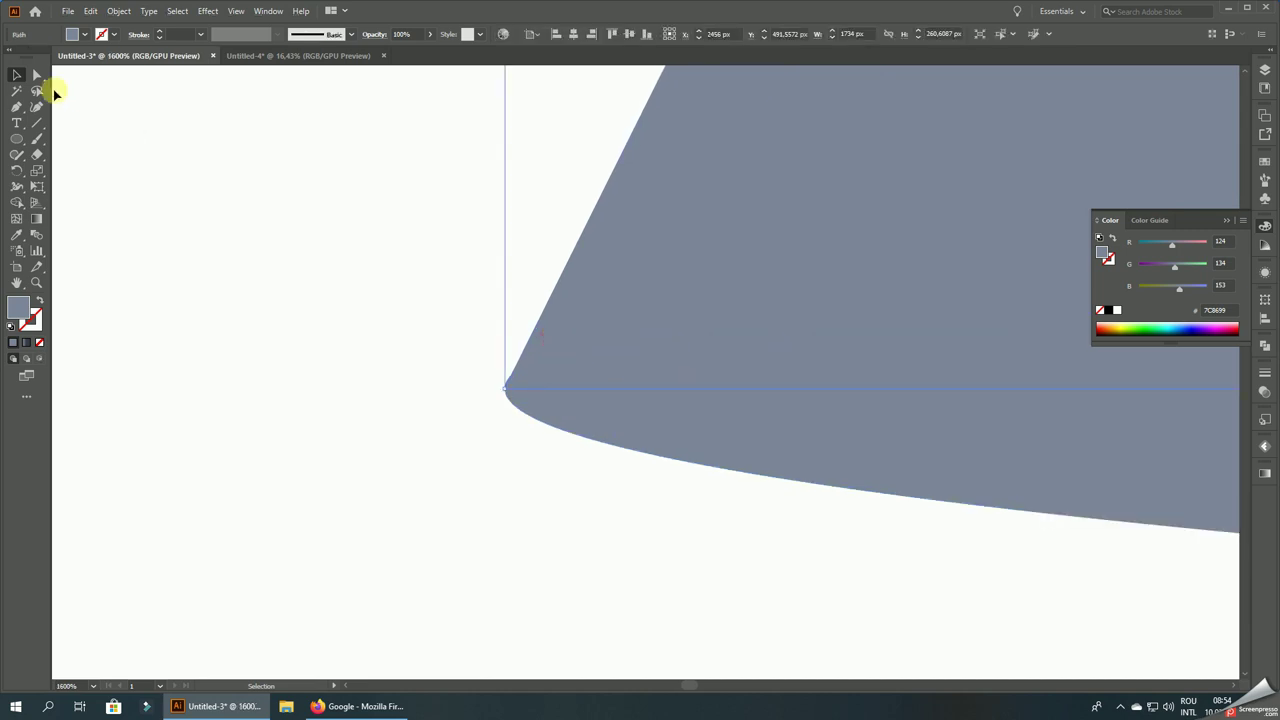
{"action": "left_click", "coordinate": [37, 74]}
{"action": "scroll", "coordinate": [566, 449], "scroll_direction": "up", "scroll_amount": 3}
{"action": "scroll", "coordinate": [674, 601], "scroll_direction": "up", "scroll_amount": 2}
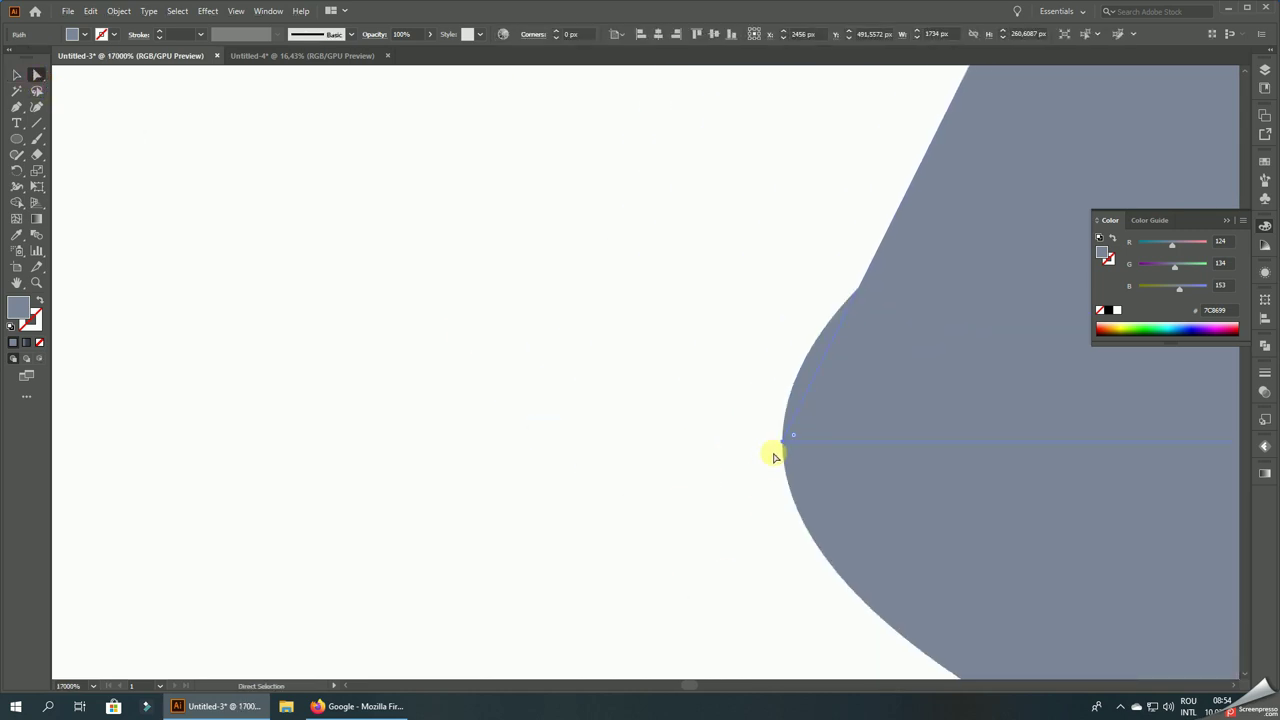
{"action": "left_click_drag", "start_coordinate": [783, 443], "coordinate": [795, 380]}
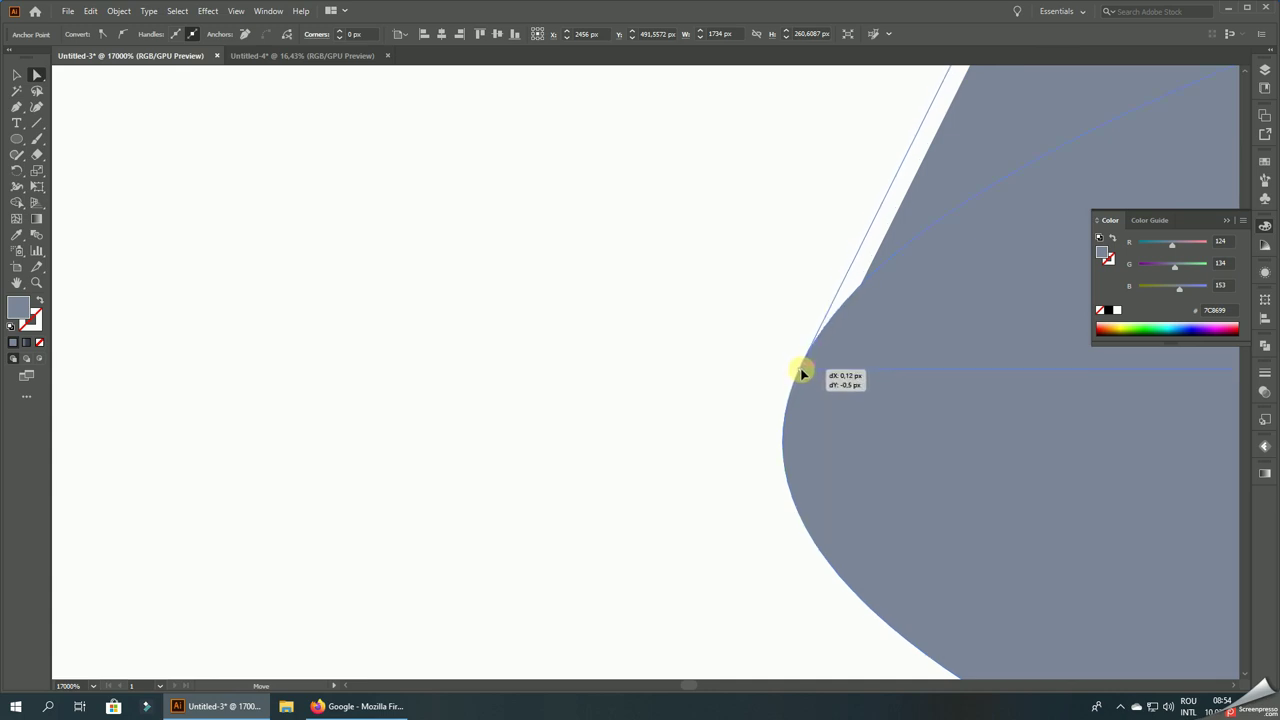
{"action": "left_click_drag", "start_coordinate": [799, 378], "coordinate": [786, 366]}
{"action": "left_click", "coordinate": [654, 355]}
- Zoom closer and fine-tune the left corner anchor's position
{"action": "key", "text": "ctrl+equal"}
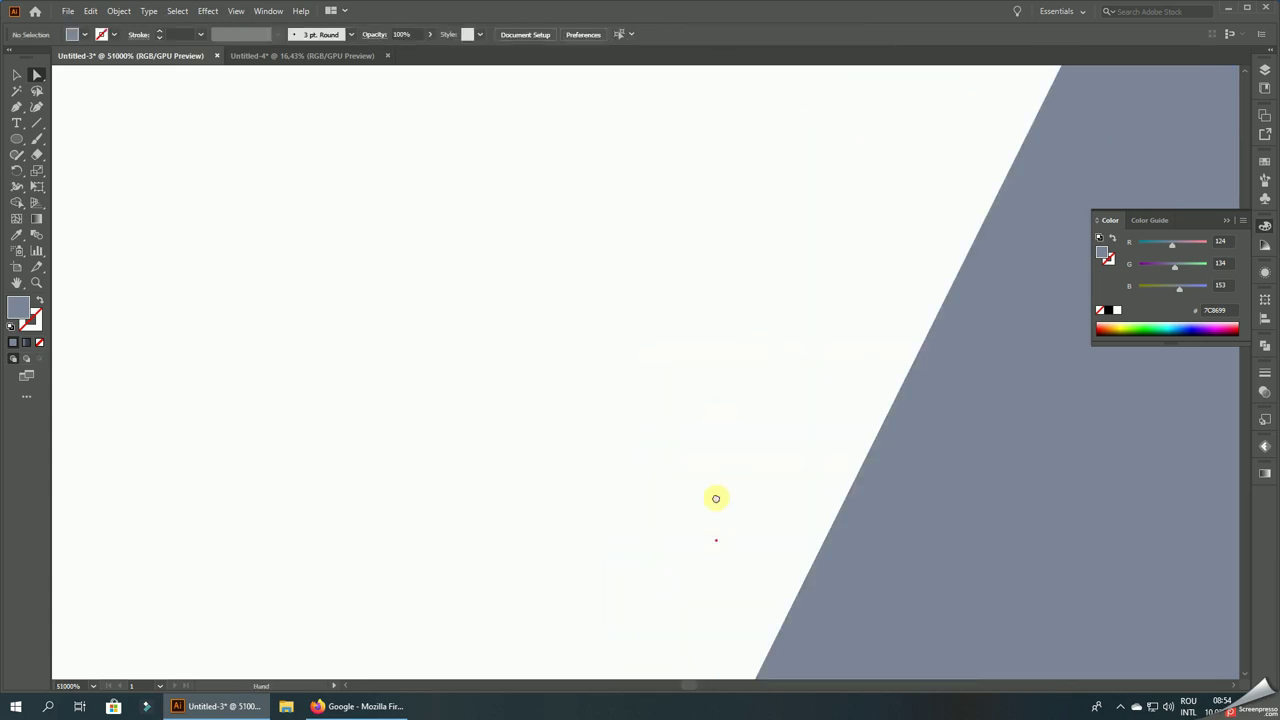
{"action": "left_click_drag", "start_coordinate": [716, 498], "coordinate": [649, 283]}
{"action": "left_click", "coordinate": [669, 218]}
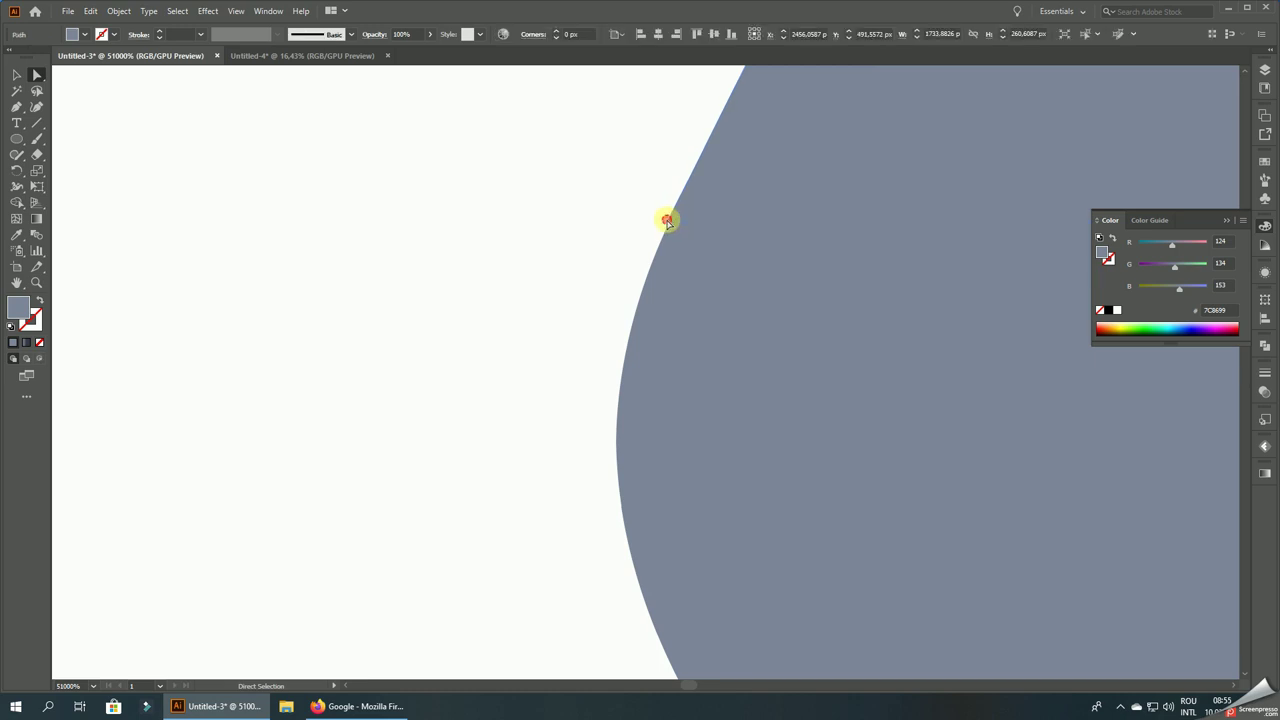
{"action": "left_click_drag", "start_coordinate": [667, 220], "coordinate": [668, 234]}
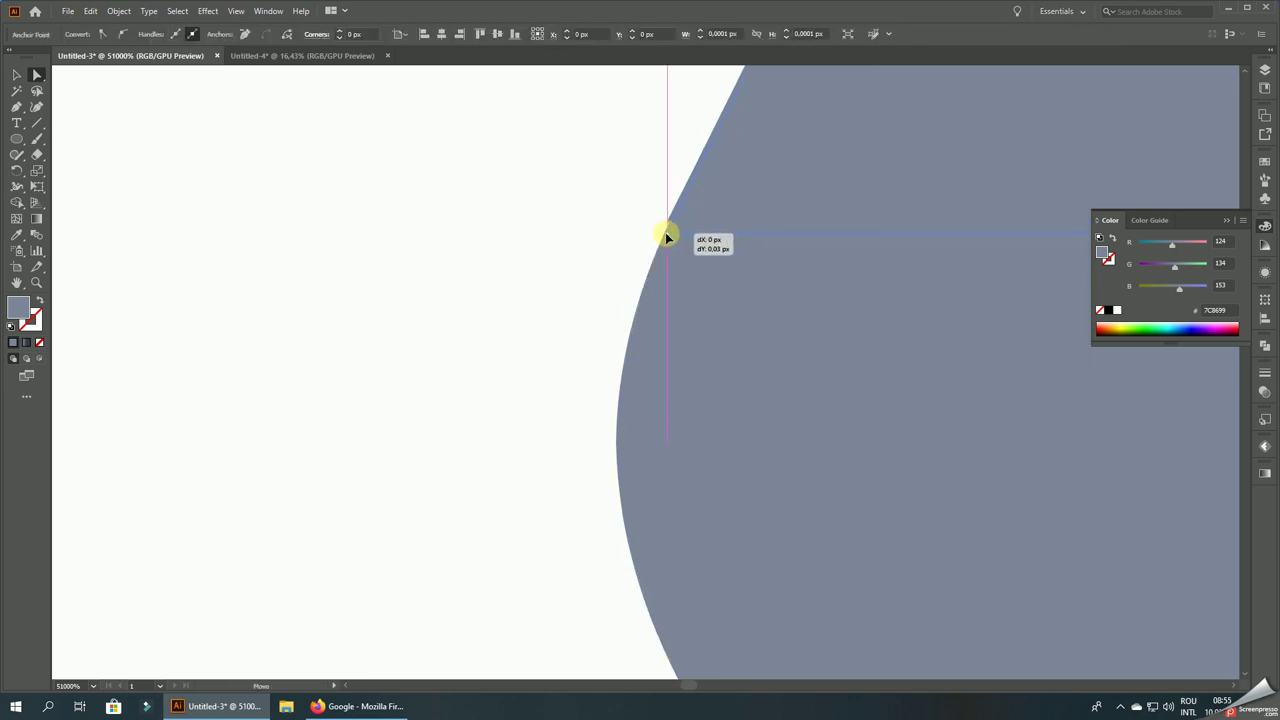
{"action": "left_click_drag", "start_coordinate": [667, 234], "coordinate": [665, 238]}
{"action": "left_click", "coordinate": [549, 226]}
- Move the band's right corner anchor to smooth the curve
{"action": "scroll", "coordinate": [500, 250], "scroll_direction": "down", "scroll_amount": 2}
{"action": "scroll", "coordinate": [420, 320], "scroll_direction": "down", "scroll_amount": 4}
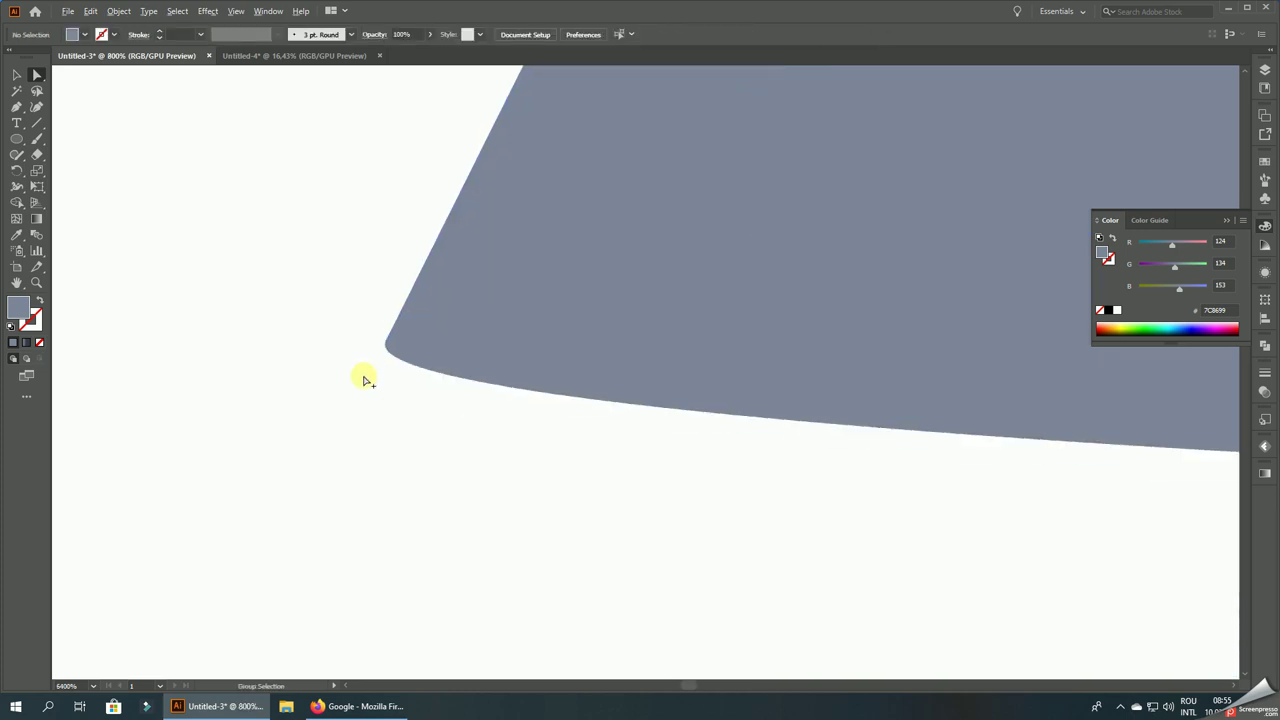
{"action": "scroll", "coordinate": [330, 373], "scroll_direction": "down", "scroll_amount": 5}
{"action": "scroll", "coordinate": [820, 357], "scroll_direction": "up", "scroll_amount": 5}
{"action": "scroll", "coordinate": [845, 310], "scroll_direction": "up", "scroll_amount": 3}
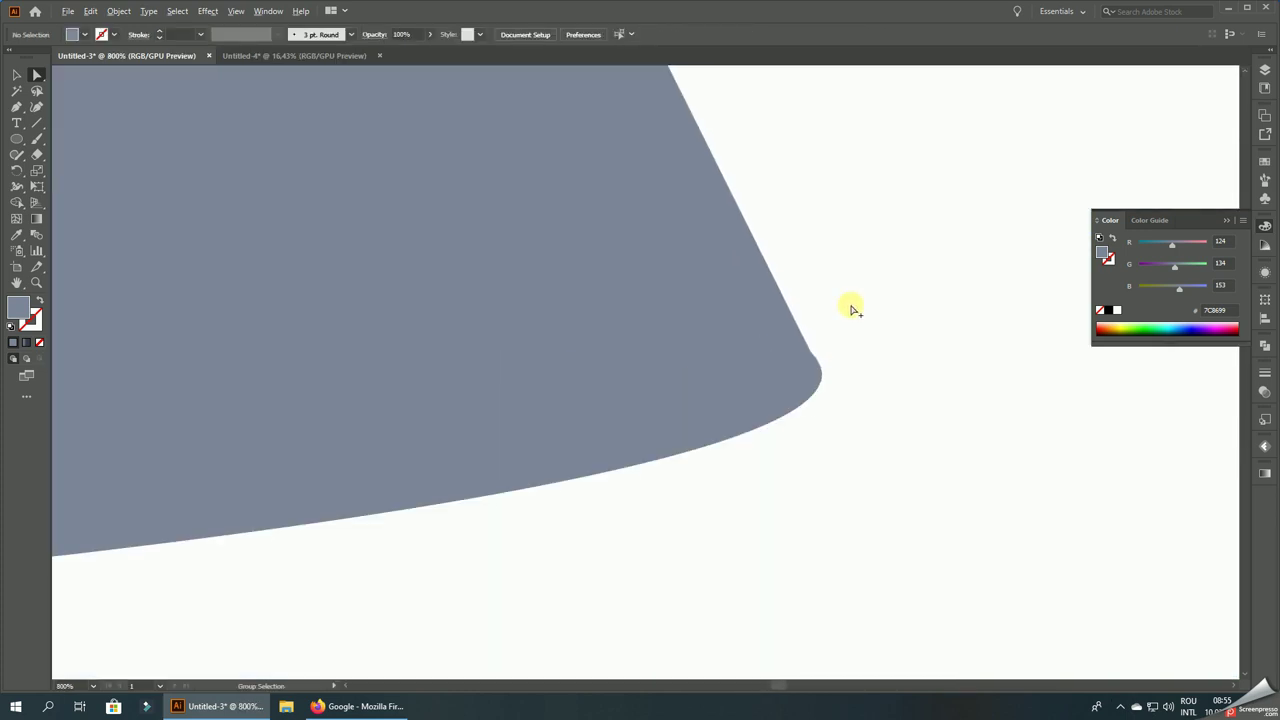
{"action": "scroll", "coordinate": [775, 340], "scroll_direction": "up", "scroll_amount": 3}
{"action": "left_click", "coordinate": [830, 349]}
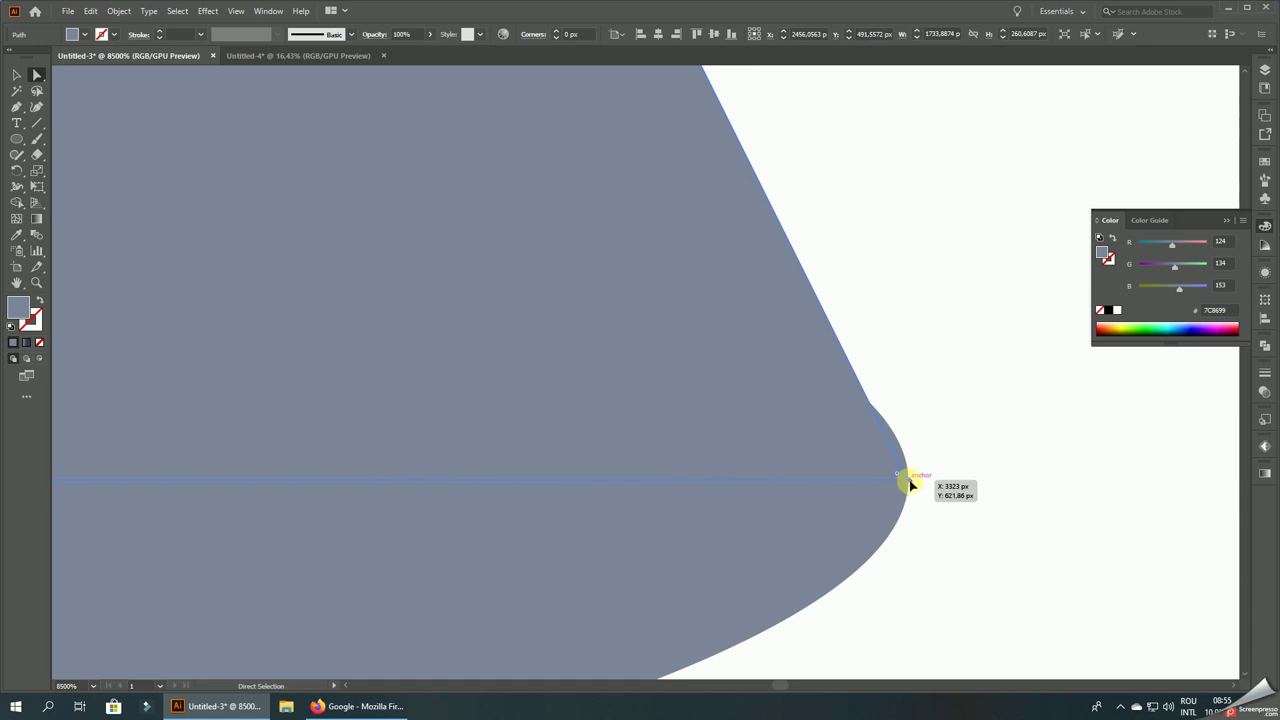
{"action": "left_click_drag", "start_coordinate": [909, 483], "coordinate": [892, 435]}
{"action": "left_click", "coordinate": [909, 437]}
- Readjust the right corner anchor until it meets the bottom curve cleanly
{"action": "scroll", "coordinate": [913, 438], "scroll_direction": "up", "scroll_amount": 3}
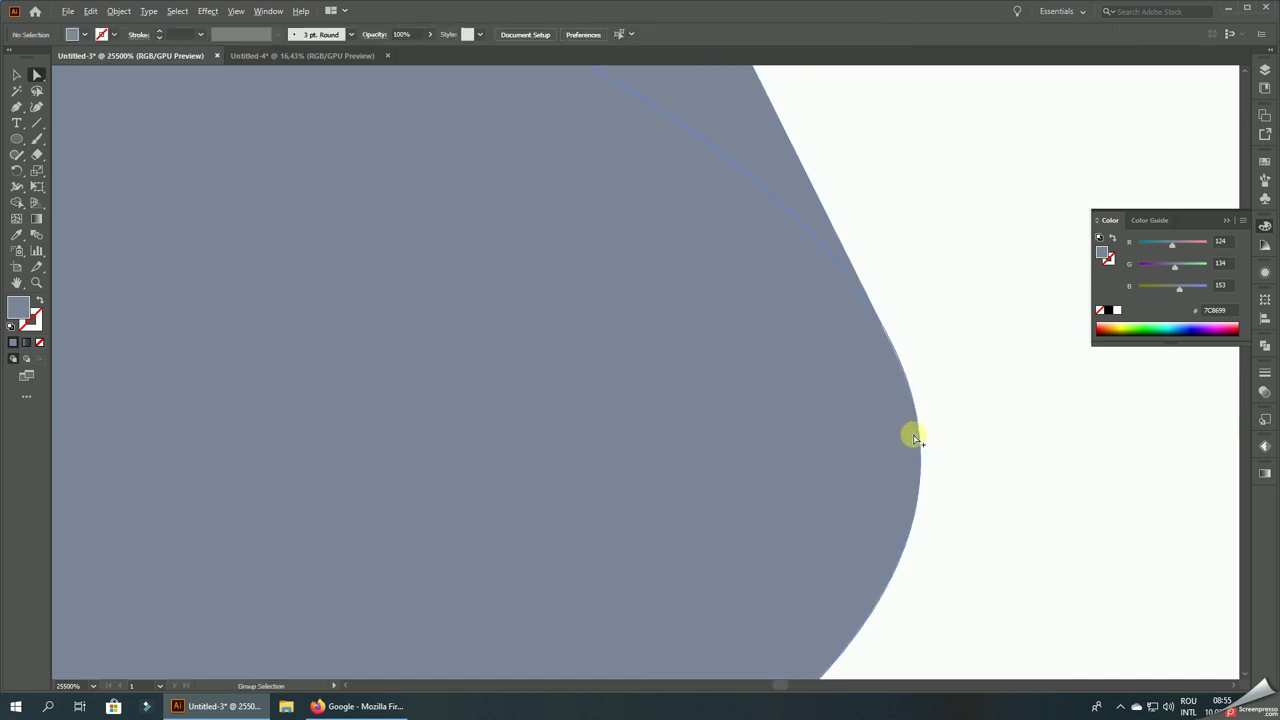
{"action": "left_click_drag", "start_coordinate": [880, 322], "coordinate": [891, 348]}
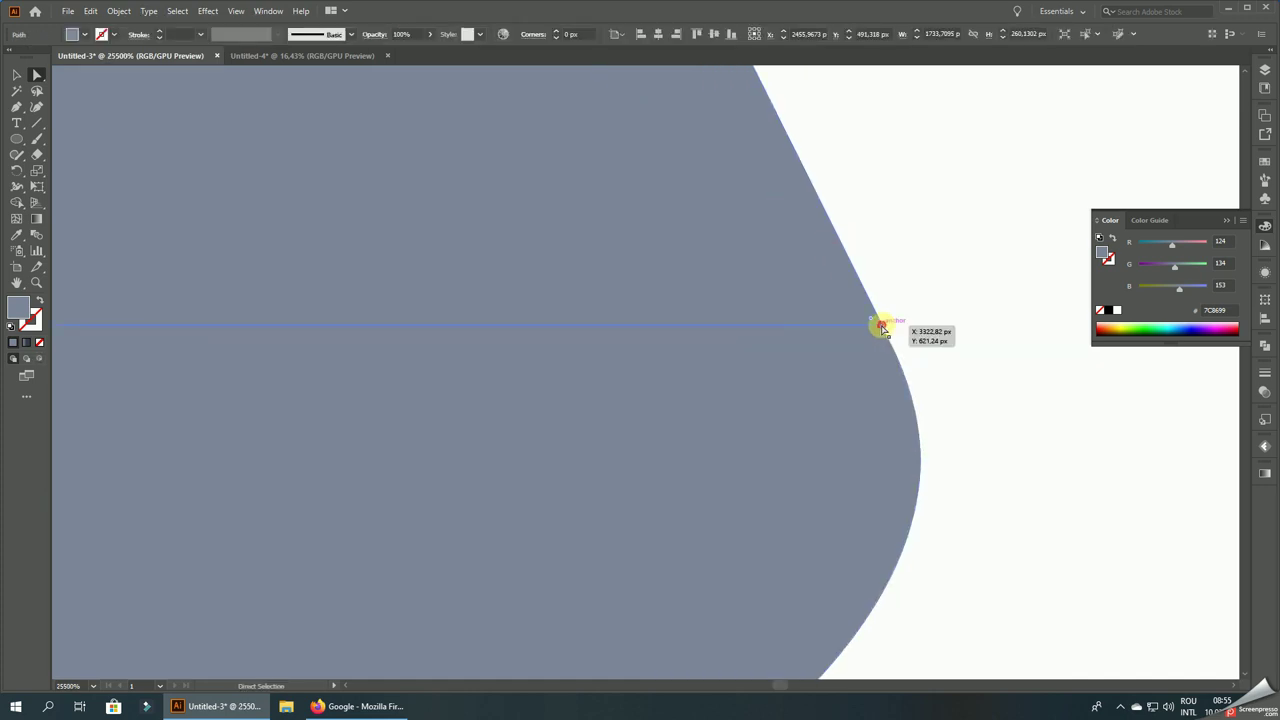
{"action": "left_click", "coordinate": [920, 346]}
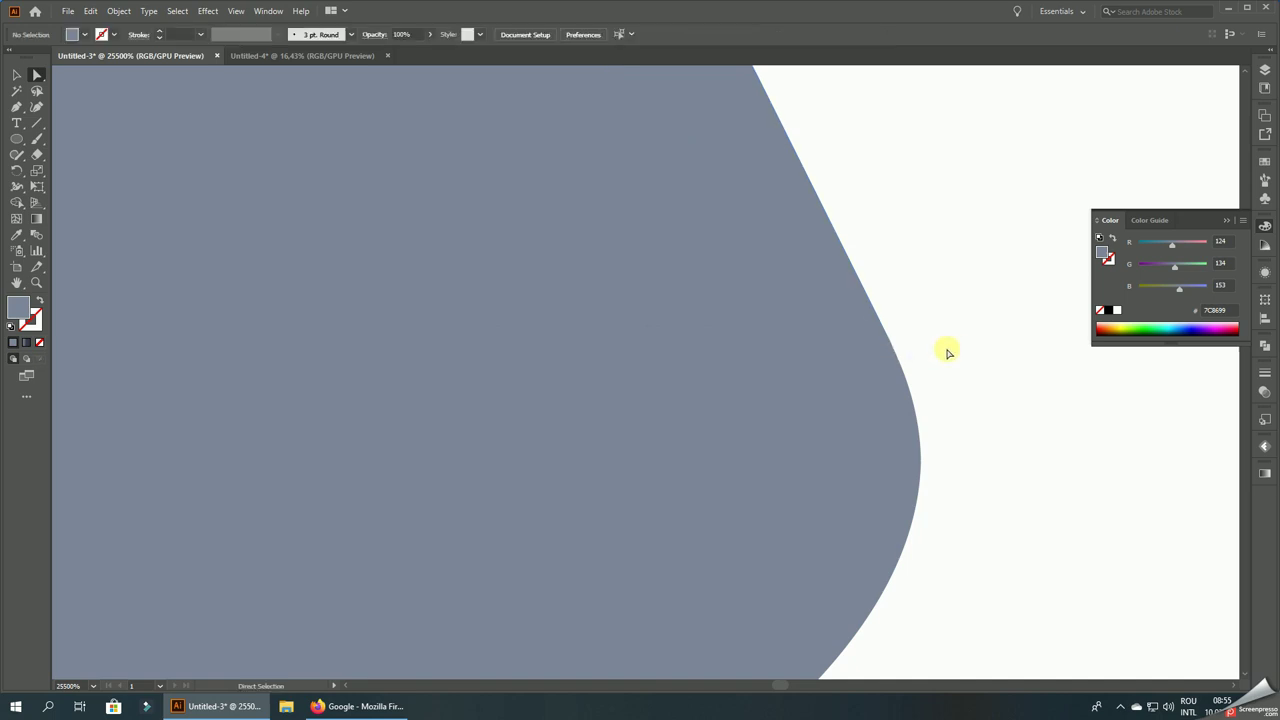
{"action": "scroll", "coordinate": [947, 352], "scroll_direction": "up", "scroll_amount": 2}
{"action": "left_click", "coordinate": [695, 343]}
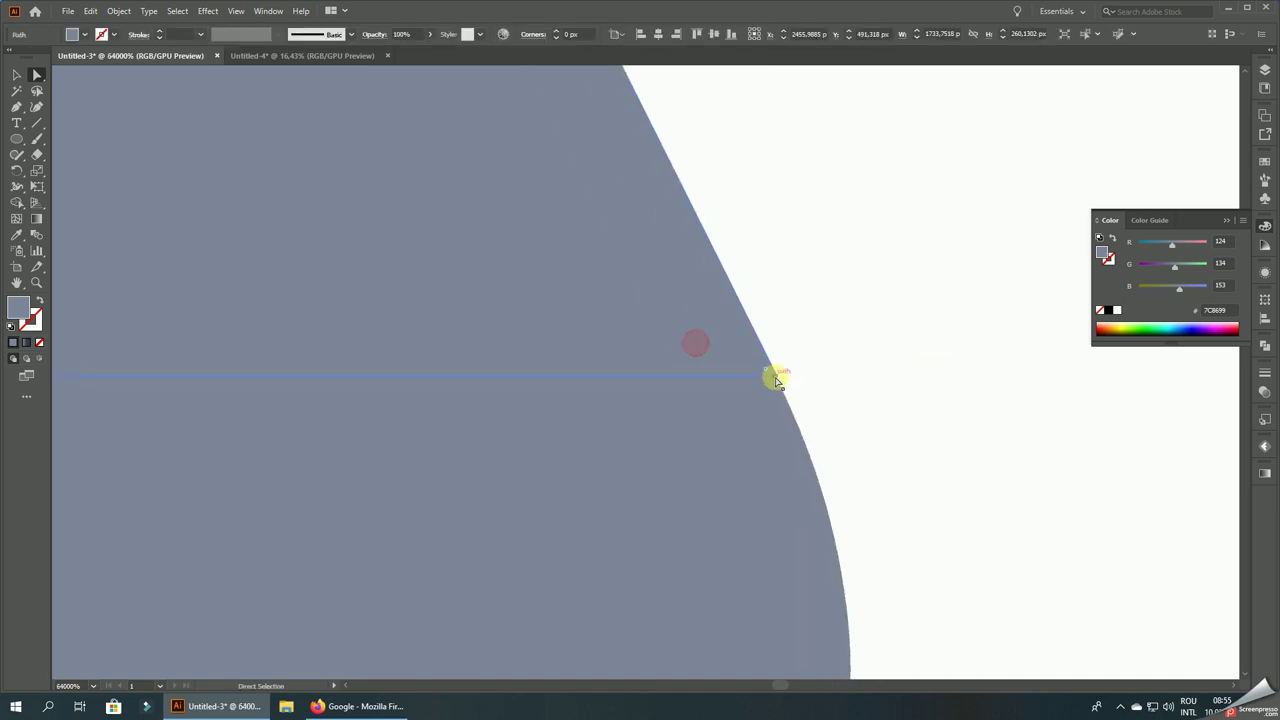
{"action": "left_click_drag", "start_coordinate": [775, 378], "coordinate": [775, 378]}
{"action": "left_click", "coordinate": [818, 376]}
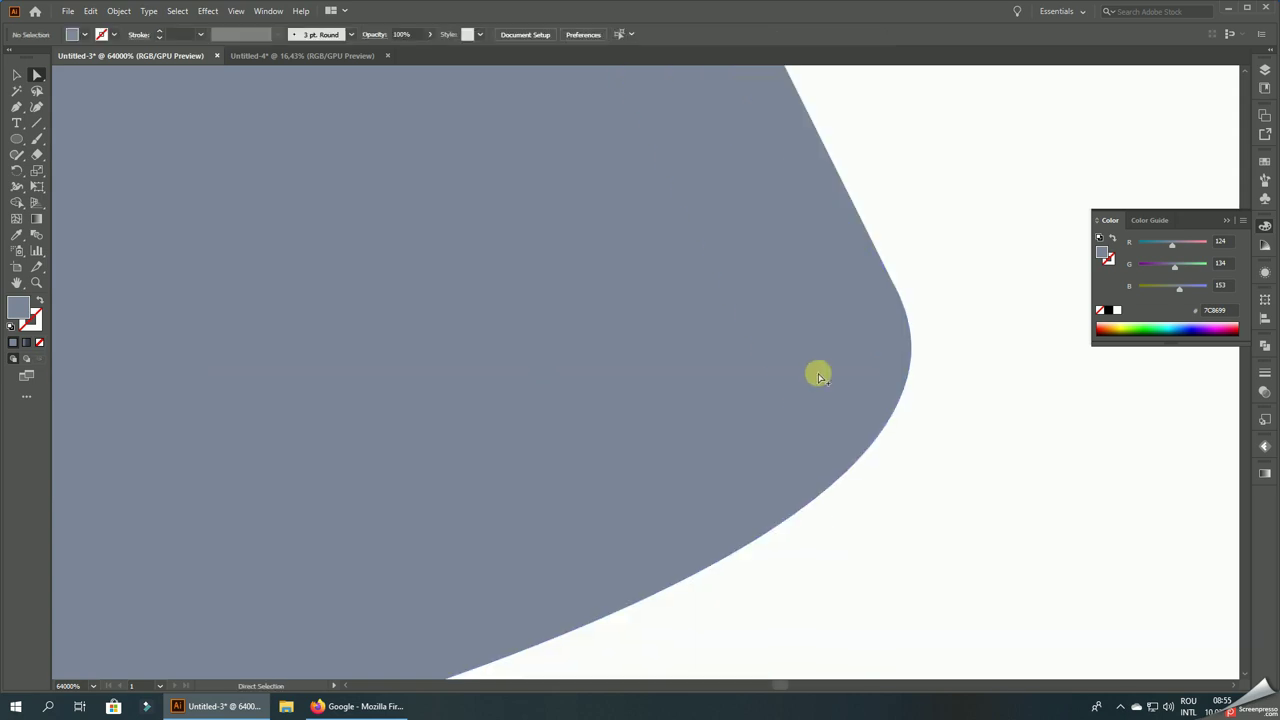
{"action": "scroll", "coordinate": [818, 376], "scroll_direction": "down", "scroll_amount": 5}
{"action": "scroll", "coordinate": [851, 409], "scroll_direction": "down", "scroll_amount": 5}
{"action": "scroll", "coordinate": [860, 391], "scroll_direction": "down", "scroll_amount": 10}
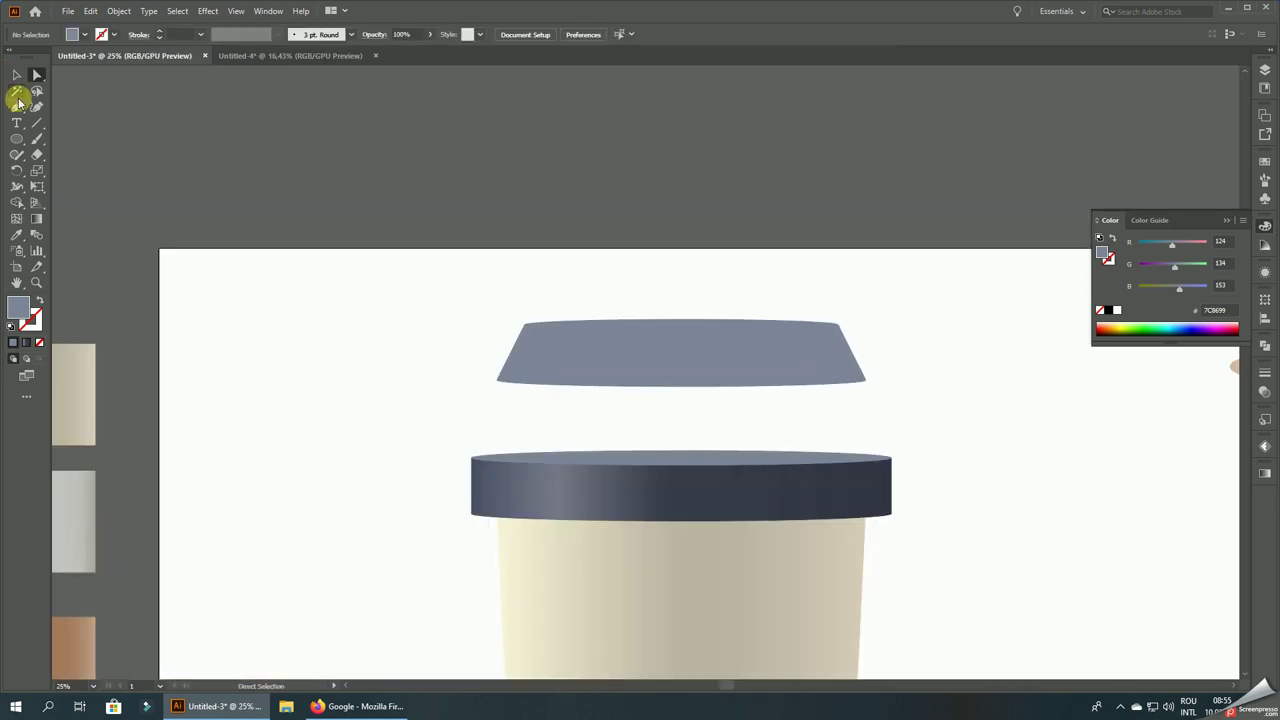
- Apply the lower band's dark slate gradient to the upper trapezoid with the Eyedropper
{"action": "left_click", "coordinate": [20, 80]}
{"action": "scroll", "coordinate": [863, 409], "scroll_direction": "up", "scroll_amount": 2}
{"action": "left_click", "coordinate": [785, 343]}
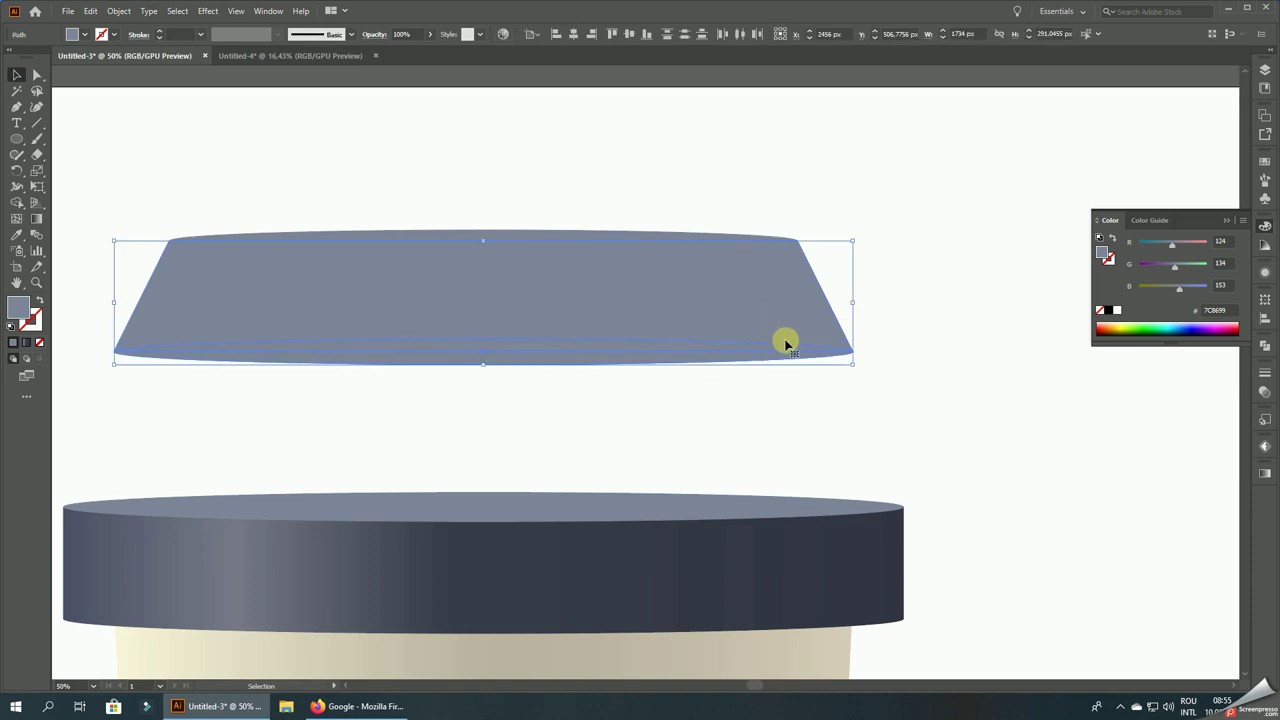
{"action": "left_click", "coordinate": [1265, 345]}
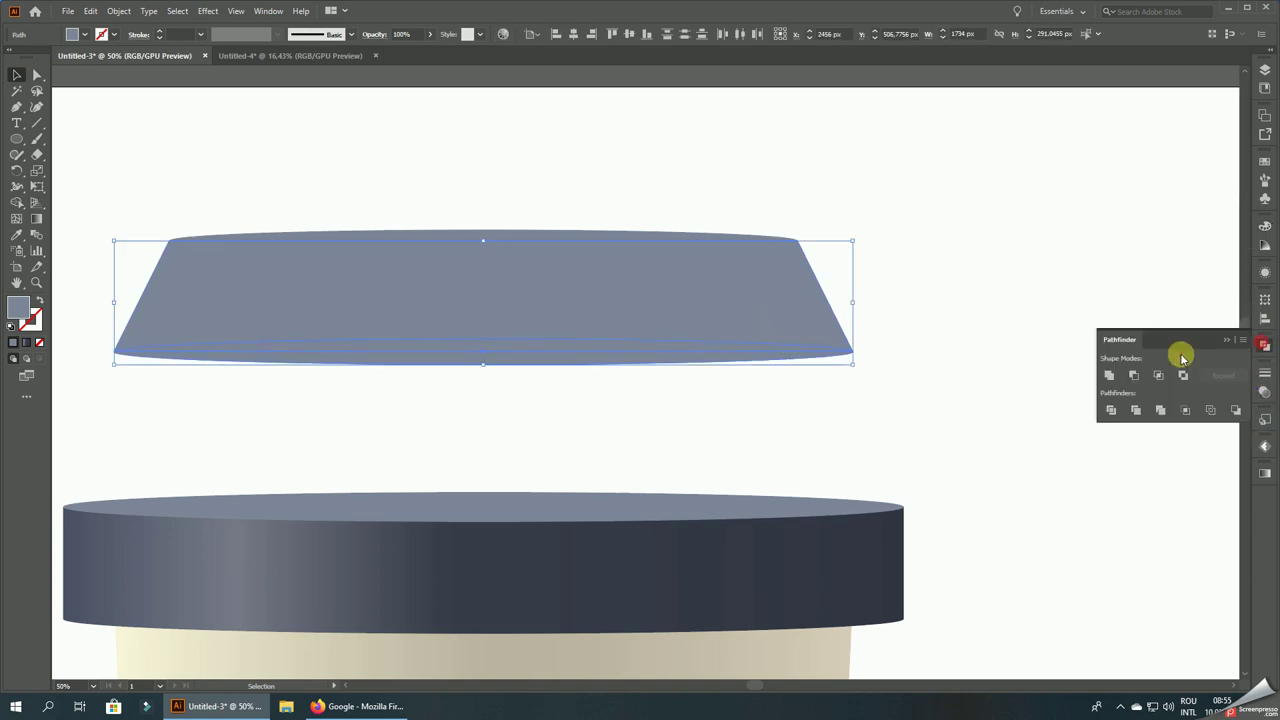
{"action": "left_click", "coordinate": [277, 531]}
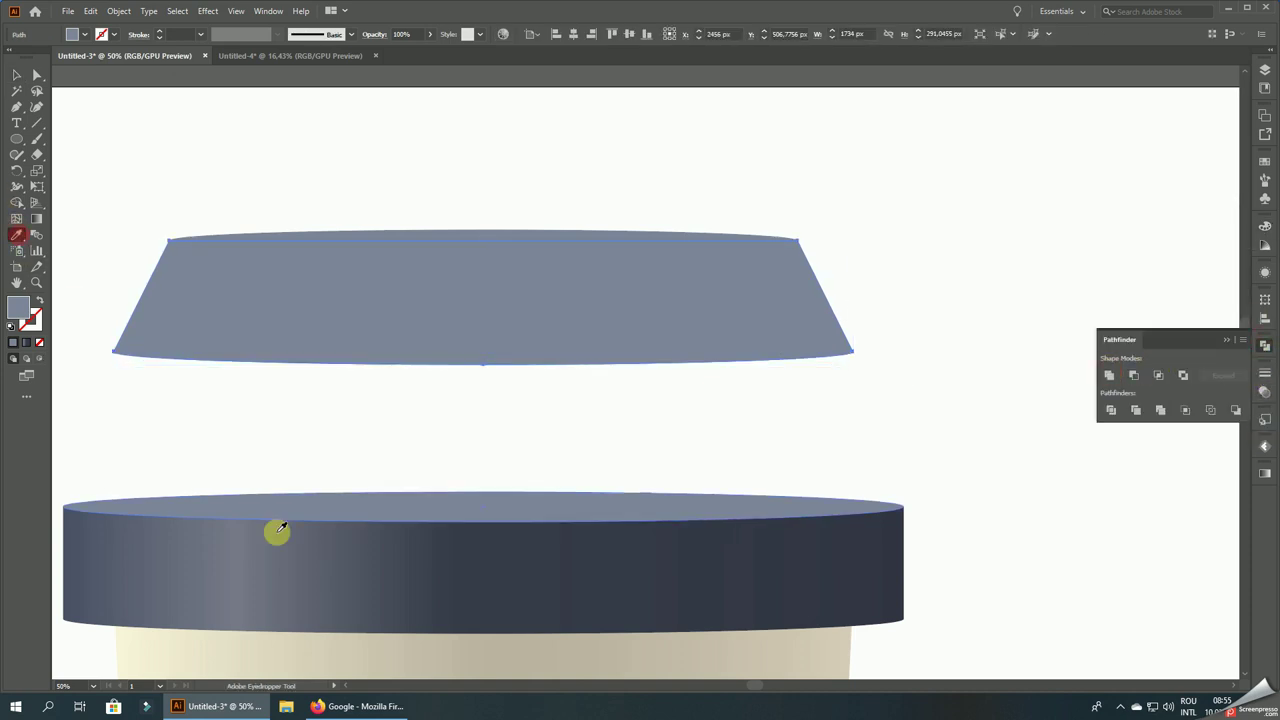
{"action": "left_click", "coordinate": [20, 76]}
{"action": "left_click", "coordinate": [308, 189]}
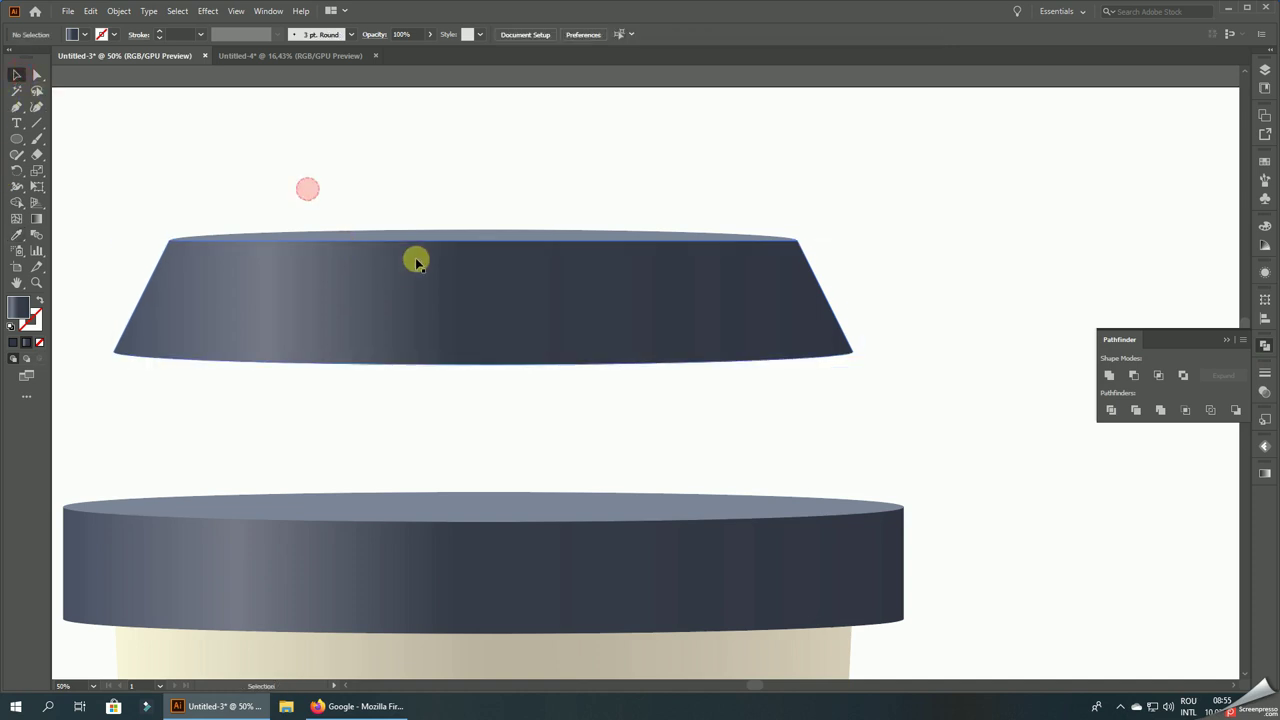
- Bring the top ellipse forward, group it with the trapezoid, and lower the group onto the band
{"action": "right_click", "coordinate": [463, 236]}
{"action": "left_click", "coordinate": [533, 458]}
{"action": "left_click", "coordinate": [630, 458]}
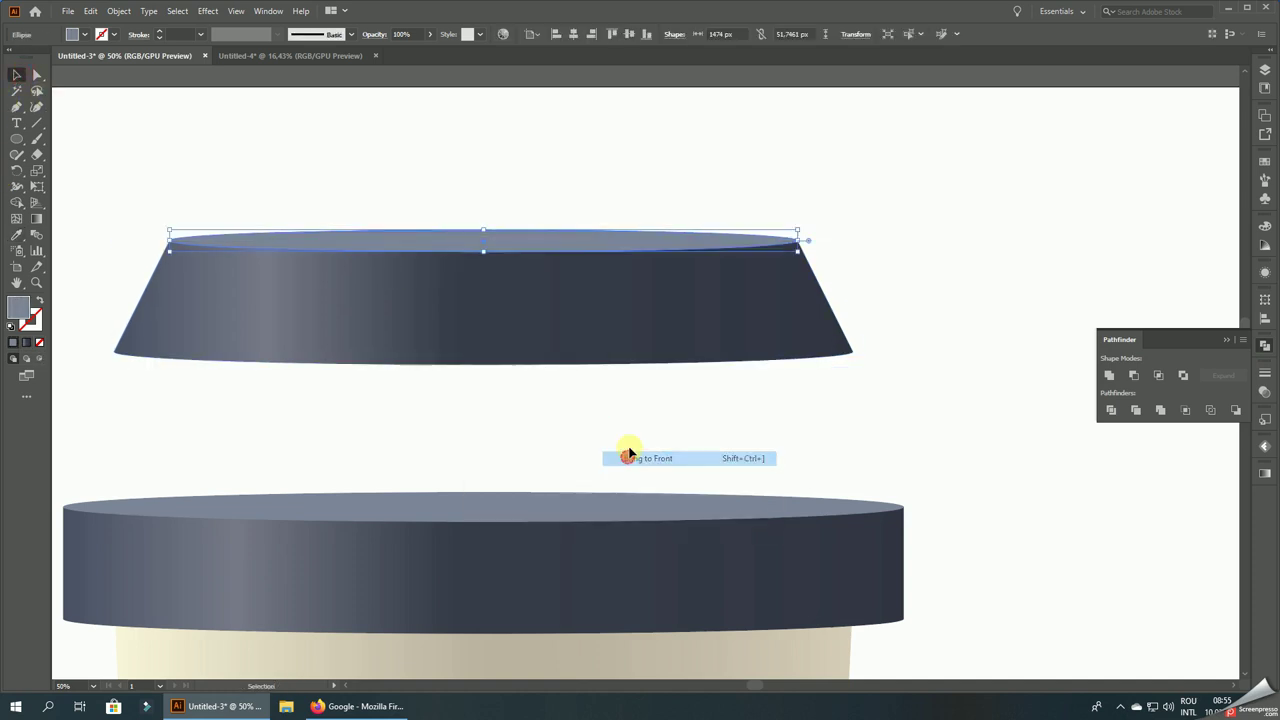
{"action": "left_click_drag", "start_coordinate": [637, 400], "coordinate": [428, 195]}
{"action": "right_click", "coordinate": [451, 224]}
{"action": "left_click", "coordinate": [497, 305]}
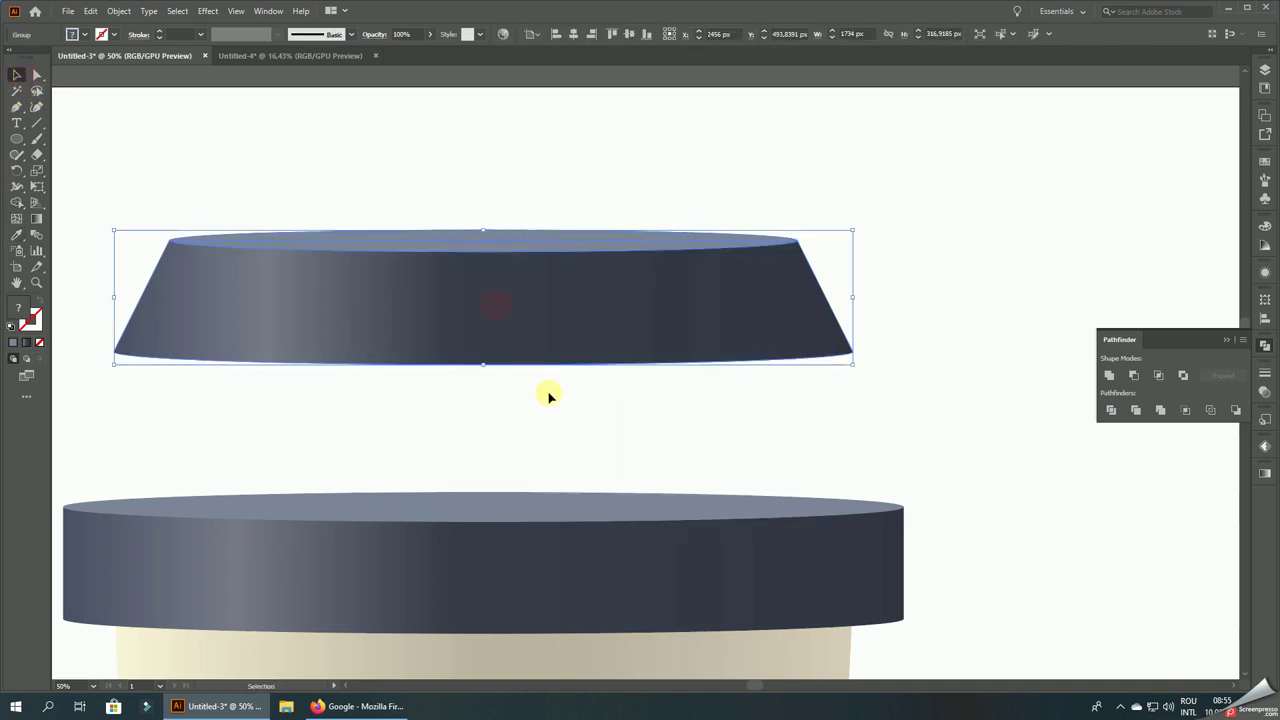
{"action": "left_click", "coordinate": [549, 394]}
{"action": "left_click_drag", "start_coordinate": [403, 251], "coordinate": [422, 400]}
- Make the upper lid group slightly shorter by raising its bottom edge
{"action": "left_click", "coordinate": [555, 254]}
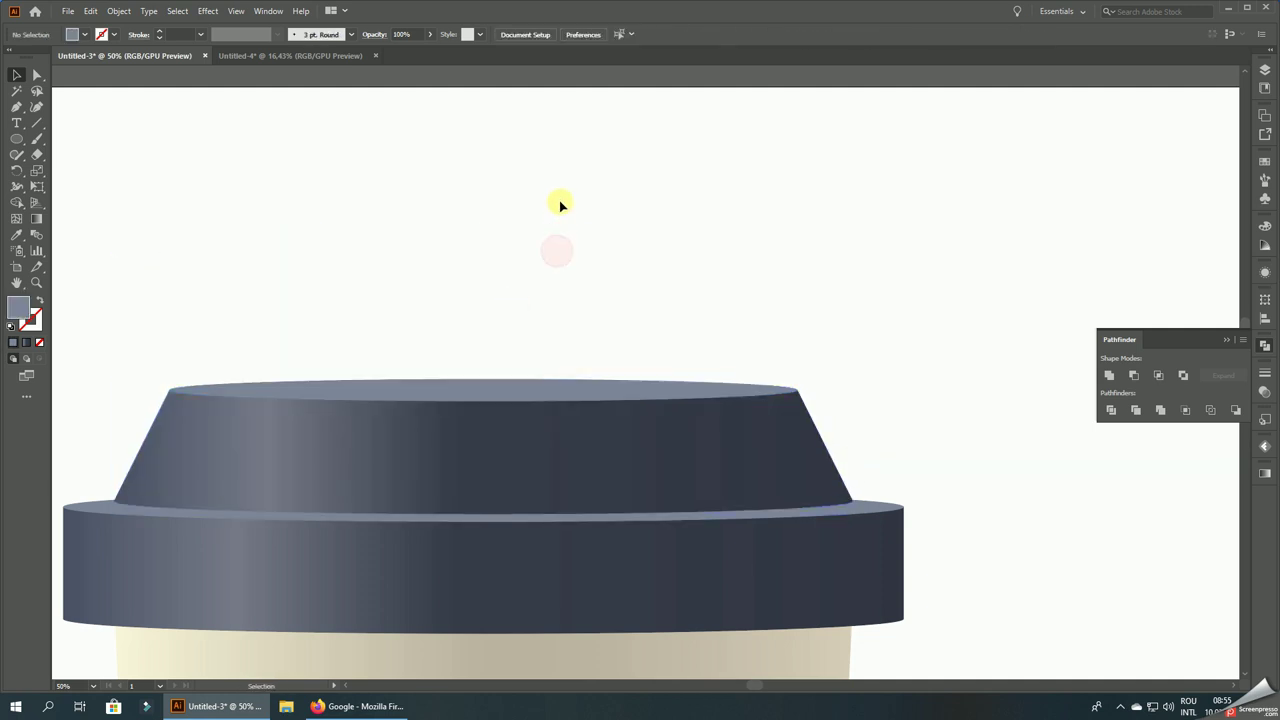
{"action": "scroll", "coordinate": [560, 195], "scroll_direction": "down", "scroll_amount": 3}
{"action": "scroll", "coordinate": [561, 188], "scroll_direction": "down", "scroll_amount": 3}
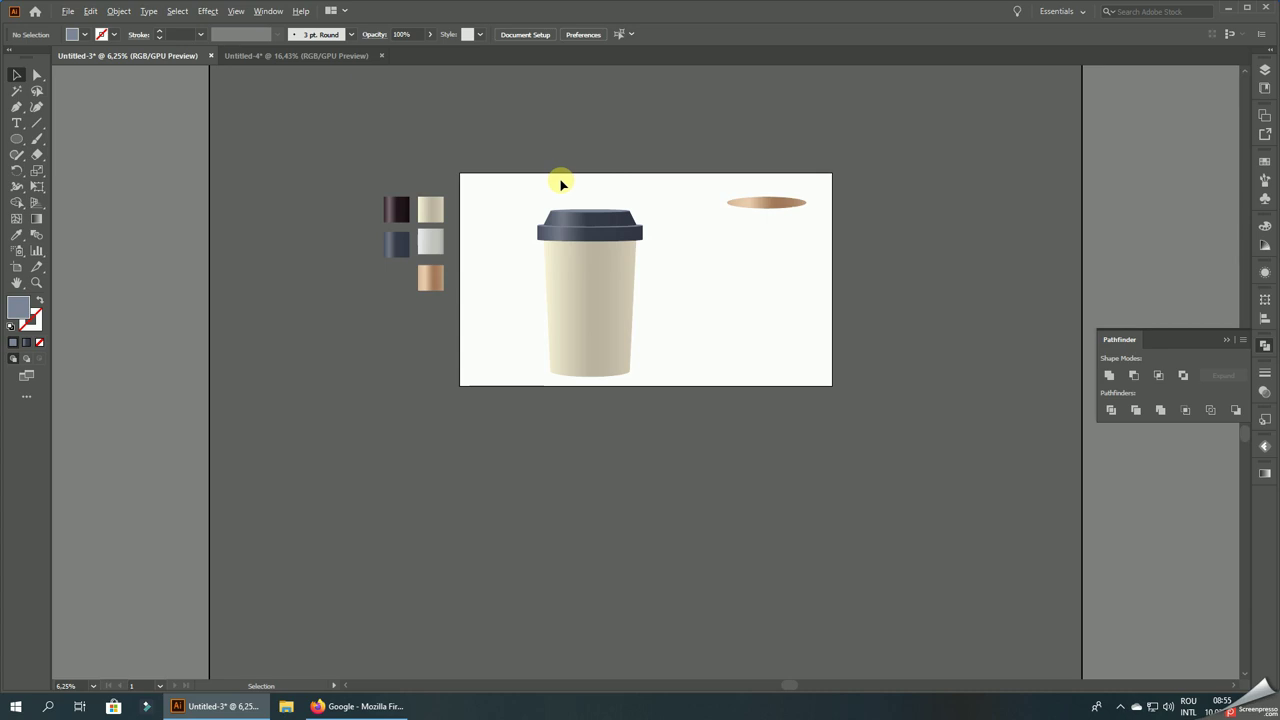
{"action": "scroll", "coordinate": [556, 206], "scroll_direction": "up", "scroll_amount": 1}
{"action": "scroll", "coordinate": [557, 215], "scroll_direction": "up", "scroll_amount": 4}
{"action": "scroll", "coordinate": [572, 235], "scroll_direction": "up", "scroll_amount": 1}
{"action": "left_click", "coordinate": [580, 265]}
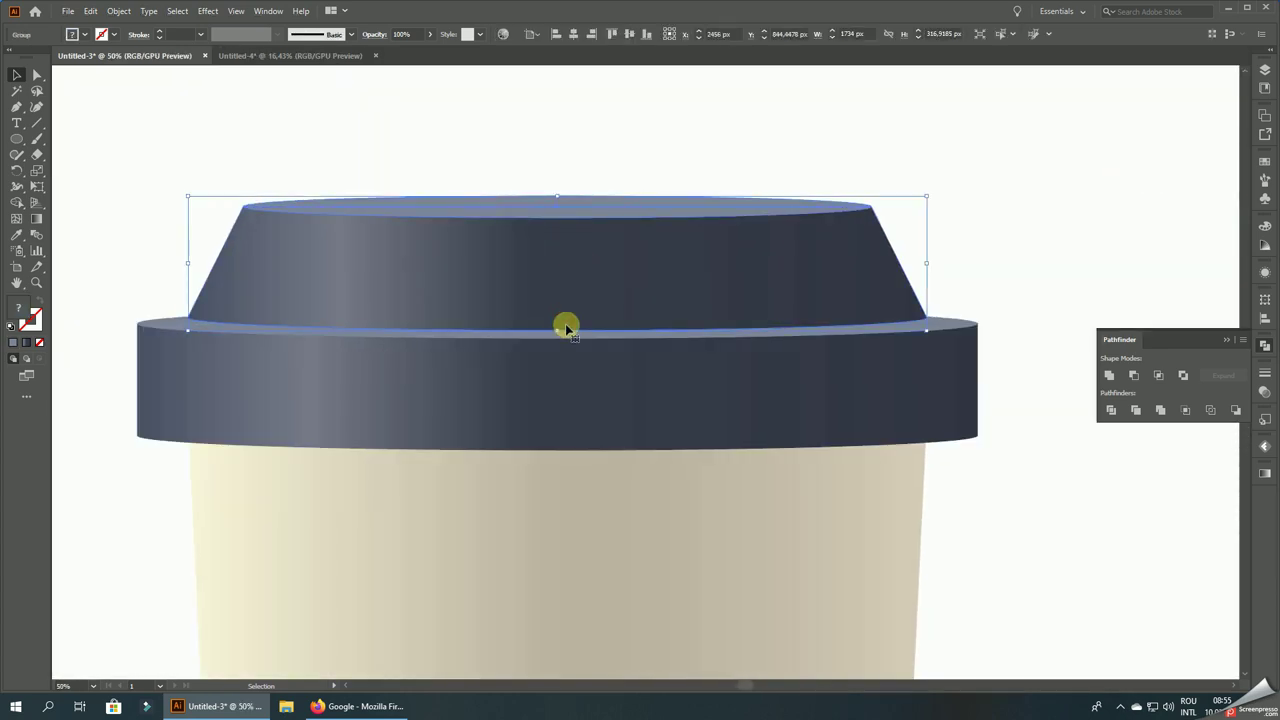
{"action": "left_click_drag", "start_coordinate": [566, 329], "coordinate": [557, 316]}
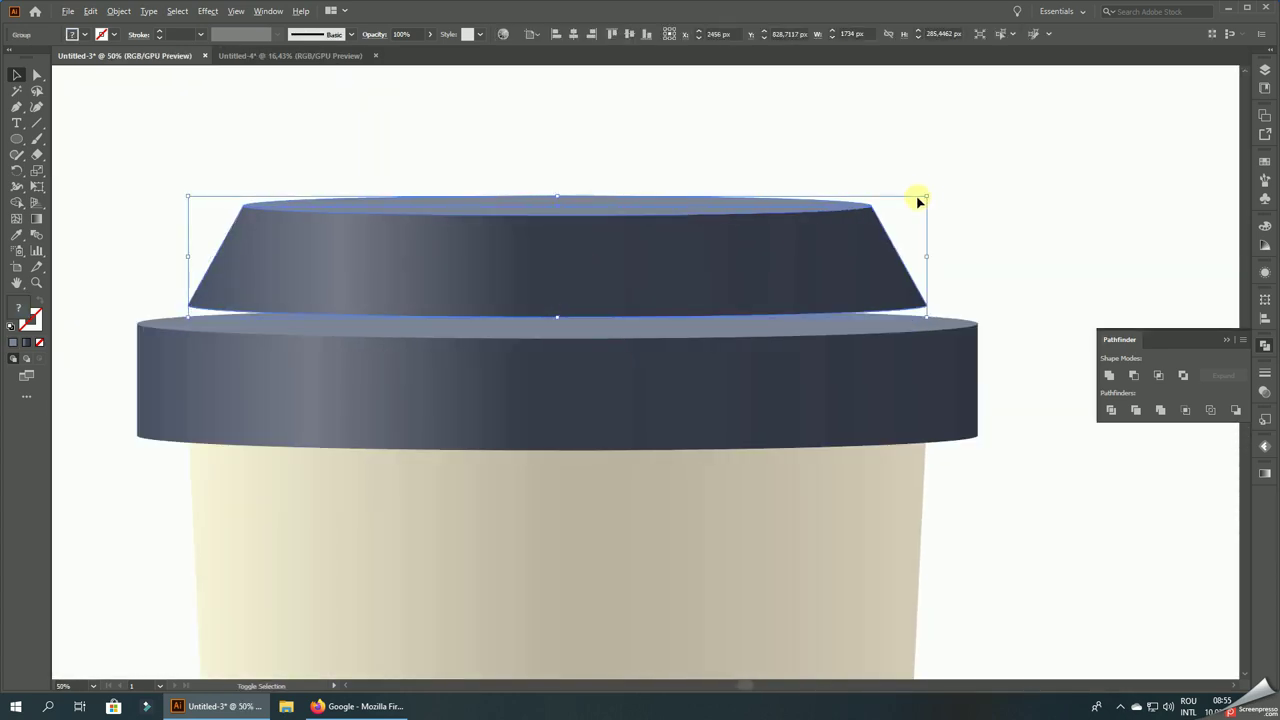
- Lower the upper lid onto the band and nudge it into flush alignment
{"action": "left_click", "coordinate": [971, 200]}
{"action": "scroll", "coordinate": [971, 200], "scroll_direction": "up", "scroll_amount": 2}
{"action": "left_click_drag", "start_coordinate": [774, 237], "coordinate": [780, 271]}
{"action": "left_click", "coordinate": [971, 209]}
{"action": "scroll", "coordinate": [971, 209], "scroll_direction": "down", "scroll_amount": 5}
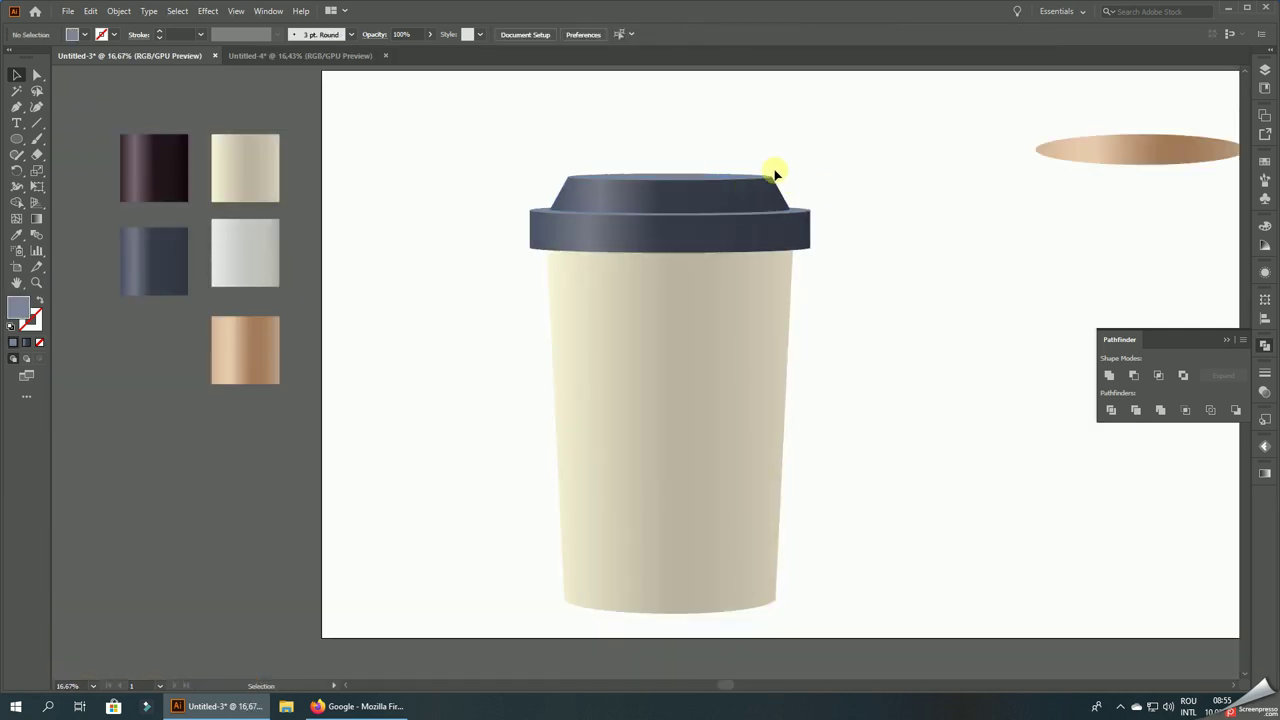
{"action": "scroll", "coordinate": [731, 148], "scroll_direction": "up", "scroll_amount": 2}
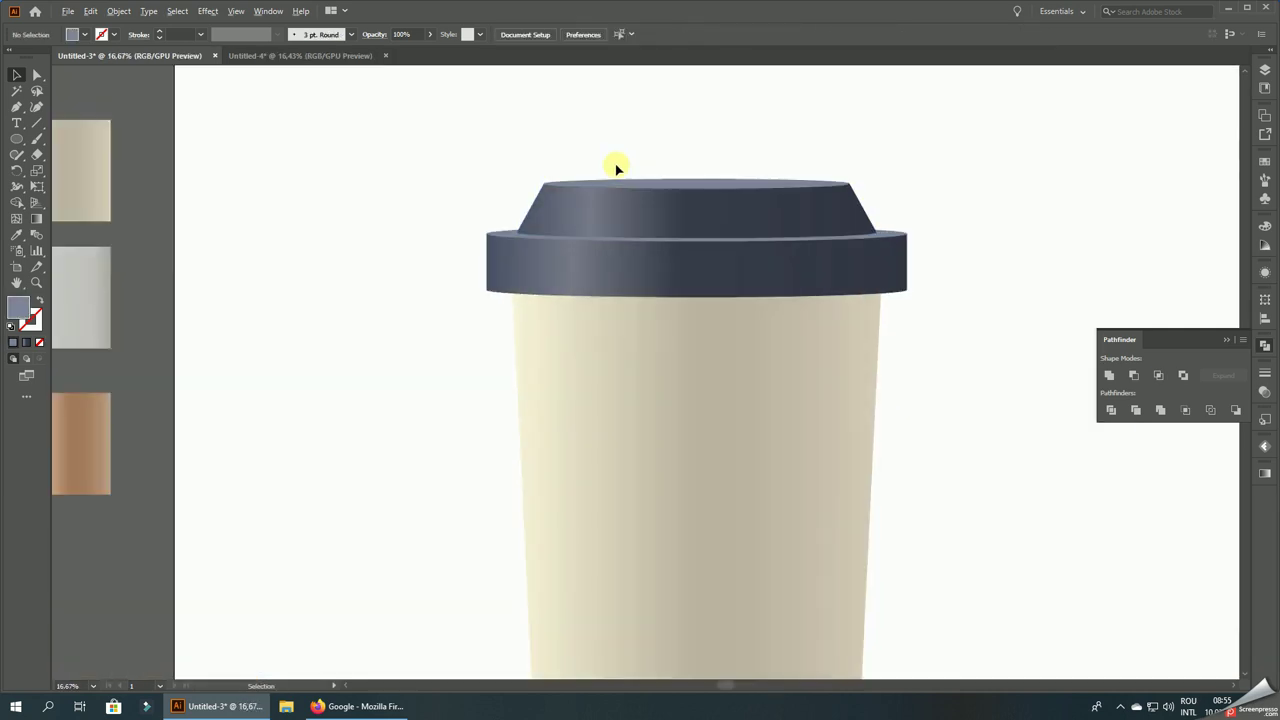
{"action": "scroll", "coordinate": [614, 169], "scroll_direction": "up", "scroll_amount": 4}
{"action": "scroll", "coordinate": [497, 260], "scroll_direction": "up", "scroll_amount": 2}
{"action": "scroll", "coordinate": [460, 254], "scroll_direction": "up", "scroll_amount": 1}
{"action": "left_click_drag", "start_coordinate": [460, 254], "coordinate": [480, 240]}
{"action": "scroll", "coordinate": [333, 311], "scroll_direction": "down", "scroll_amount": 4}
{"action": "scroll", "coordinate": [679, 409], "scroll_direction": "down", "scroll_amount": 6}
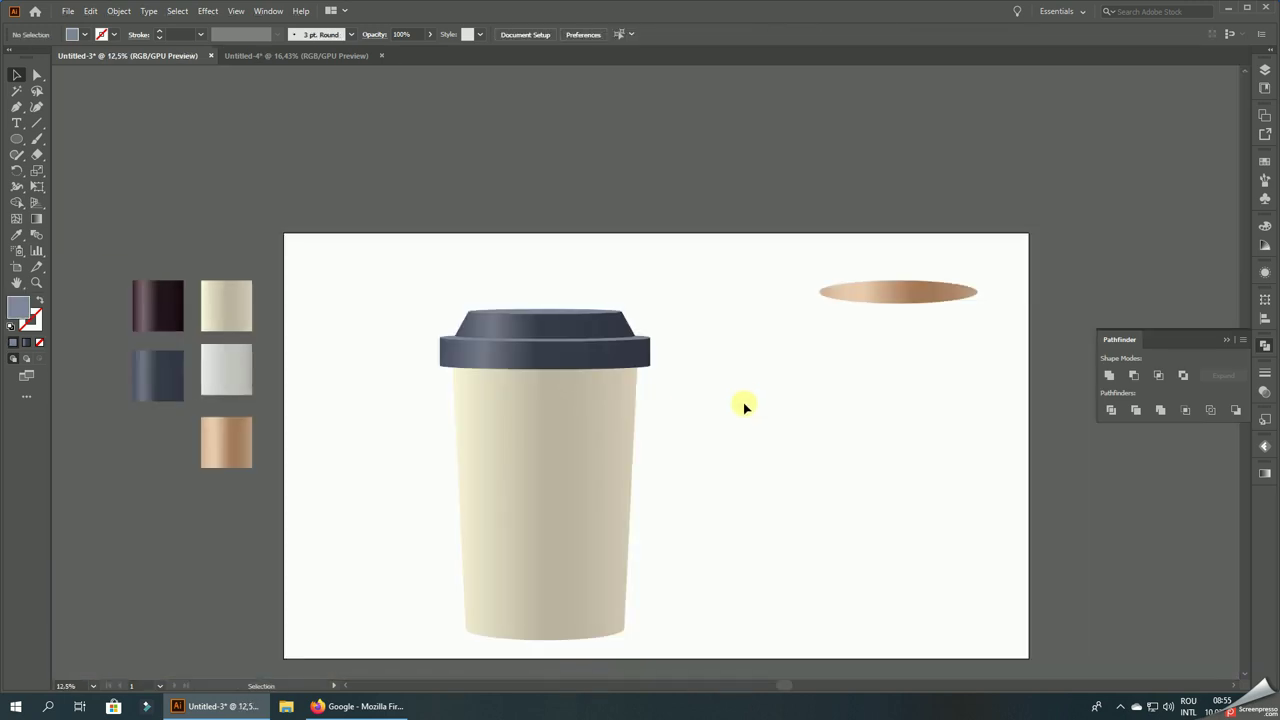
{"action": "left_click_drag", "start_coordinate": [743, 404], "coordinate": [740, 331]}
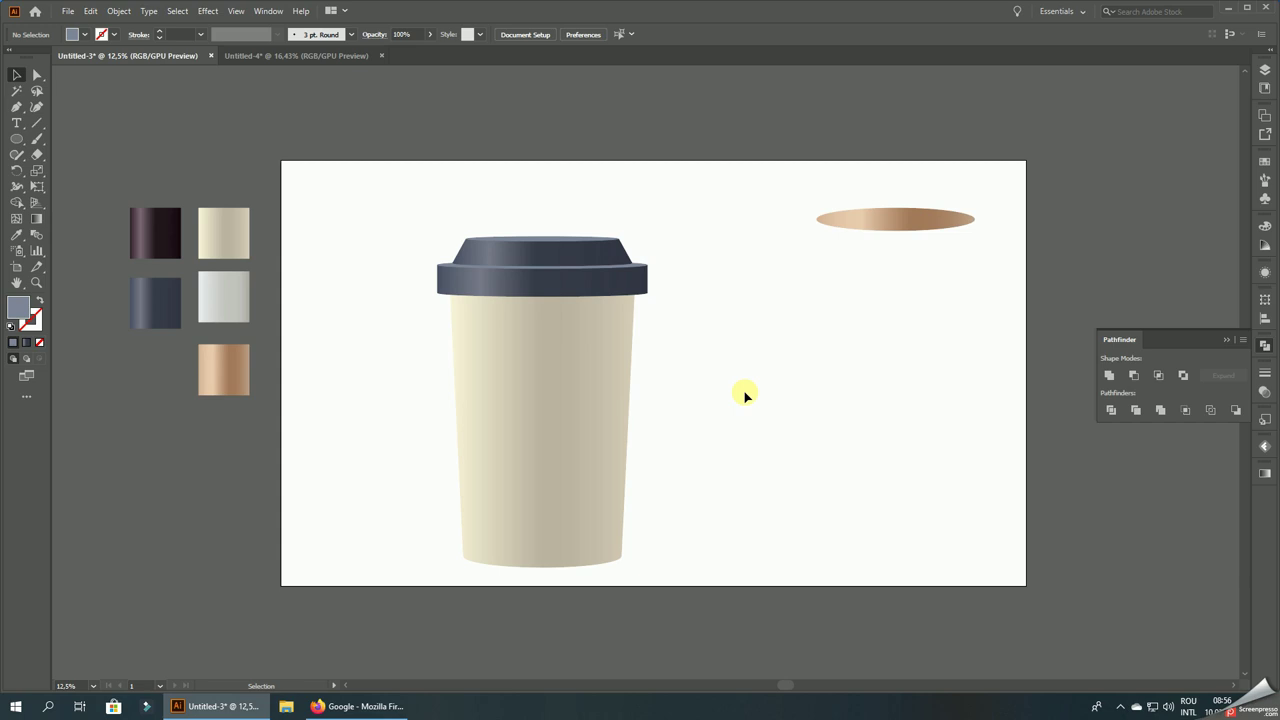
- Pen-draw a narrow highlight strip down the cup's left side and fill it white
{"action": "left_click", "coordinate": [16, 106]}
{"action": "scroll", "coordinate": [458, 378], "scroll_direction": "up", "scroll_amount": 1}
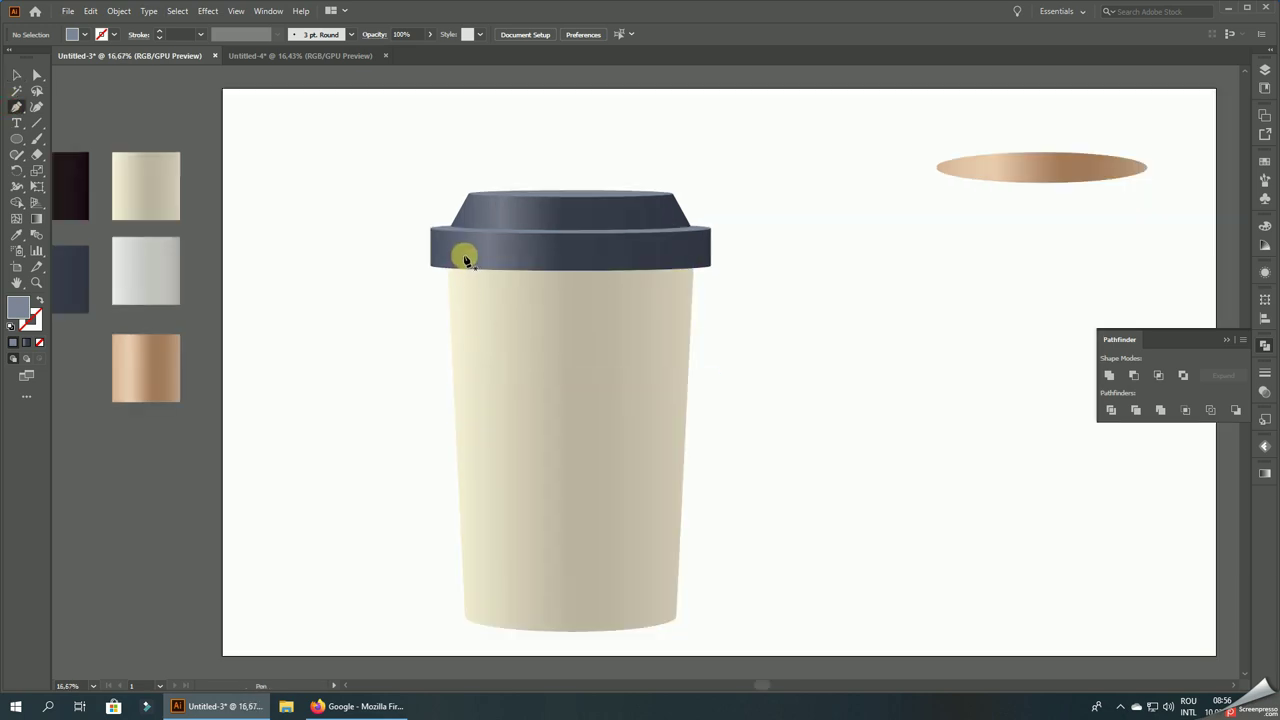
{"action": "left_click_drag", "start_coordinate": [465, 305], "coordinate": [471, 385]}
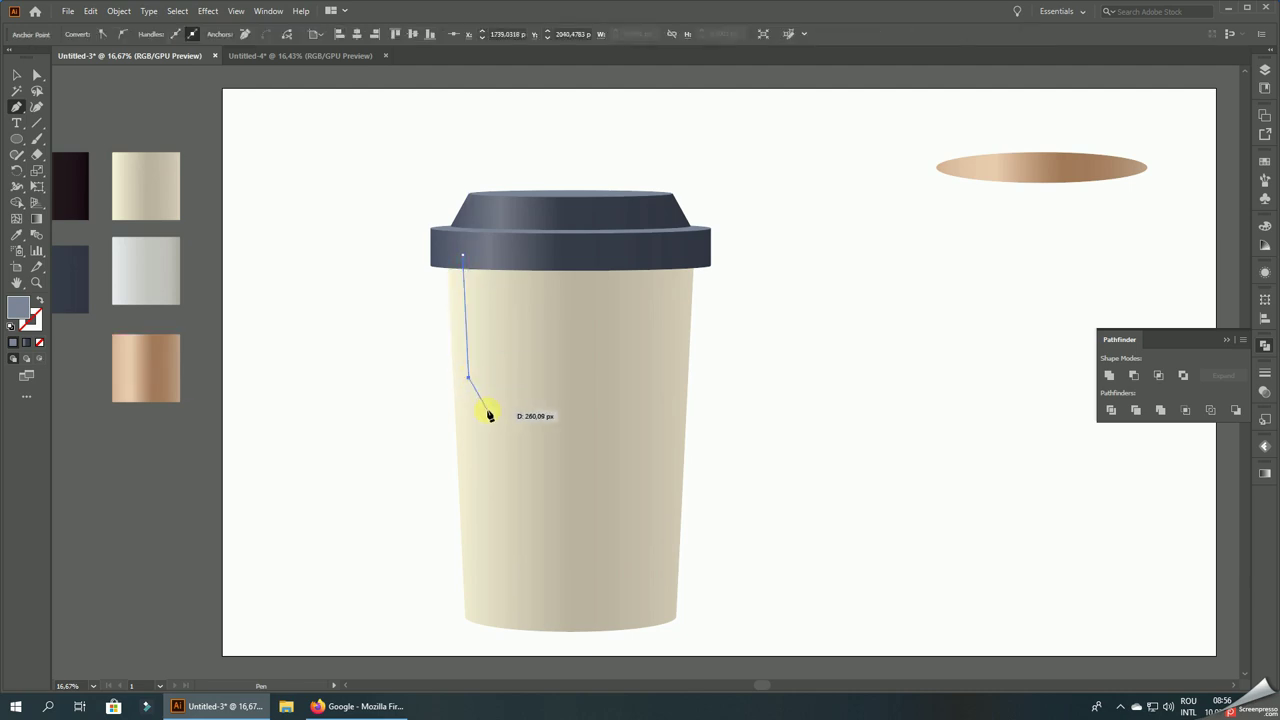
{"action": "left_click", "coordinate": [491, 411]}
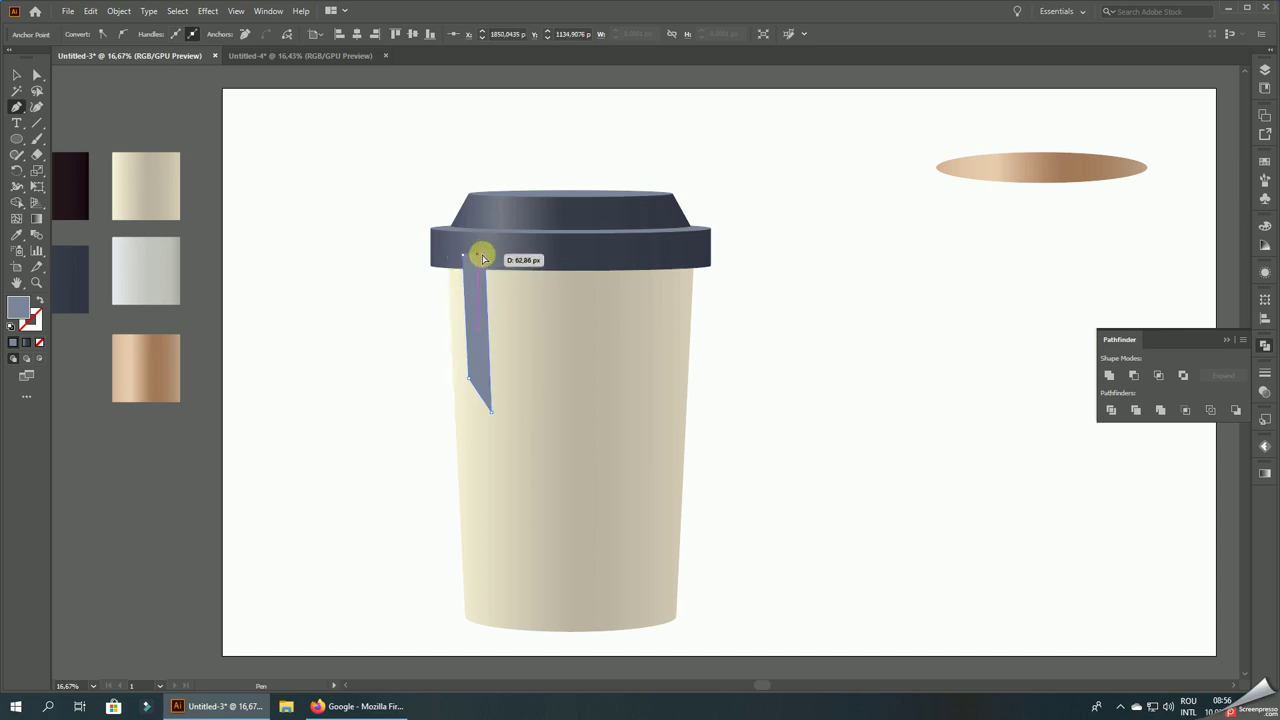
{"action": "left_click", "coordinate": [488, 260]}
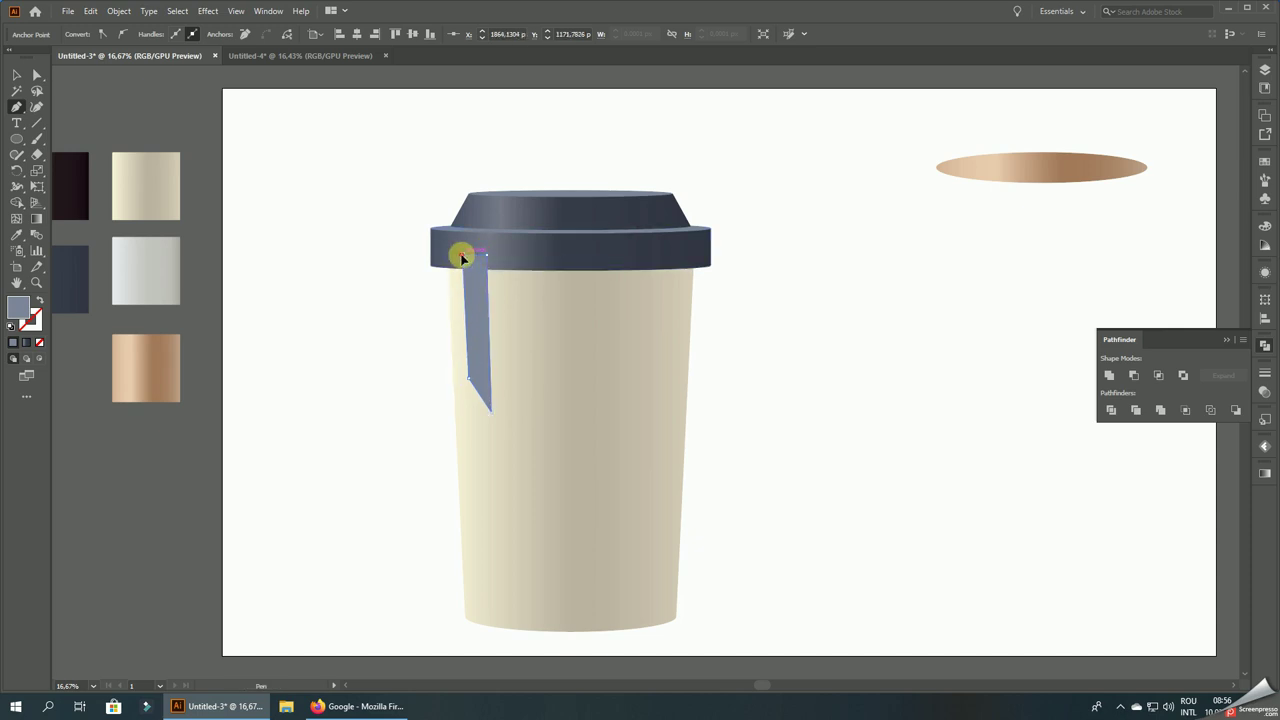
{"action": "left_click", "coordinate": [462, 258]}
{"action": "left_click", "coordinate": [16, 234]}
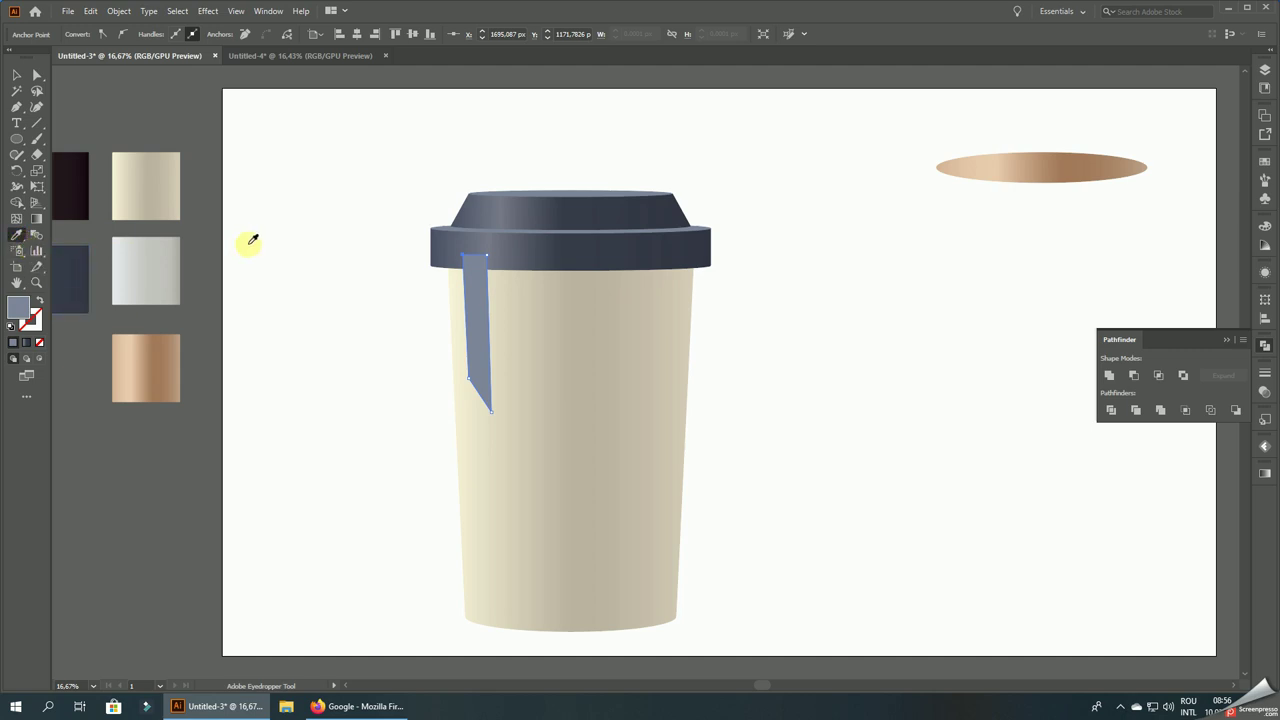
{"action": "left_click", "coordinate": [253, 243]}
- Bring the lid group to the front so it covers the highlight's top
{"action": "left_click", "coordinate": [18, 74]}
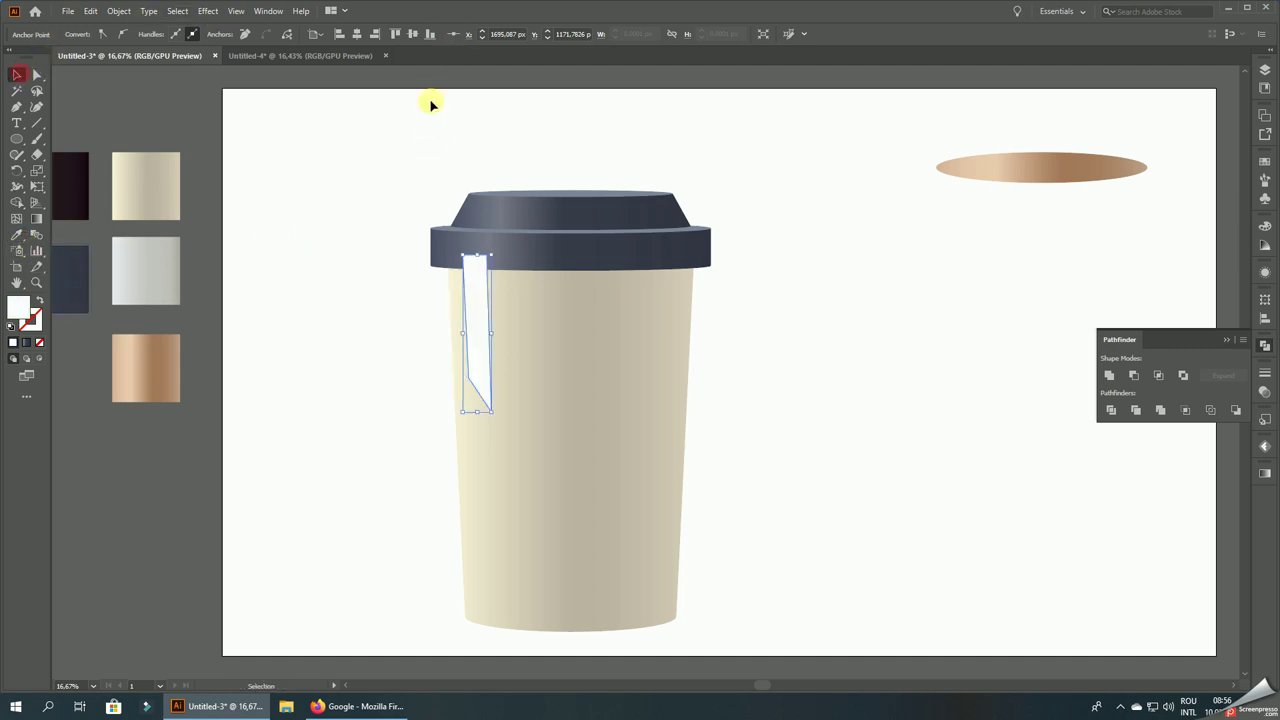
{"action": "left_click_drag", "start_coordinate": [363, 114], "coordinate": [791, 309]}
{"action": "left_click", "coordinate": [571, 343]}
{"action": "left_click", "coordinate": [478, 297]}
{"action": "right_click", "coordinate": [620, 215]}
{"action": "mouse_move", "coordinate": [654, 361]}
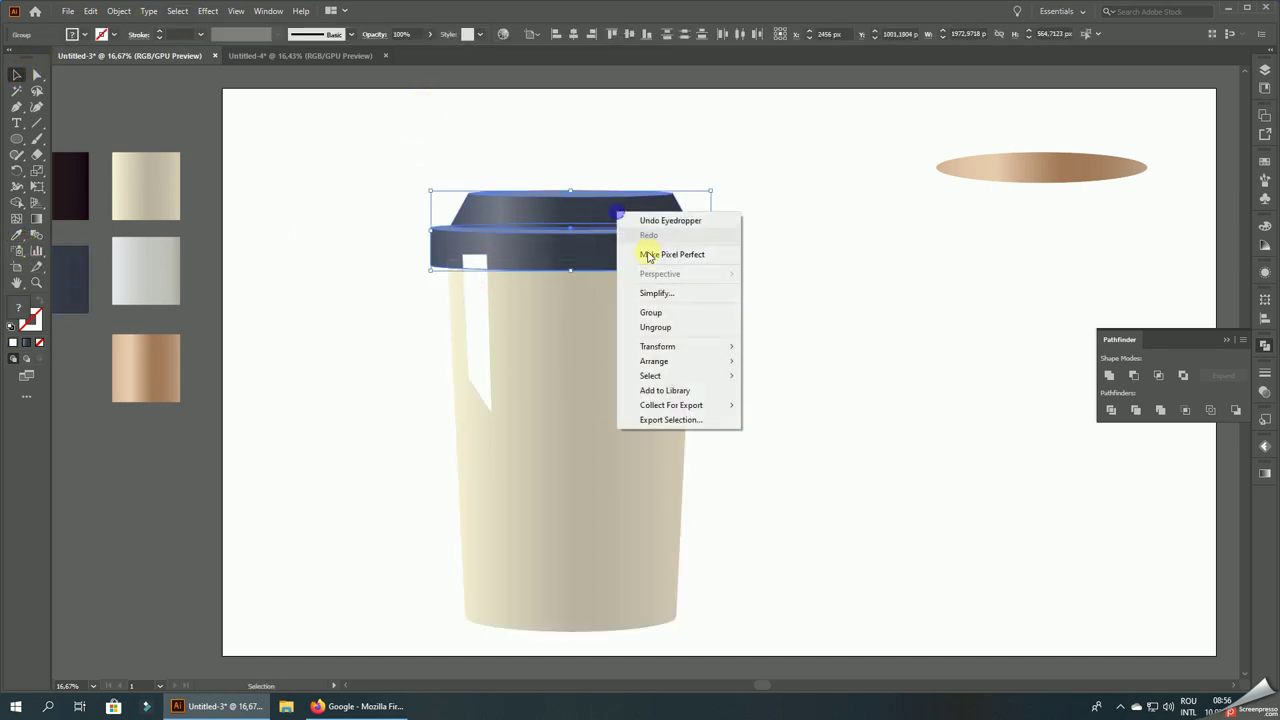
{"action": "left_click", "coordinate": [645, 254]}
{"action": "right_click", "coordinate": [567, 215]}
{"action": "left_click", "coordinate": [750, 377]}
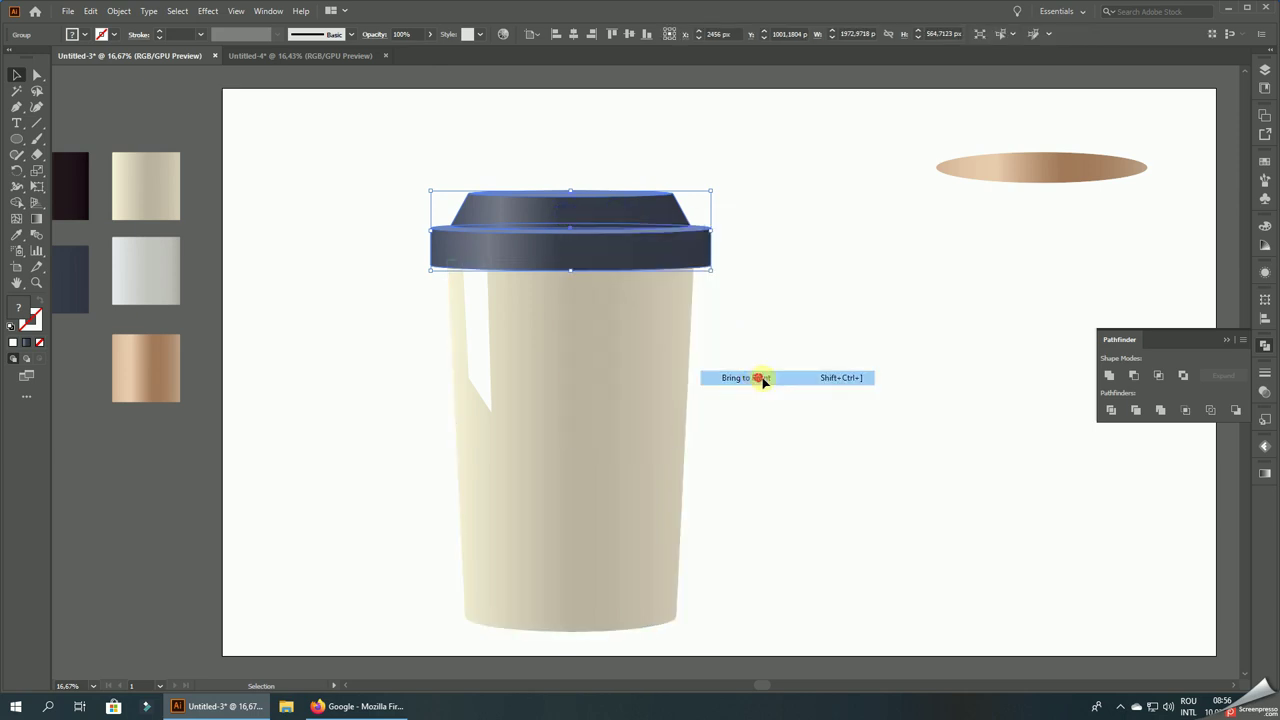
{"action": "left_click", "coordinate": [837, 334]}
- Drag the highlight's lower-left anchor down to give the strip a slanted bottom
{"action": "scroll", "coordinate": [605, 265], "scroll_direction": "down", "scroll_amount": 3}
{"action": "scroll", "coordinate": [605, 265], "scroll_direction": "up", "scroll_amount": 4}
{"action": "left_click", "coordinate": [423, 276]}
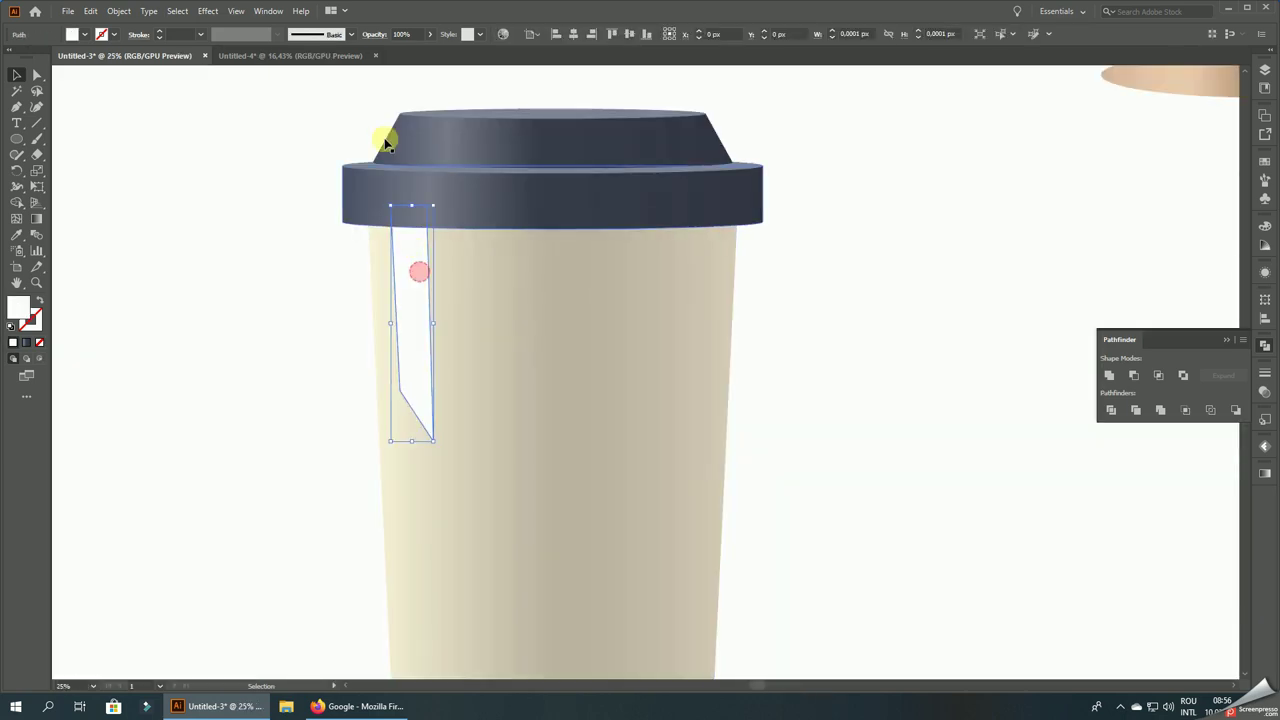
{"action": "left_click", "coordinate": [420, 34]}
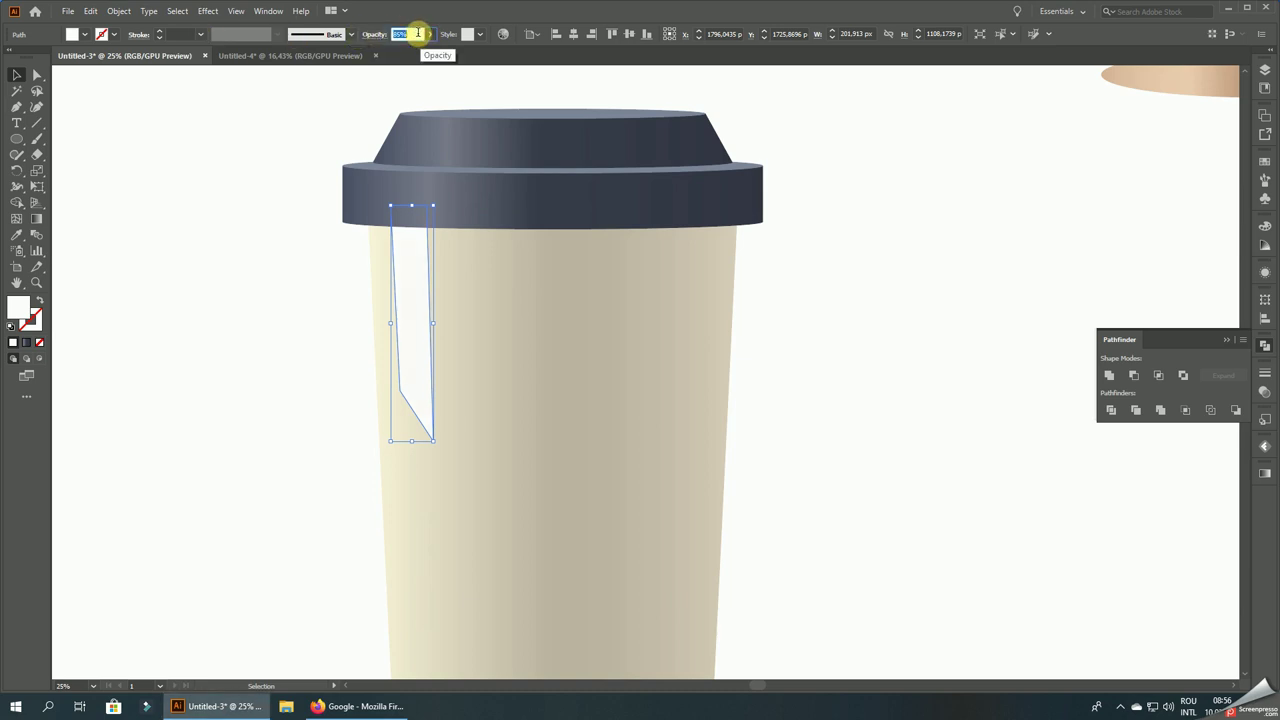
{"action": "left_click", "coordinate": [37, 75]}
{"action": "scroll", "coordinate": [386, 357], "scroll_direction": "up", "scroll_amount": 2}
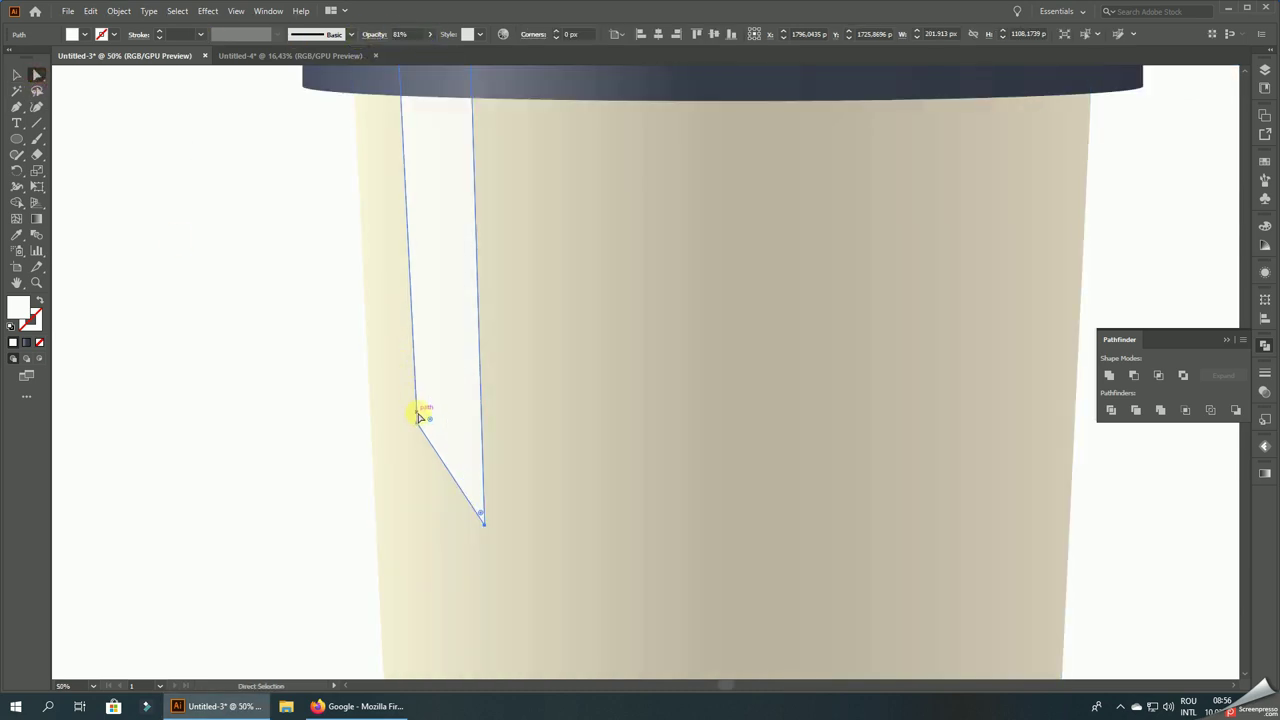
{"action": "left_click_drag", "start_coordinate": [418, 427], "coordinate": [416, 462]}
{"action": "left_click", "coordinate": [192, 395]}
{"action": "left_click", "coordinate": [451, 457]}
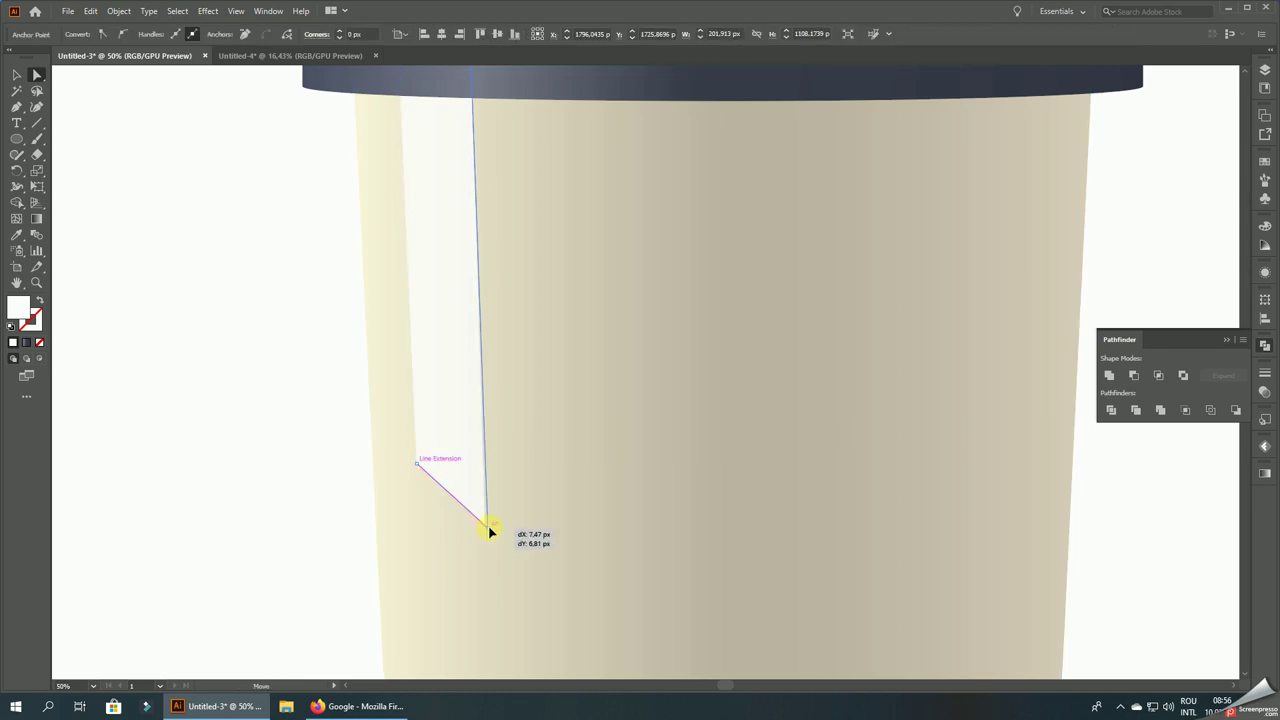
{"action": "left_click", "coordinate": [157, 326]}
{"action": "scroll", "coordinate": [555, 272], "scroll_direction": "down", "scroll_amount": 5}
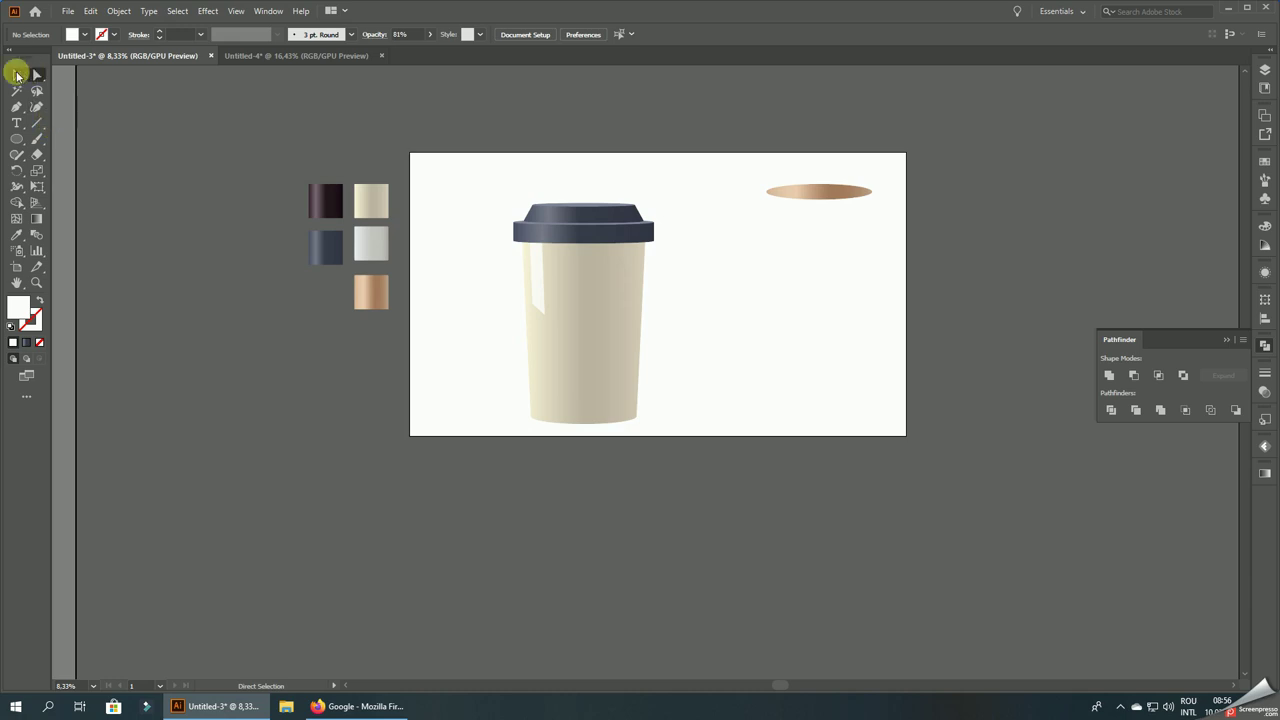
- Set the white highlight strip's opacity to 53%
{"action": "left_click", "coordinate": [16, 74]}
{"action": "scroll", "coordinate": [637, 249], "scroll_direction": "up", "scroll_amount": 3}
{"action": "scroll", "coordinate": [423, 251], "scroll_direction": "up", "scroll_amount": 2}
{"action": "left_click", "coordinate": [424, 252]}
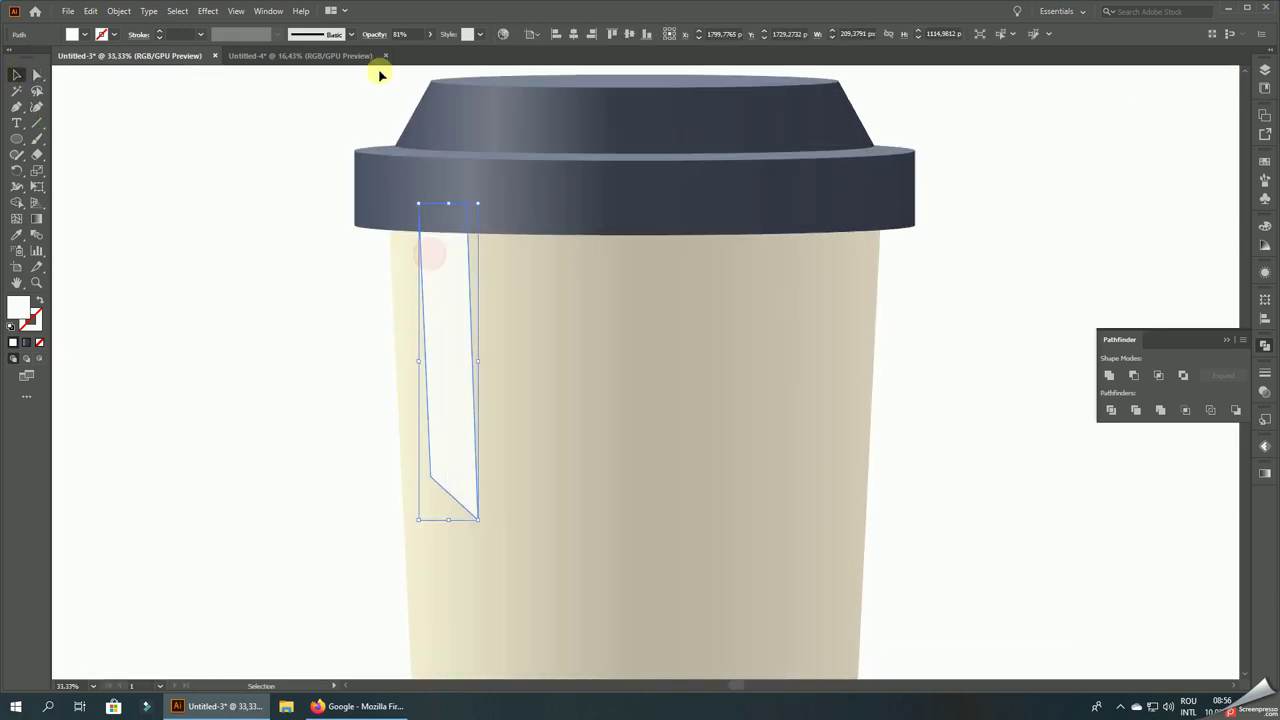
{"action": "left_click", "coordinate": [430, 35]}
{"action": "left_click_drag", "start_coordinate": [405, 55], "coordinate": [401, 55]}
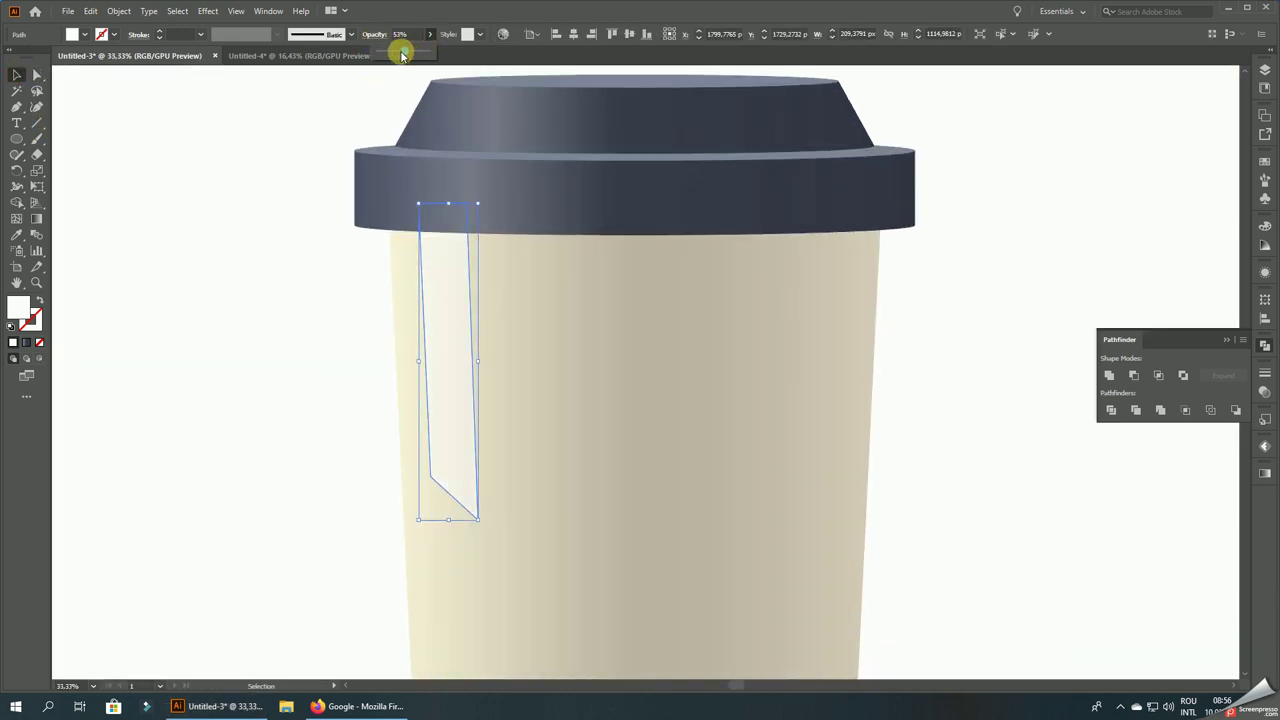
{"action": "left_click", "coordinate": [256, 243]}
{"action": "key", "text": "ctrl+minus"}
{"action": "key", "text": "ctrl+minus"}
{"action": "key", "text": "ctrl+minus"}
{"action": "key", "text": "ctrl+minus"}
{"action": "scroll", "coordinate": [780, 457], "scroll_direction": "down", "scroll_amount": 2}
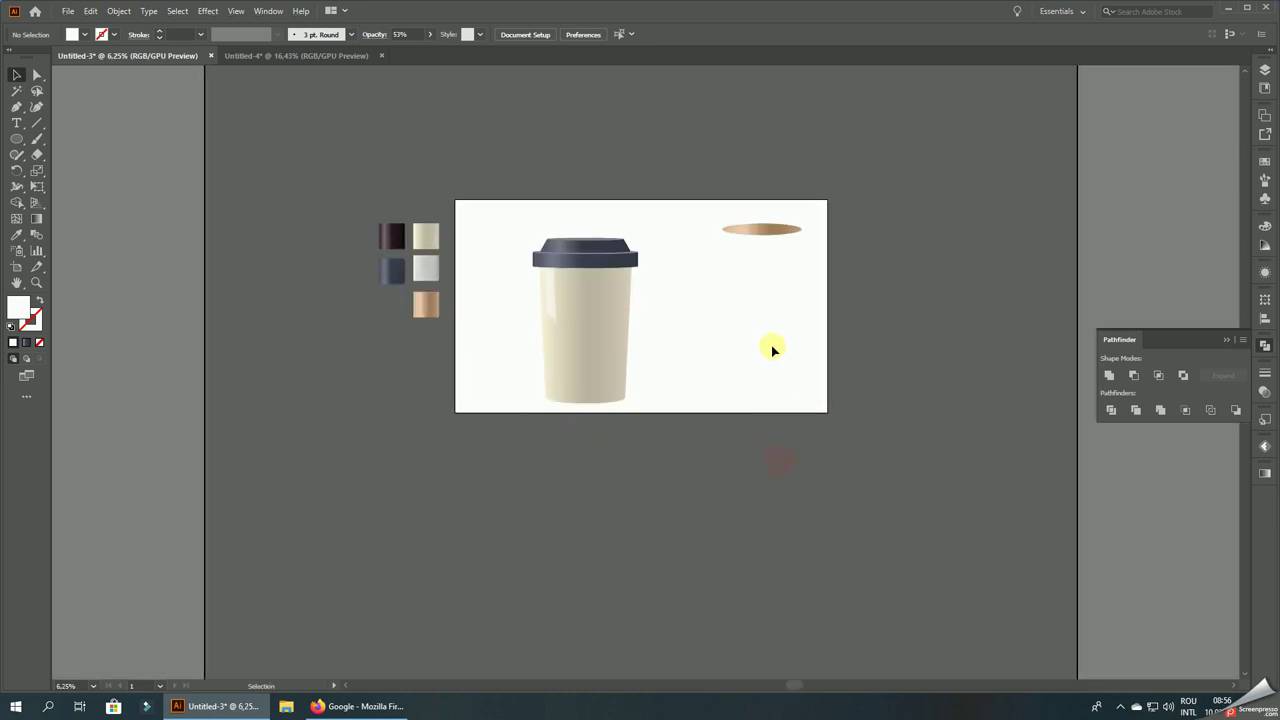
- Group all cup parts and centre the group horizontally and vertically on the artboard
{"action": "left_click_drag", "start_coordinate": [514, 216], "coordinate": [676, 393]}
{"action": "right_click", "coordinate": [606, 256]}
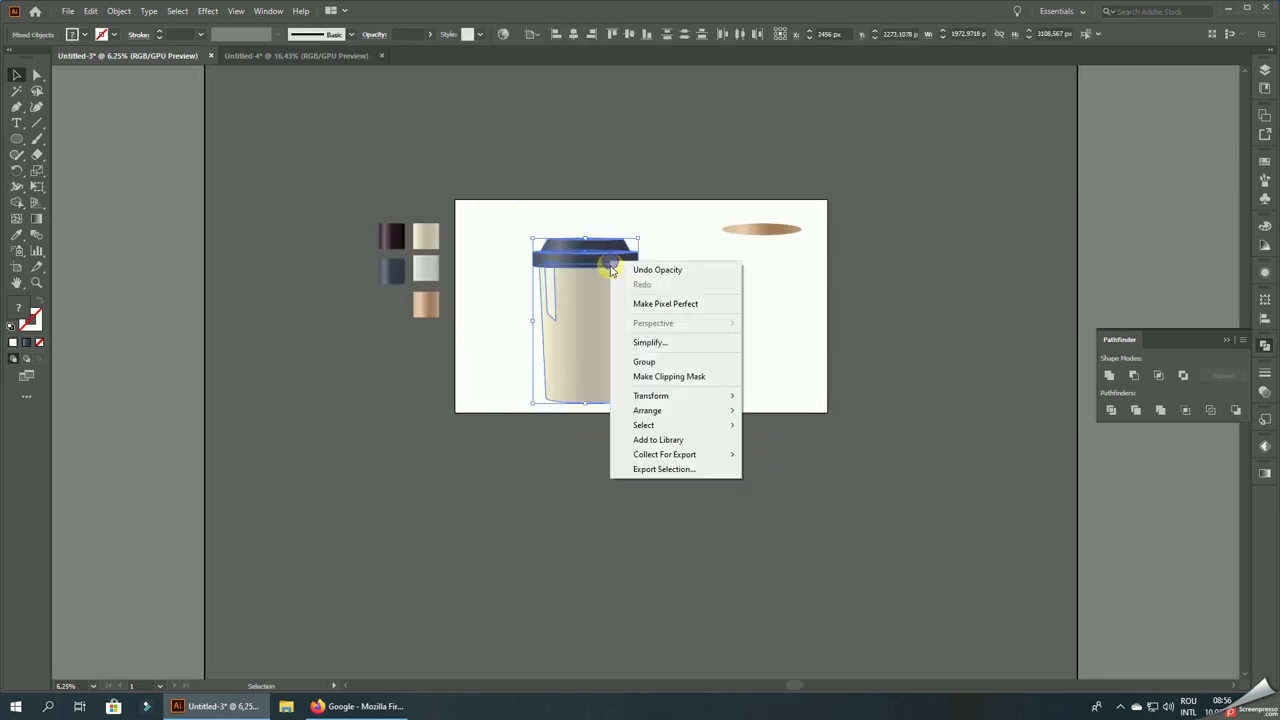
{"action": "left_click", "coordinate": [652, 360]}
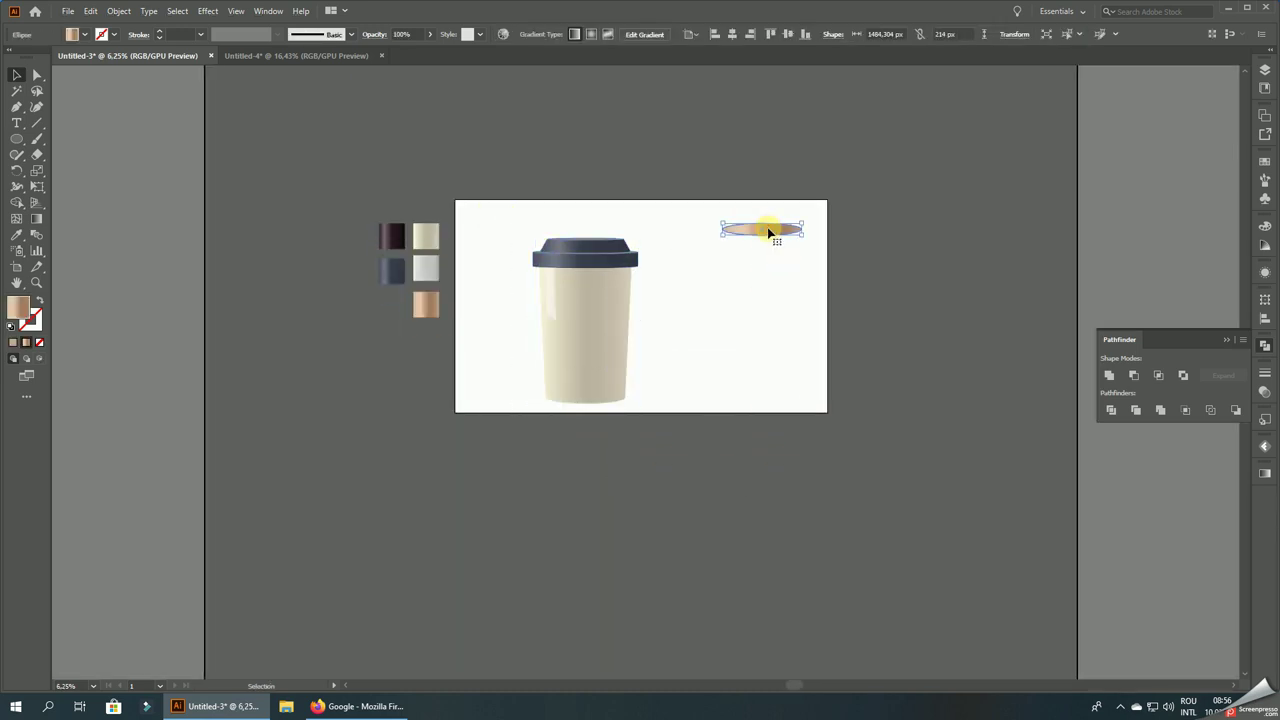
{"action": "left_click_drag", "start_coordinate": [766, 229], "coordinate": [628, 314]}
{"action": "left_click", "coordinate": [592, 311]}
{"action": "left_click", "coordinate": [573, 34]}
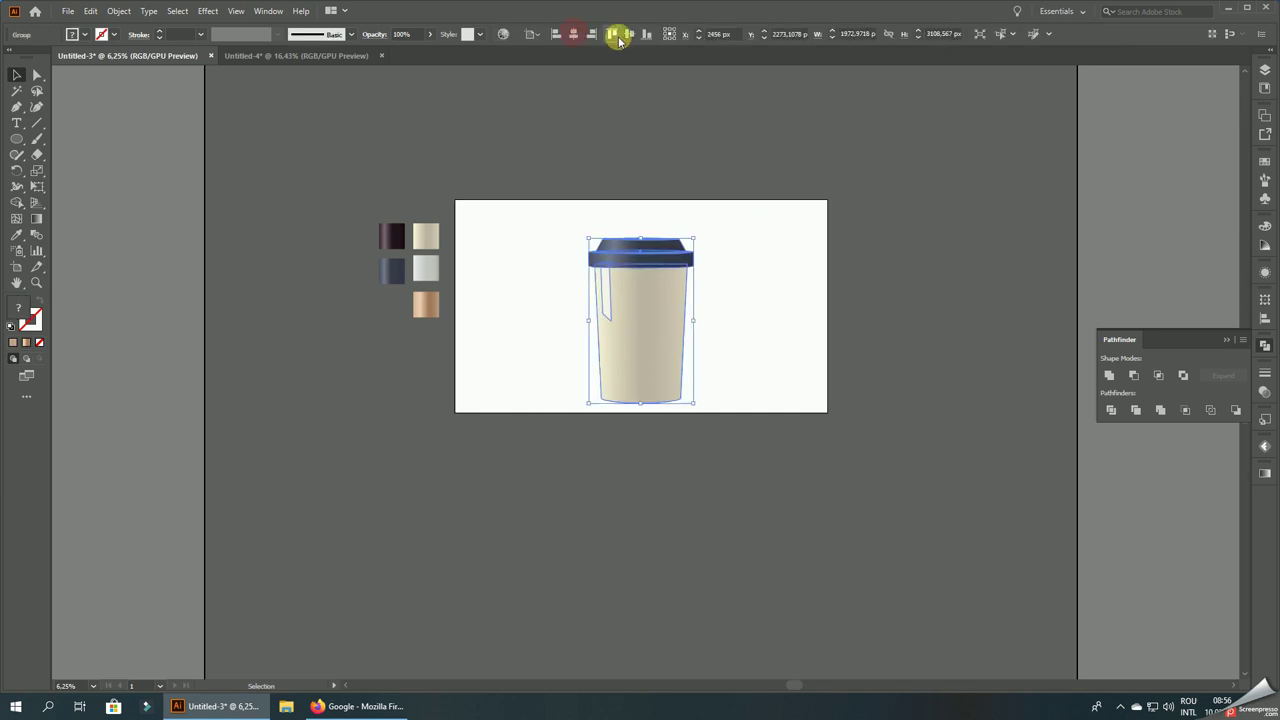
{"action": "left_click", "coordinate": [630, 34]}
{"action": "left_click", "coordinate": [800, 298]}
- Re-centre the cup group and move the bronze ellipse just below the cup's base
{"action": "scroll", "coordinate": [768, 360], "scroll_direction": "up", "scroll_amount": 1}
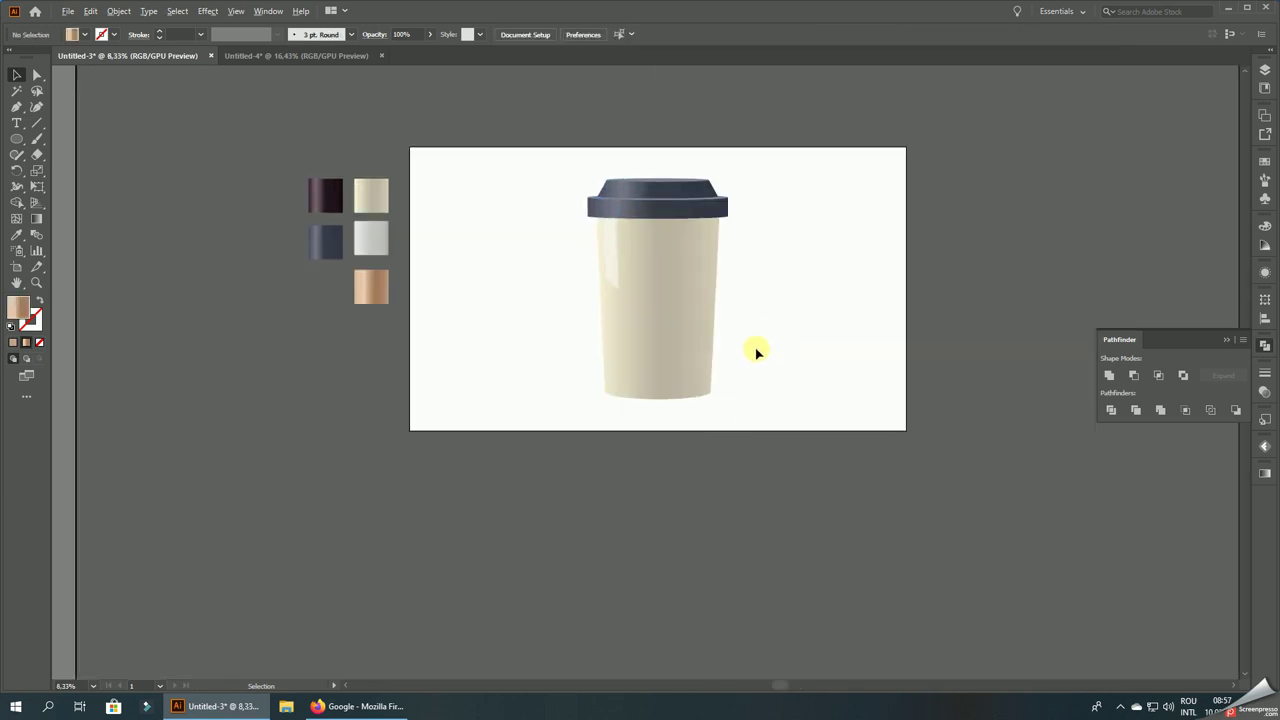
{"action": "scroll", "coordinate": [681, 418], "scroll_direction": "up", "scroll_amount": 1}
{"action": "scroll", "coordinate": [461, 337], "scroll_direction": "down", "scroll_amount": 3}
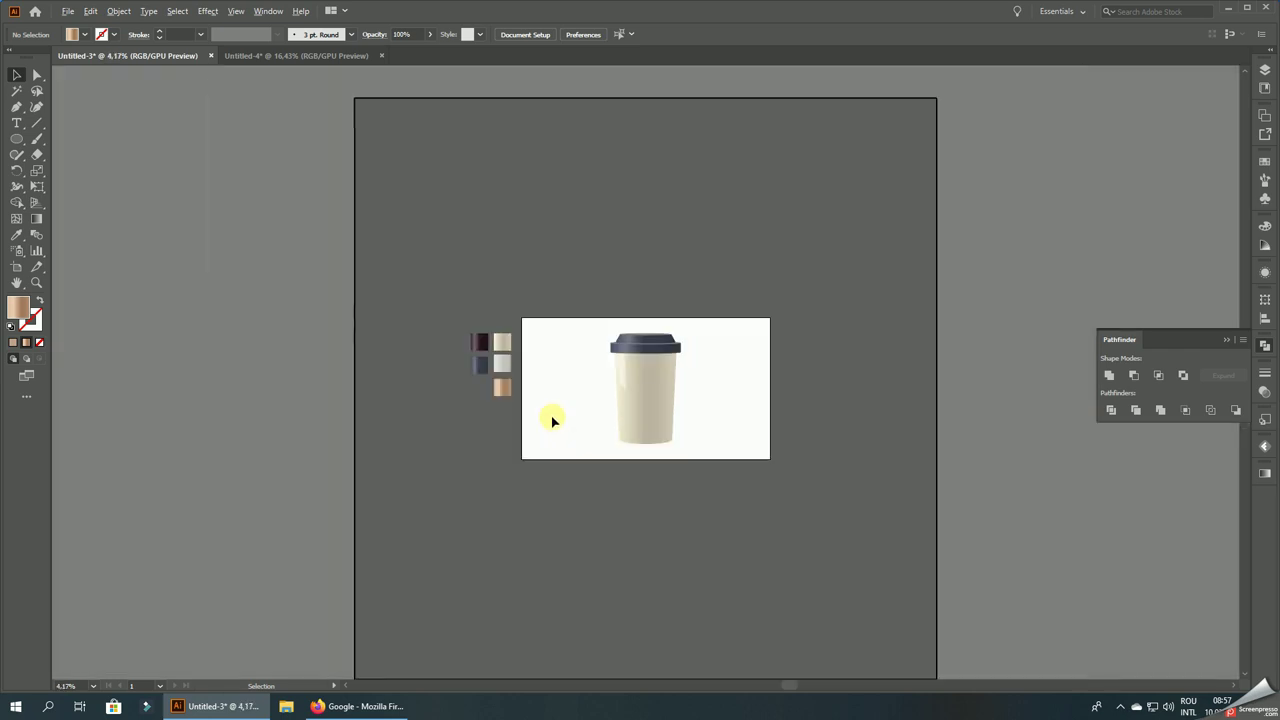
{"action": "left_click_drag", "start_coordinate": [549, 420], "coordinate": [686, 451]}
{"action": "left_click", "coordinate": [704, 423]}
{"action": "left_click", "coordinate": [608, 377]}
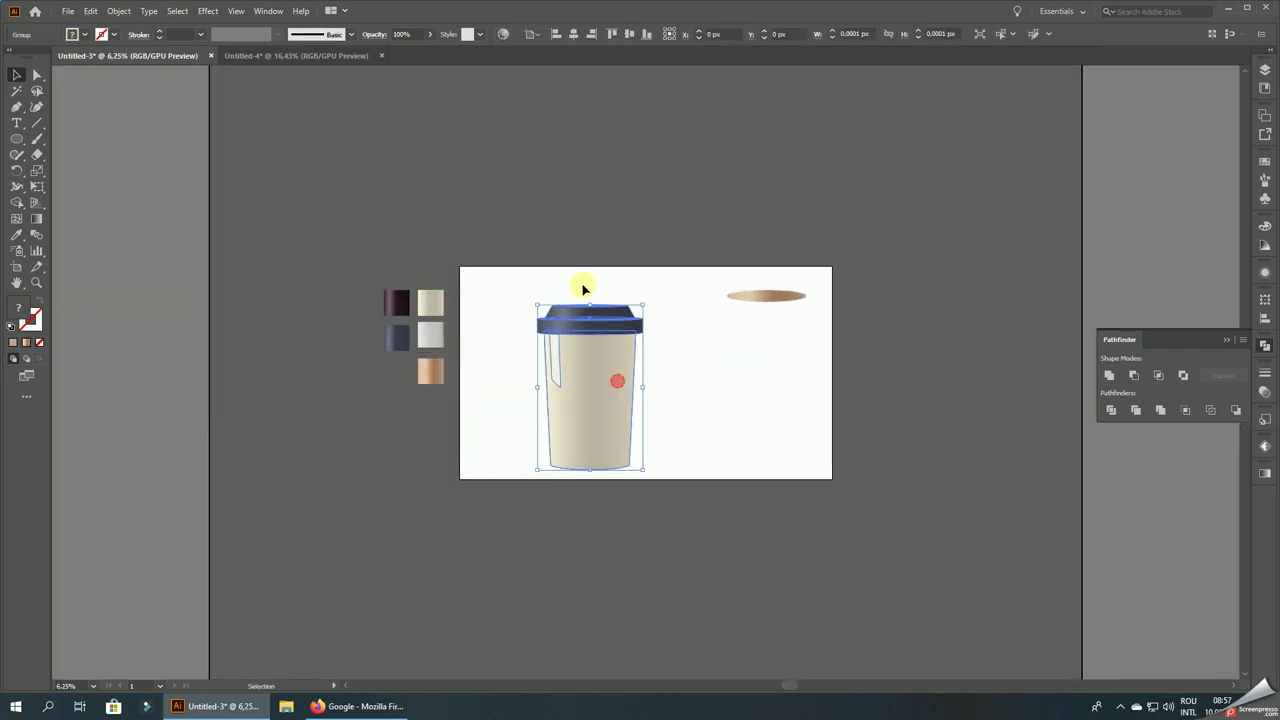
{"action": "left_click", "coordinate": [574, 34]}
{"action": "left_click", "coordinate": [629, 34]}
{"action": "left_click", "coordinate": [803, 391]}
{"action": "scroll", "coordinate": [736, 360], "scroll_direction": "up", "scroll_amount": 3}
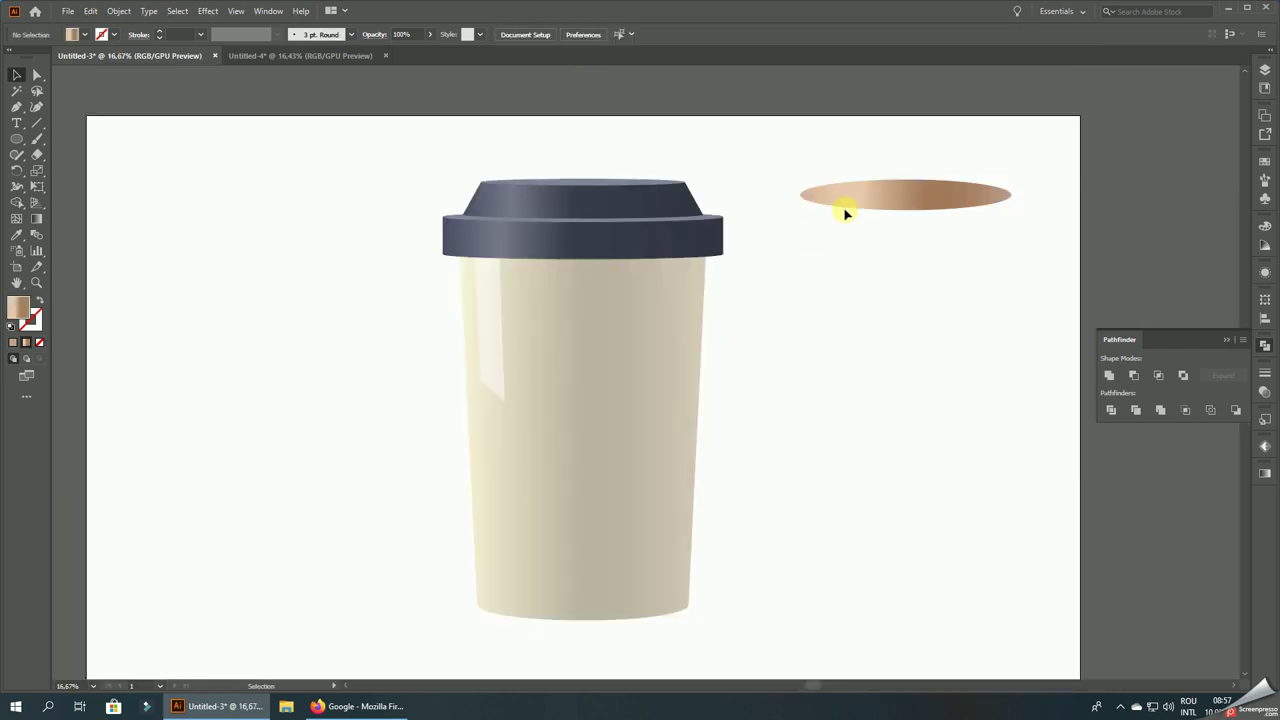
{"action": "left_click_drag", "start_coordinate": [846, 209], "coordinate": [559, 643]}
{"action": "scroll", "coordinate": [913, 456], "scroll_direction": "down", "scroll_amount": 3}
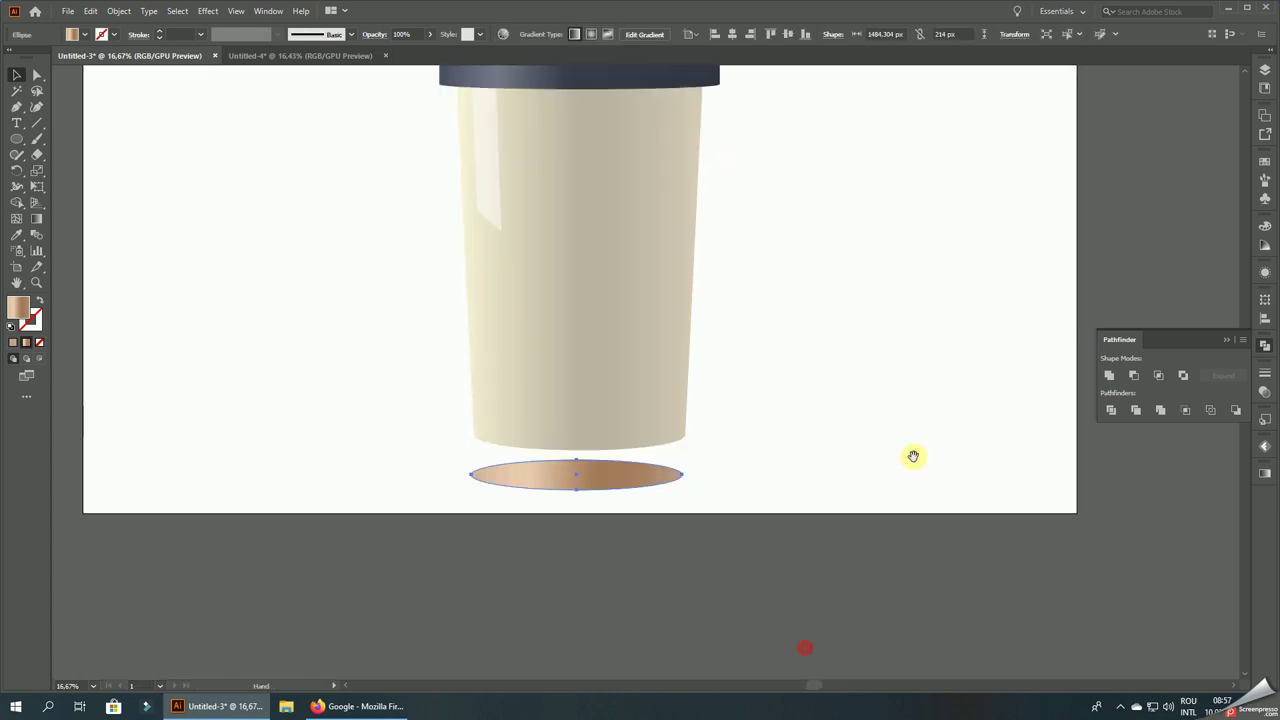
- Make the ellipse gradient radial with two stops, black on the left, white on the right
{"action": "left_click", "coordinate": [1265, 472]}
{"action": "left_click", "coordinate": [1174, 590]}
{"action": "left_click_drag", "start_coordinate": [1165, 606], "coordinate": [1137, 620]}
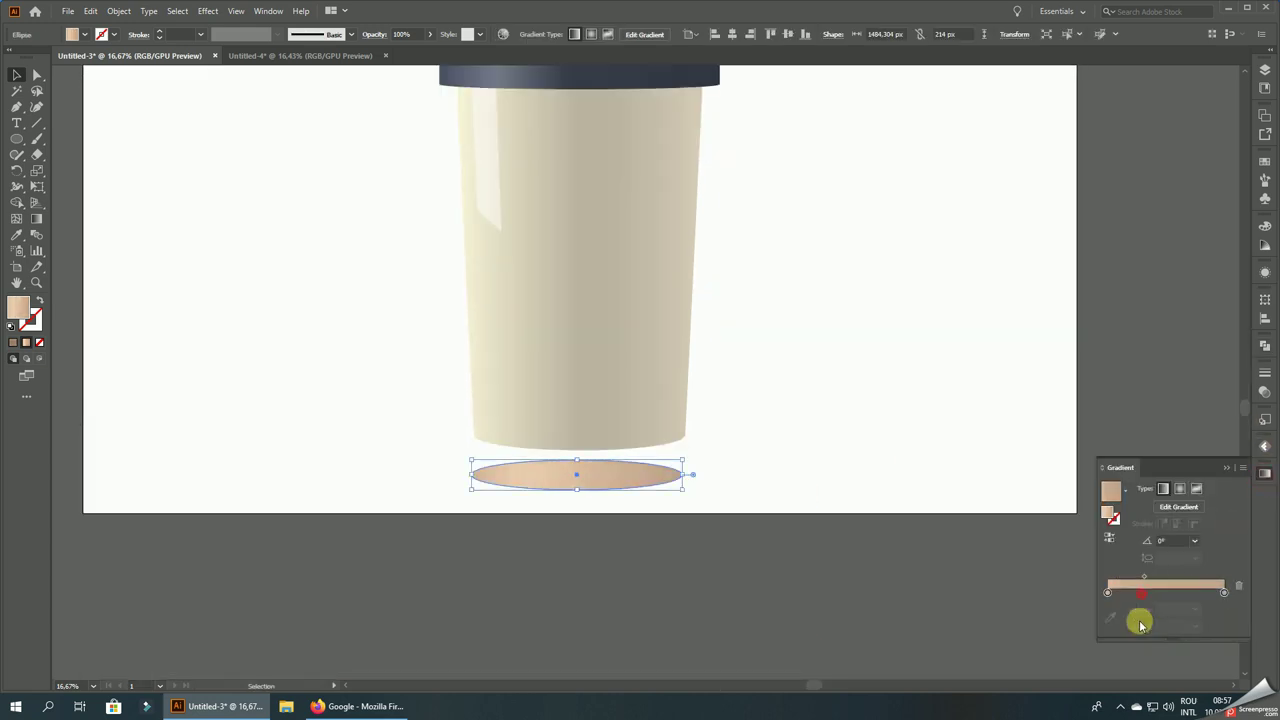
{"action": "left_click", "coordinate": [1179, 488]}
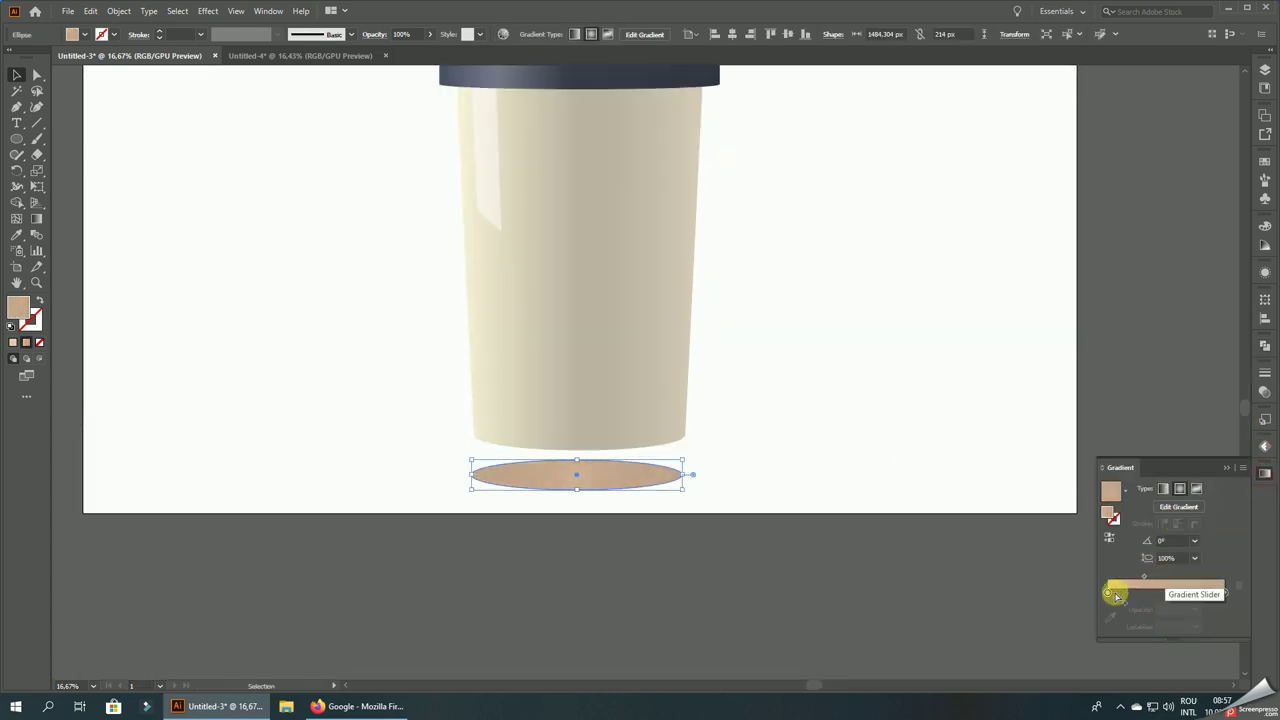
{"action": "double_click", "coordinate": [1108, 593]}
{"action": "left_click", "coordinate": [1052, 491]}
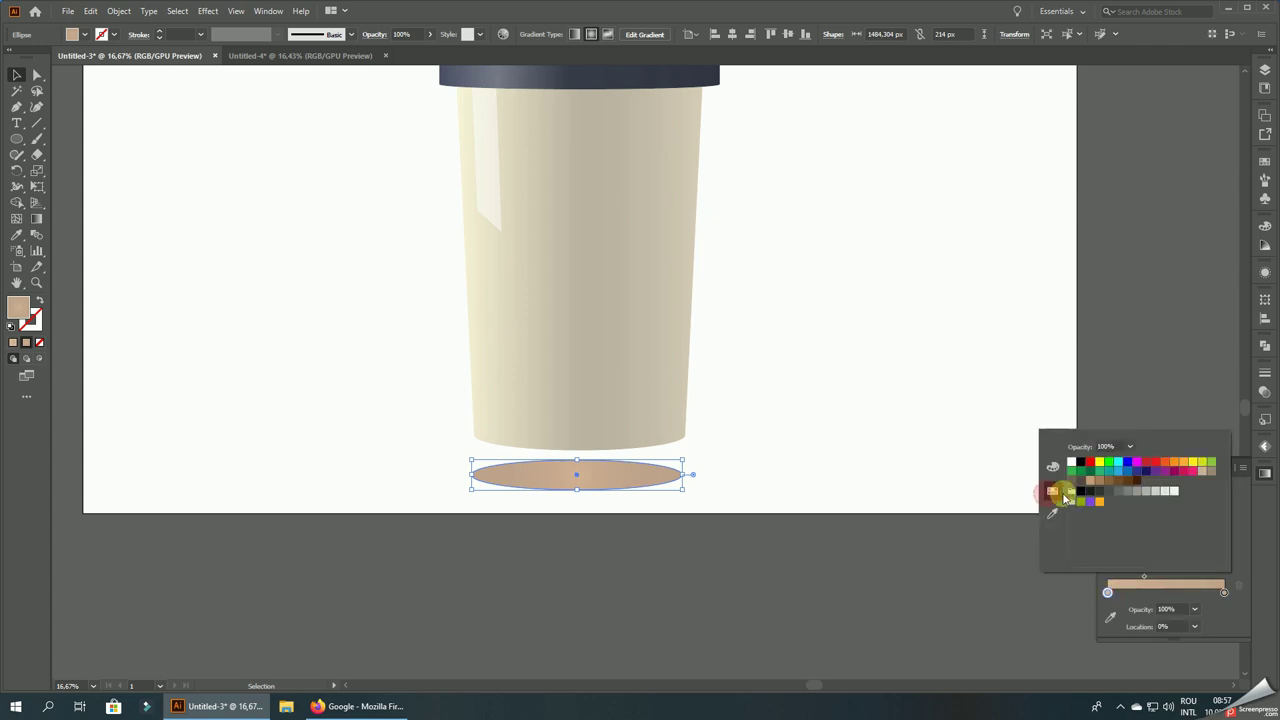
{"action": "double_click", "coordinate": [1224, 593]}
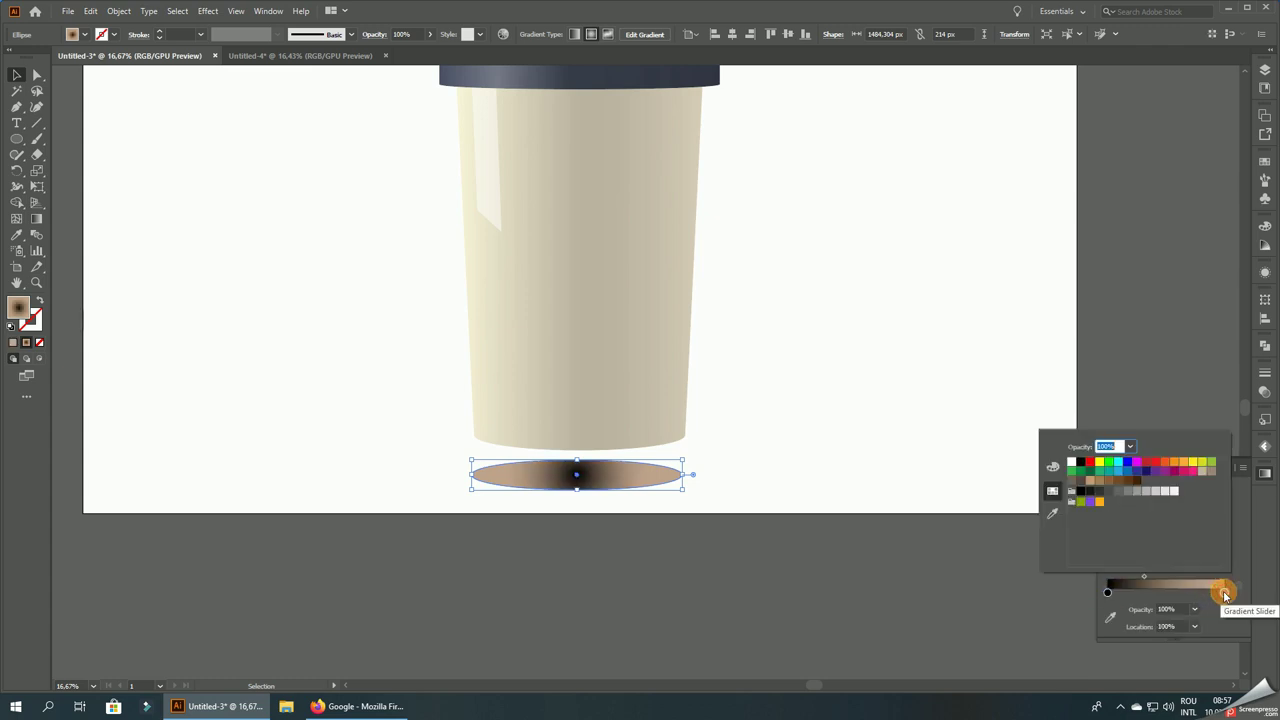
{"action": "left_click", "coordinate": [1071, 461]}
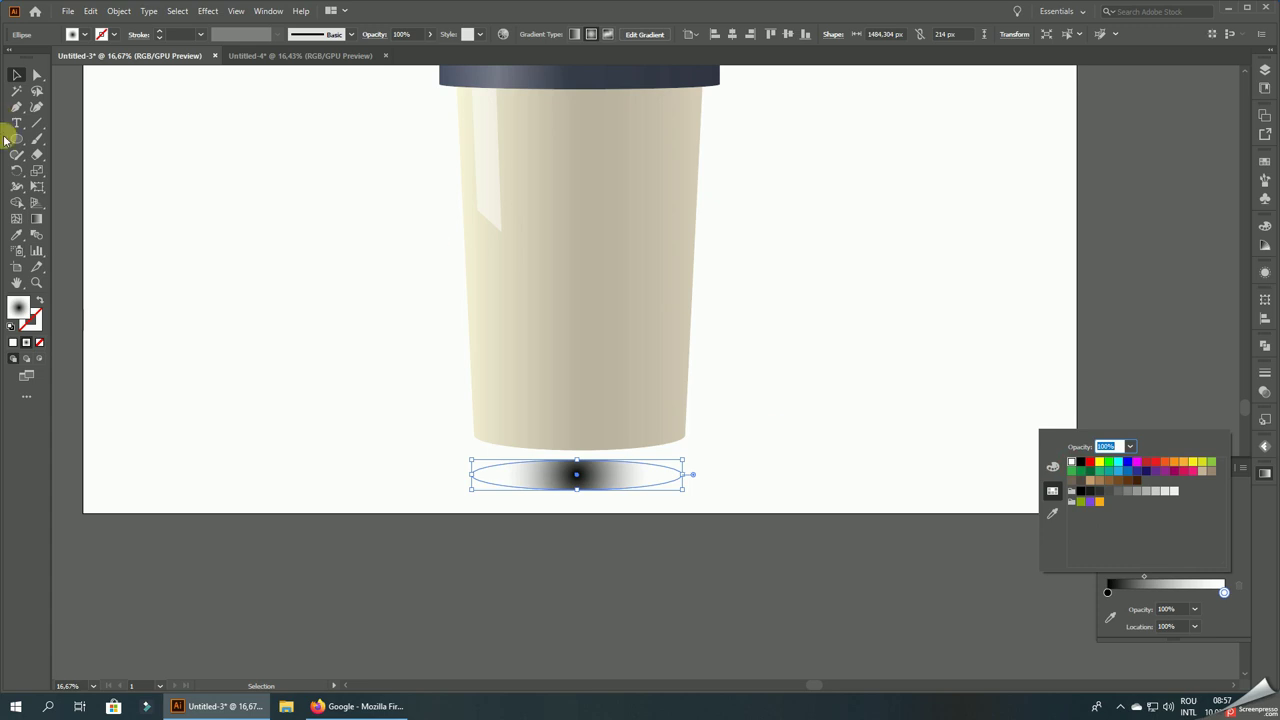
- Stretch and flatten the radial gradient to the ellipse's shape, widening its black core
{"action": "left_click", "coordinate": [36, 218]}
{"action": "scroll", "coordinate": [628, 471], "scroll_direction": "up", "scroll_amount": 2}
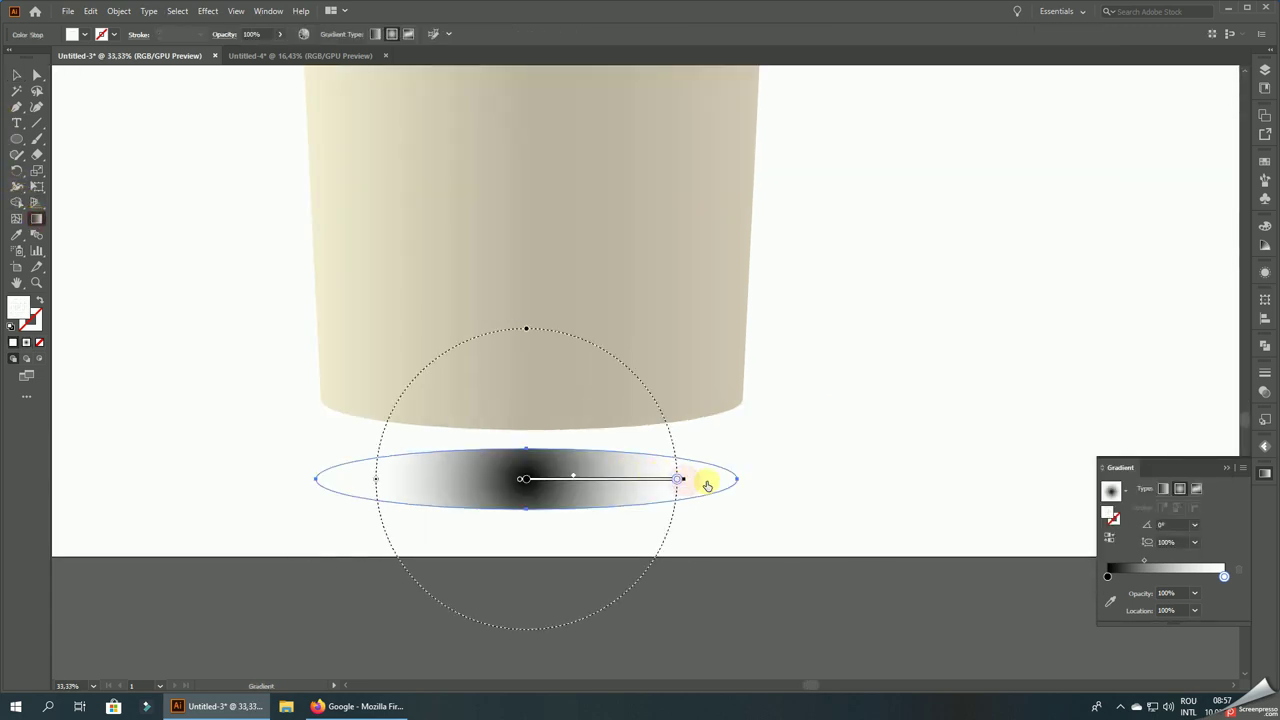
{"action": "scroll", "coordinate": [683, 483], "scroll_direction": "up", "scroll_amount": 2}
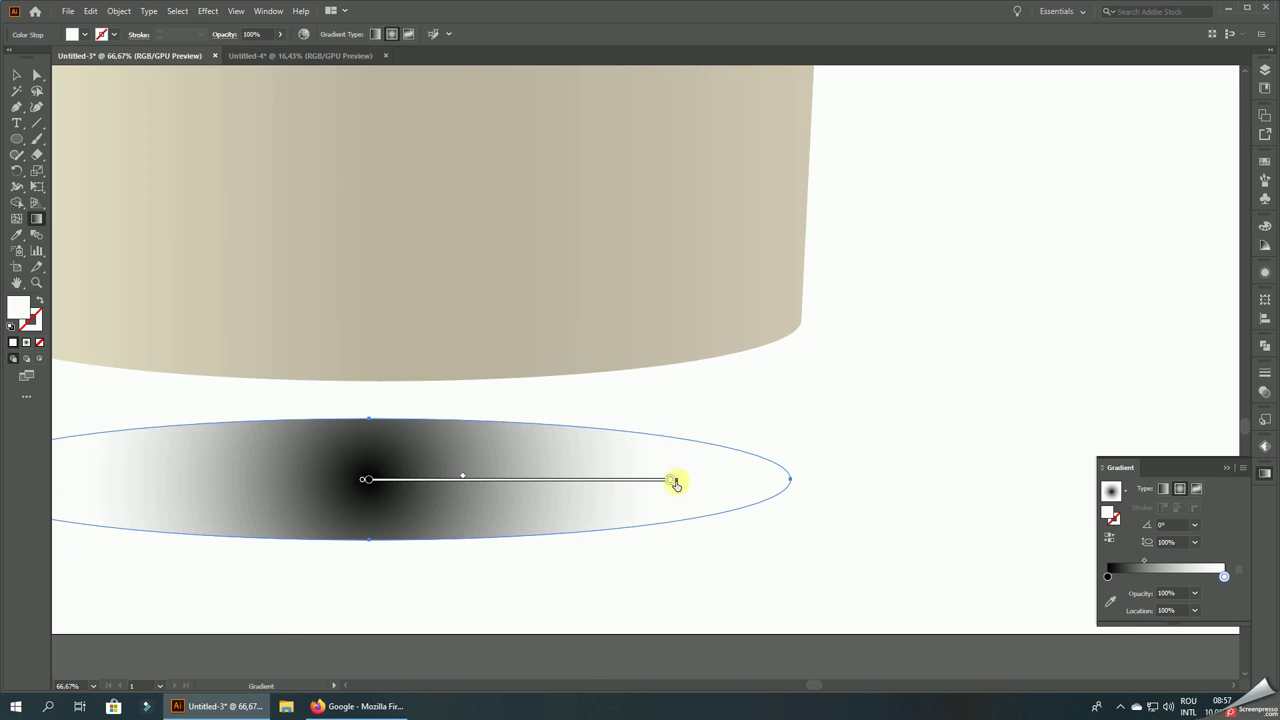
{"action": "left_click_drag", "start_coordinate": [668, 480], "coordinate": [790, 482]}
{"action": "scroll", "coordinate": [791, 484], "scroll_direction": "down", "scroll_amount": 2}
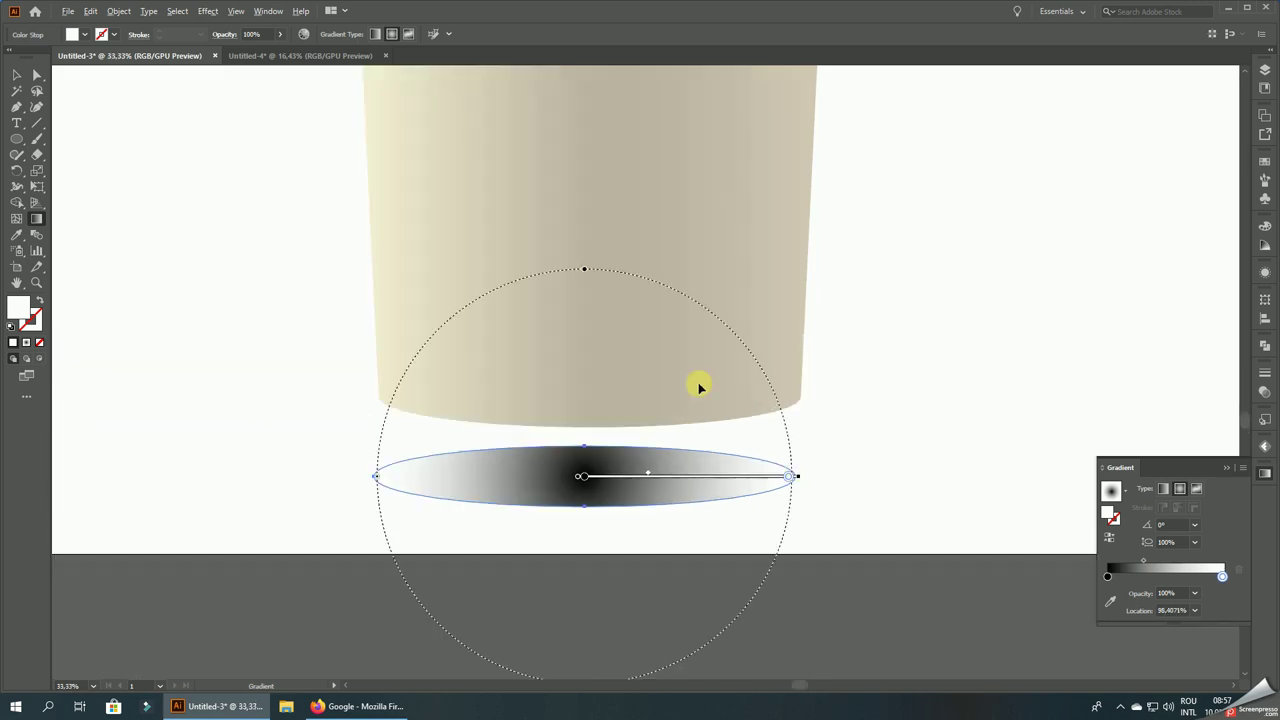
{"action": "mouse_move", "coordinate": [586, 270]}
{"action": "left_mouse_down"}
{"action": "mouse_move", "coordinate": [596, 450]}
{"action": "mouse_move", "coordinate": [754, 495]}
{"action": "mouse_move", "coordinate": [820, 486]}
{"action": "left_mouse_up"}
{"action": "scroll", "coordinate": [585, 472], "scroll_direction": "up", "scroll_amount": 1}
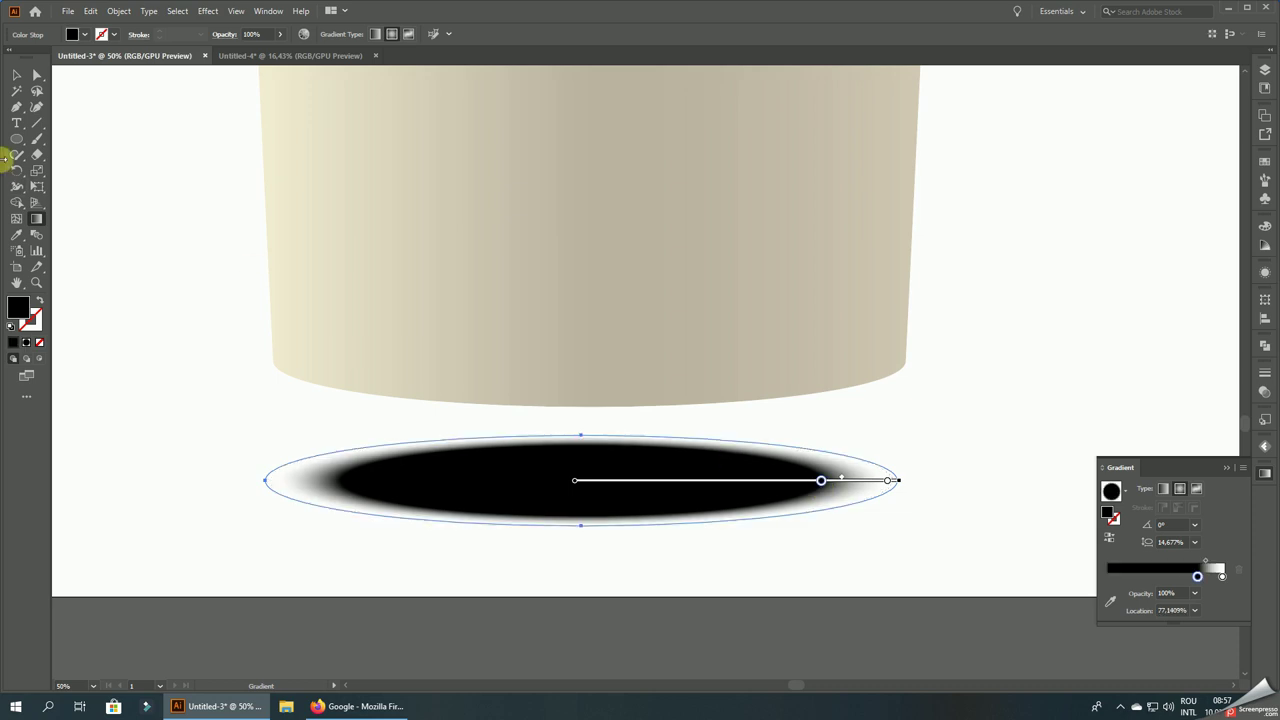
- Move the shadow ellipse up under the cup's bottom and widen it
{"action": "left_click", "coordinate": [16, 75]}
{"action": "left_click_drag", "start_coordinate": [610, 437], "coordinate": [605, 350]}
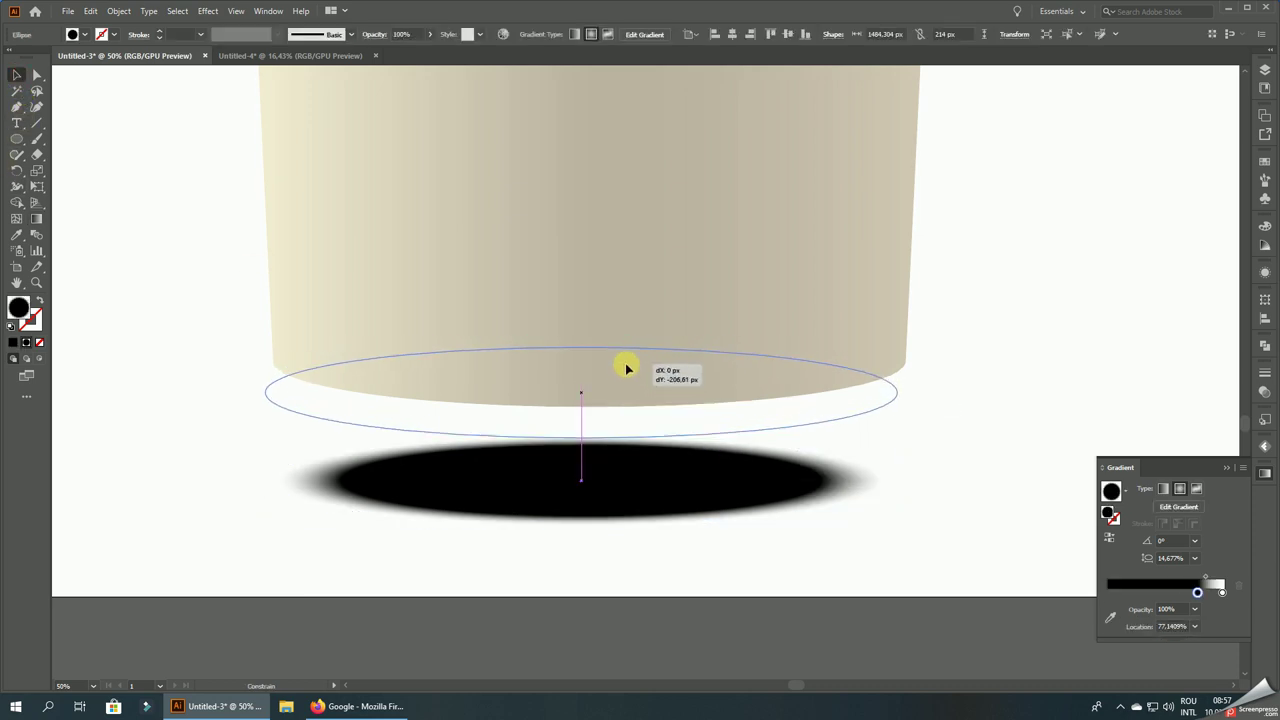
{"action": "right_click", "coordinate": [603, 360]}
{"action": "key", "text": "Escape"}
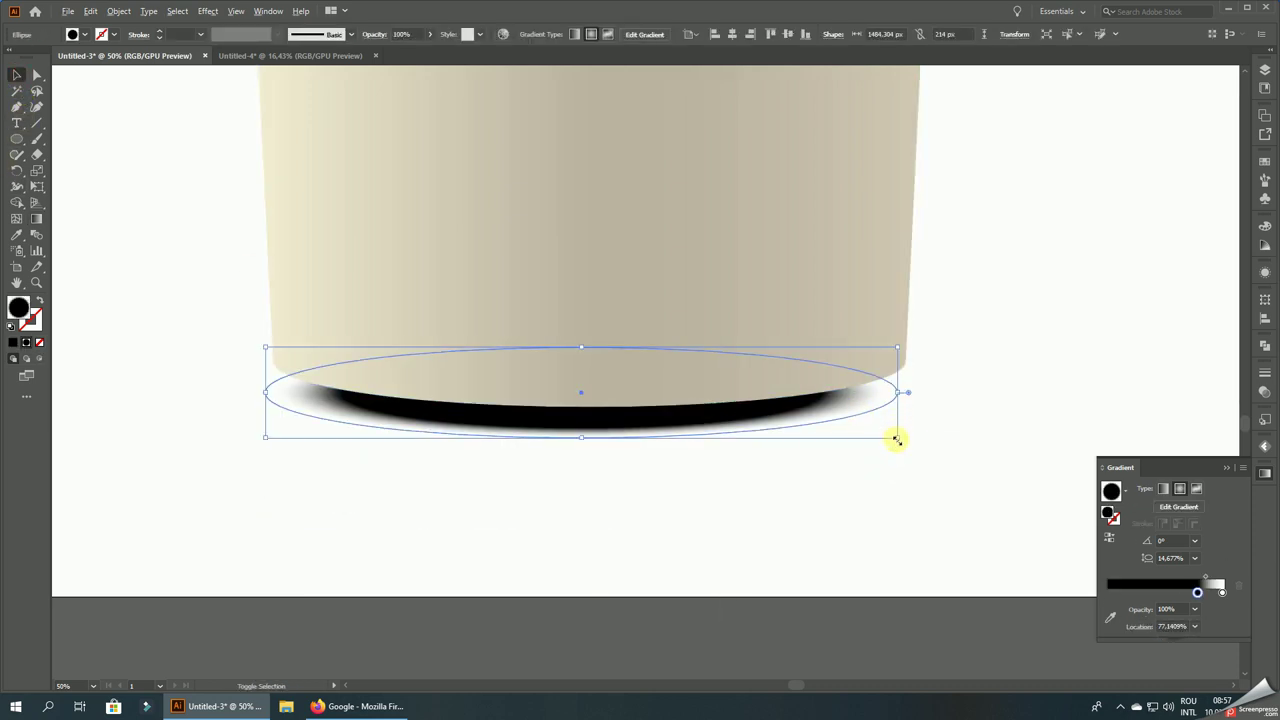
{"action": "mouse_move", "coordinate": [897, 437]}
{"action": "left_mouse_down"}
{"action": "mouse_move", "coordinate": [930, 470]}
{"action": "mouse_move", "coordinate": [763, 409]}
{"action": "mouse_move", "coordinate": [808, 386]}
{"action": "left_mouse_up"}
{"action": "scroll", "coordinate": [763, 409], "scroll_direction": "up", "scroll_amount": 2}
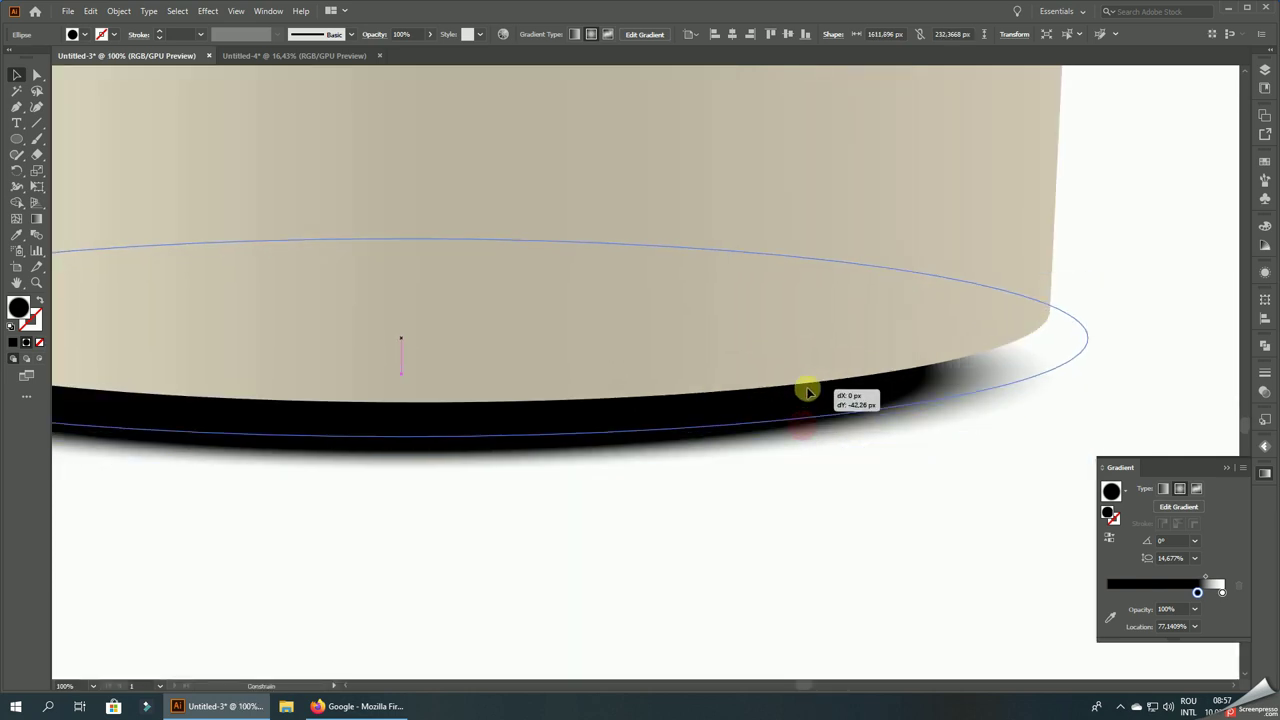
{"action": "scroll", "coordinate": [697, 412], "scroll_direction": "down", "scroll_amount": 2}
{"action": "left_click_drag", "start_coordinate": [893, 419], "coordinate": [900, 430]}
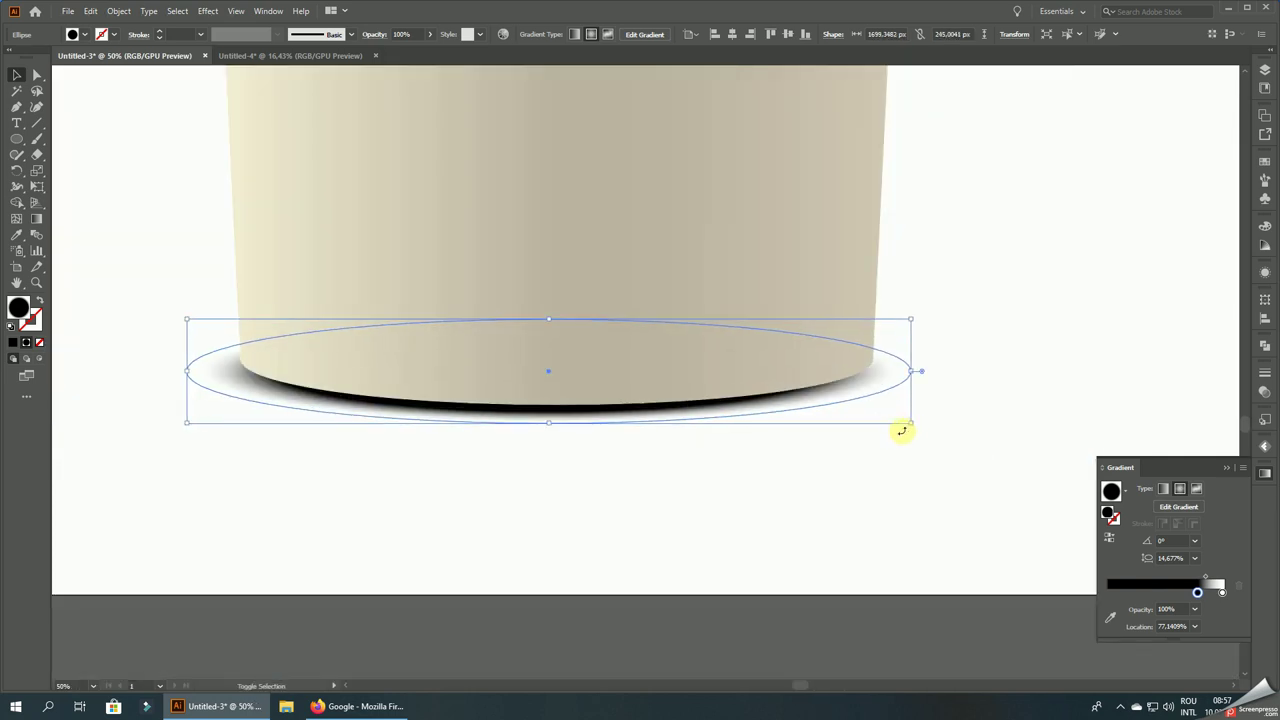
- Nudge the shadow ellipse up, centre it horizontally, and narrow it slightly
{"action": "scroll", "coordinate": [593, 419], "scroll_direction": "up", "scroll_amount": 1}
{"action": "left_click_drag", "start_coordinate": [593, 419], "coordinate": [593, 413]}
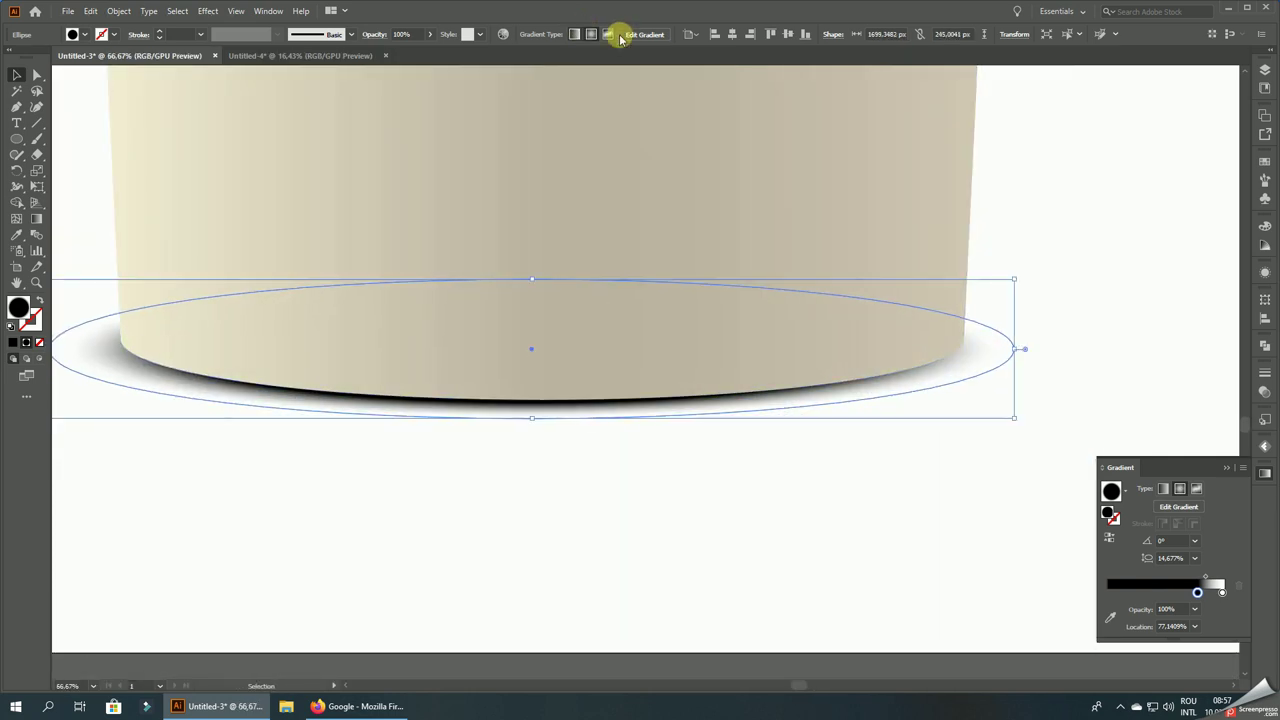
{"action": "left_click", "coordinate": [733, 35]}
{"action": "left_click_drag", "start_coordinate": [1023, 278], "coordinate": [1012, 278]}
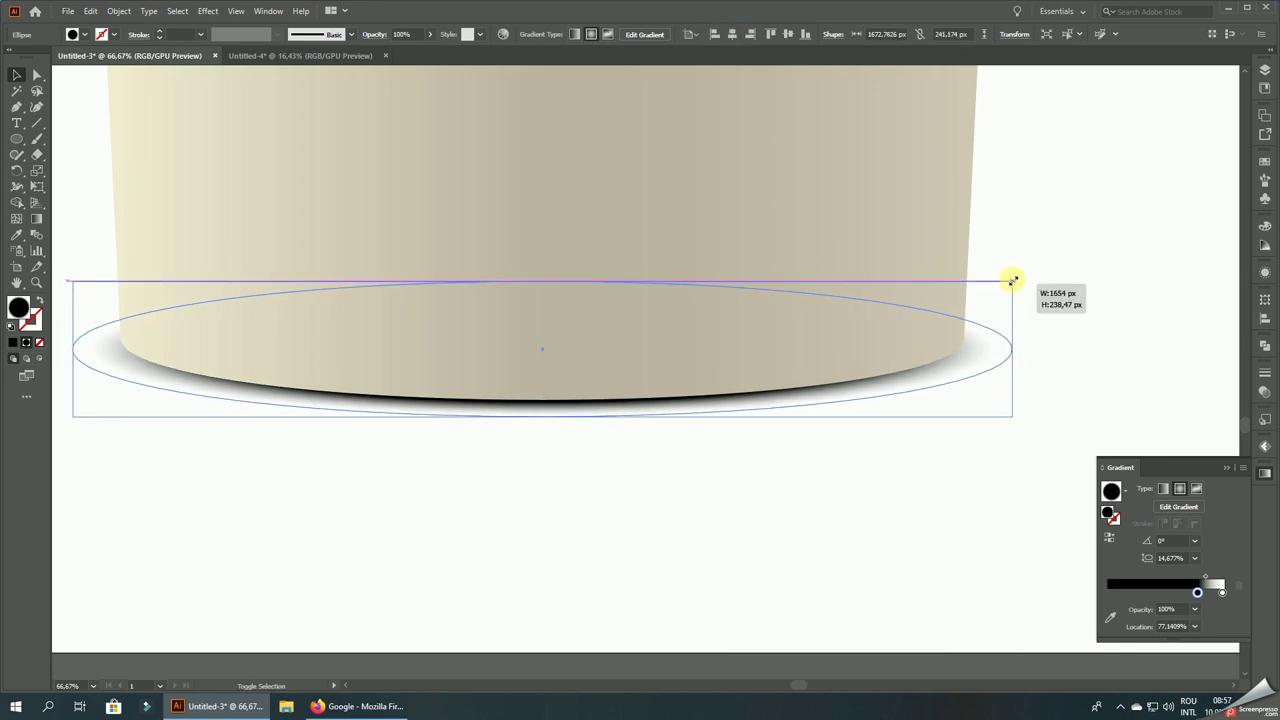
{"action": "left_click", "coordinate": [791, 526]}
{"action": "scroll", "coordinate": [670, 500], "scroll_direction": "down", "scroll_amount": 3}
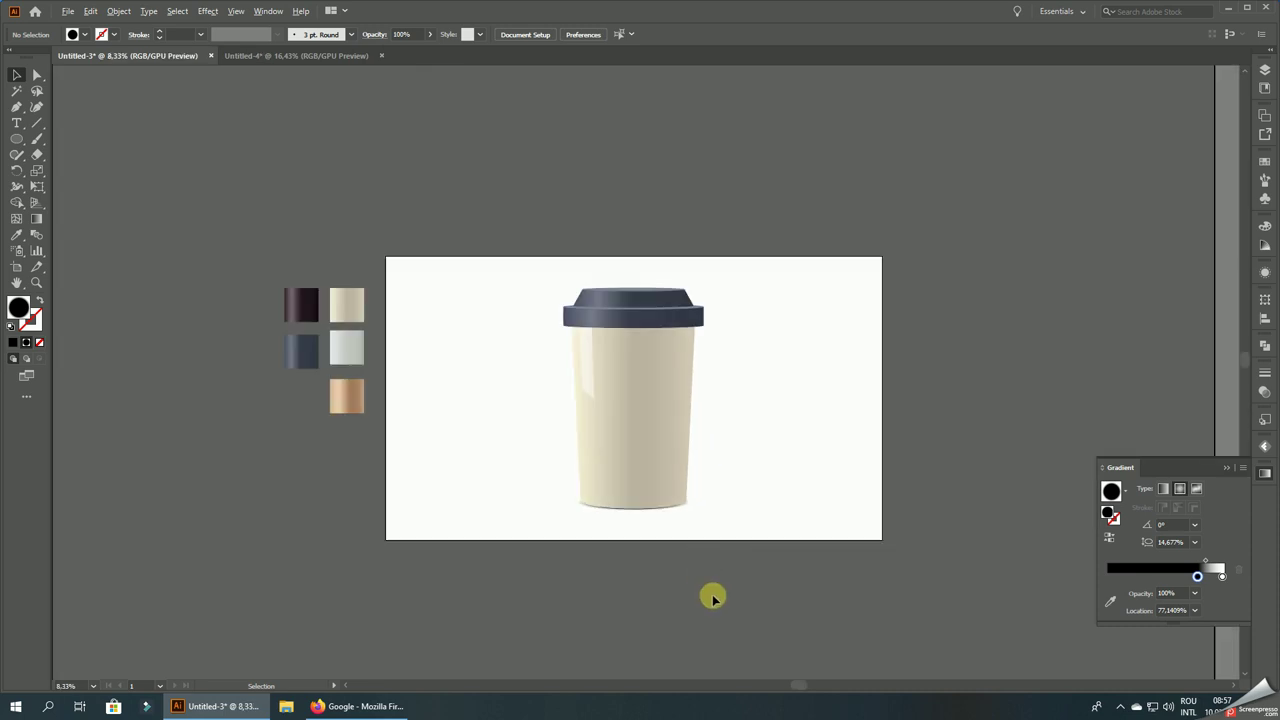
{"action": "scroll", "coordinate": [711, 594], "scroll_direction": "up", "scroll_amount": 1}
{"action": "scroll", "coordinate": [643, 549], "scroll_direction": "up", "scroll_amount": 1}
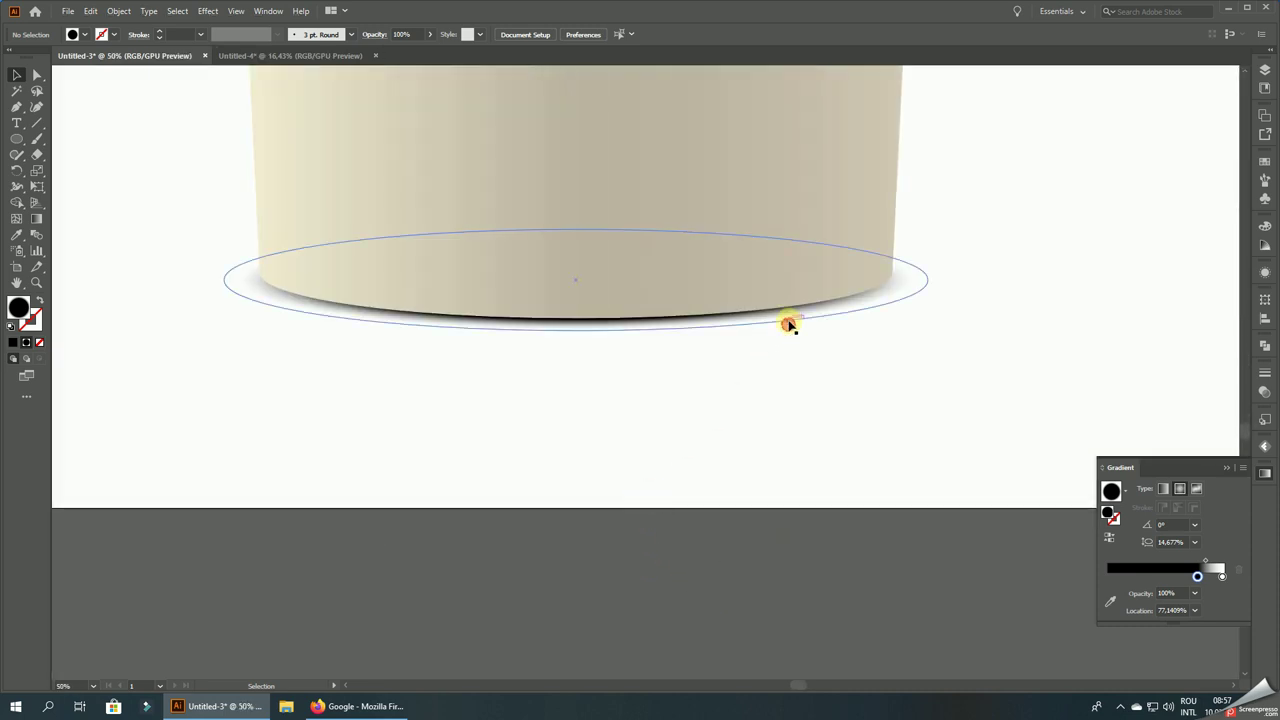
- Fade the shadow gradient's outer white stop to 0% opacity and enlarge the ellipse slightly
{"action": "left_click", "coordinate": [789, 321]}
{"action": "left_click", "coordinate": [1222, 592]}
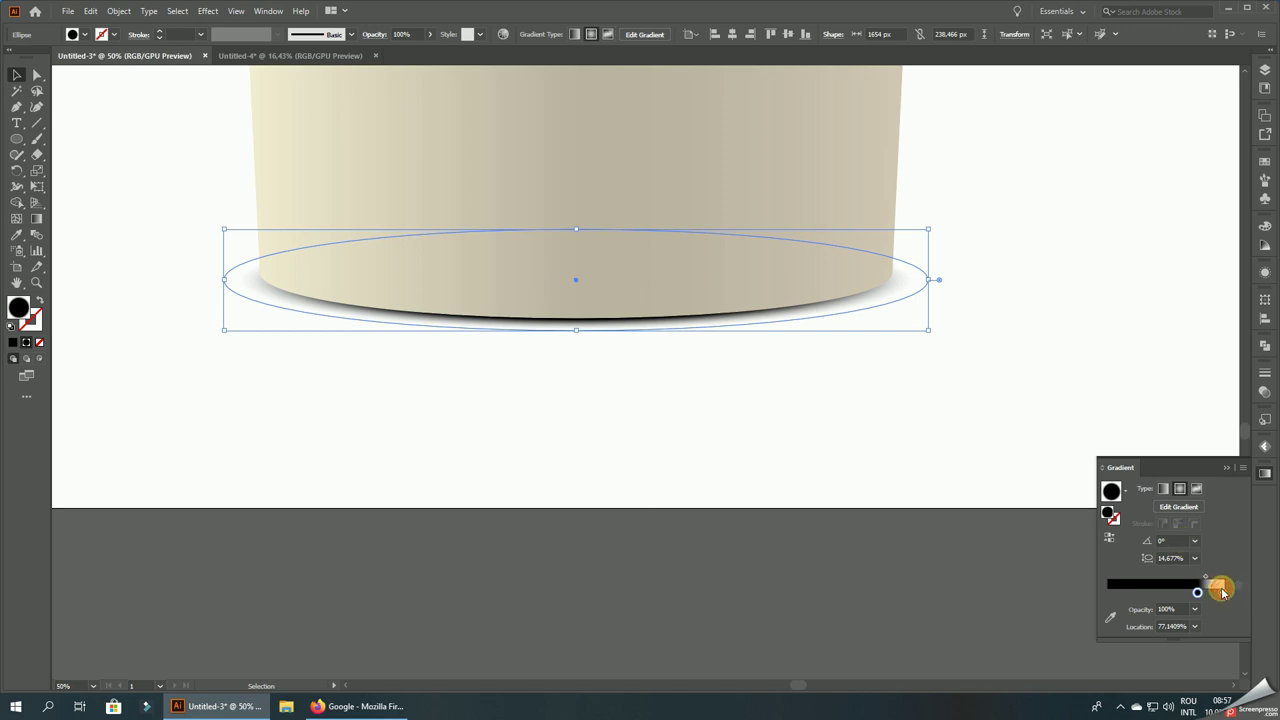
{"action": "left_click", "coordinate": [1194, 609]}
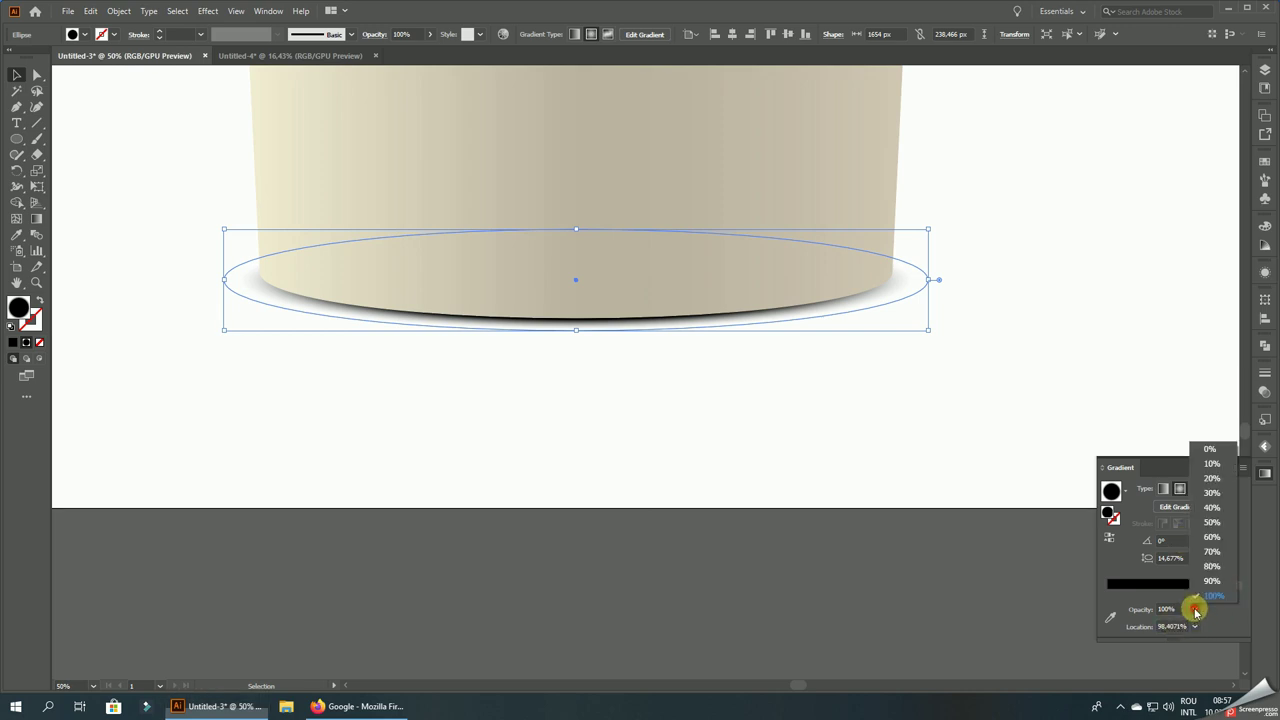
{"action": "left_click", "coordinate": [1212, 449]}
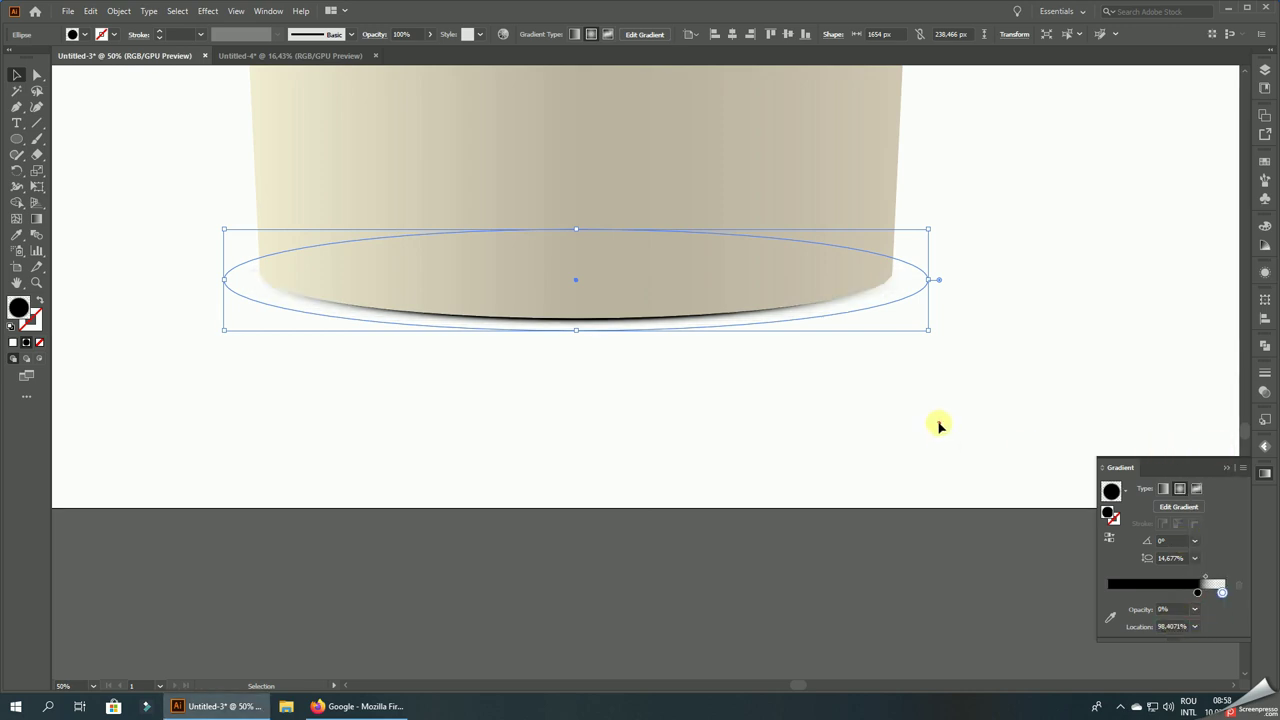
{"action": "left_click_drag", "start_coordinate": [929, 331], "coordinate": [943, 333]}
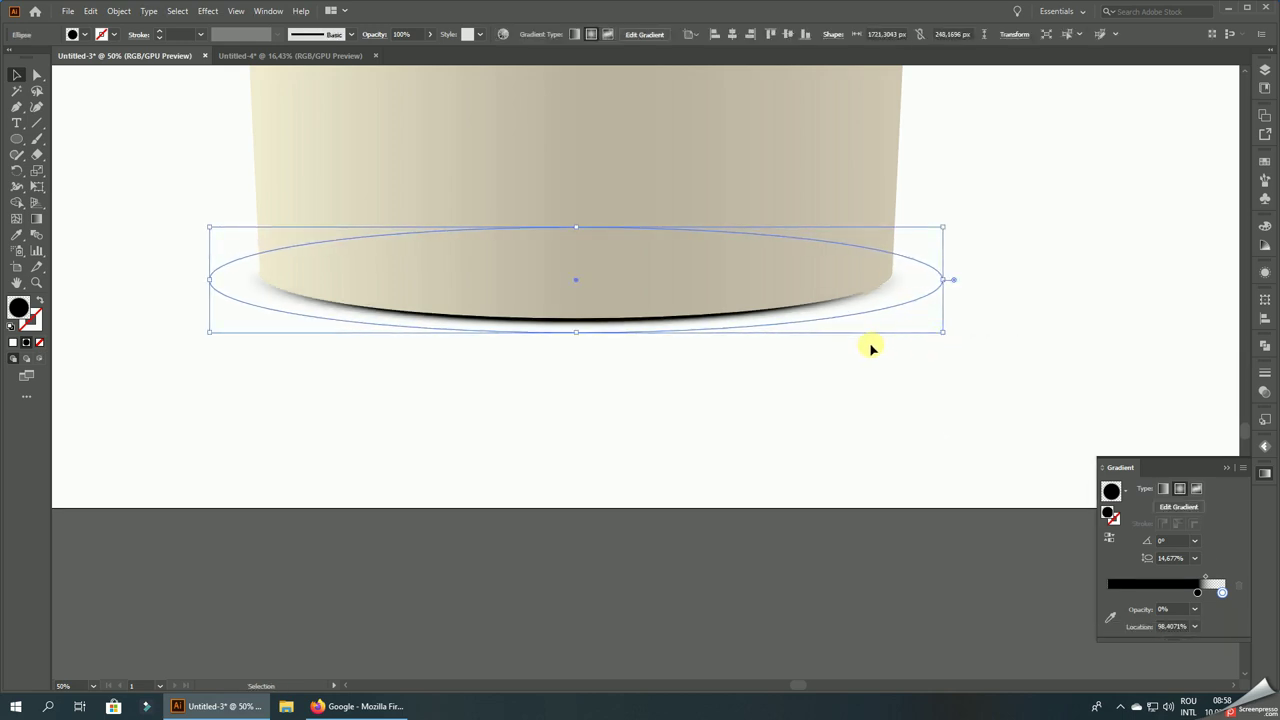
{"action": "left_click", "coordinate": [863, 429]}
{"action": "scroll", "coordinate": [735, 520], "scroll_direction": "down", "scroll_amount": 4}
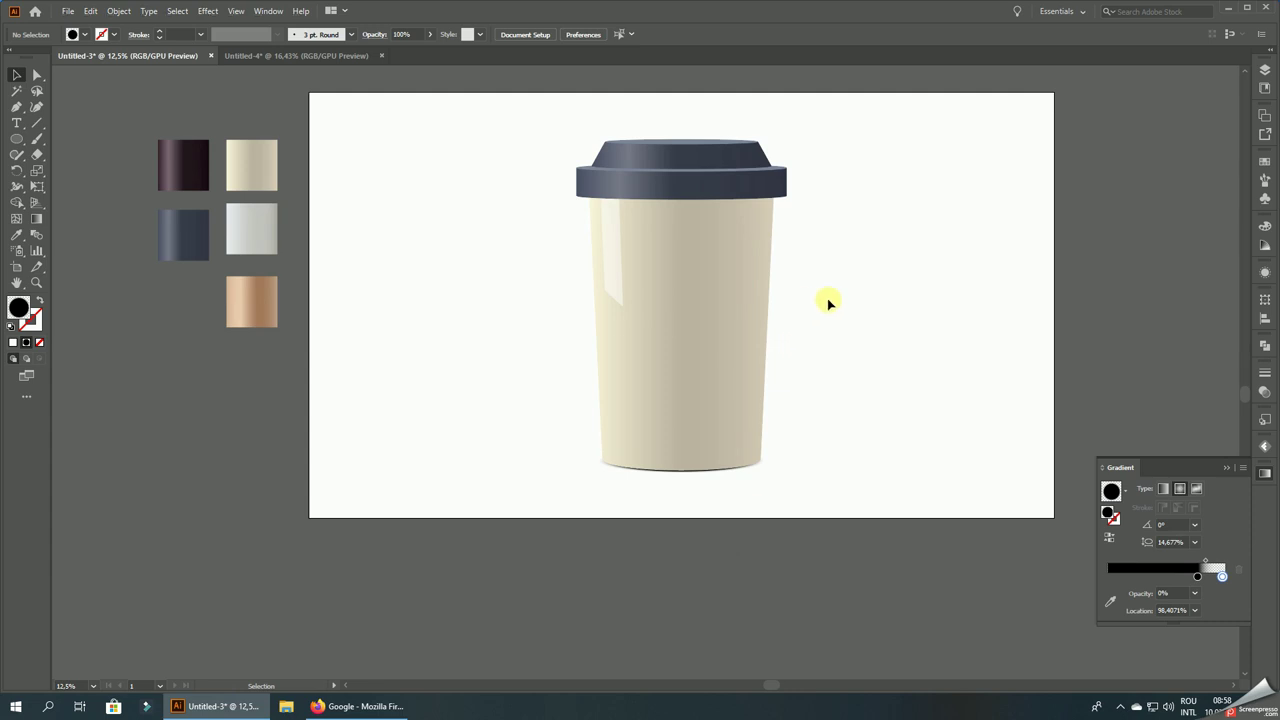
- Create a placeholder text object left of the cup and replace its Lorem ipsum text with COFFEE
{"action": "left_click_drag", "start_coordinate": [376, 180], "coordinate": [427, 276]}
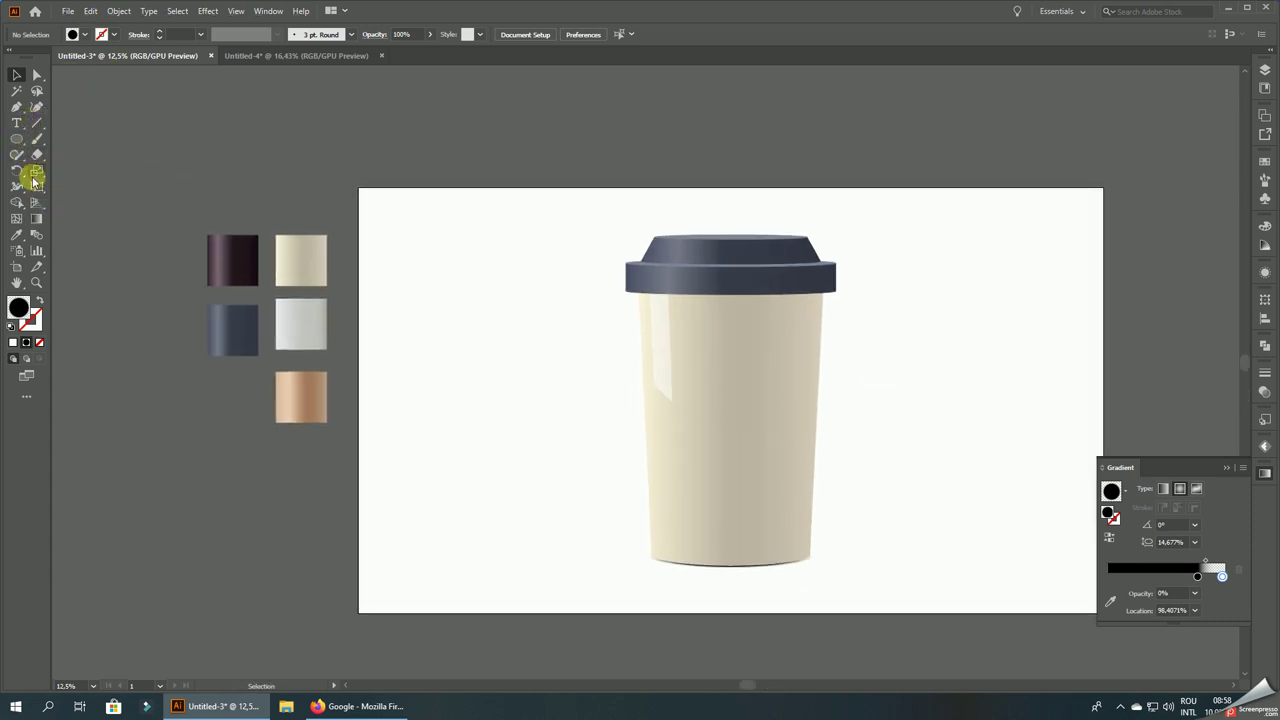
{"action": "left_click", "coordinate": [17, 126]}
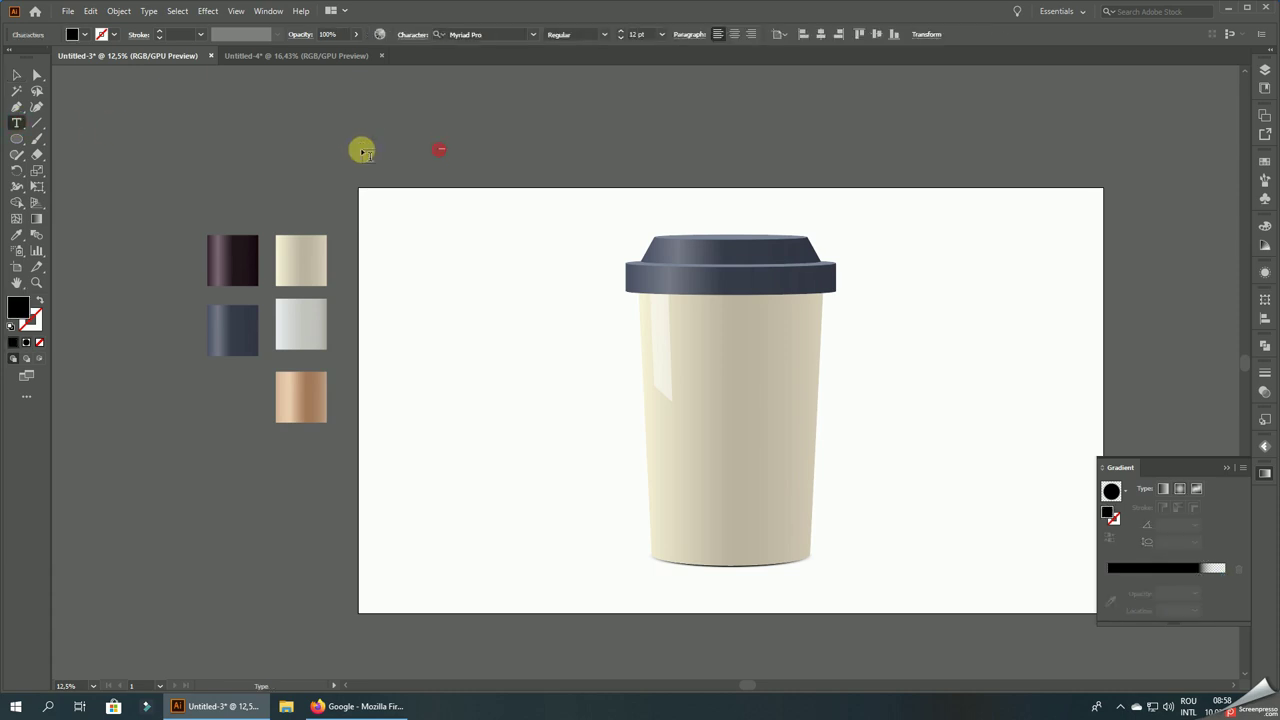
{"action": "left_click", "coordinate": [445, 152]}
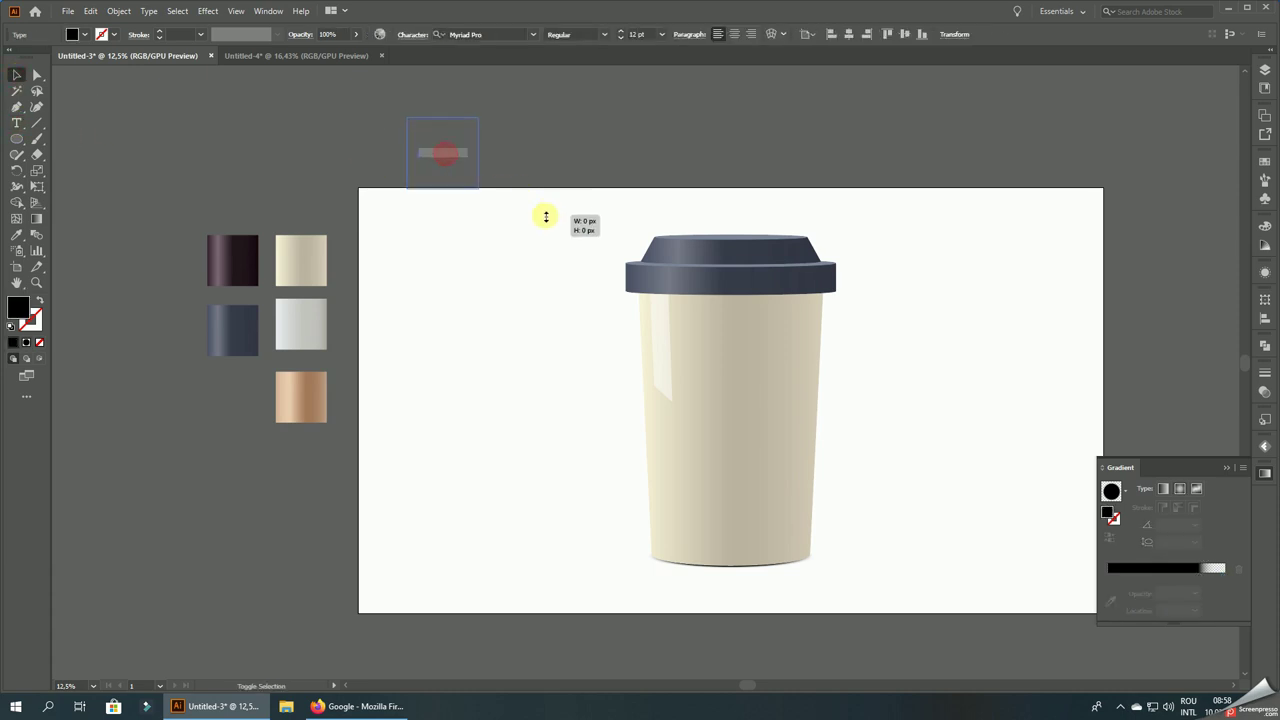
{"action": "key", "text": "Escape"}
{"action": "left_click_drag", "start_coordinate": [495, 172], "coordinate": [545, 375]}
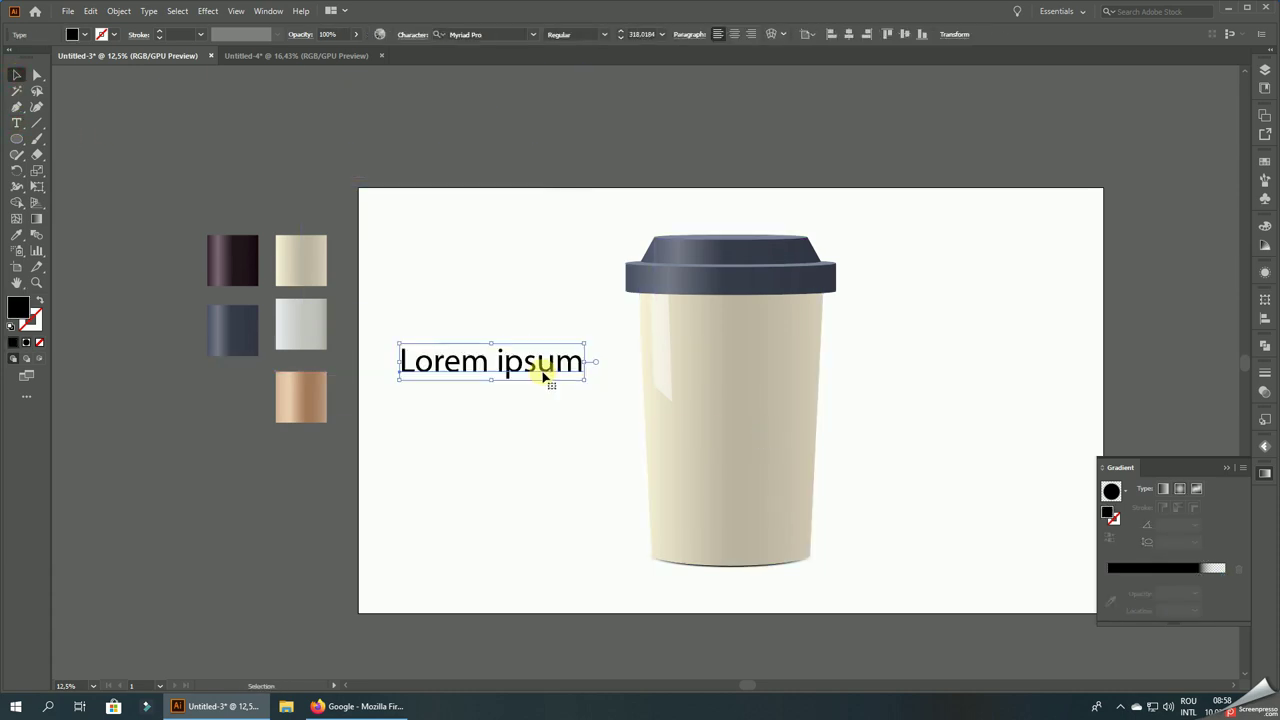
{"action": "left_click", "coordinate": [17, 124]}
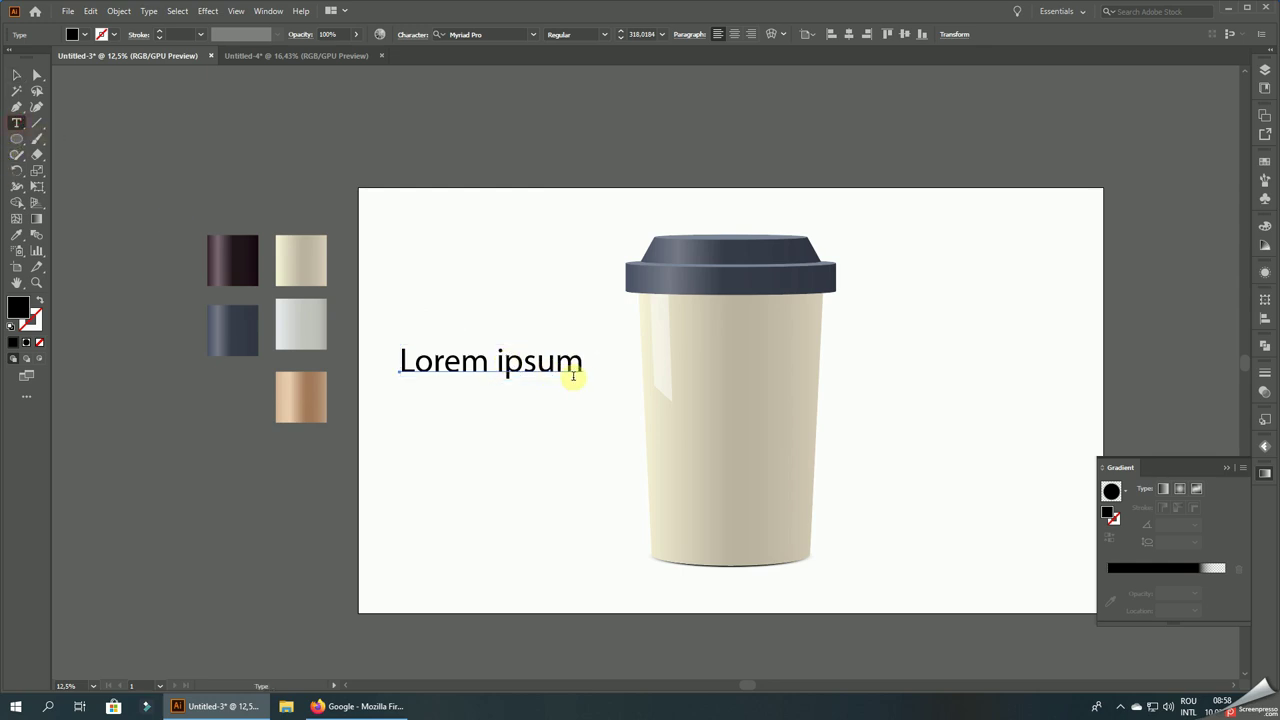
{"action": "left_click_drag", "start_coordinate": [571, 366], "coordinate": [345, 348]}
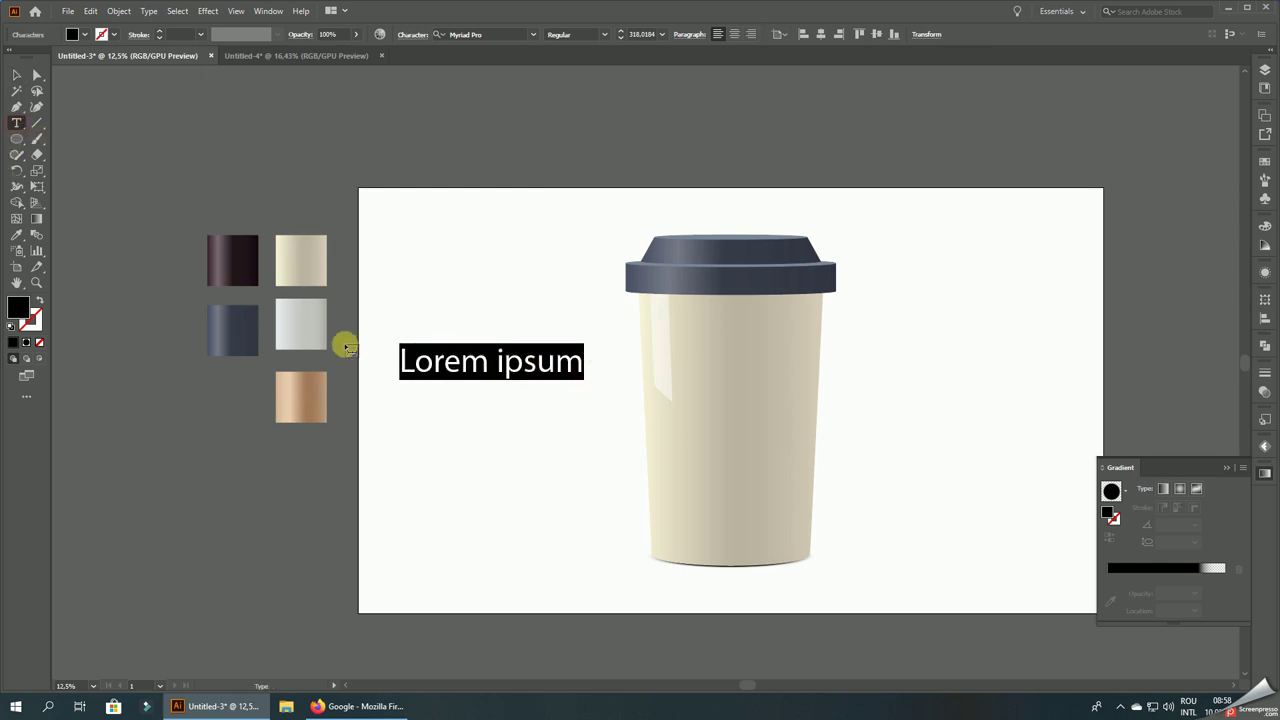
{"action": "type", "text": "c"}
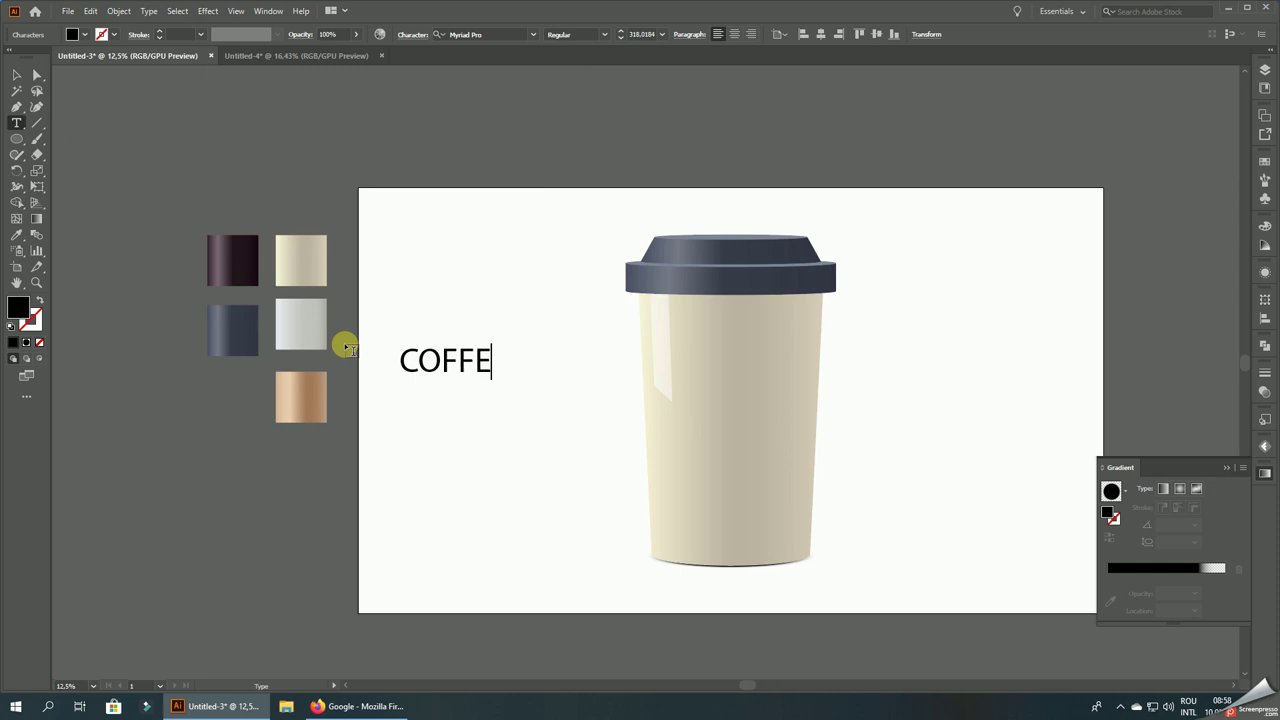
{"action": "left_click", "coordinate": [17, 75]}
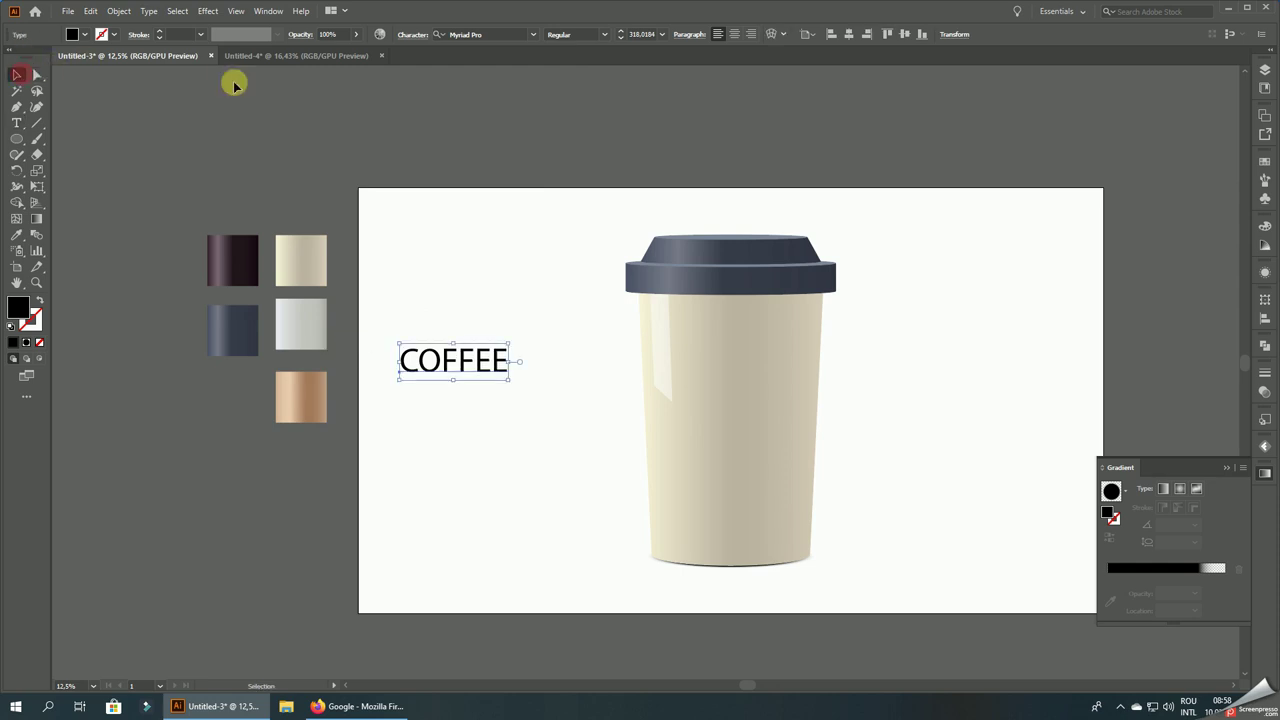
- Move COFFEE onto the cup body, centre it horizontally, and set it in Almaq
{"action": "mouse_move", "coordinate": [480, 368]}
{"action": "left_mouse_down"}
{"action": "mouse_move", "coordinate": [734, 374]}
{"action": "mouse_move", "coordinate": [754, 389]}
{"action": "left_mouse_up"}
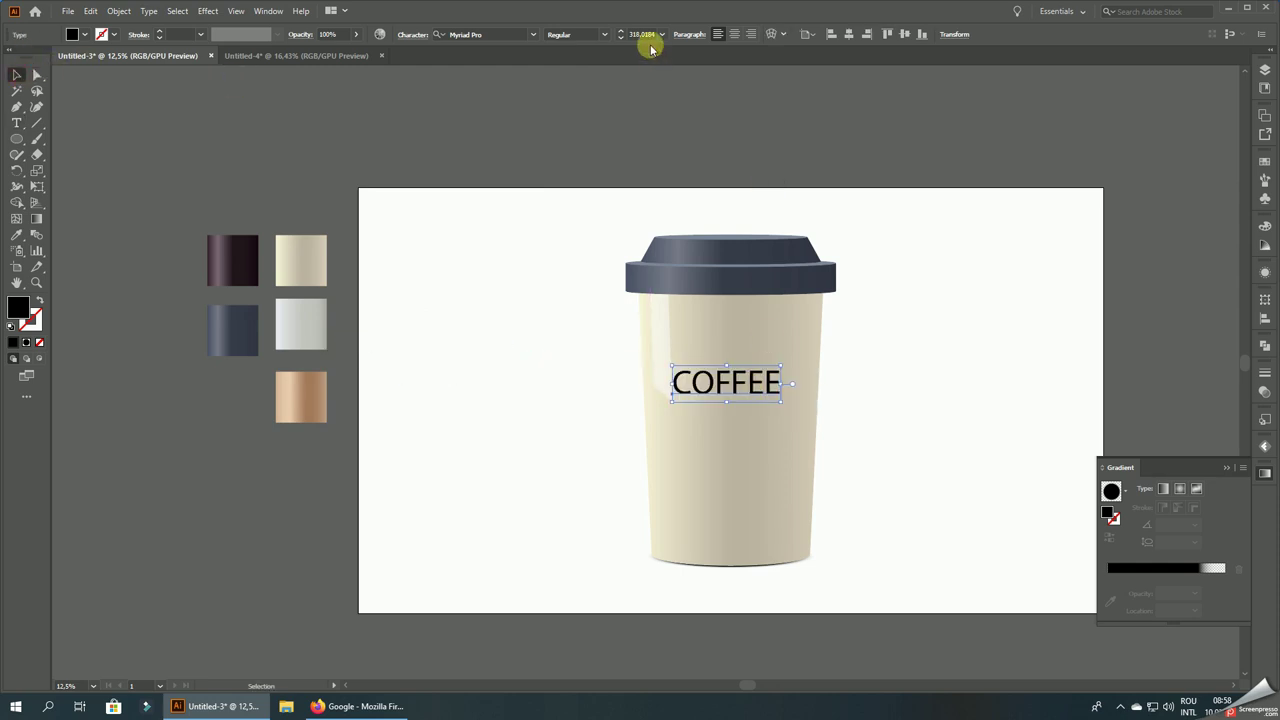
{"action": "left_click", "coordinate": [845, 36]}
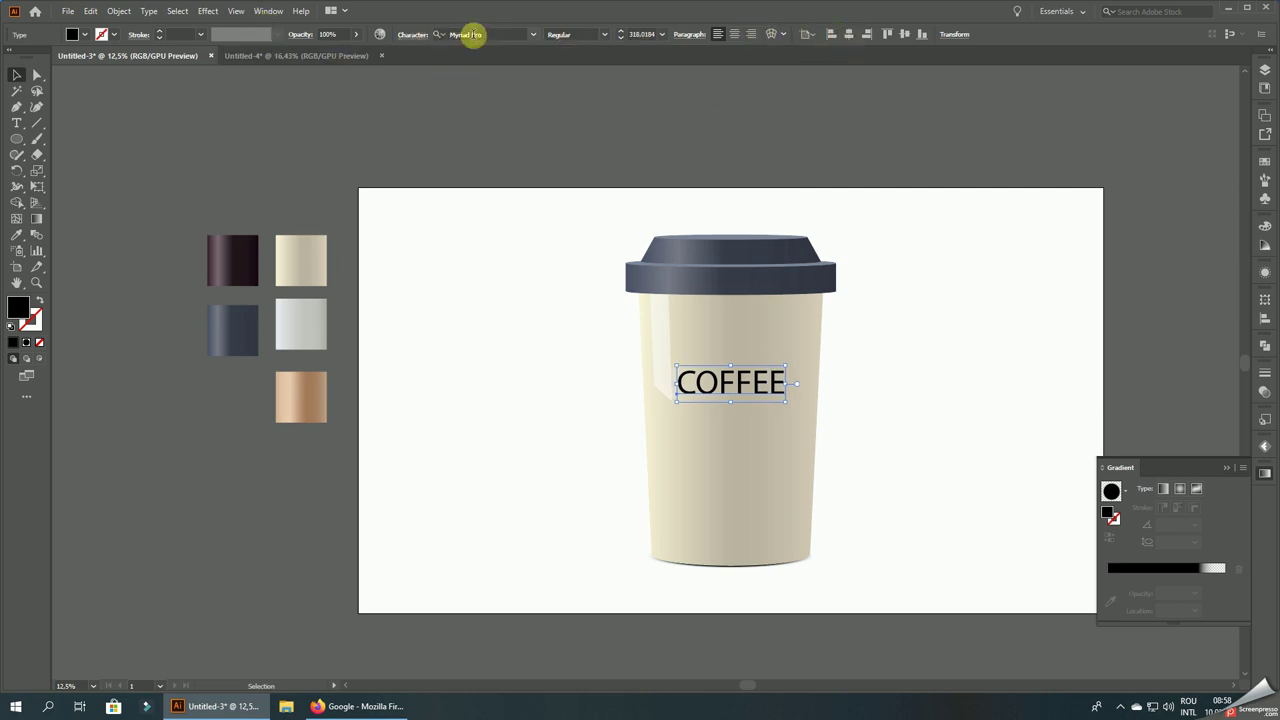
{"action": "left_click", "coordinate": [534, 34]}
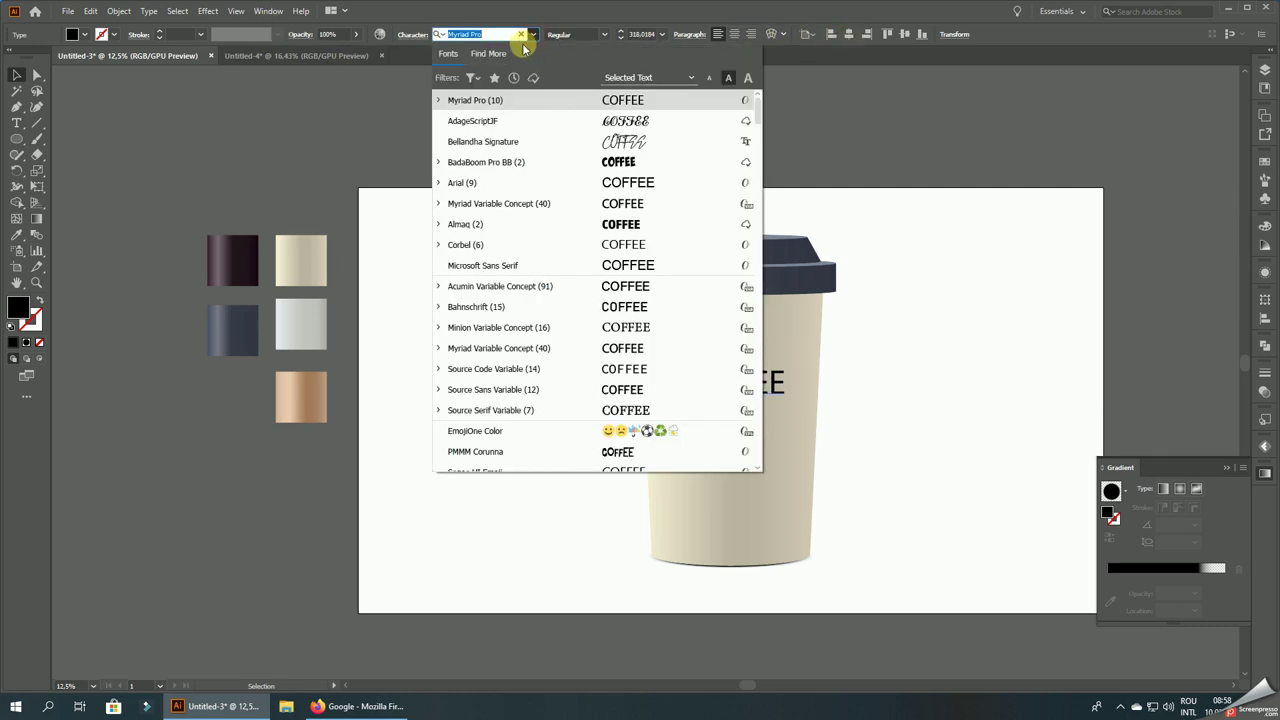
{"action": "left_click", "coordinate": [562, 230]}
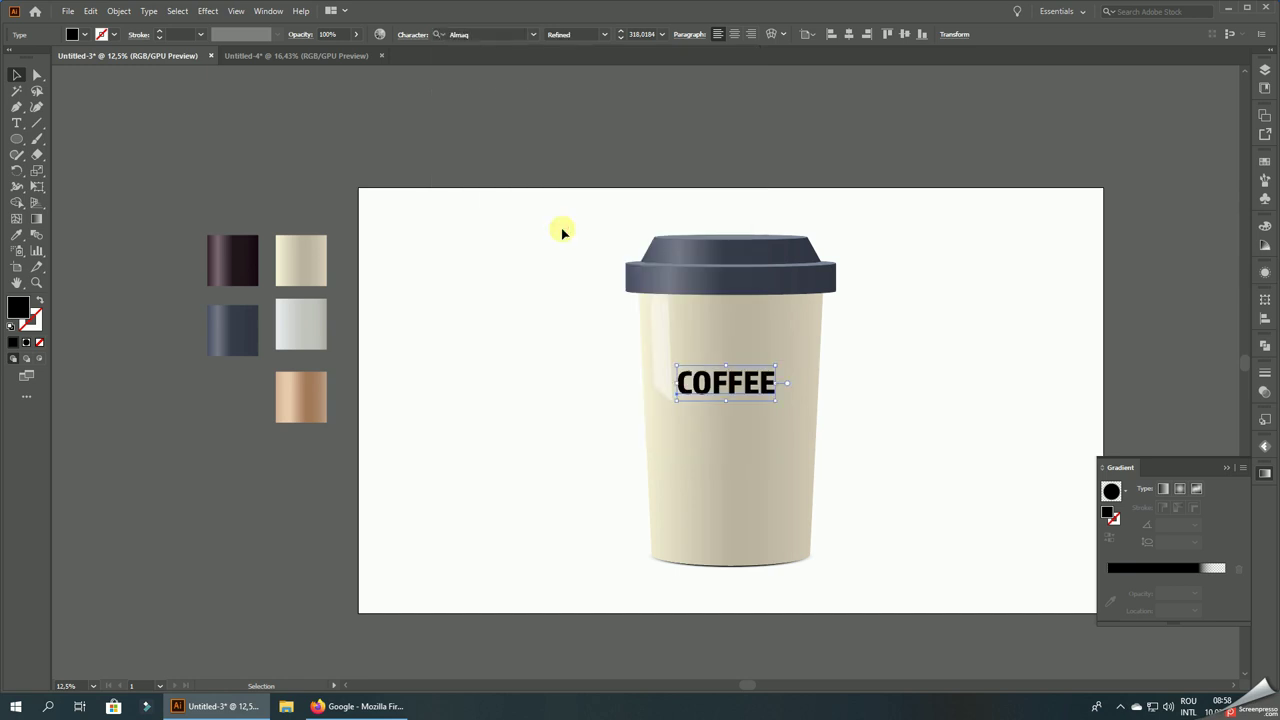
{"action": "left_click", "coordinate": [604, 34]}
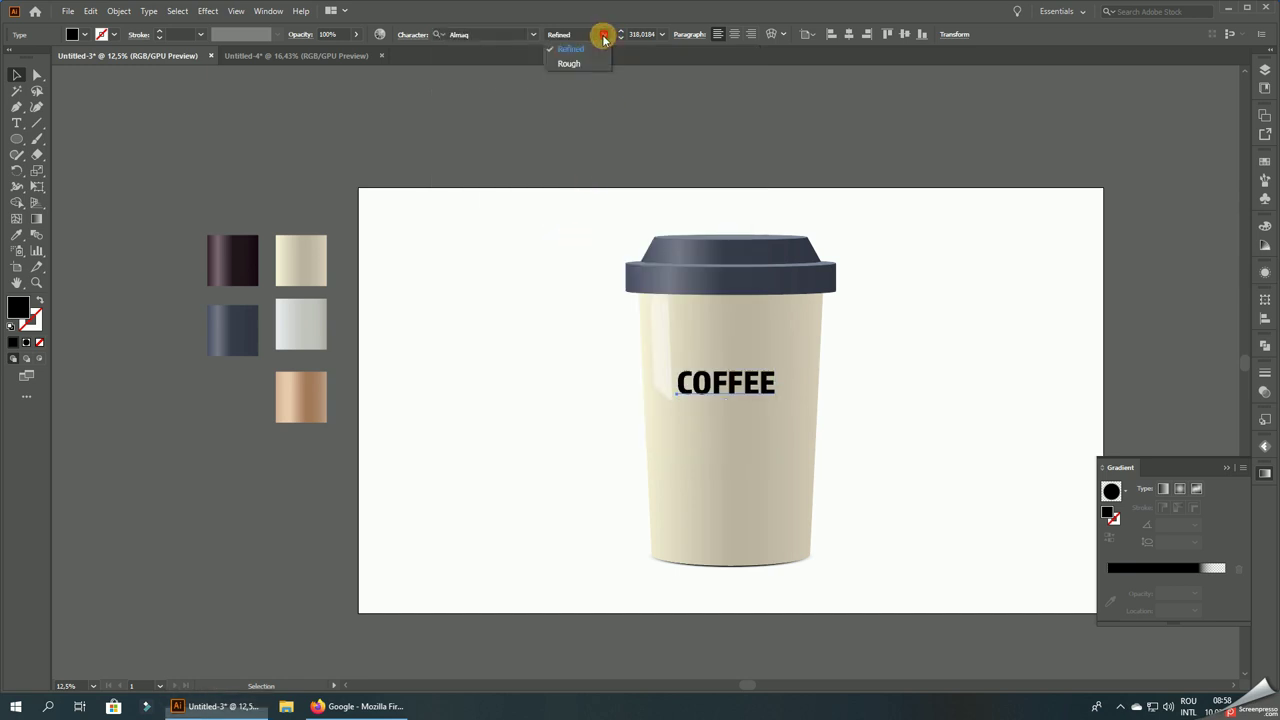
- Try Rough anti-aliasing, revert to Refined, then switch the COFFEE font from Almaq to Impact
{"action": "left_click", "coordinate": [594, 64]}
{"action": "left_click", "coordinate": [605, 34]}
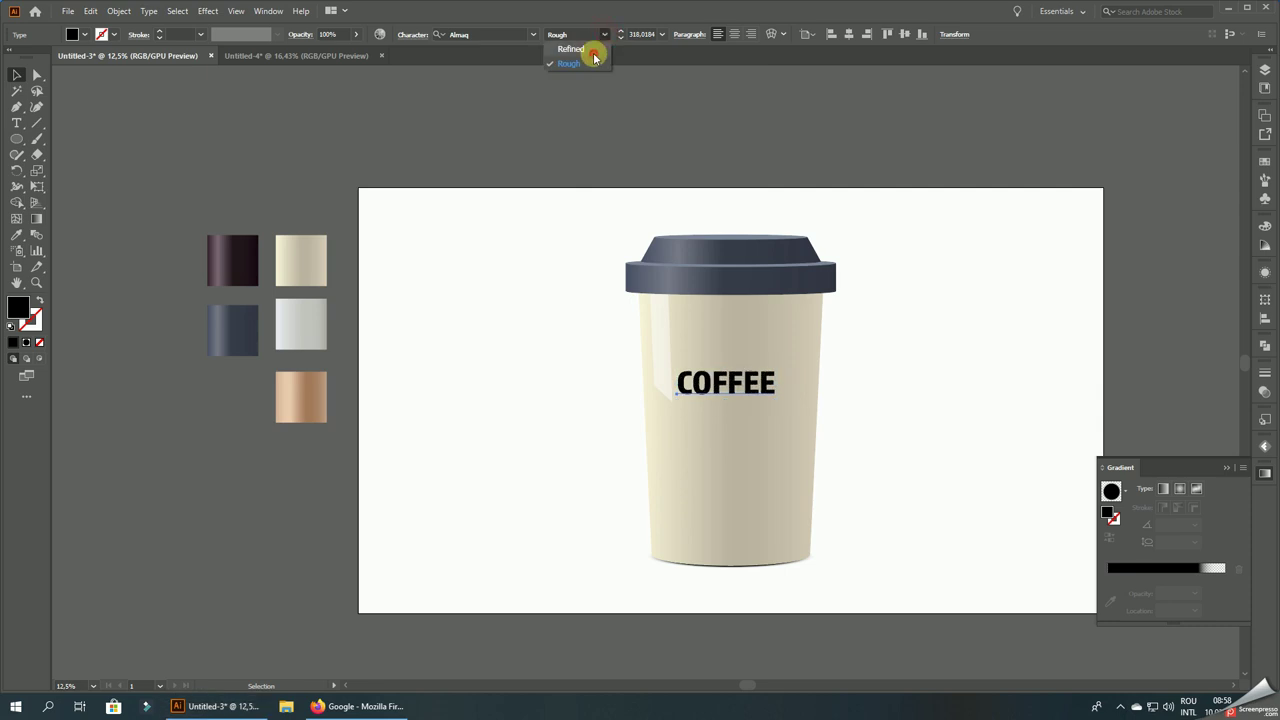
{"action": "left_click", "coordinate": [535, 36]}
{"action": "scroll", "coordinate": [537, 214], "scroll_direction": "down", "scroll_amount": 3}
{"action": "scroll", "coordinate": [546, 262], "scroll_direction": "down", "scroll_amount": 3}
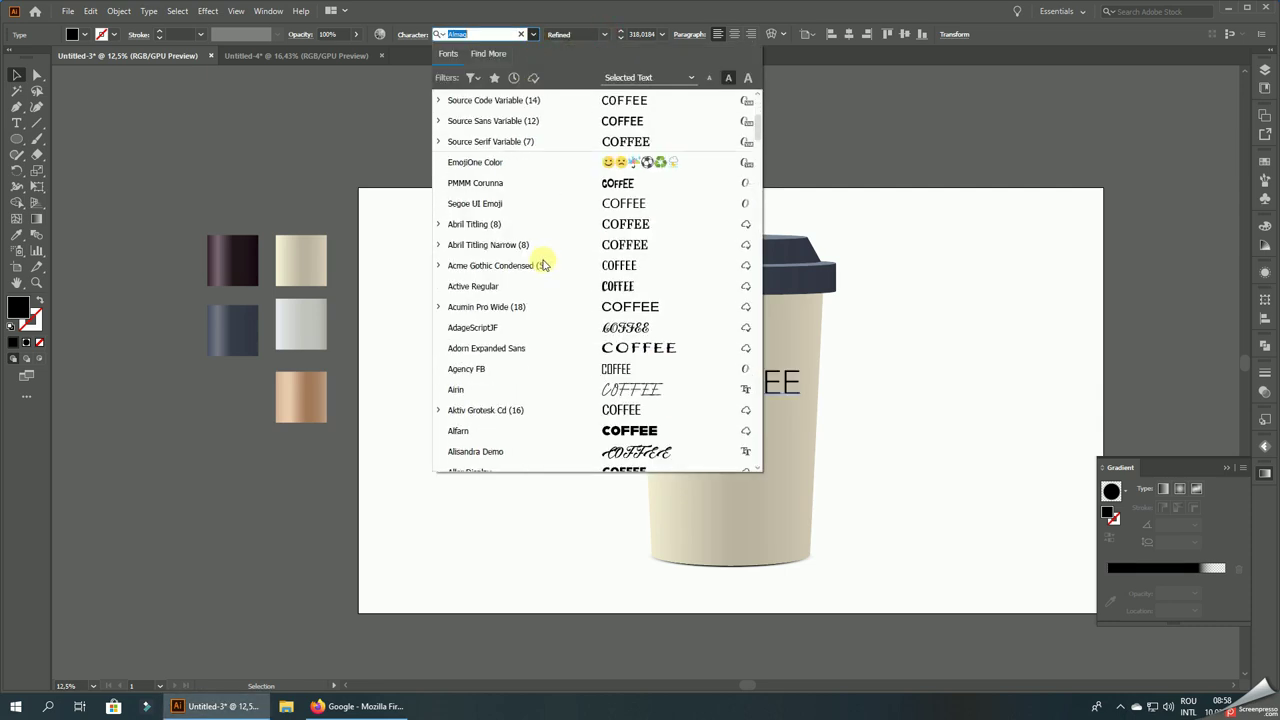
{"action": "scroll", "coordinate": [543, 257], "scroll_direction": "down", "scroll_amount": 3}
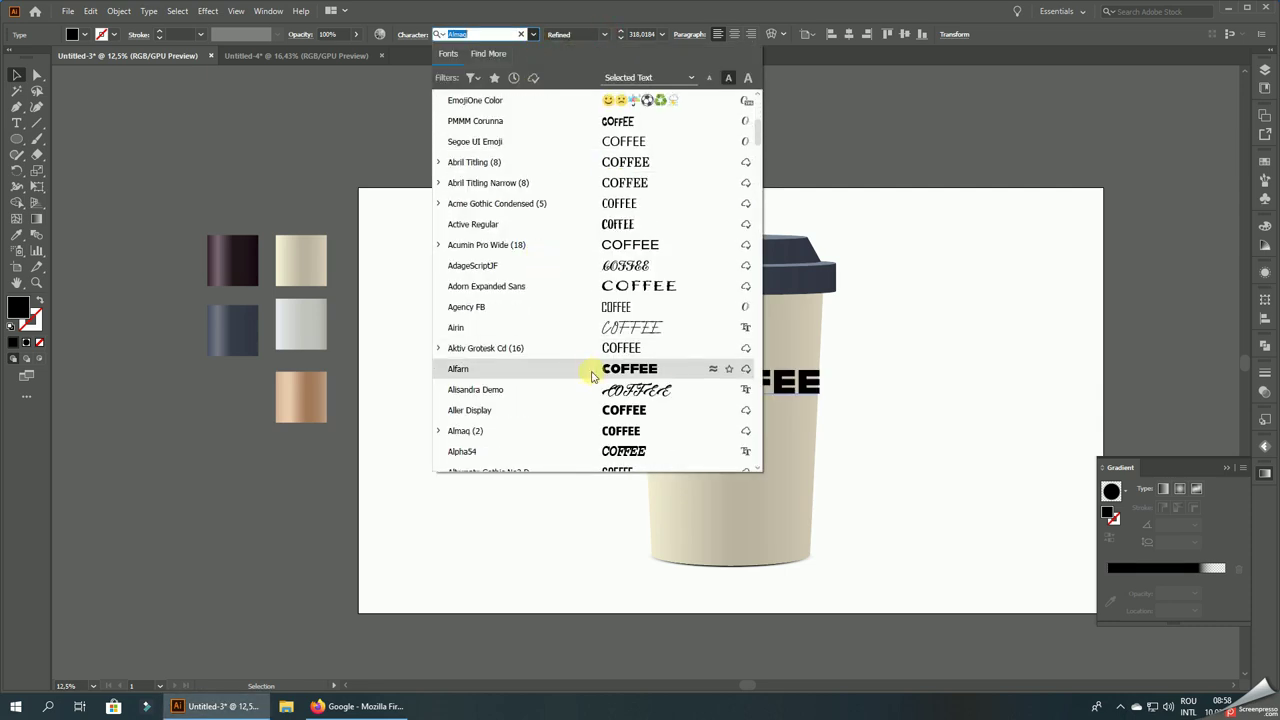
{"action": "scroll", "coordinate": [592, 375], "scroll_direction": "down", "scroll_amount": 2}
{"action": "scroll", "coordinate": [594, 372], "scroll_direction": "down", "scroll_amount": 3}
{"action": "scroll", "coordinate": [598, 370], "scroll_direction": "down", "scroll_amount": 1}
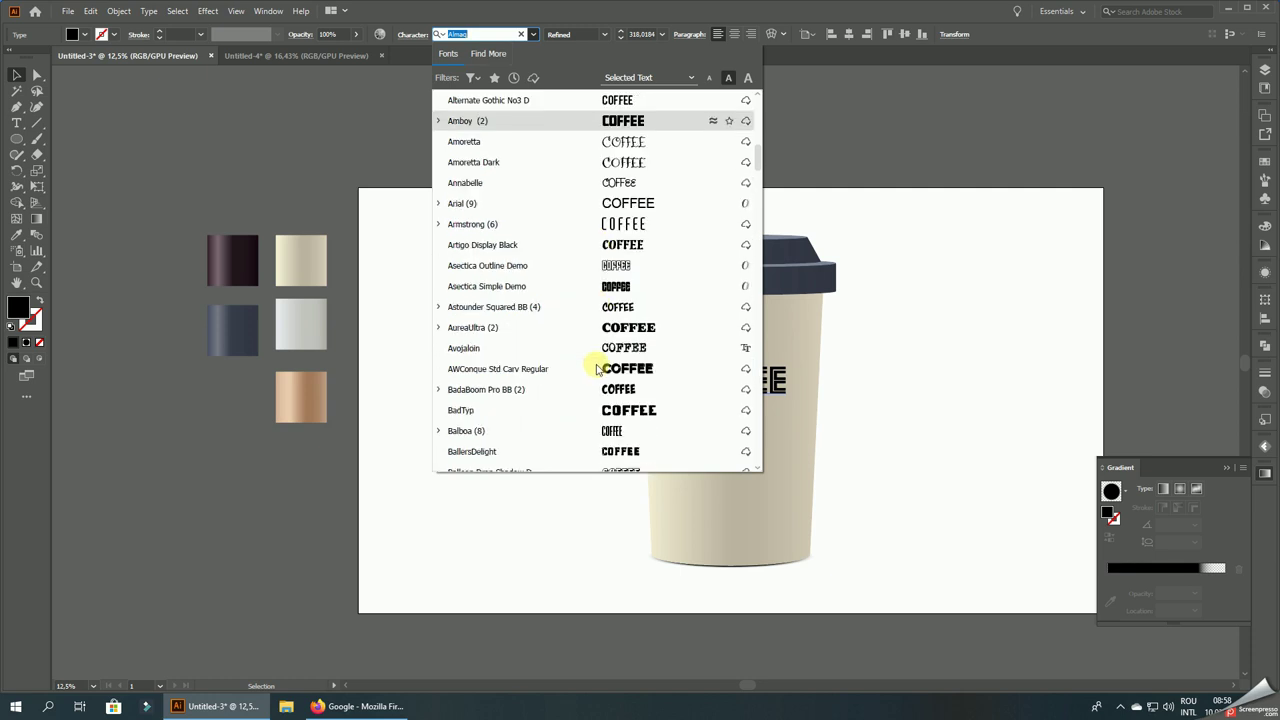
{"action": "scroll", "coordinate": [594, 365], "scroll_direction": "down", "scroll_amount": 3}
{"action": "scroll", "coordinate": [589, 358], "scroll_direction": "down", "scroll_amount": 4}
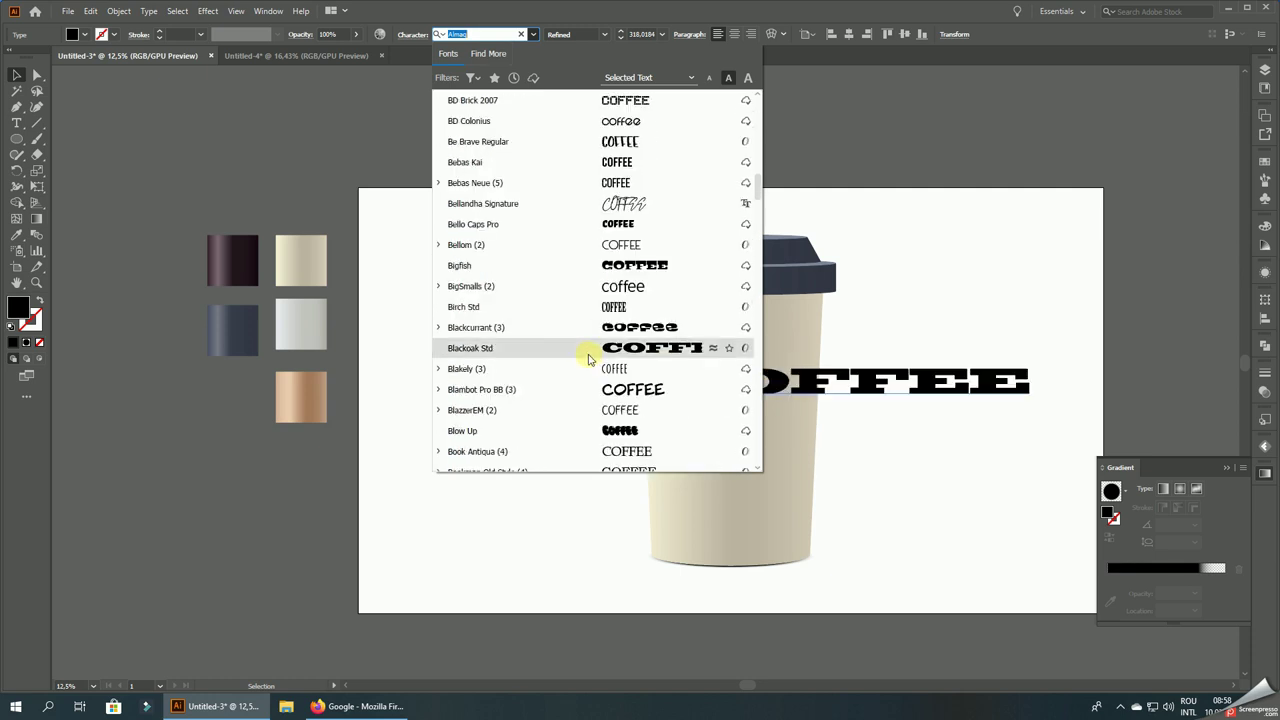
{"action": "scroll", "coordinate": [589, 358], "scroll_direction": "down", "scroll_amount": 2}
{"action": "scroll", "coordinate": [588, 357], "scroll_direction": "down", "scroll_amount": 1}
{"action": "scroll", "coordinate": [587, 356], "scroll_direction": "down", "scroll_amount": 4}
{"action": "scroll", "coordinate": [585, 354], "scroll_direction": "down", "scroll_amount": 3}
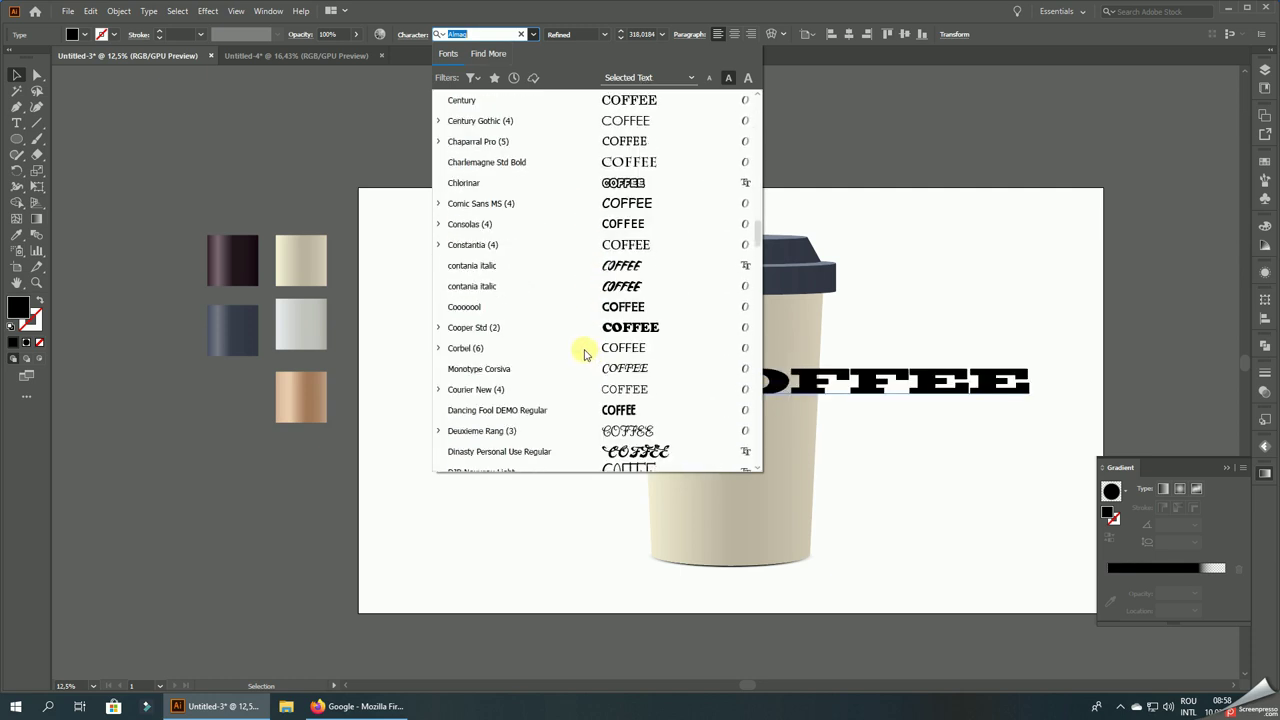
{"action": "scroll", "coordinate": [585, 354], "scroll_direction": "down", "scroll_amount": 3}
{"action": "scroll", "coordinate": [580, 349], "scroll_direction": "down", "scroll_amount": 3}
{"action": "scroll", "coordinate": [579, 348], "scroll_direction": "down", "scroll_amount": 4}
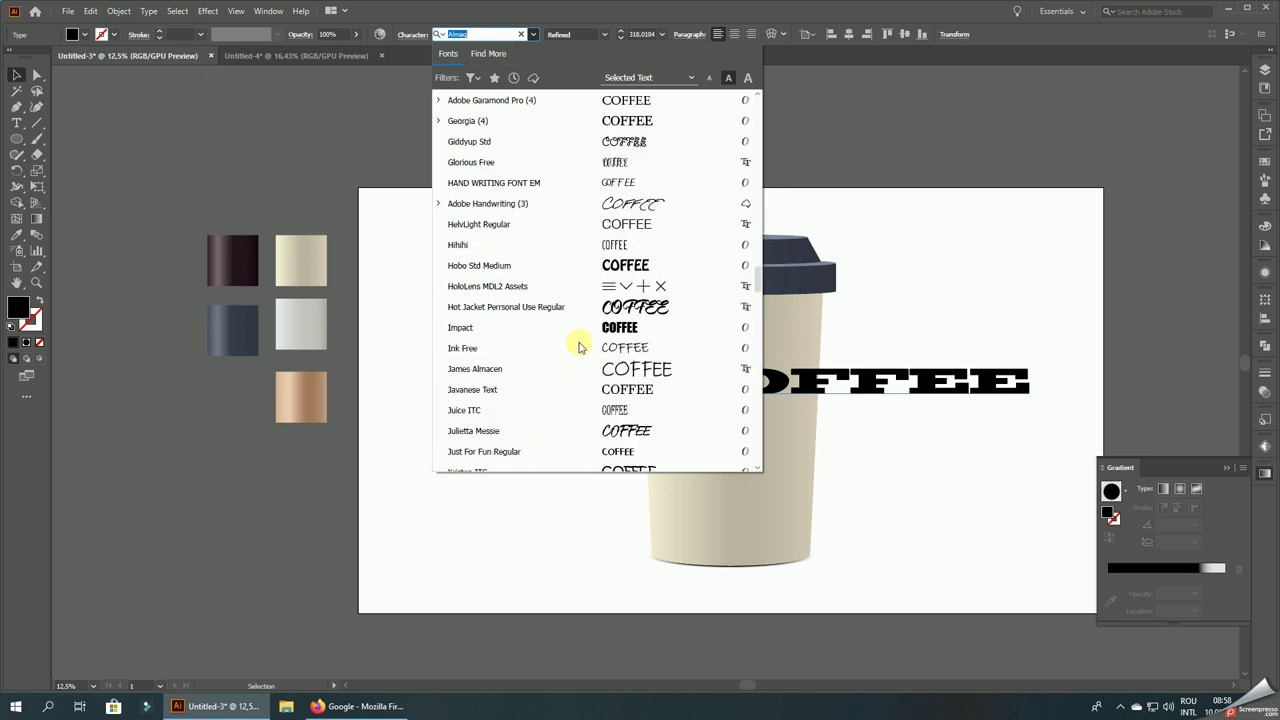
{"action": "left_click", "coordinate": [602, 327]}
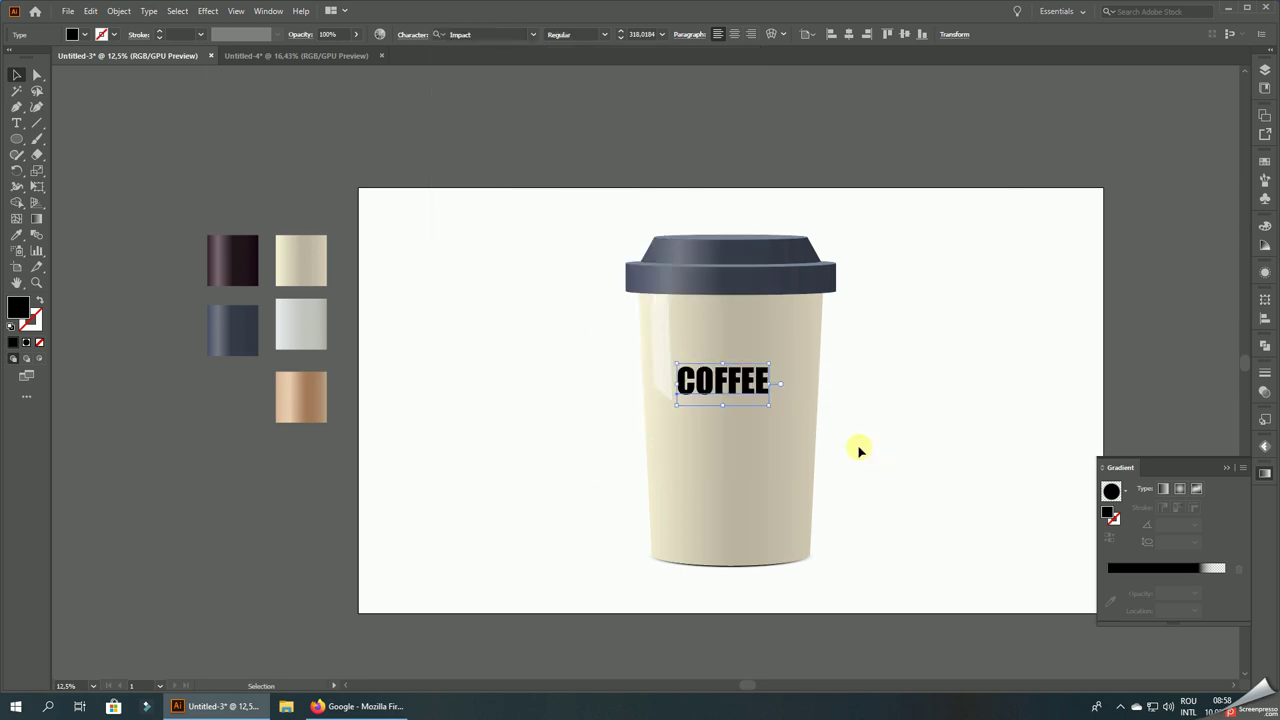
- Delete the final E so the label reads COFFE, then centre it horizontally on the artboard
{"action": "left_click", "coordinate": [18, 124]}
{"action": "scroll", "coordinate": [742, 390], "scroll_direction": "up", "scroll_amount": 2}
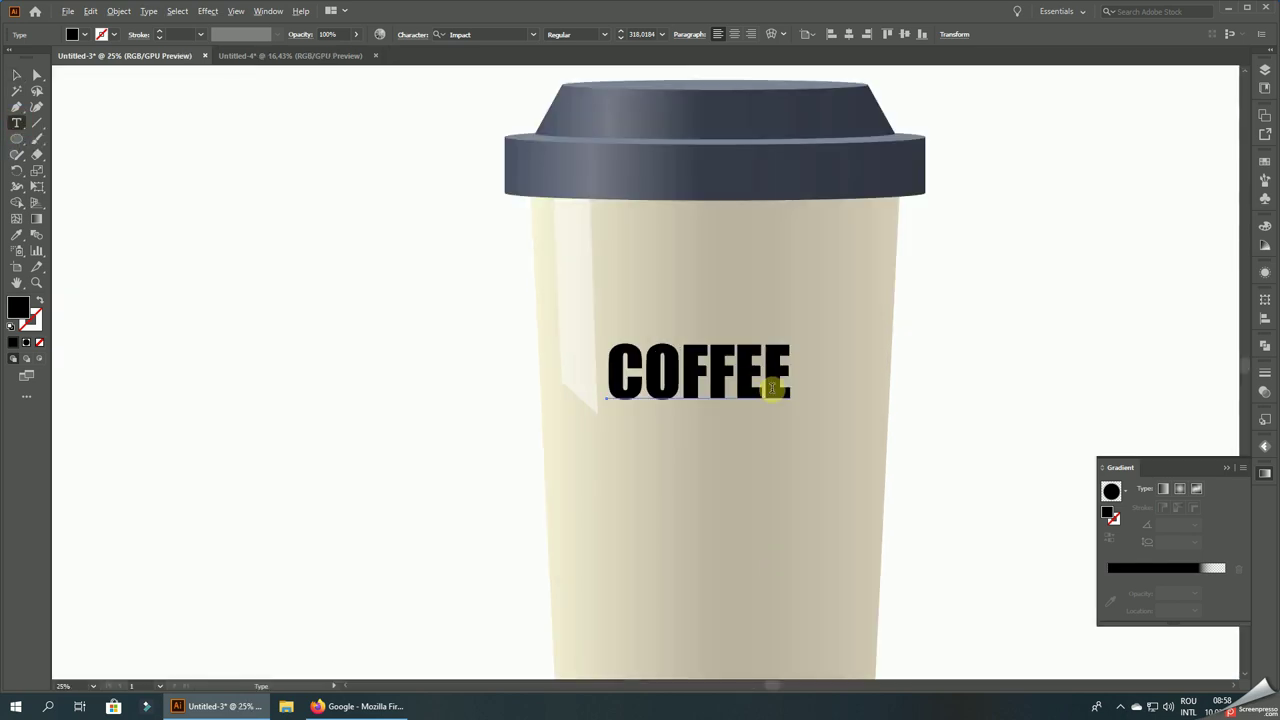
{"action": "left_click", "coordinate": [788, 371]}
{"action": "key", "text": "BackSpace"}
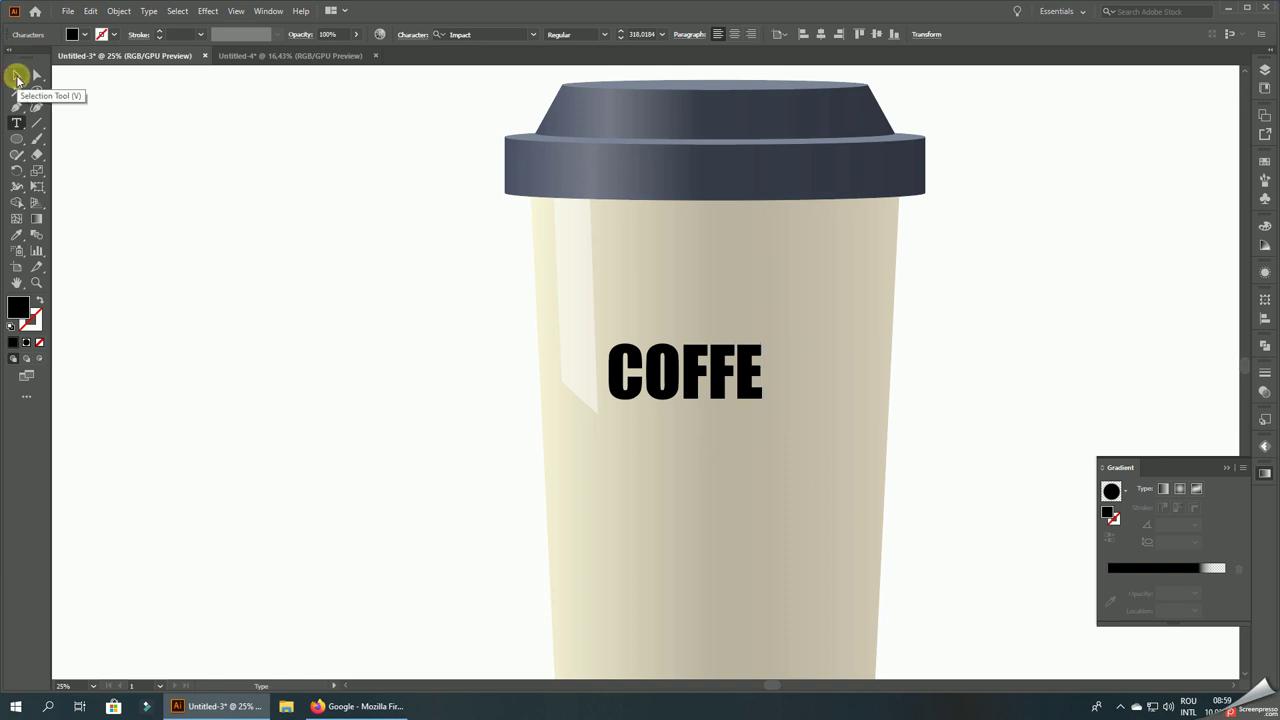
{"action": "left_click", "coordinate": [17, 77]}
{"action": "left_click_drag", "start_coordinate": [355, 318], "coordinate": [240, 238]}
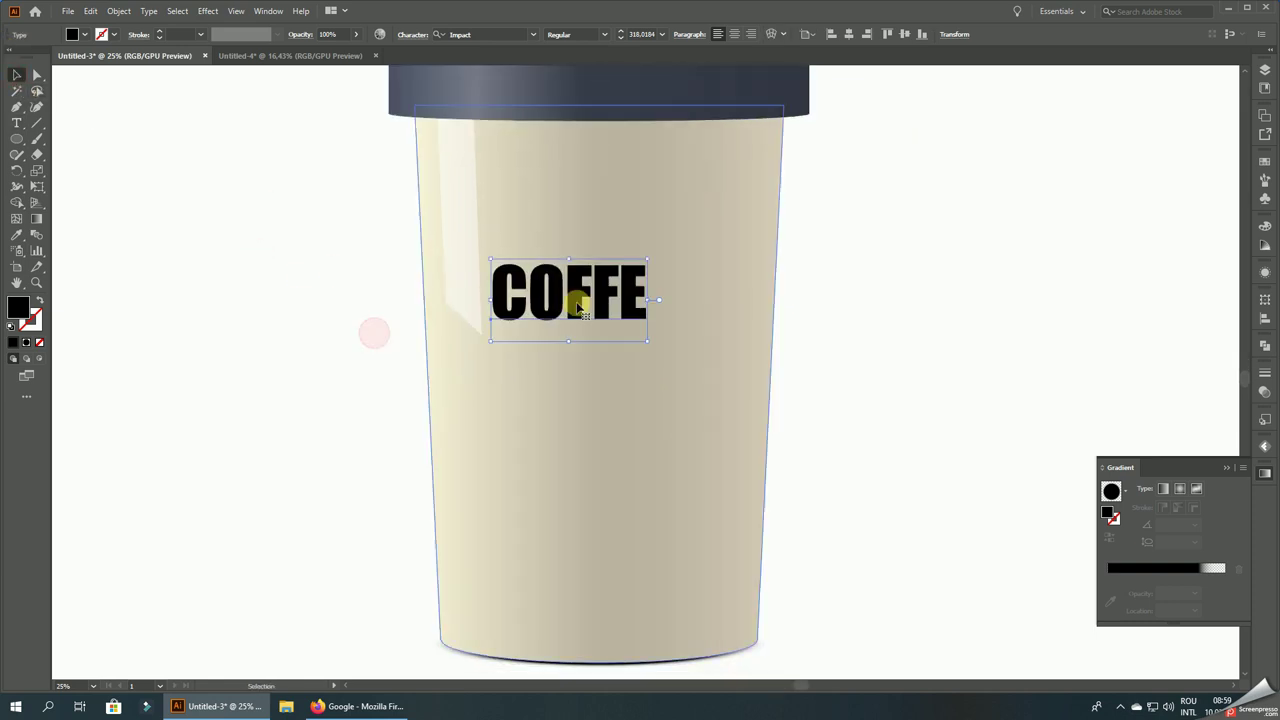
{"action": "left_click", "coordinate": [851, 37]}
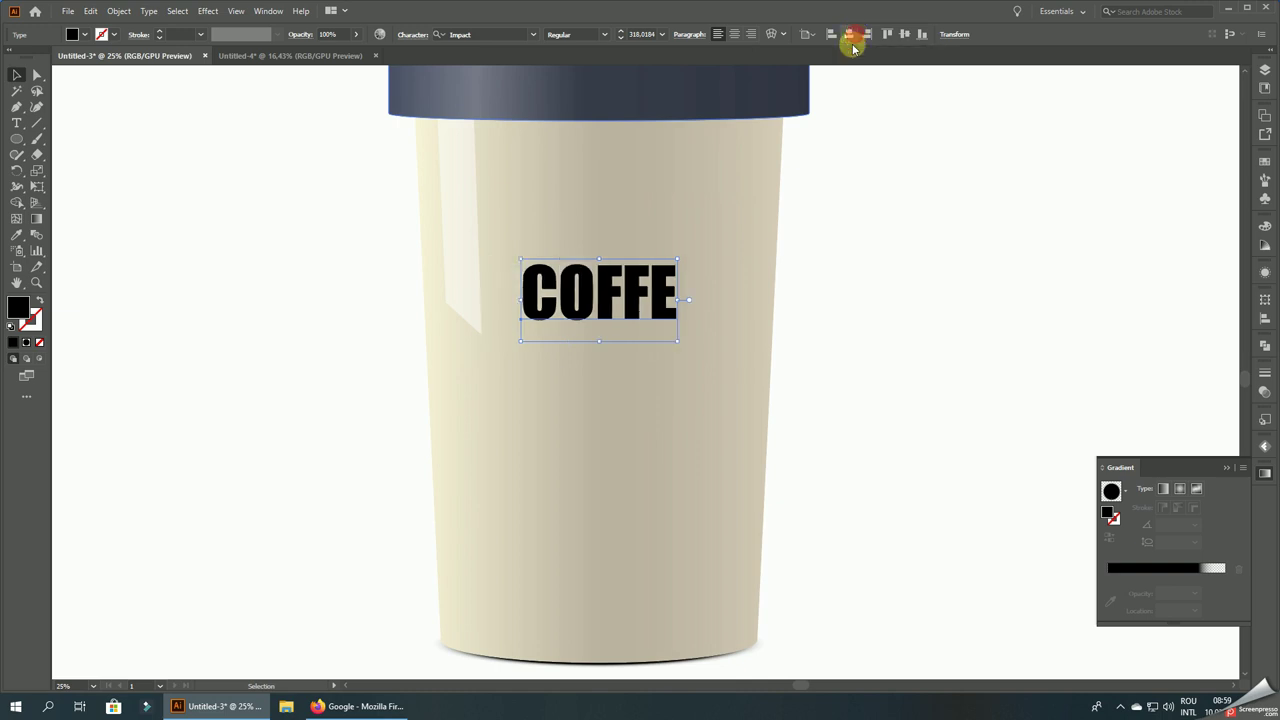
{"action": "left_click", "coordinate": [900, 277]}
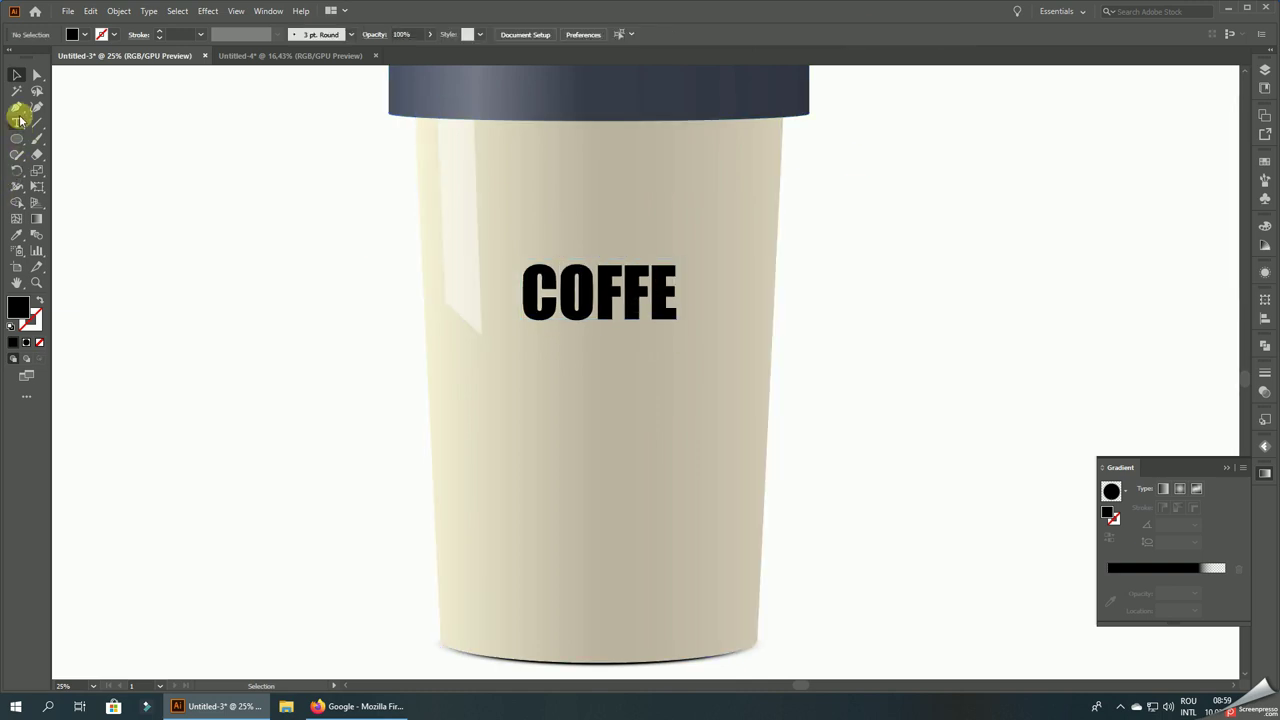
- Draw a thin black bar under COFFE and centre it horizontally
{"action": "left_click_drag", "start_coordinate": [16, 138], "coordinate": [75, 135]}
{"action": "left_click_drag", "start_coordinate": [552, 334], "coordinate": [651, 337]}
{"action": "left_click", "coordinate": [16, 75]}
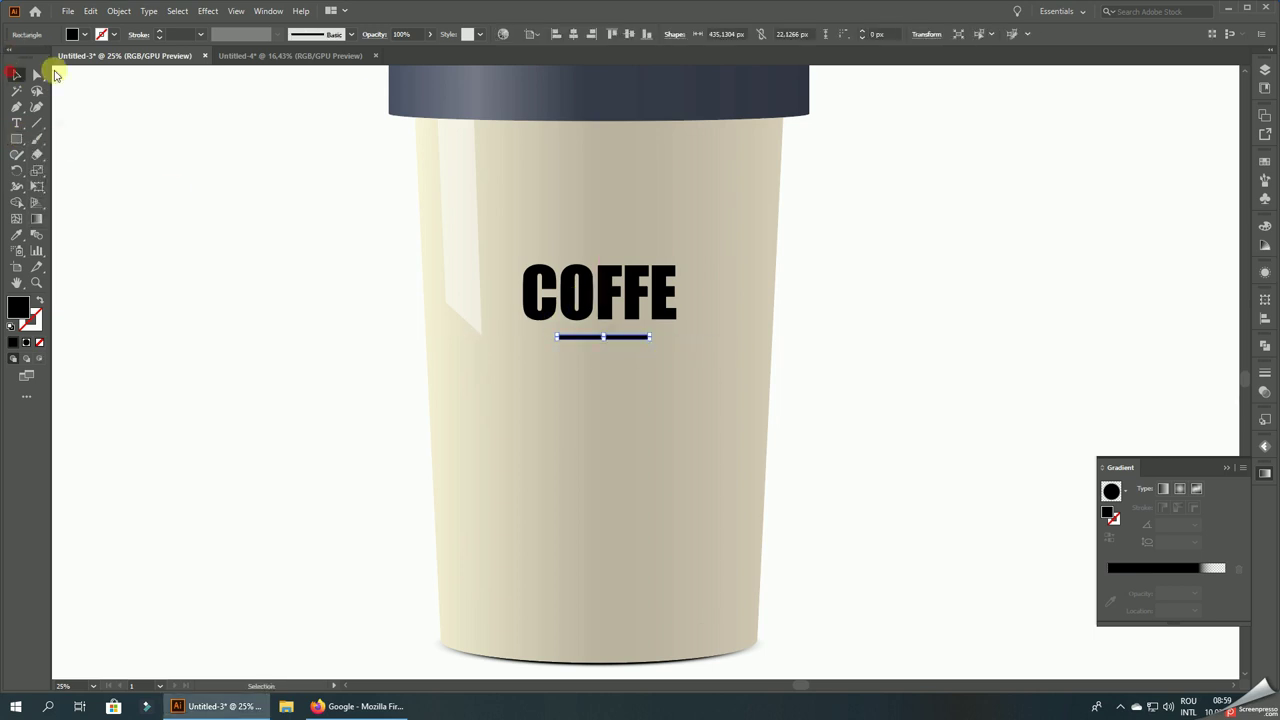
{"action": "left_click", "coordinate": [571, 34]}
{"action": "left_click", "coordinate": [971, 343]}
- Nudge the bar up under the letters and duplicate COFFE about 111 px lower
{"action": "key", "text": "ctrl+plus"}
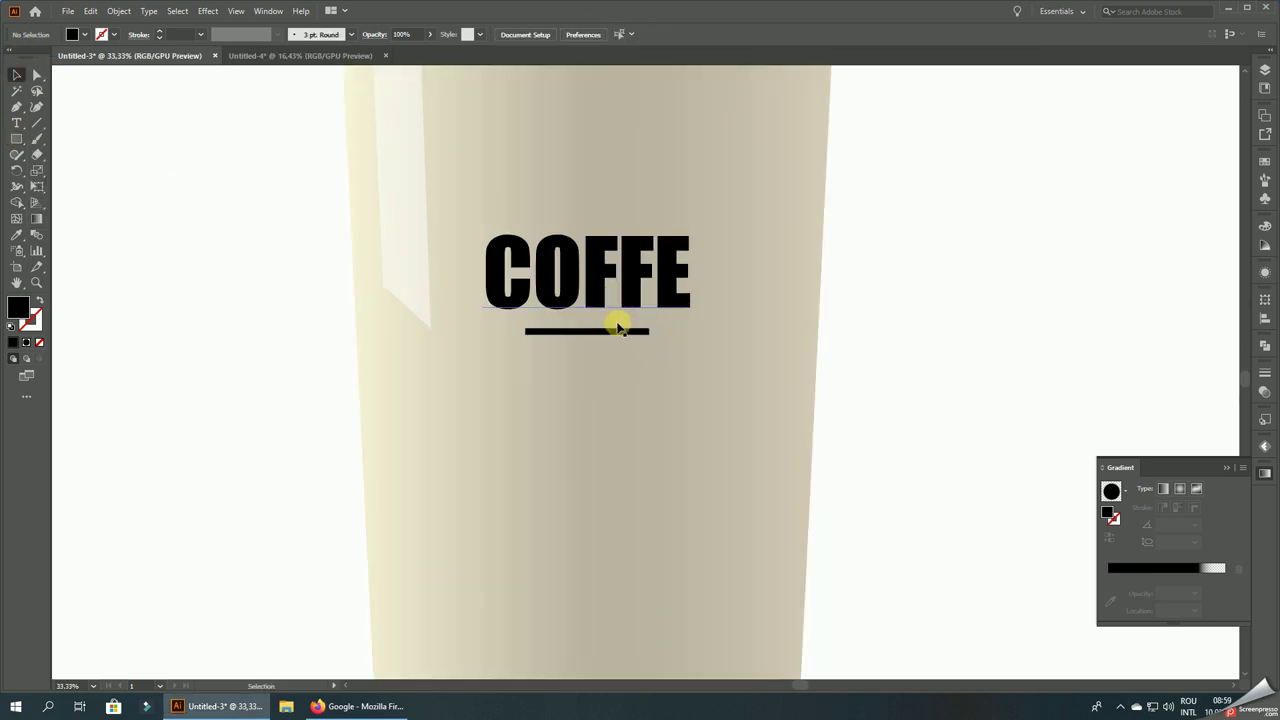
{"action": "left_click", "coordinate": [610, 334]}
{"action": "left_click_drag", "start_coordinate": [610, 334], "coordinate": [608, 327]}
{"action": "key", "text": "ctrl+minus"}
{"action": "key", "text": "ctrl+minus"}
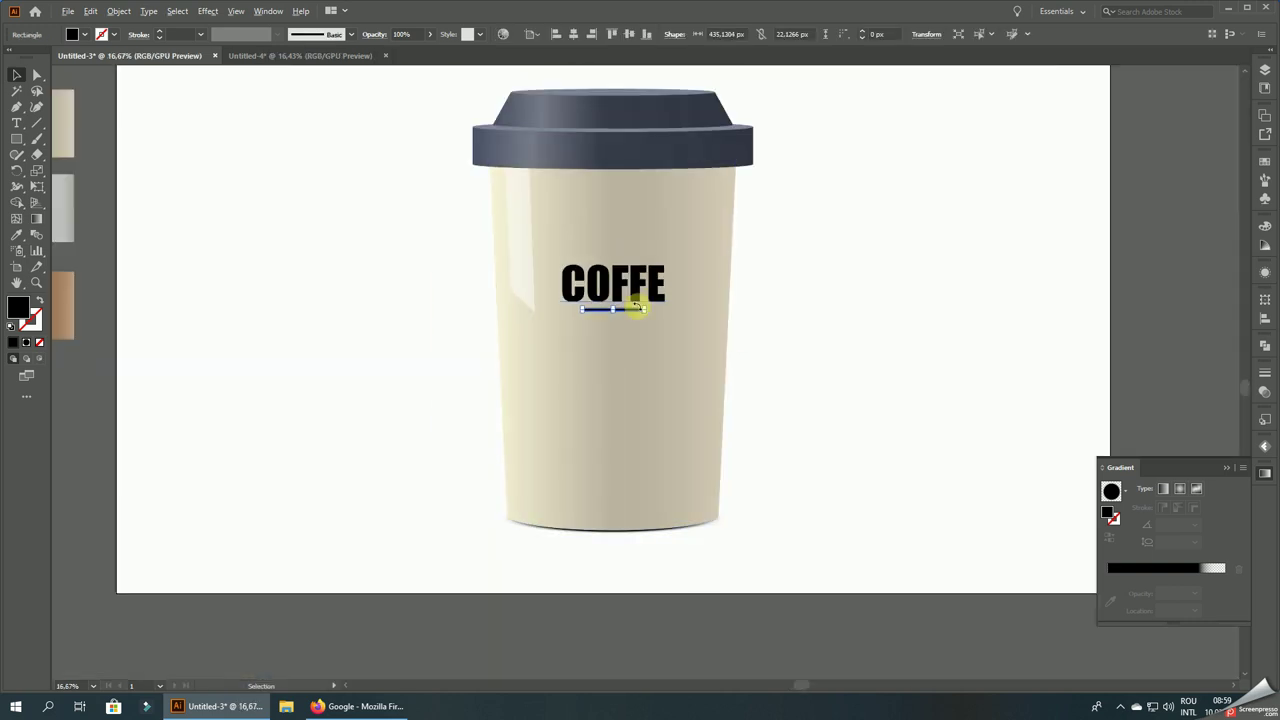
{"action": "left_click", "coordinate": [840, 343]}
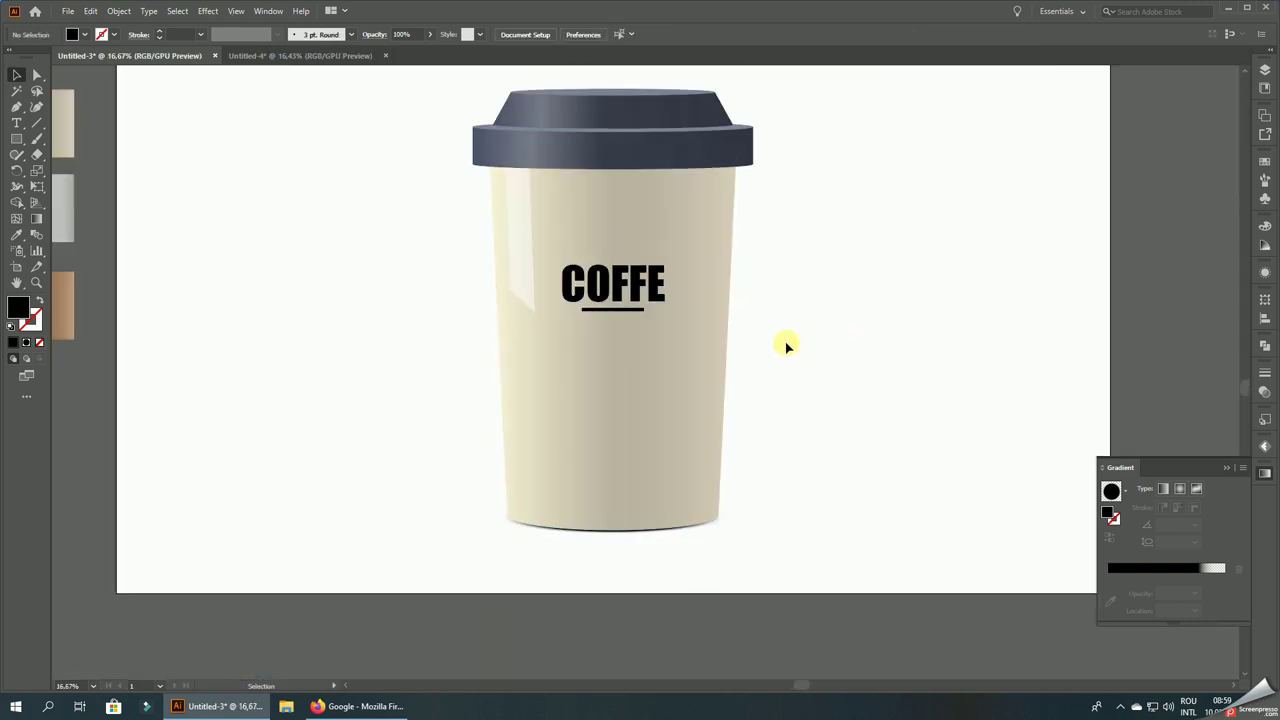
{"action": "mouse_move", "coordinate": [660, 305]}
{"action": "left_mouse_down"}
{"action": "mouse_move", "coordinate": [660, 416]}
{"action": "mouse_move", "coordinate": [563, 388]}
{"action": "left_mouse_up"}
- Retype the lower COFFE copy so it reads MOCKUP
{"action": "left_click", "coordinate": [26, 118]}
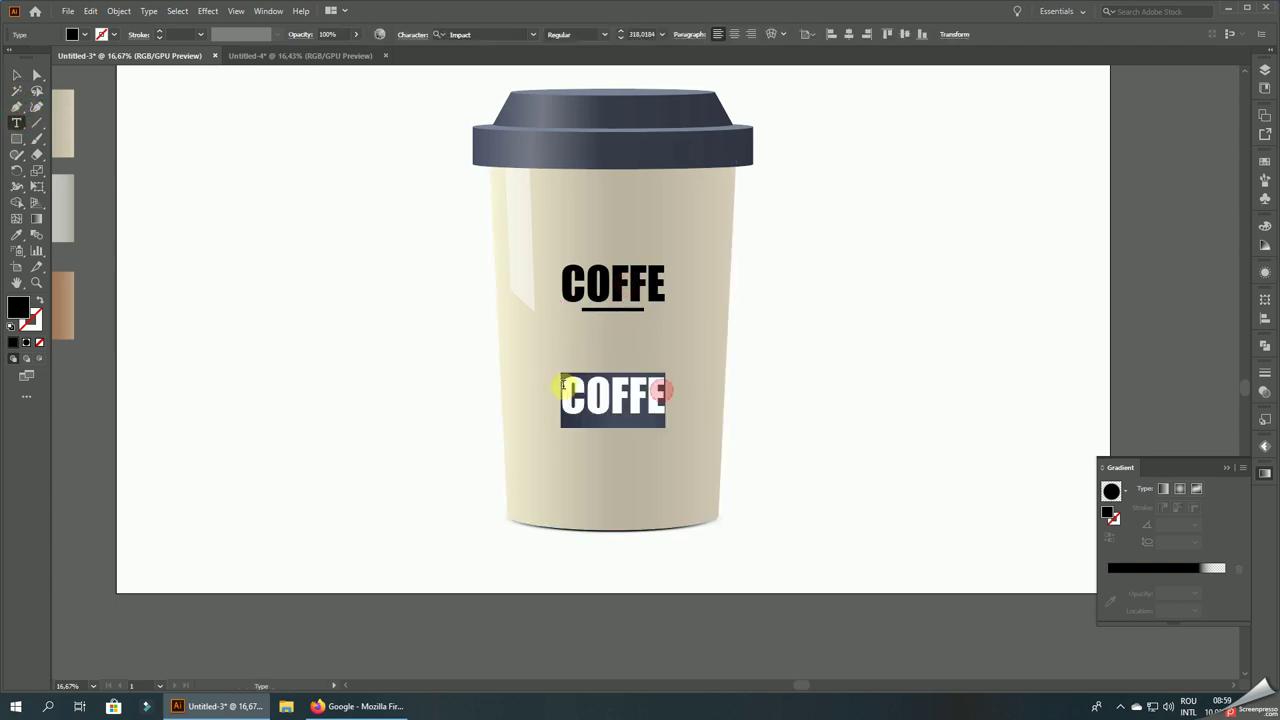
{"action": "type", "text": "MOCKUP"}
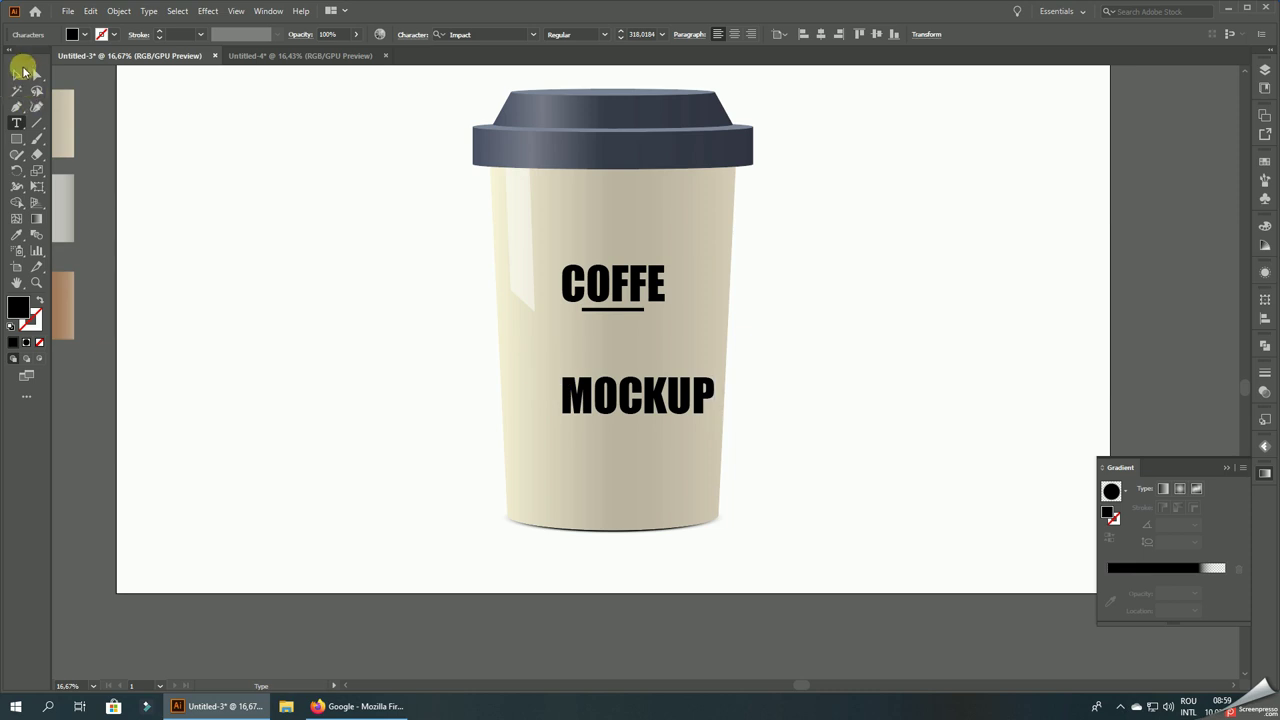
{"action": "left_click", "coordinate": [17, 74]}
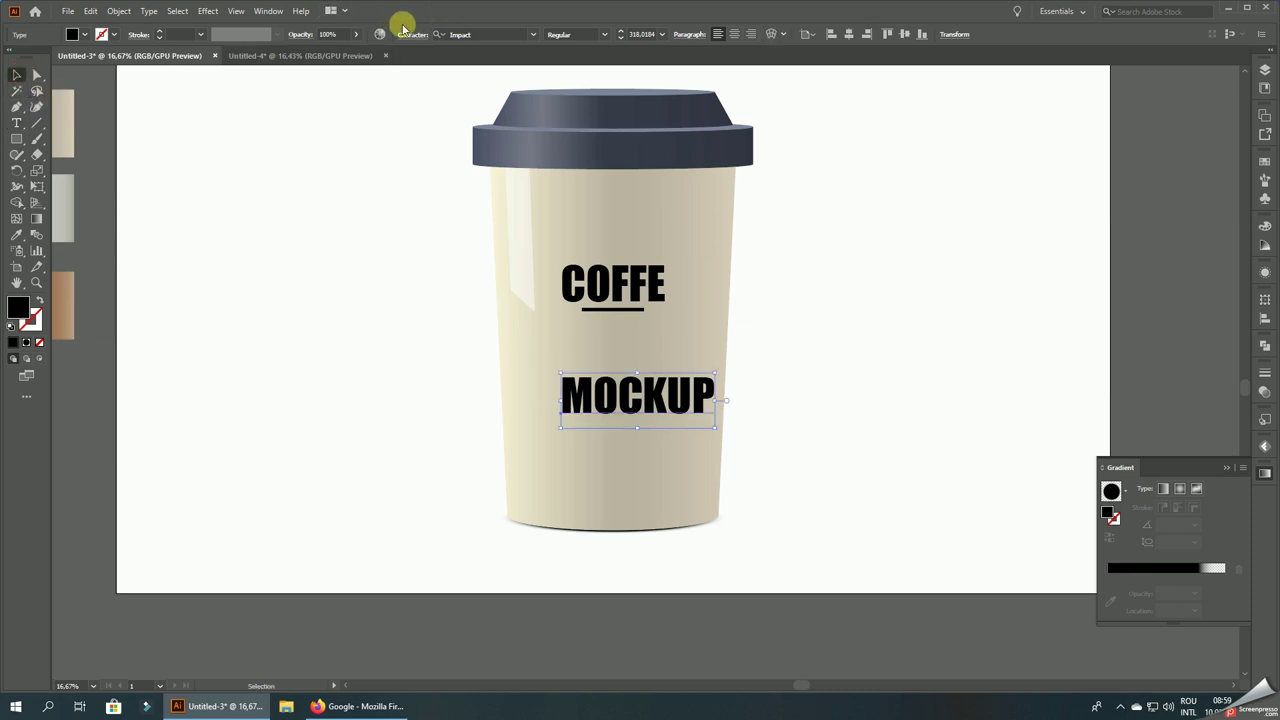
- Set MOCKUP in Arial and move it to the right of the cup
{"action": "left_click", "coordinate": [533, 34]}
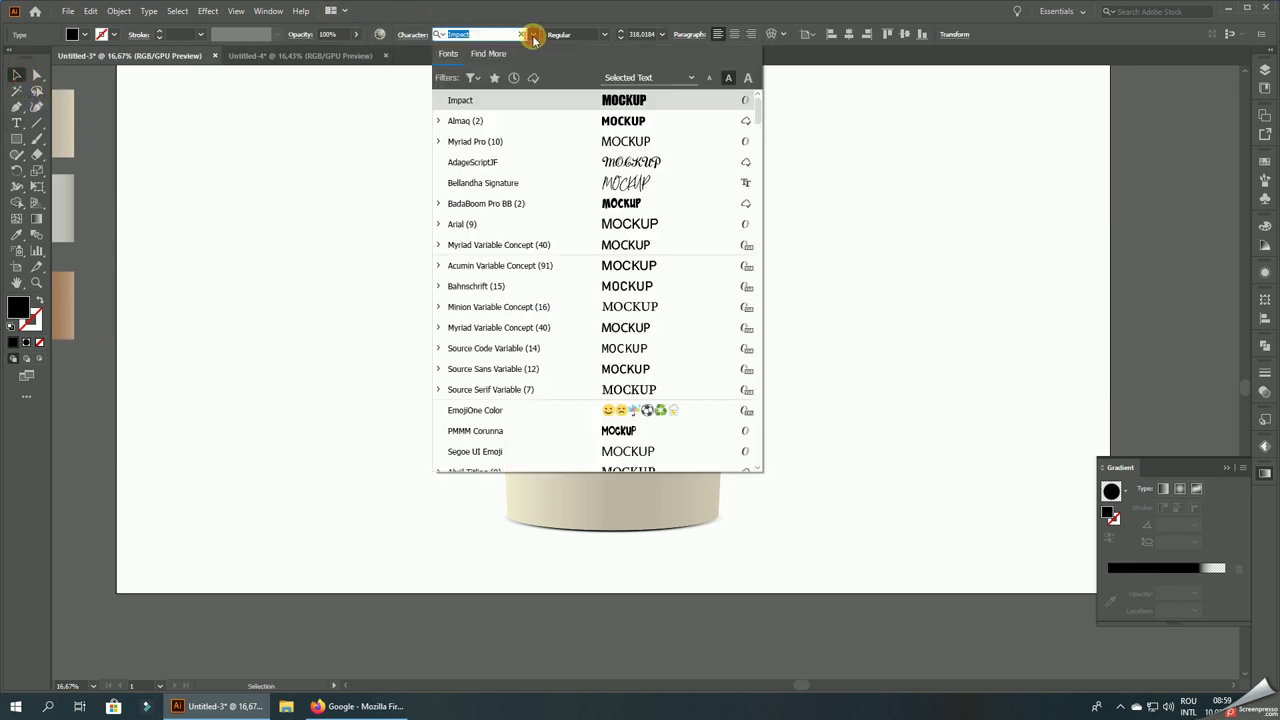
{"action": "left_click", "coordinate": [686, 223]}
{"action": "left_click_drag", "start_coordinate": [744, 395], "coordinate": [946, 293]}
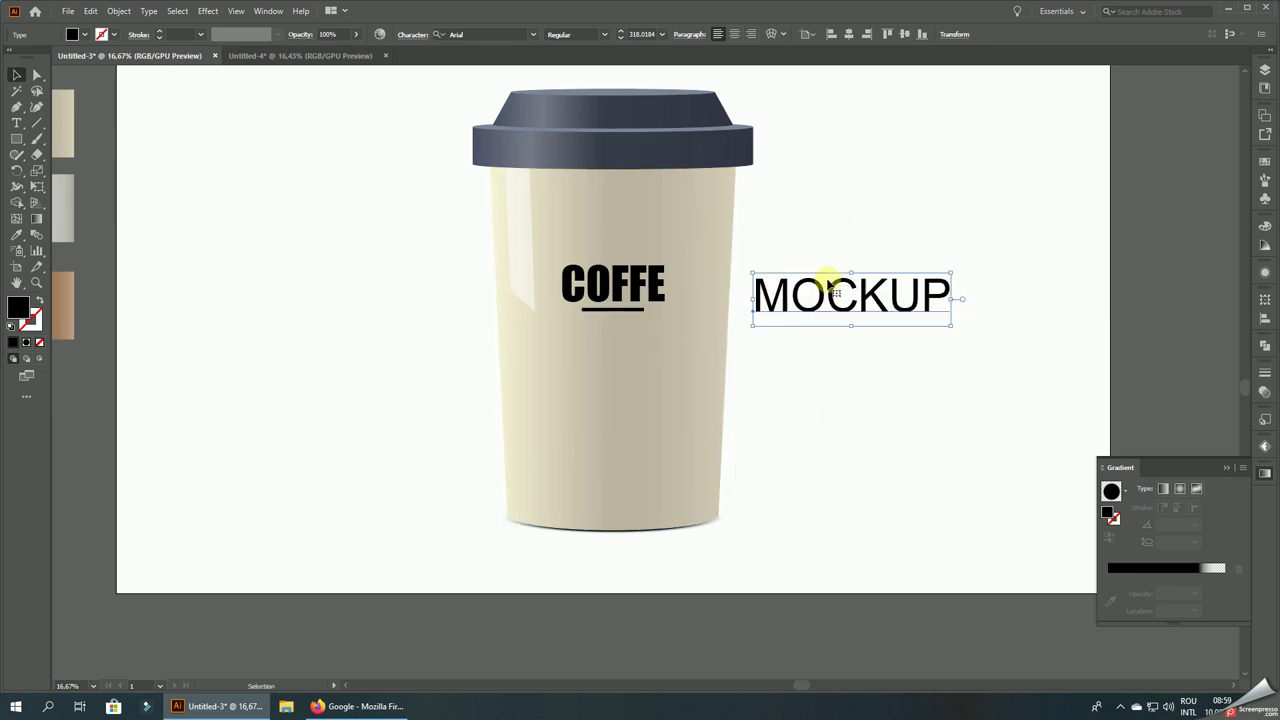
{"action": "scroll", "coordinate": [651, 243], "scroll_direction": "down", "scroll_amount": 1}
- Try Almaq, then settle on Myriad Pro Regular for MOCKUP
{"action": "left_click", "coordinate": [531, 35]}
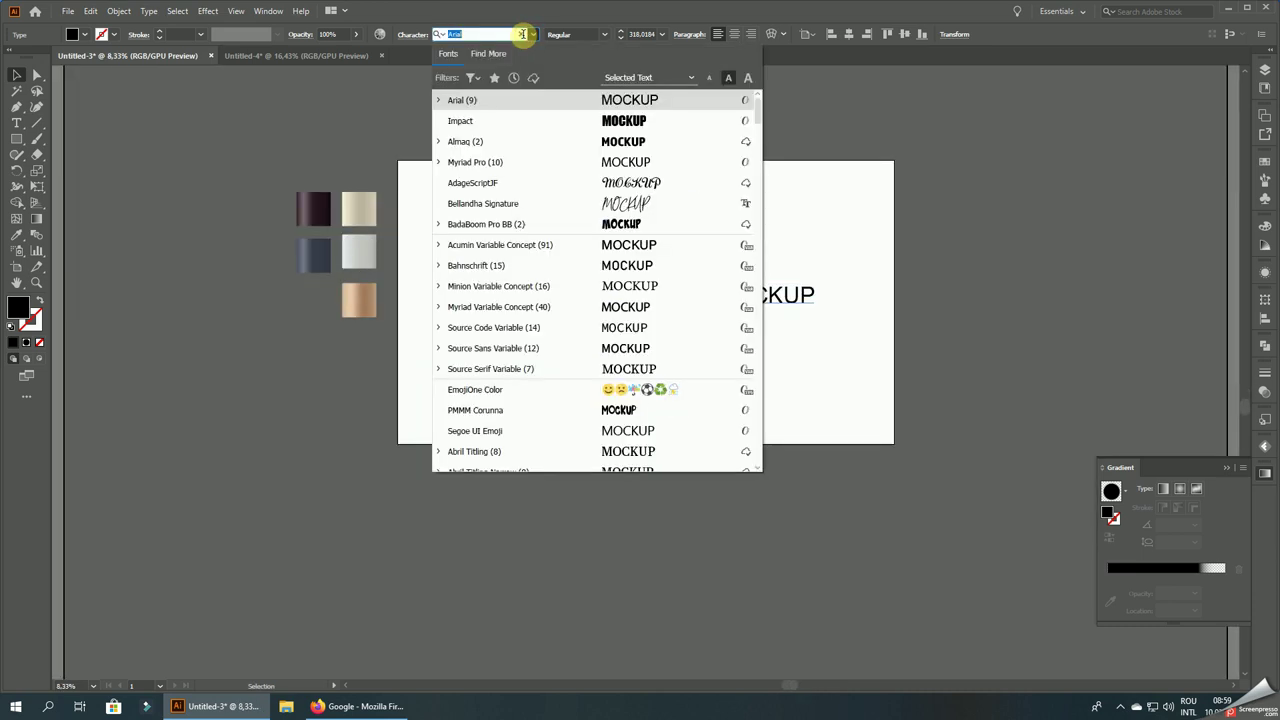
{"action": "left_click", "coordinate": [555, 134]}
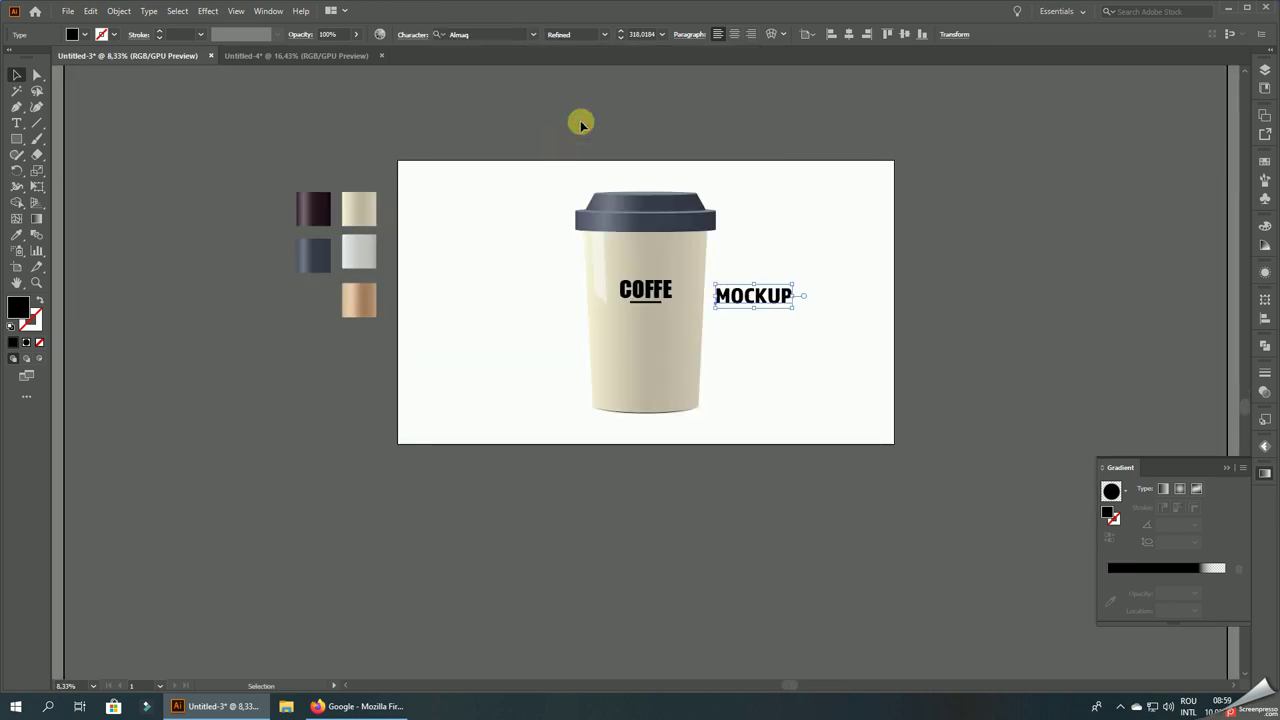
{"action": "left_click", "coordinate": [533, 34]}
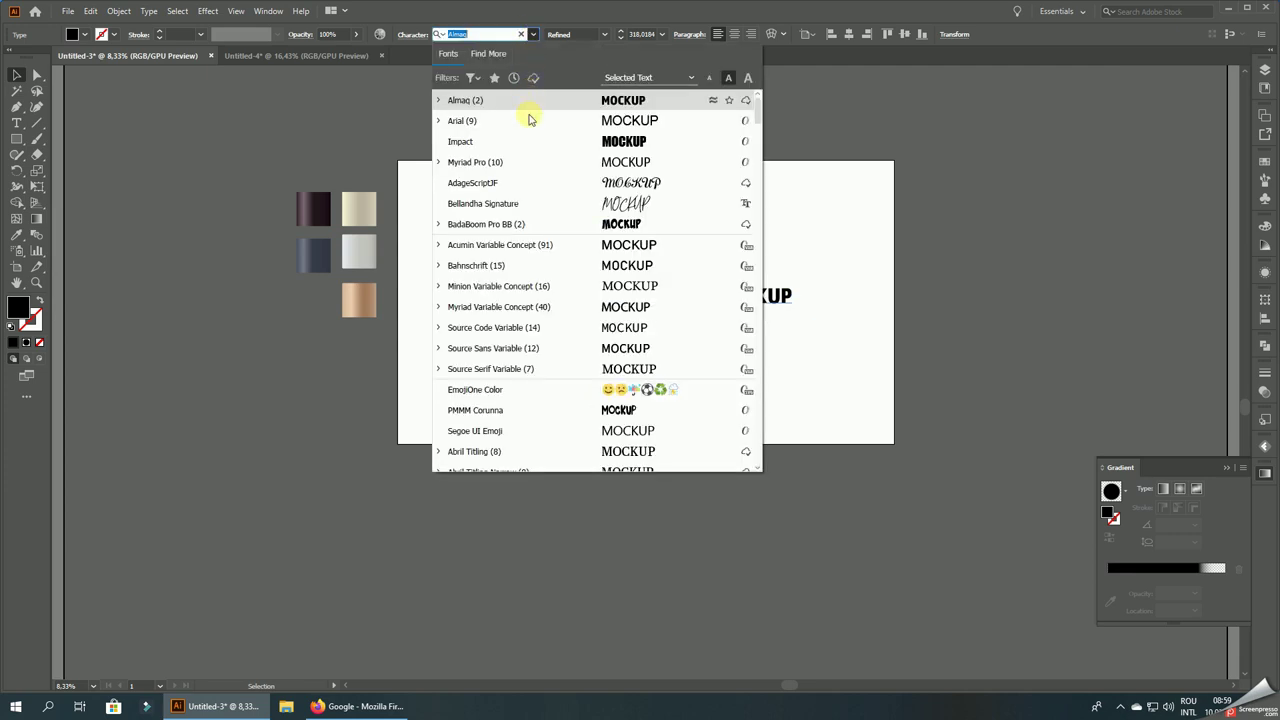
{"action": "left_click", "coordinate": [528, 162]}
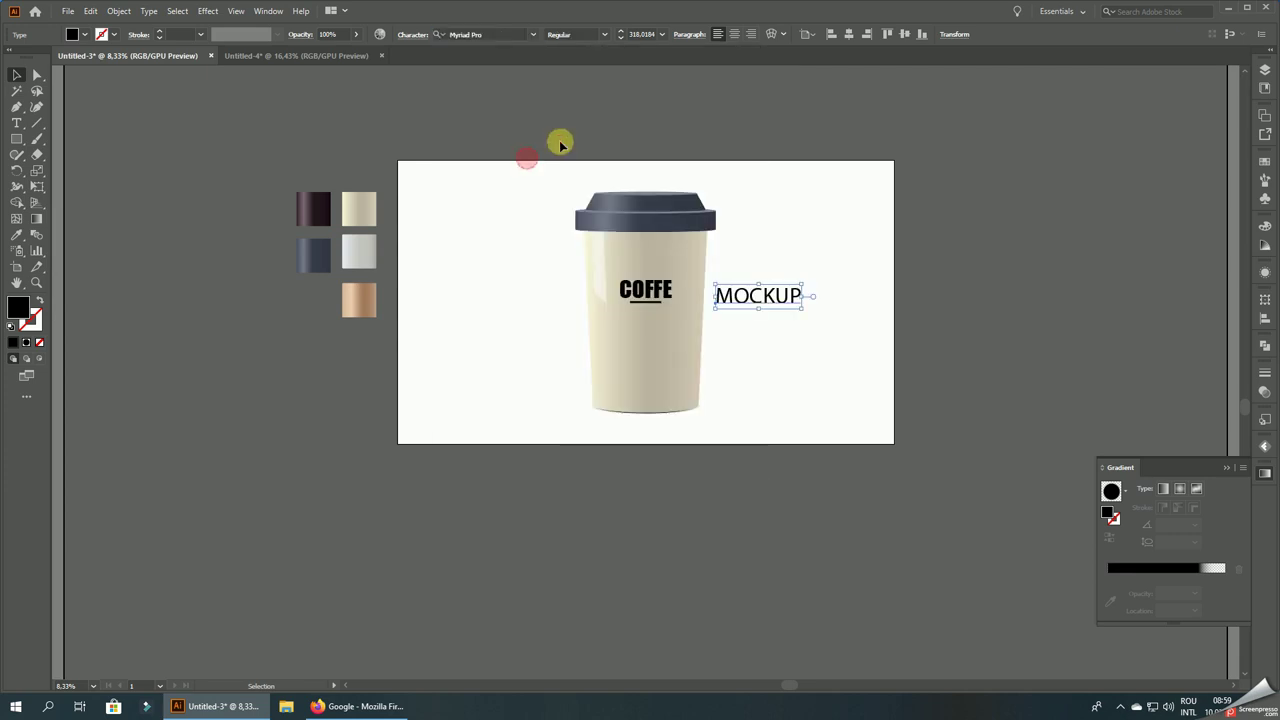
{"action": "left_click", "coordinate": [604, 34]}
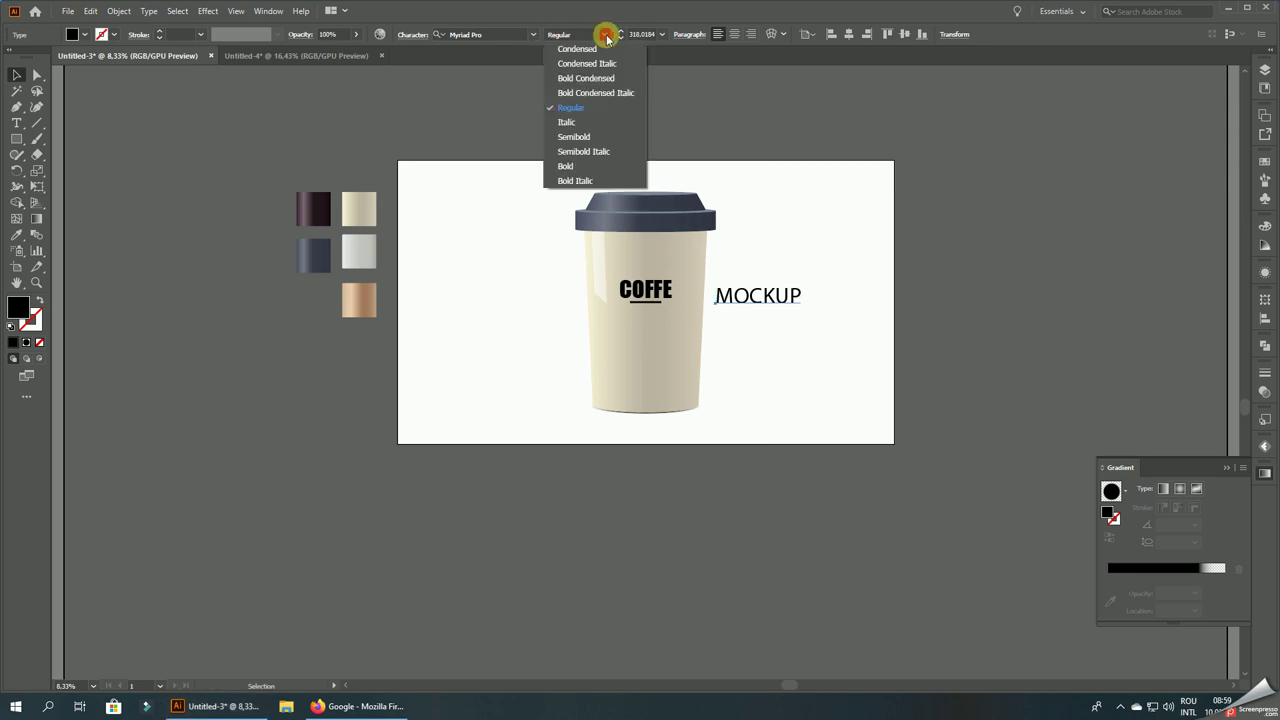
{"action": "left_click", "coordinate": [526, 34]}
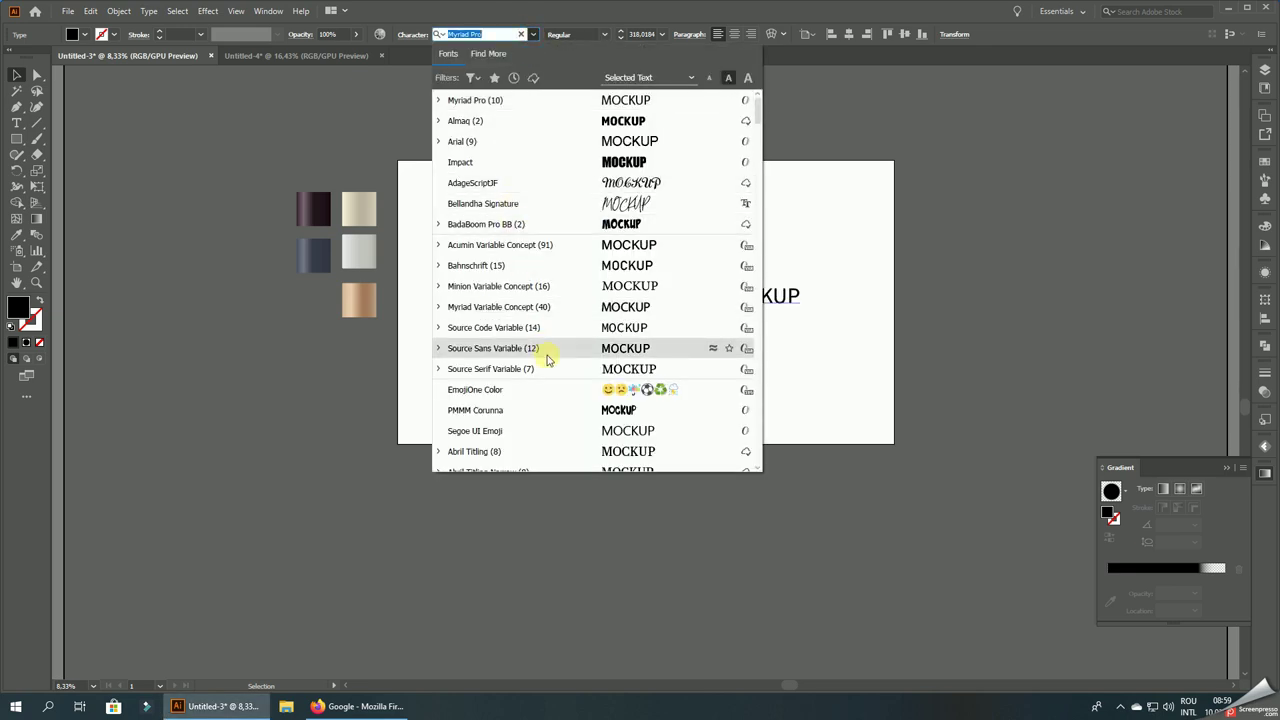
{"action": "key", "text": "Escape"}
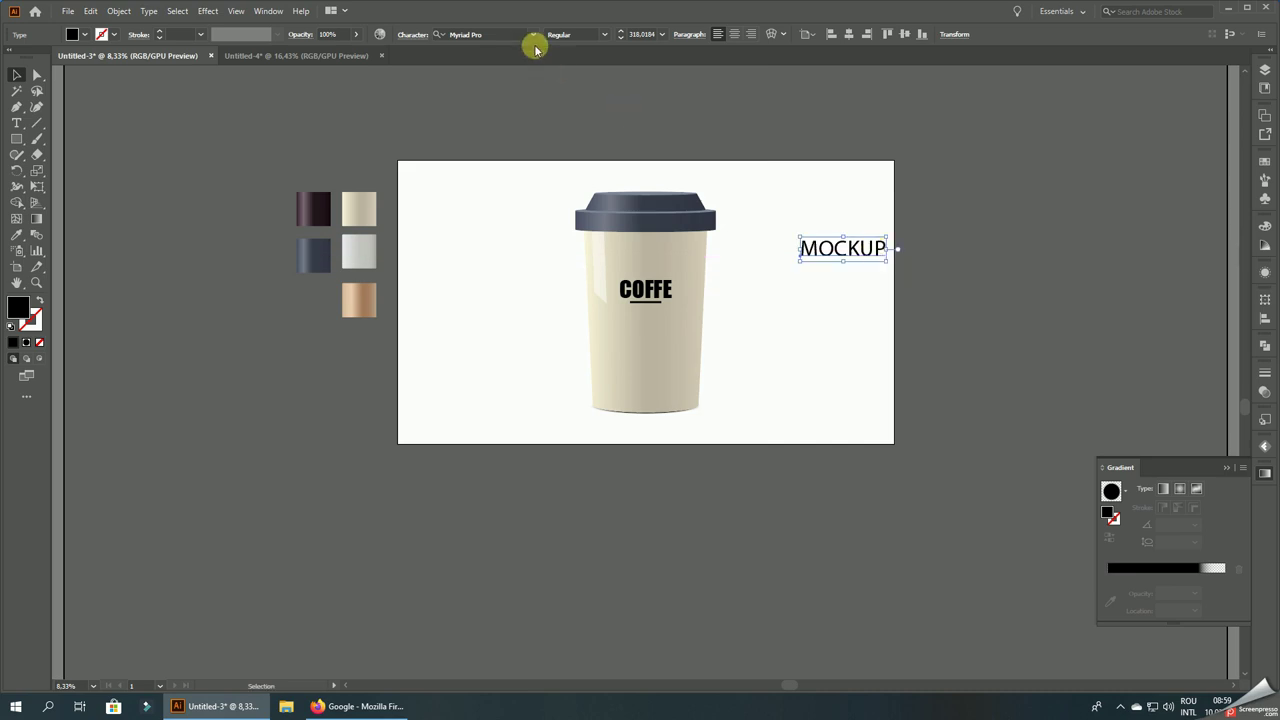
{"action": "left_click", "coordinate": [533, 34]}
- Browse the font list and try Microsoft Sans Serif on MOCKUP
{"action": "scroll", "coordinate": [500, 320], "scroll_direction": "down", "scroll_amount": 2}
{"action": "scroll", "coordinate": [520, 380], "scroll_direction": "down", "scroll_amount": 1}
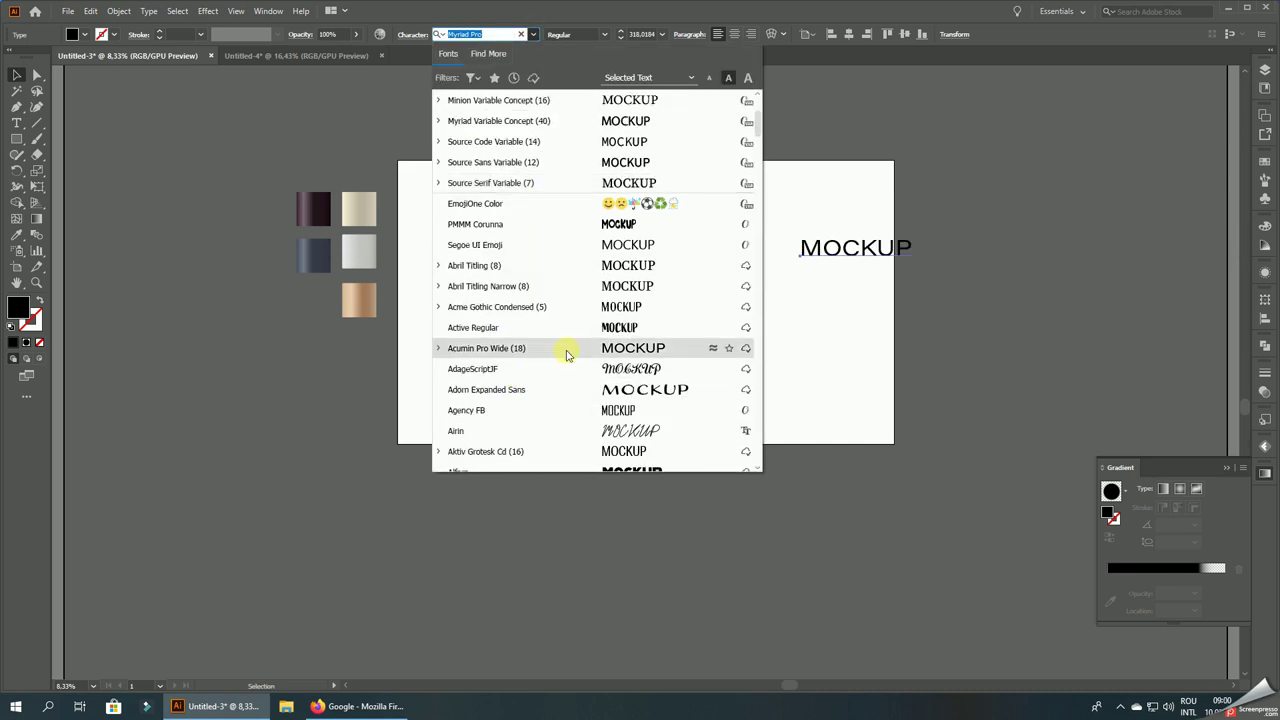
{"action": "scroll", "coordinate": [570, 366], "scroll_direction": "down", "scroll_amount": 2}
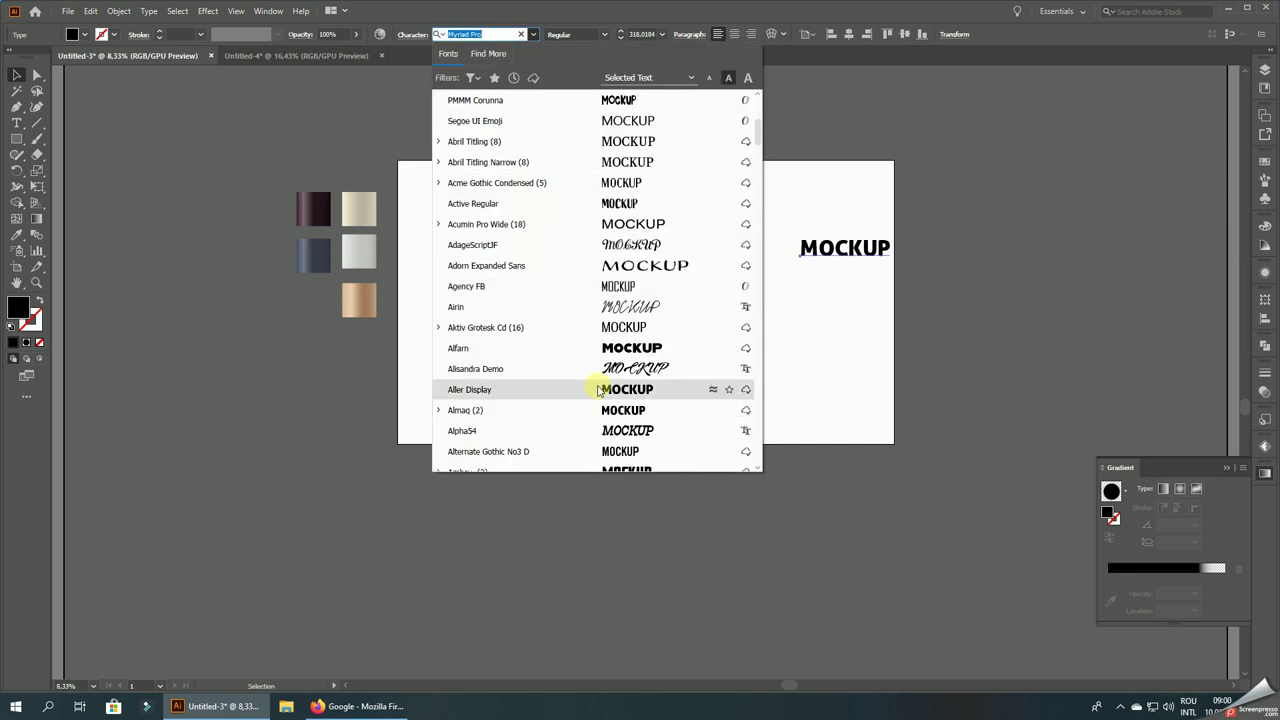
{"action": "scroll", "coordinate": [603, 413], "scroll_direction": "down", "scroll_amount": 1}
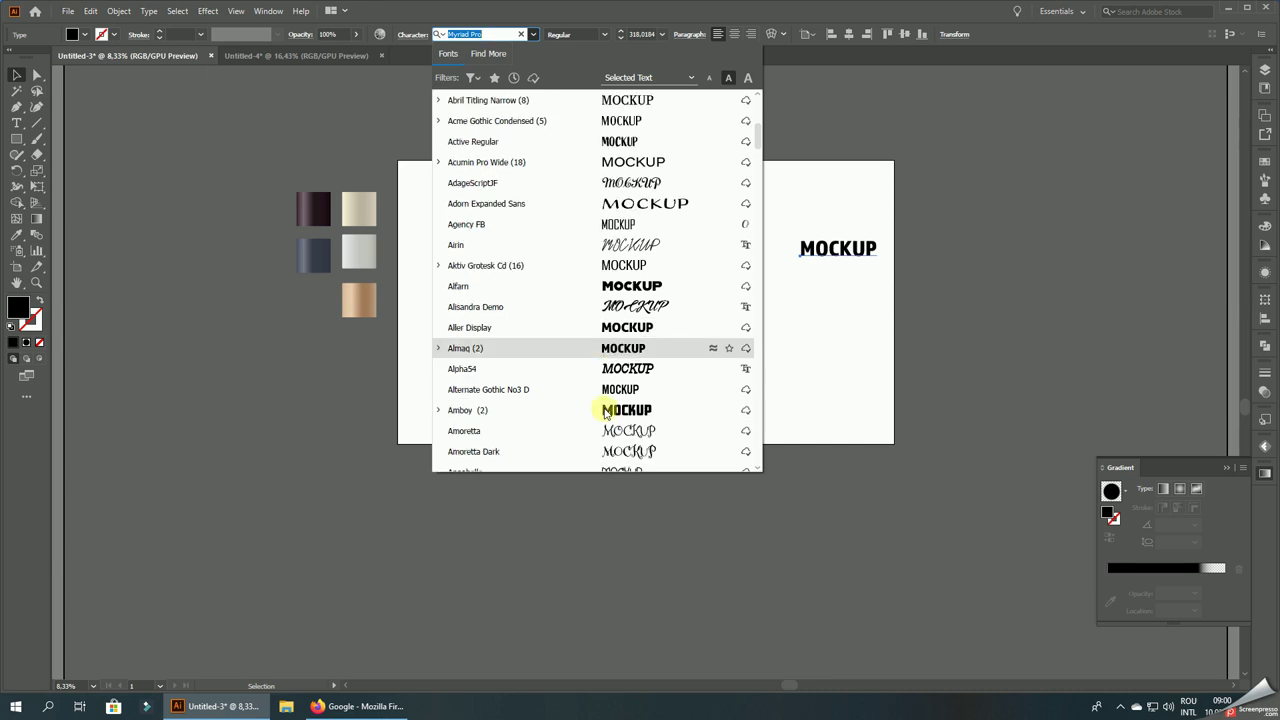
{"action": "scroll", "coordinate": [603, 413], "scroll_direction": "down", "scroll_amount": 2}
{"action": "scroll", "coordinate": [610, 412], "scroll_direction": "down", "scroll_amount": 1}
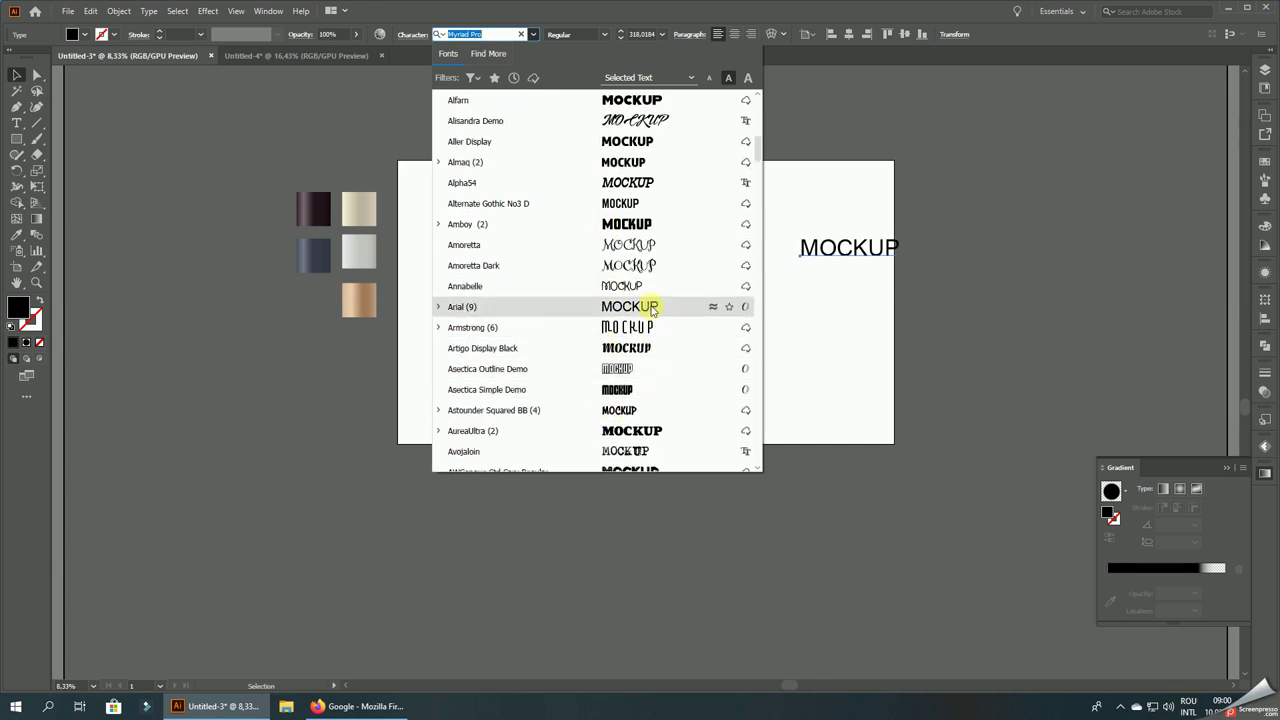
{"action": "scroll", "coordinate": [651, 366], "scroll_direction": "down", "scroll_amount": 3}
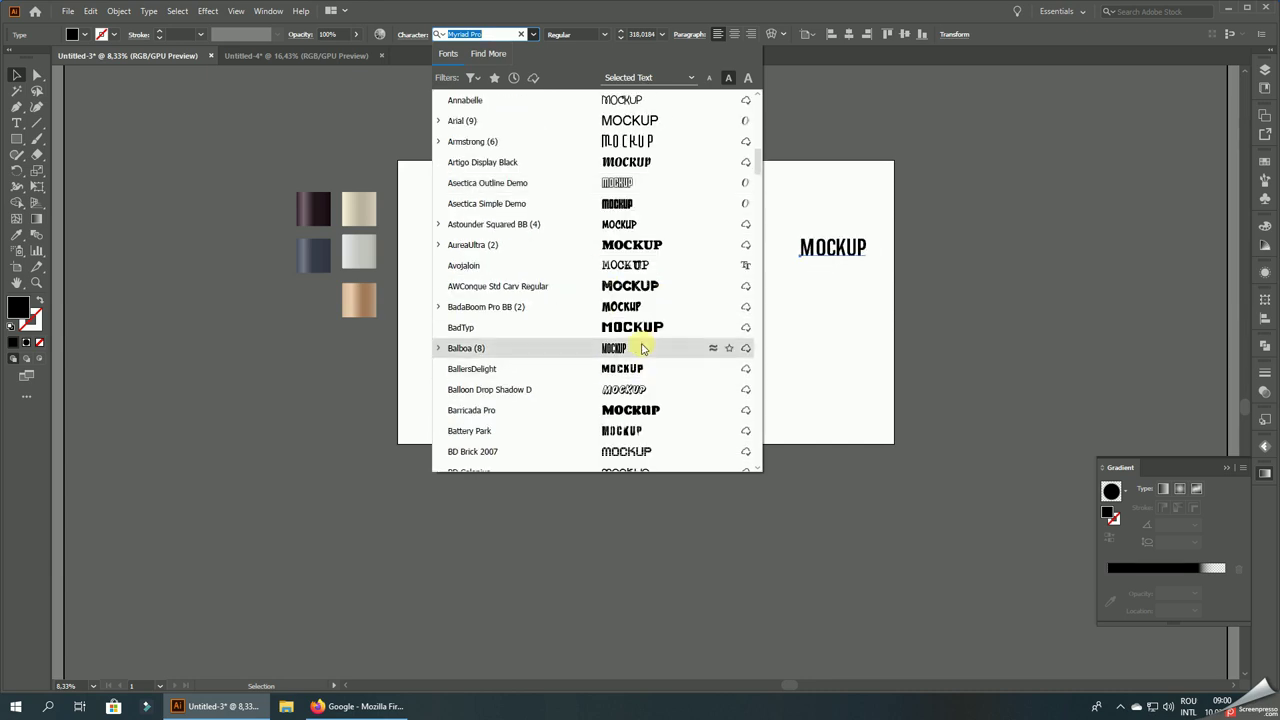
{"action": "scroll", "coordinate": [643, 355], "scroll_direction": "down", "scroll_amount": 1}
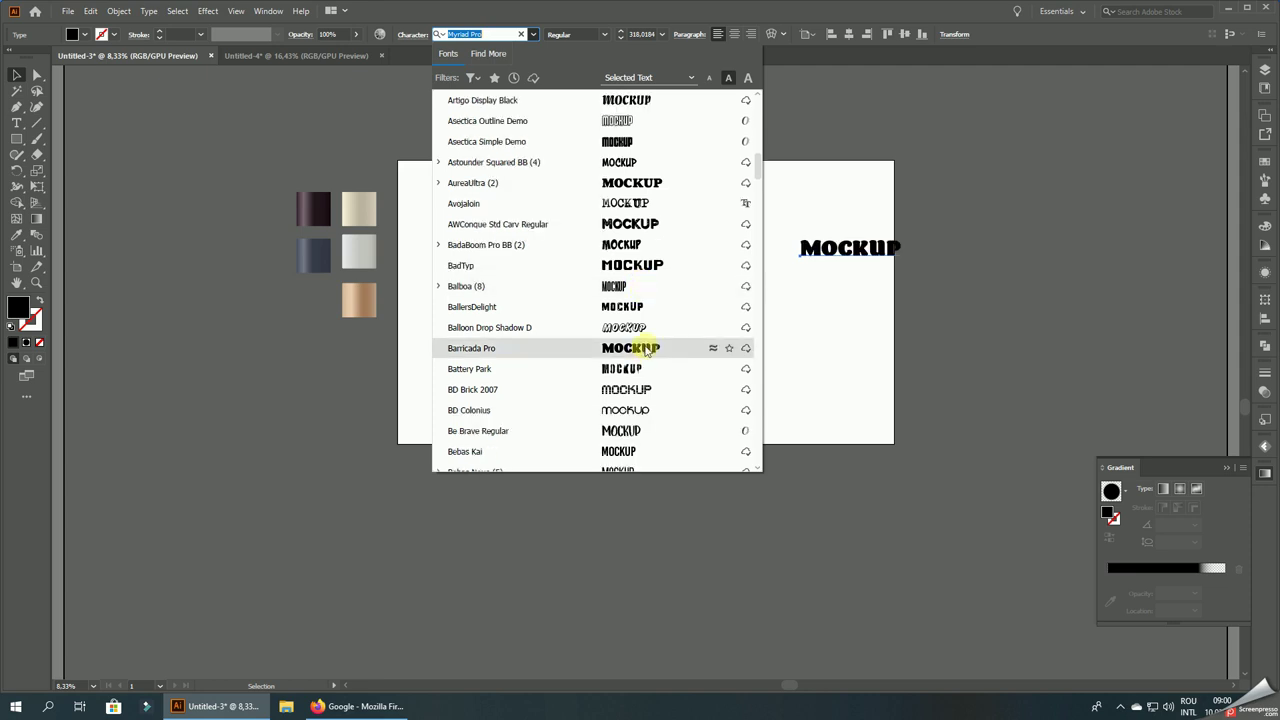
{"action": "scroll", "coordinate": [643, 360], "scroll_direction": "down", "scroll_amount": 3}
{"action": "scroll", "coordinate": [643, 380], "scroll_direction": "down", "scroll_amount": 1}
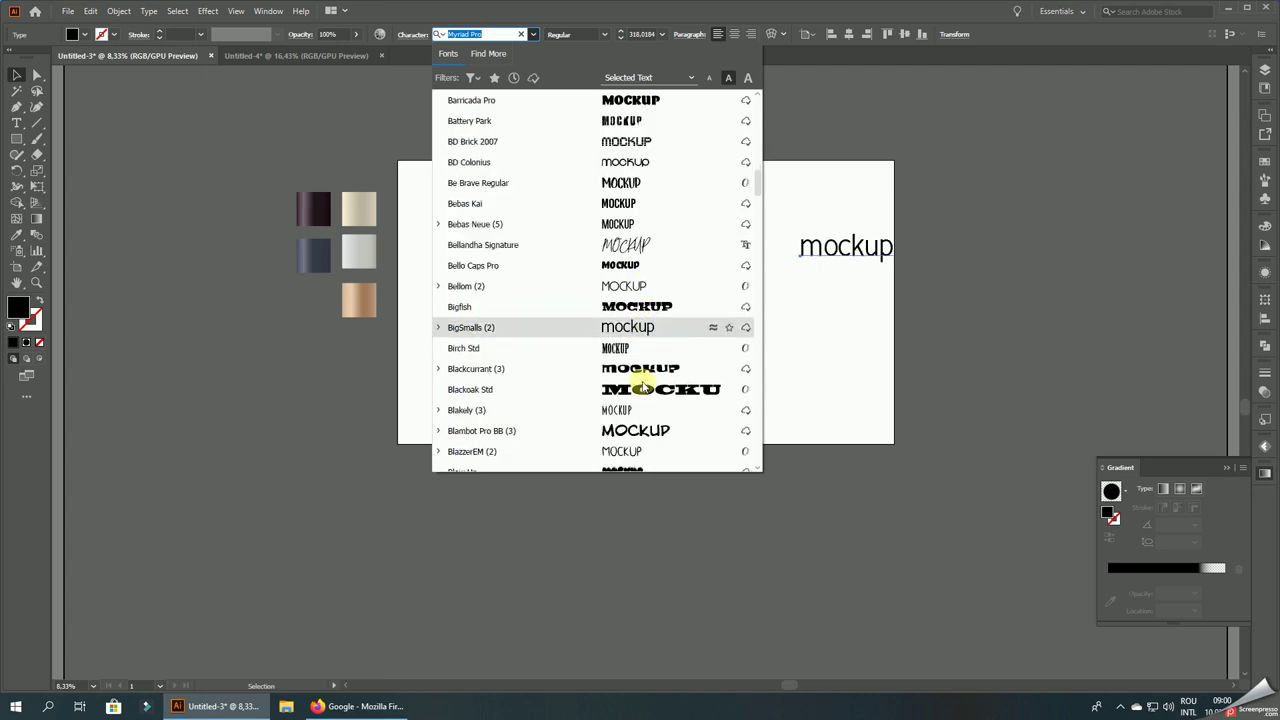
{"action": "scroll", "coordinate": [643, 380], "scroll_direction": "down", "scroll_amount": 1}
{"action": "scroll", "coordinate": [643, 382], "scroll_direction": "down", "scroll_amount": 3}
{"action": "scroll", "coordinate": [643, 382], "scroll_direction": "down", "scroll_amount": 2}
{"action": "scroll", "coordinate": [643, 382], "scroll_direction": "down", "scroll_amount": 2}
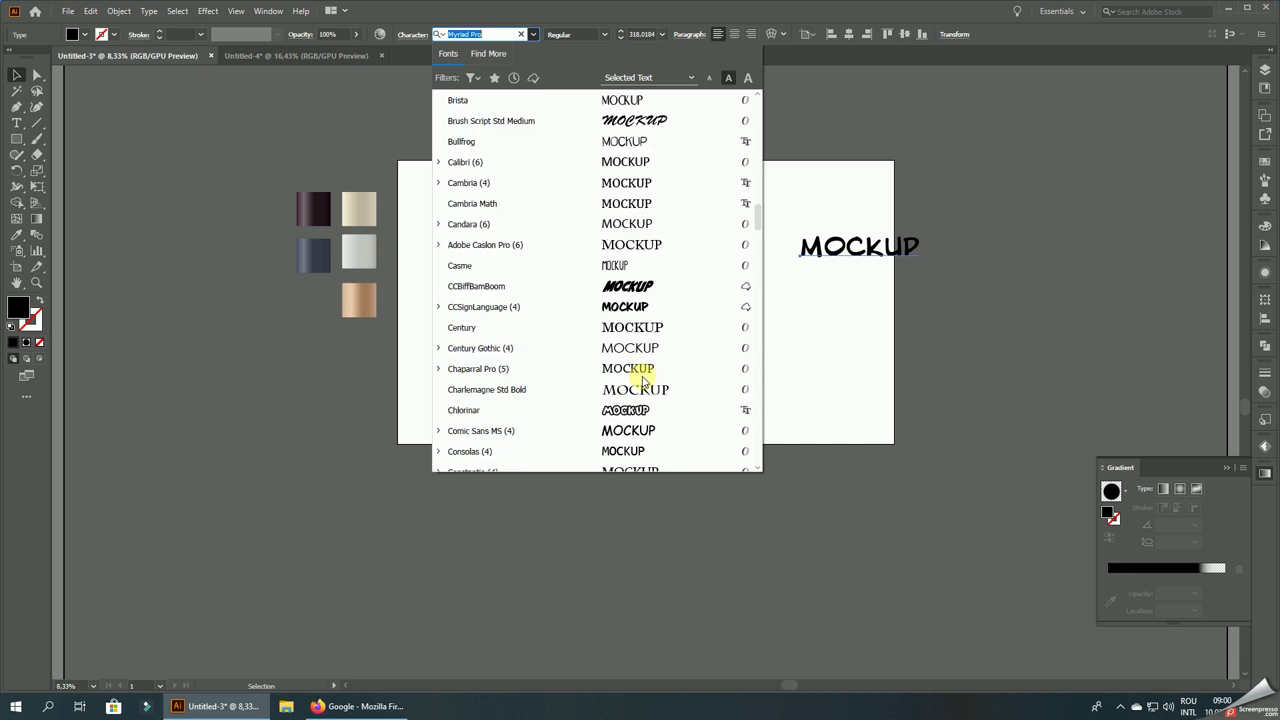
{"action": "scroll", "coordinate": [643, 382], "scroll_direction": "down", "scroll_amount": 2}
{"action": "scroll", "coordinate": [643, 382], "scroll_direction": "down", "scroll_amount": 2}
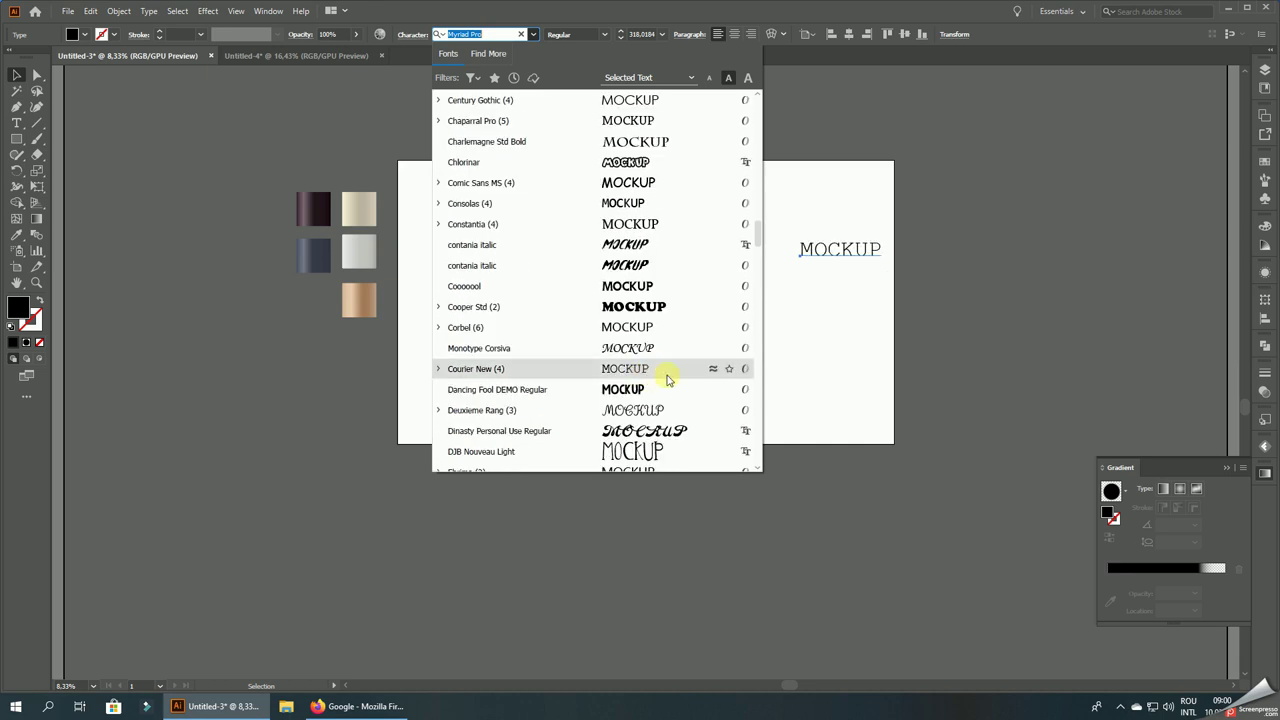
{"action": "scroll", "coordinate": [667, 378], "scroll_direction": "down", "scroll_amount": 2}
{"action": "scroll", "coordinate": [667, 378], "scroll_direction": "down", "scroll_amount": 2}
{"action": "scroll", "coordinate": [667, 378], "scroll_direction": "down", "scroll_amount": 3}
{"action": "scroll", "coordinate": [667, 378], "scroll_direction": "down", "scroll_amount": 2}
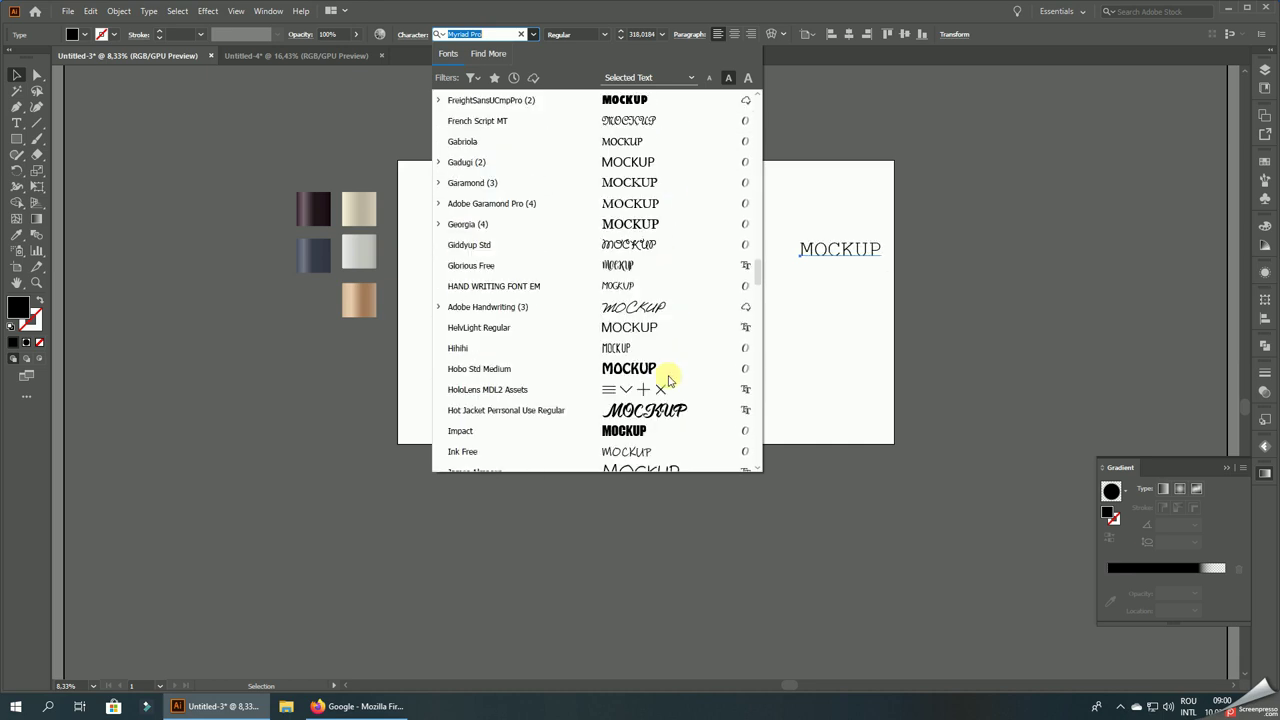
{"action": "scroll", "coordinate": [667, 378], "scroll_direction": "down", "scroll_amount": 3}
{"action": "scroll", "coordinate": [667, 378], "scroll_direction": "down", "scroll_amount": 2}
{"action": "scroll", "coordinate": [667, 378], "scroll_direction": "down", "scroll_amount": 1}
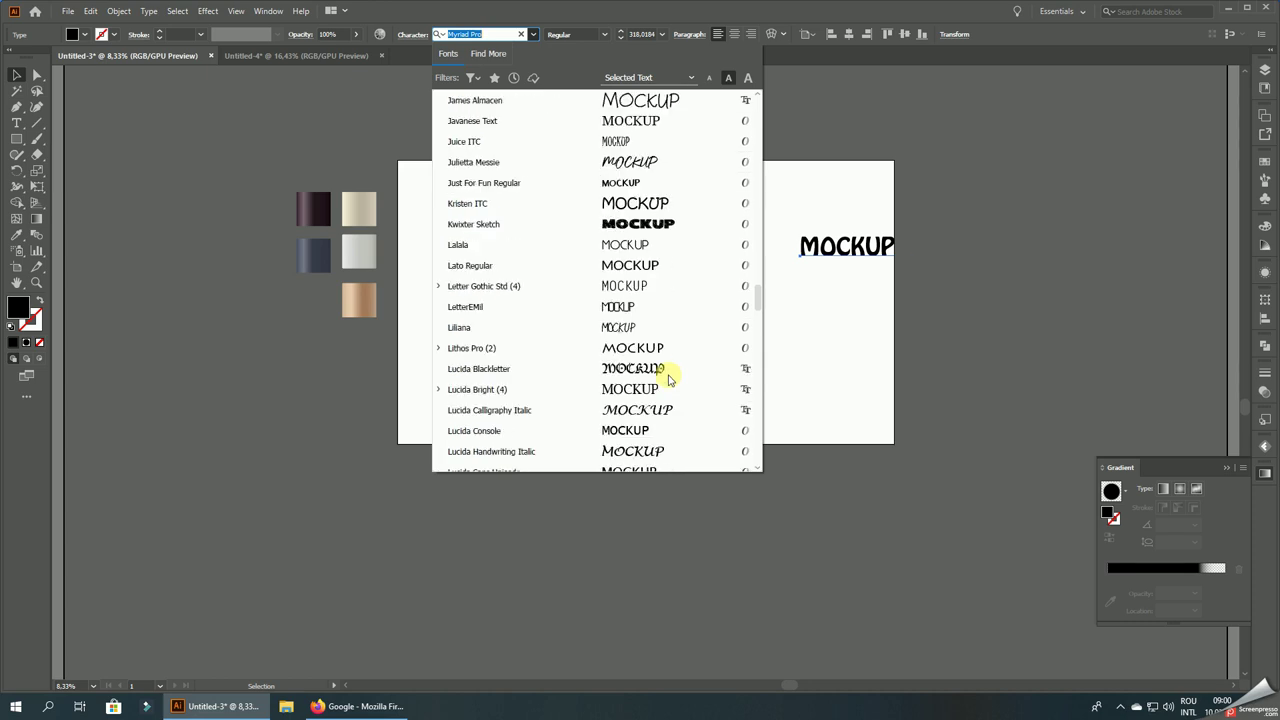
{"action": "scroll", "coordinate": [667, 378], "scroll_direction": "down", "scroll_amount": 3}
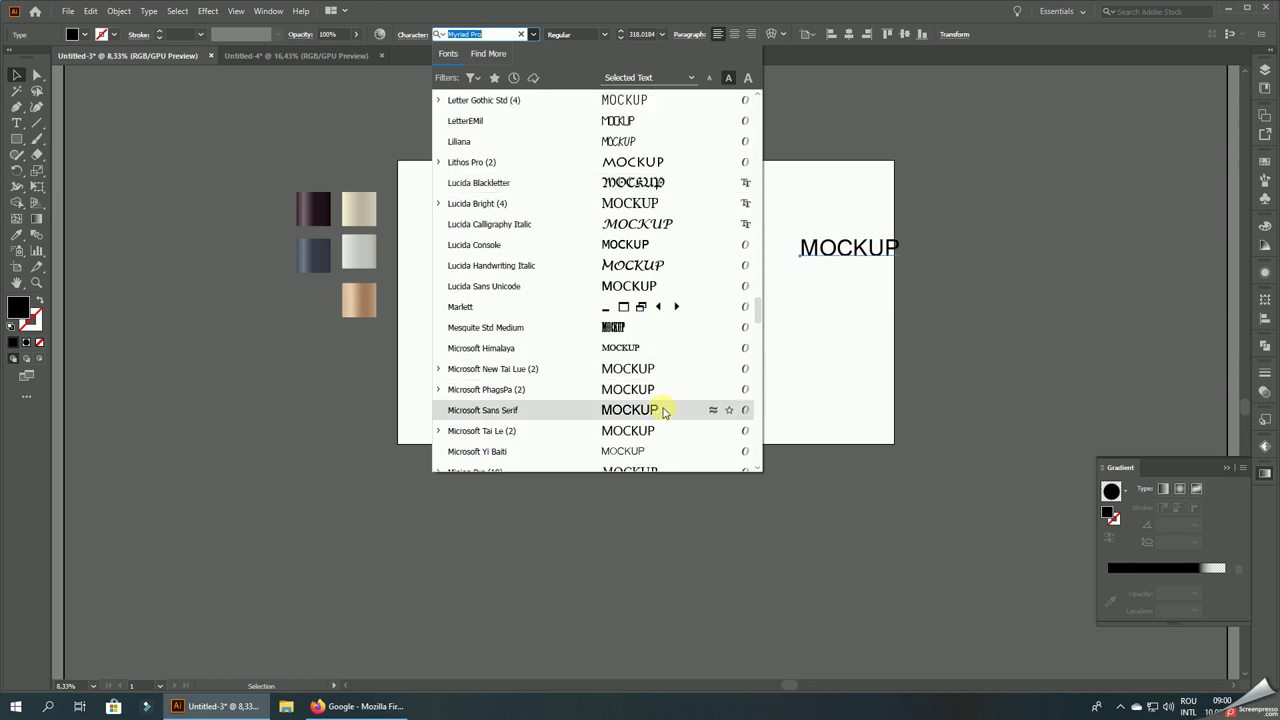
{"action": "left_click", "coordinate": [663, 411]}
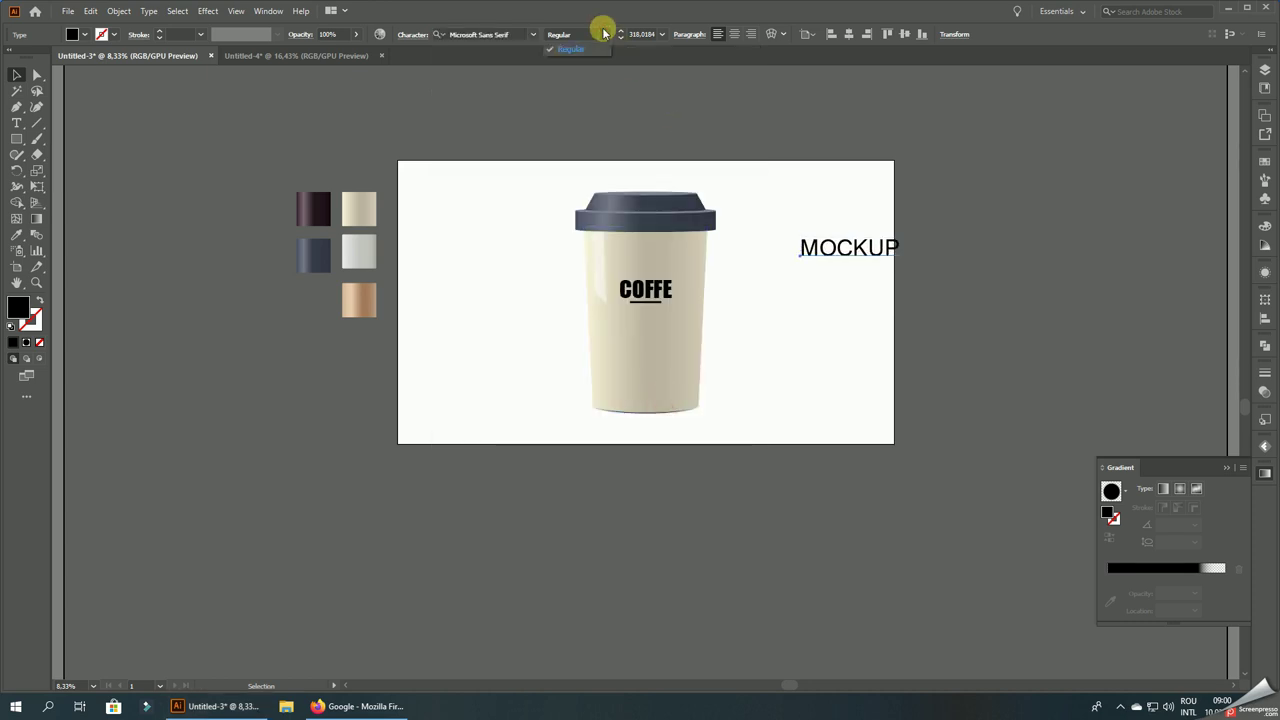
- Set MOCKUP in Acumin Pro Wide and show its weight options
{"action": "left_click", "coordinate": [533, 34]}
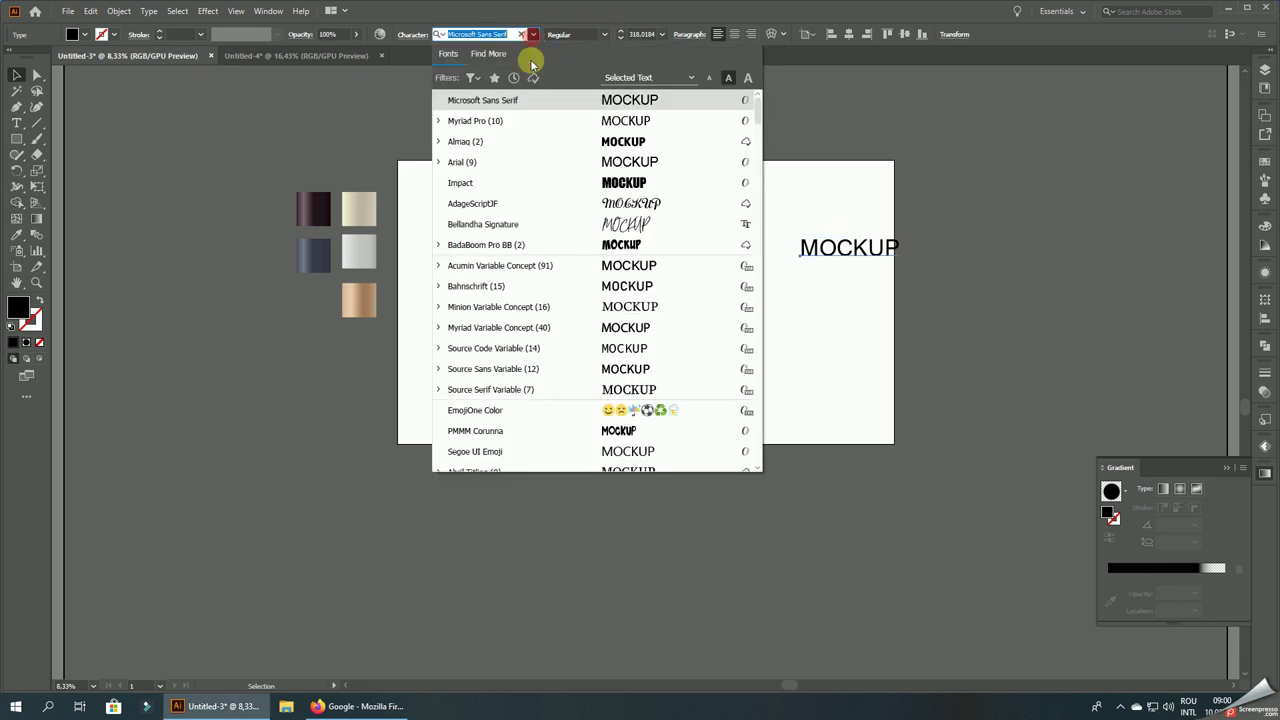
{"action": "scroll", "coordinate": [600, 360], "scroll_direction": "down", "scroll_amount": 2}
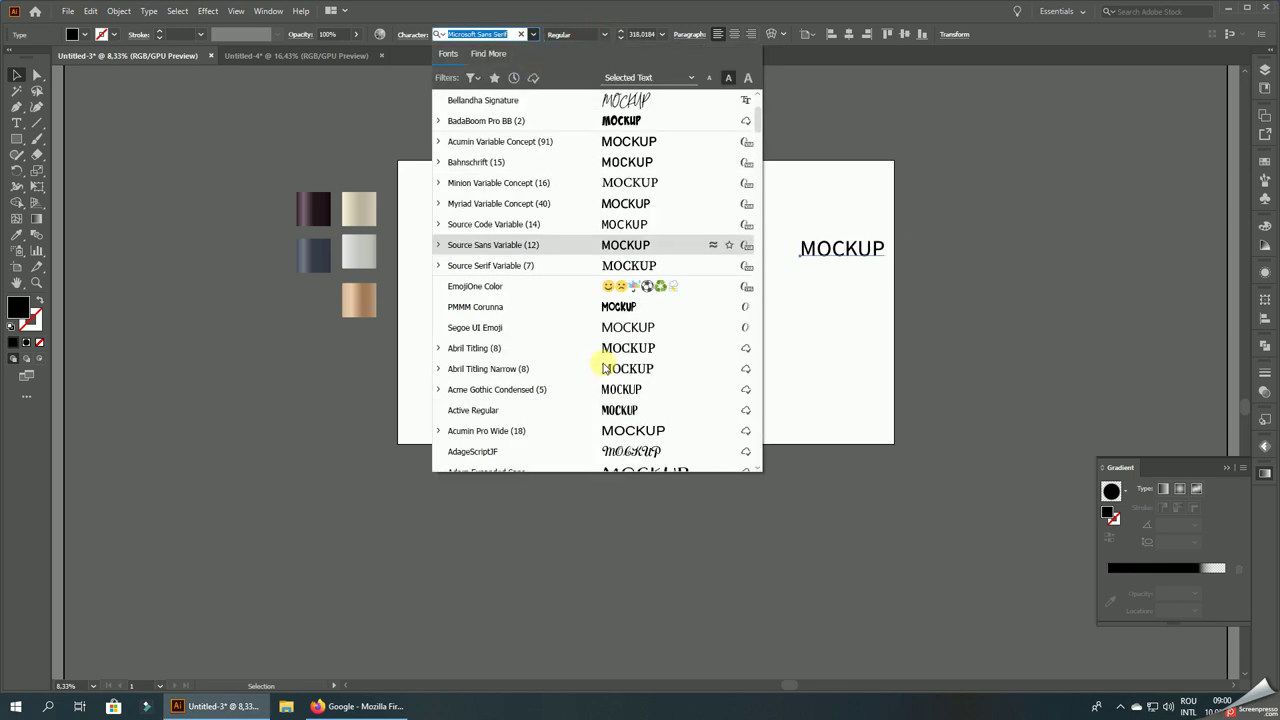
{"action": "left_click", "coordinate": [632, 431]}
{"action": "left_click", "coordinate": [604, 34]}
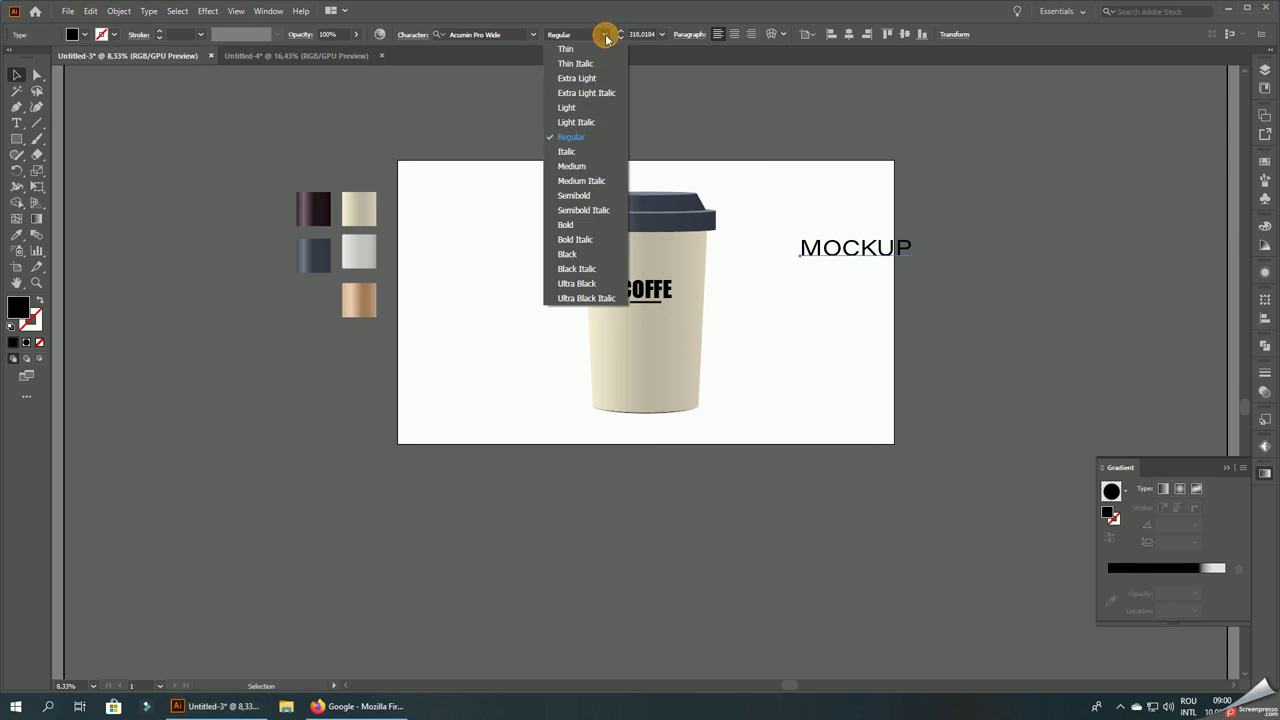
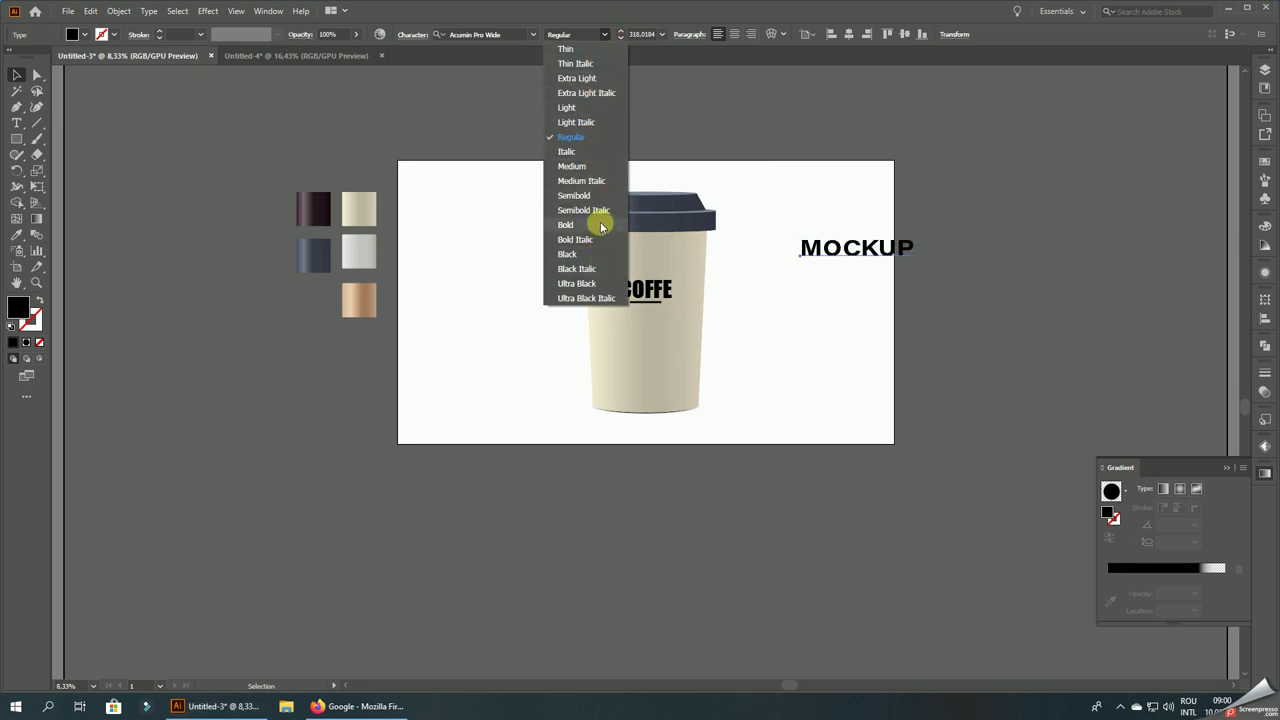
- Make the MOCKUP text Bold and condense it horizontally
{"action": "left_click", "coordinate": [600, 225]}
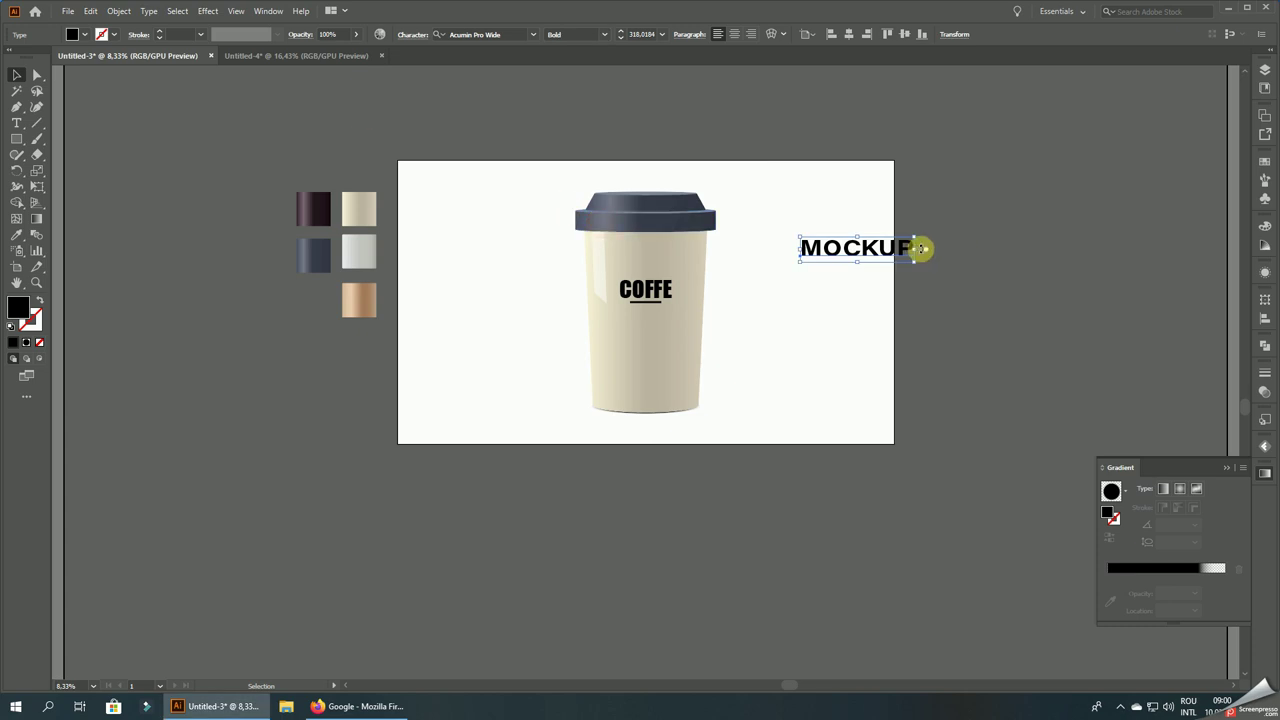
{"action": "left_click_drag", "start_coordinate": [921, 248], "coordinate": [899, 255]}
{"action": "left_click", "coordinate": [921, 277]}
{"action": "scroll", "coordinate": [884, 258], "scroll_direction": "up", "scroll_amount": 3}
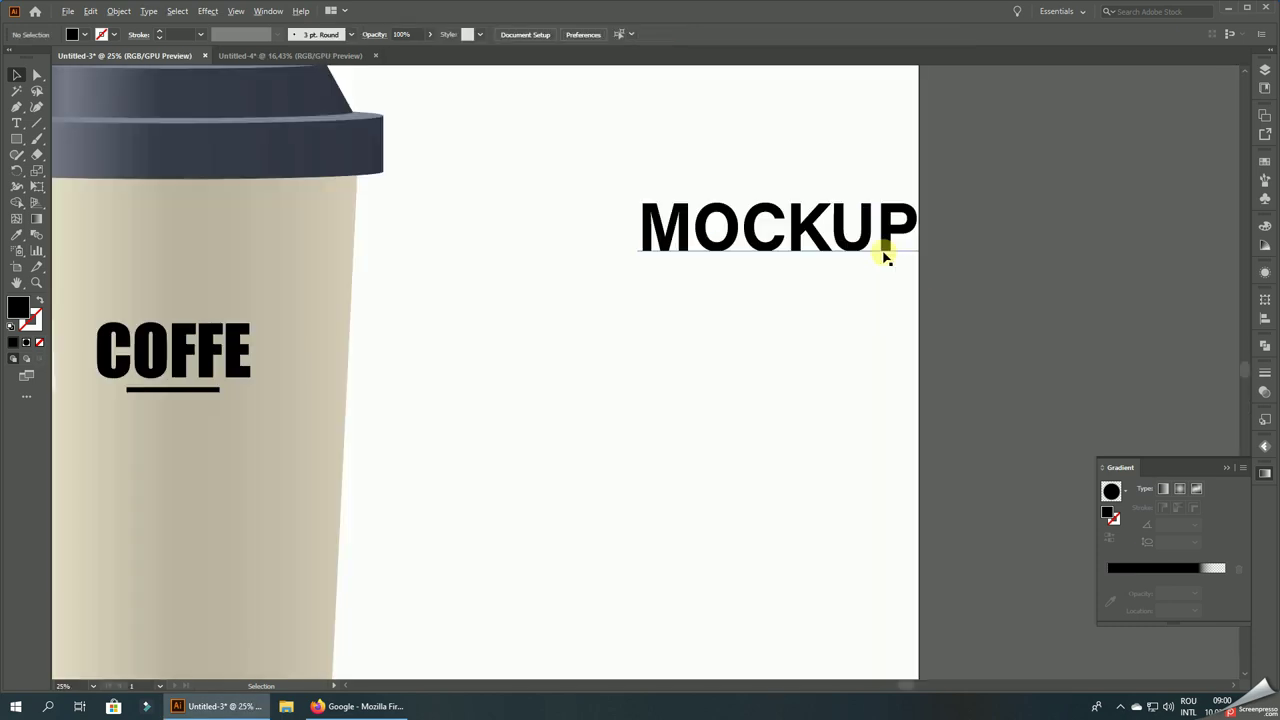
- Expand the MOCKUP text into outlines with Object > Expand
{"action": "left_click", "coordinate": [805, 200]}
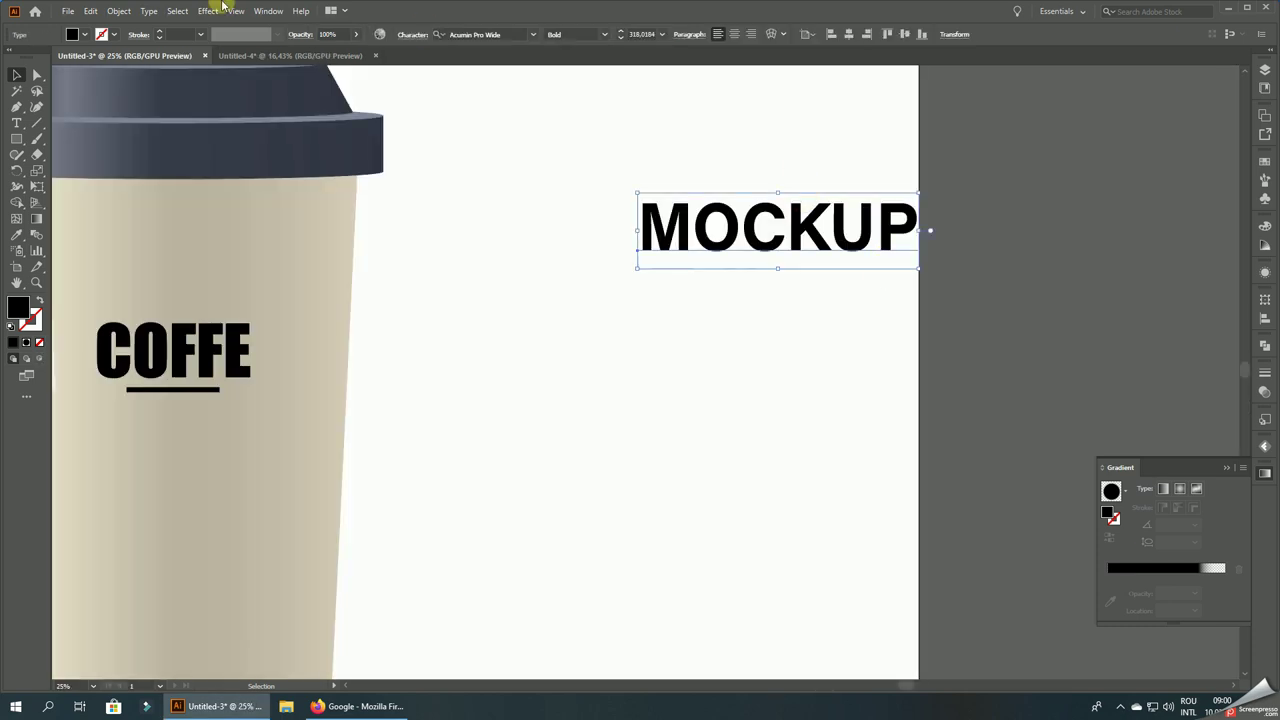
{"action": "left_click", "coordinate": [121, 11]}
{"action": "left_click", "coordinate": [163, 169]}
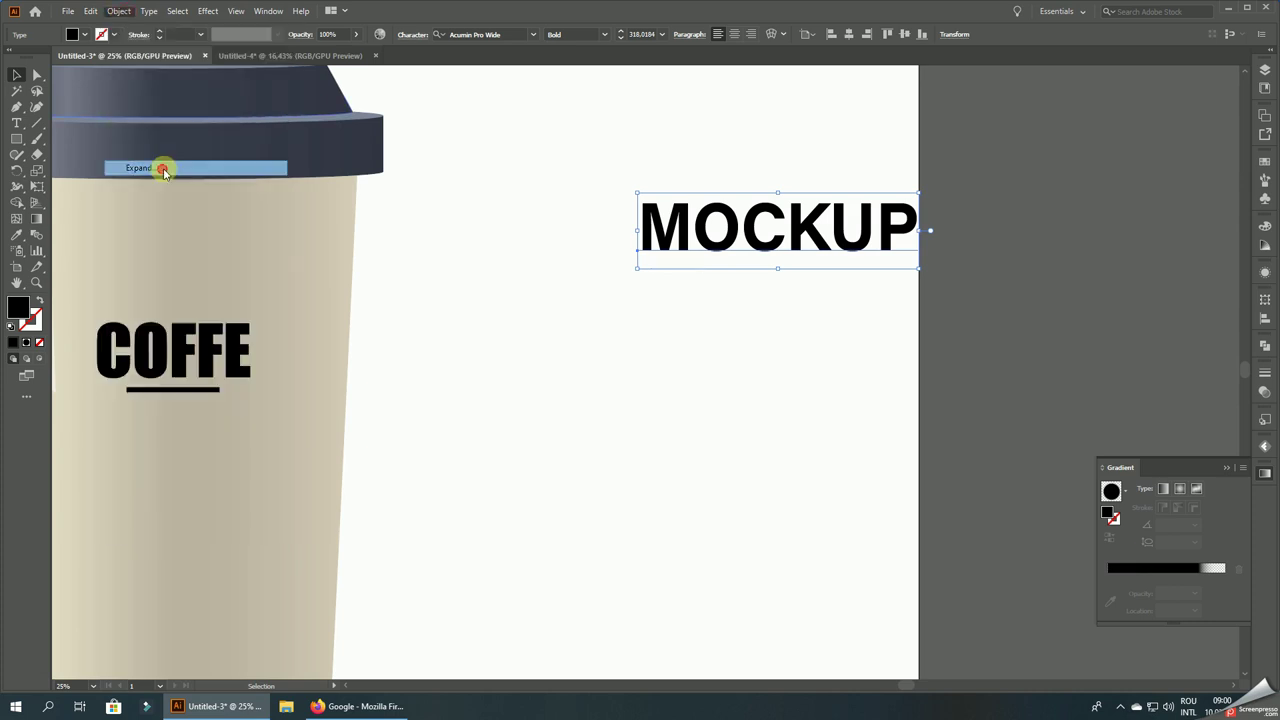
{"action": "left_click", "coordinate": [567, 420]}
- Move MOCKUP onto the cup, centre it horizontally, and position it just under COFFE
{"action": "scroll", "coordinate": [791, 212], "scroll_direction": "down", "scroll_amount": 2}
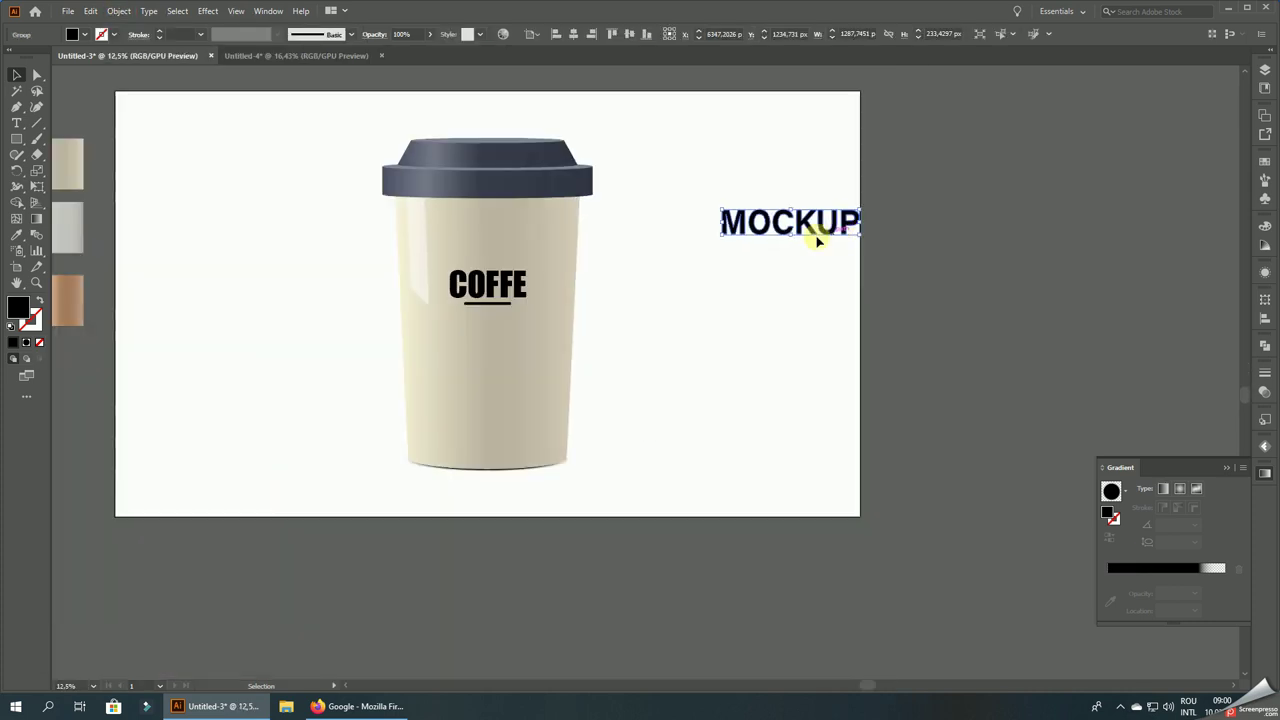
{"action": "mouse_move", "coordinate": [806, 226]}
{"action": "left_mouse_down"}
{"action": "mouse_move", "coordinate": [565, 350]}
{"action": "mouse_move", "coordinate": [436, 341]}
{"action": "left_mouse_up"}
{"action": "left_click", "coordinate": [573, 34]}
{"action": "scroll", "coordinate": [575, 335], "scroll_direction": "up", "scroll_amount": 3}
{"action": "scroll", "coordinate": [580, 335], "scroll_direction": "up", "scroll_amount": 1}
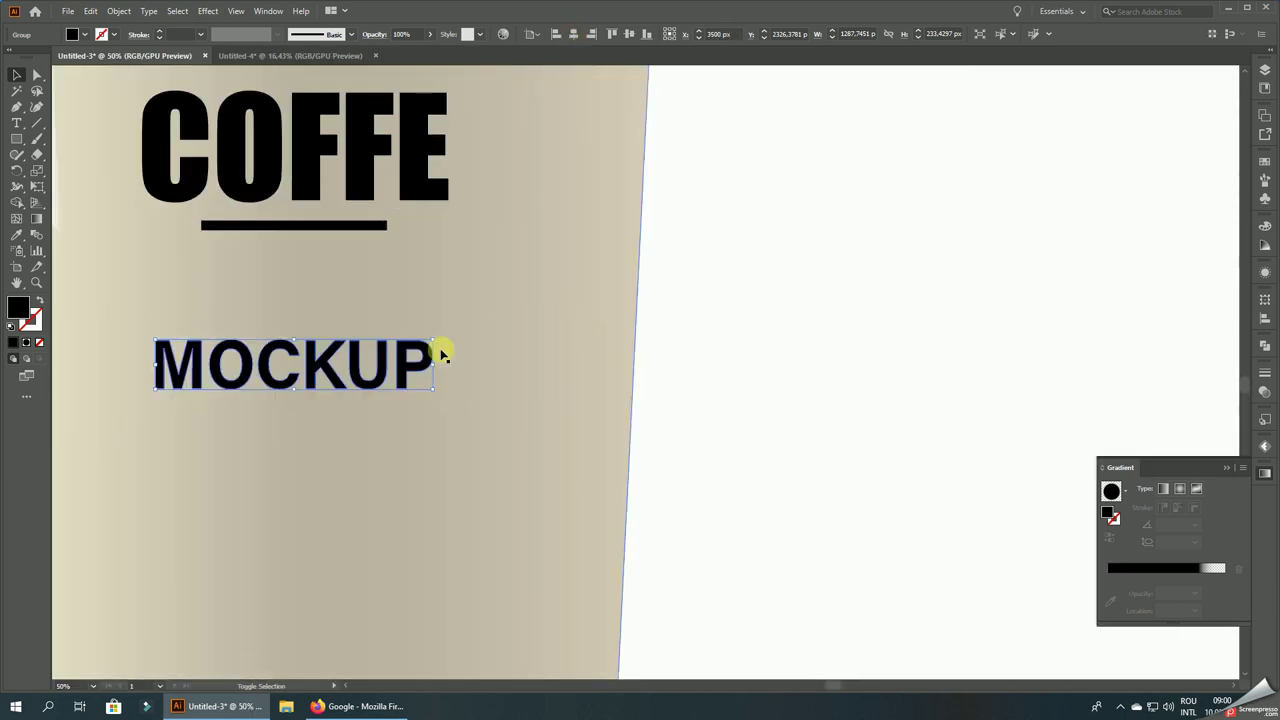
{"action": "left_click_drag", "start_coordinate": [352, 362], "coordinate": [352, 287]}
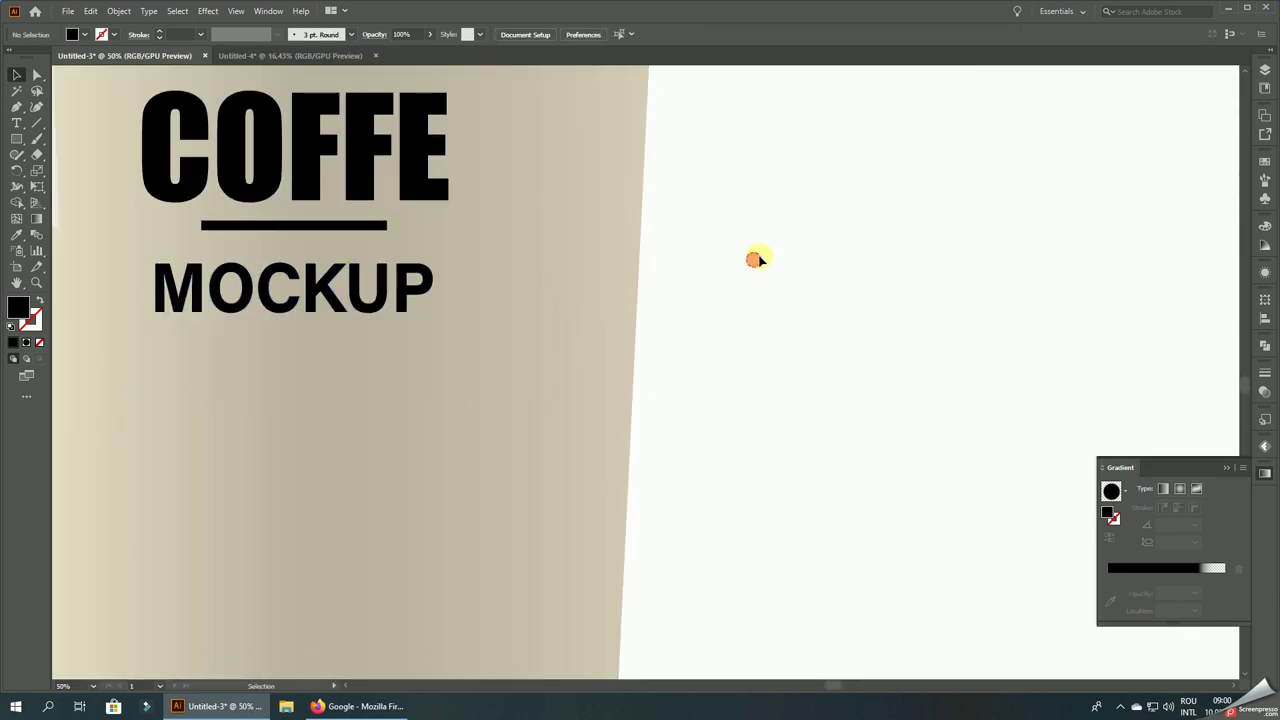
{"action": "key", "text": "ctrl+0"}
- Duplicate COFFE down to the cup's bottom and retype the copy as 300ml
{"action": "scroll", "coordinate": [770, 280], "scroll_direction": "up", "scroll_amount": 1}
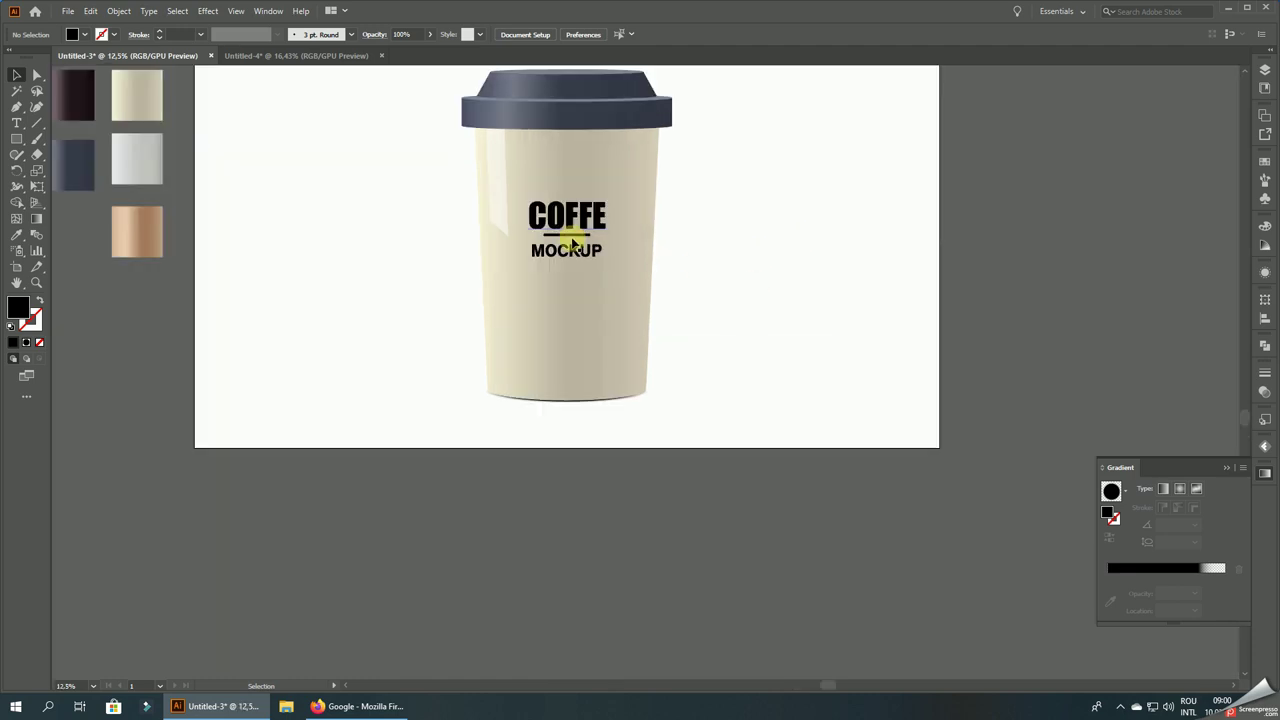
{"action": "left_click_drag", "start_coordinate": [591, 220], "coordinate": [591, 378]}
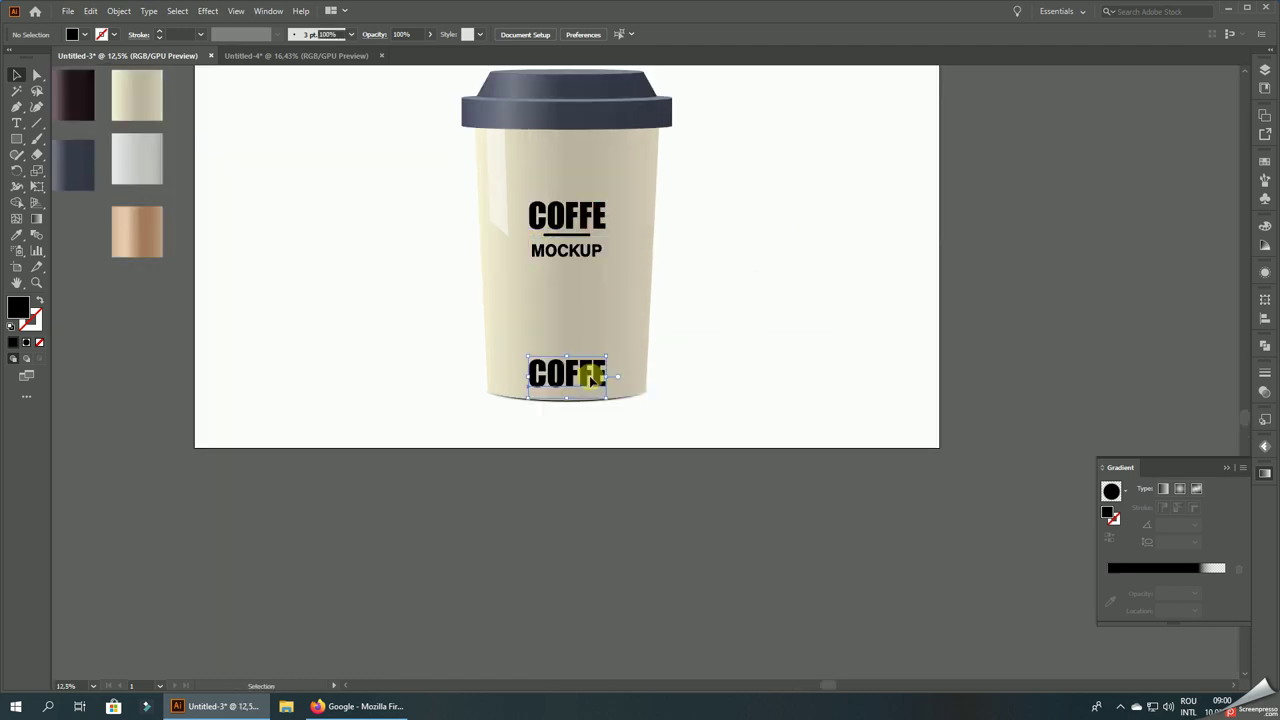
{"action": "left_click", "coordinate": [16, 122]}
{"action": "left_click", "coordinate": [588, 373]}
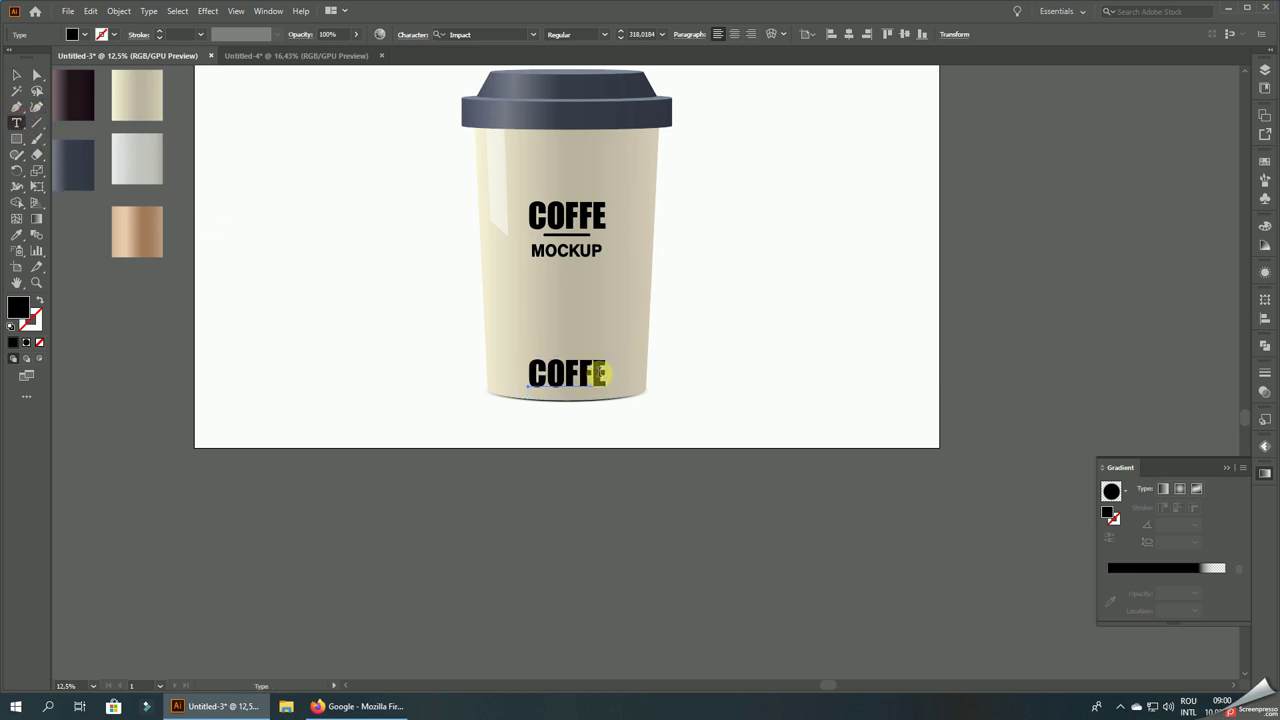
{"action": "left_click_drag", "start_coordinate": [600, 373], "coordinate": [528, 373]}
{"action": "type", "text": "300ml"}
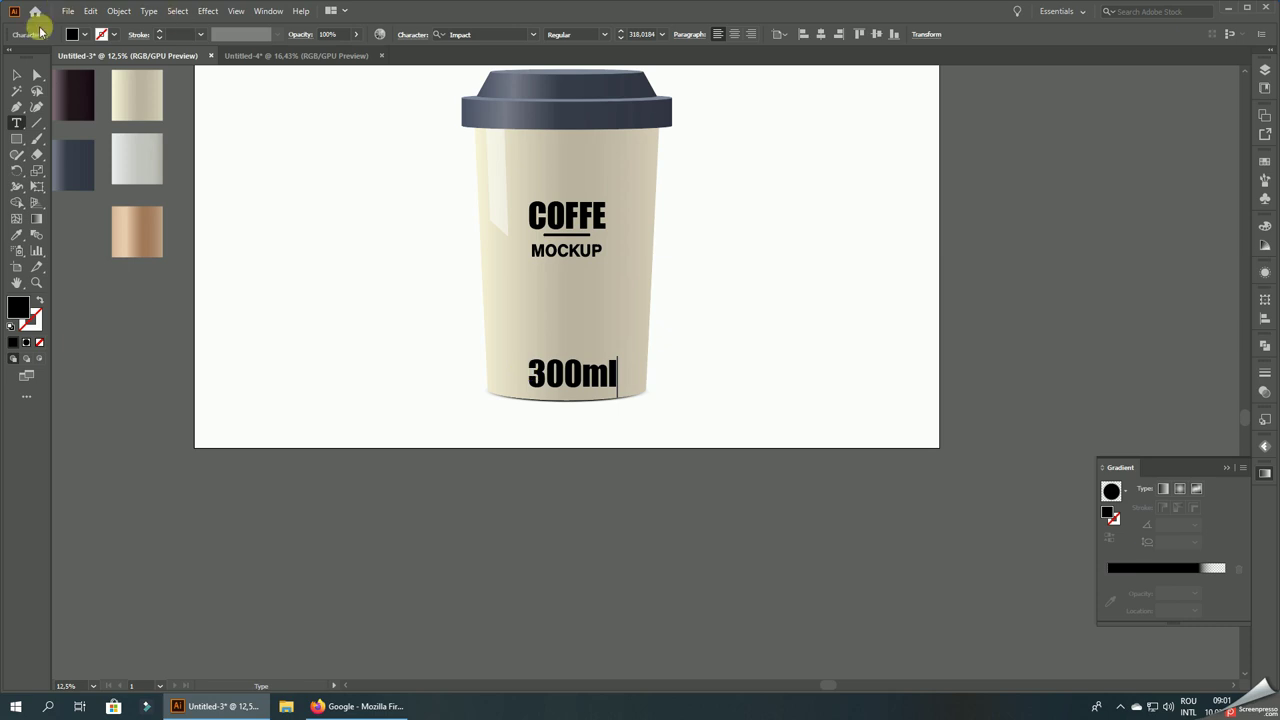
- Move the 300ml label off to the right of the cup
{"action": "left_click", "coordinate": [17, 73]}
{"action": "left_click_drag", "start_coordinate": [610, 377], "coordinate": [886, 224]}
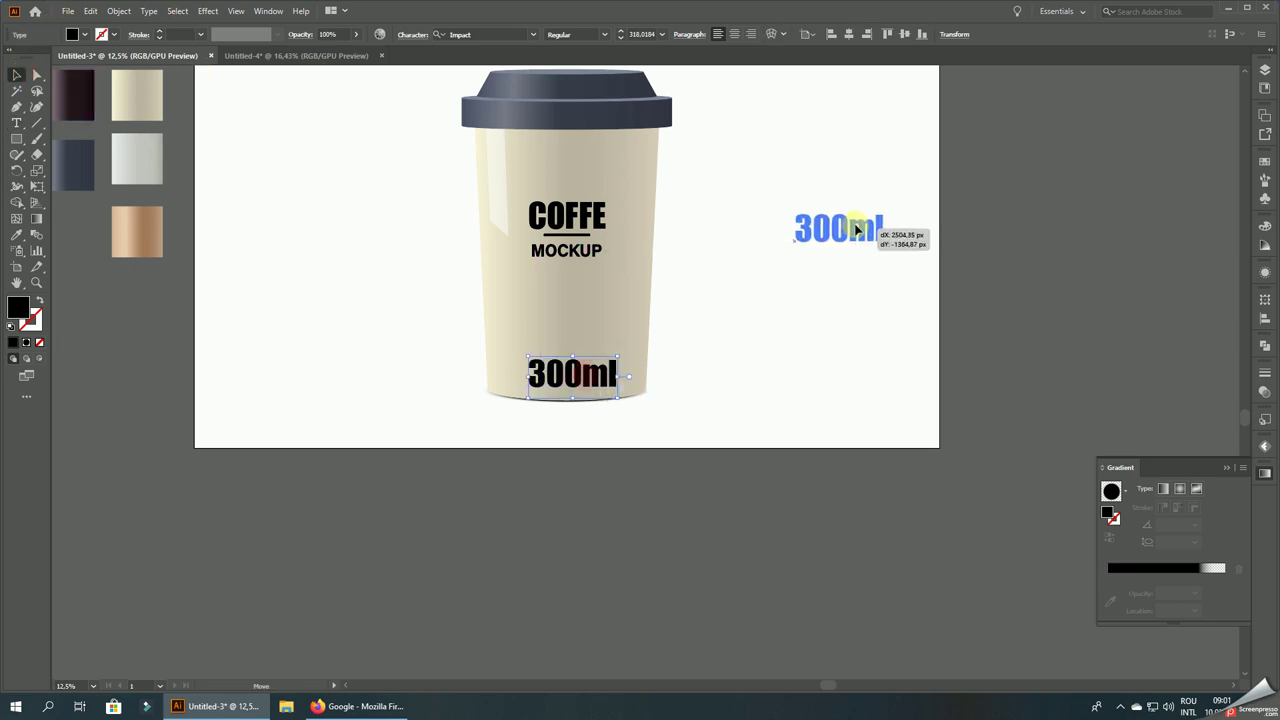
{"action": "left_click", "coordinate": [534, 35]}
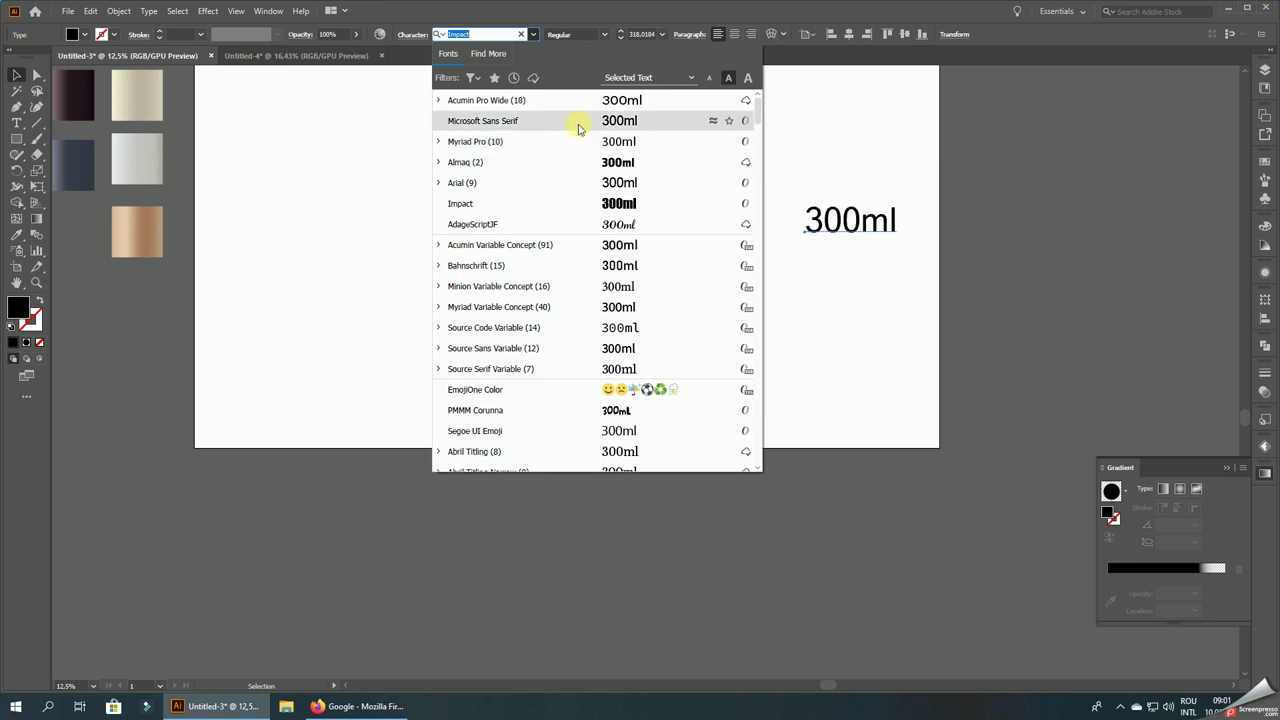
- Set the 300ml label's font to Arial Bold
{"action": "left_click", "coordinate": [578, 121]}
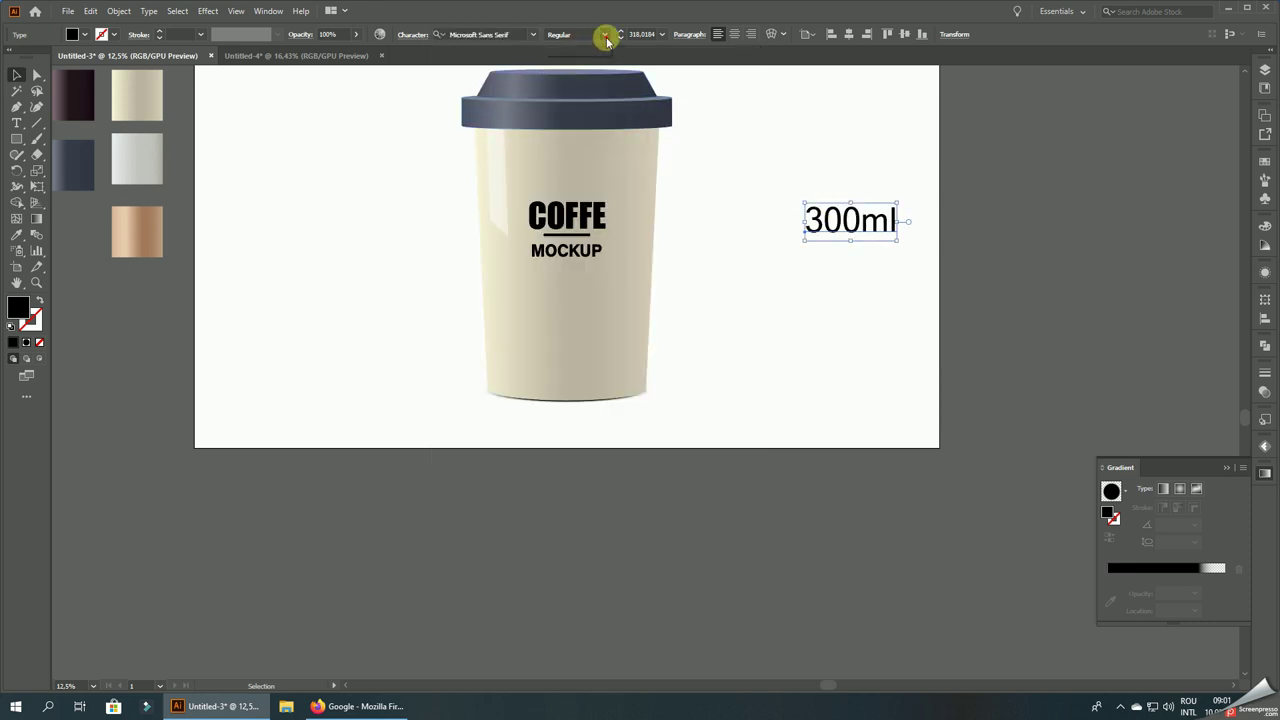
{"action": "left_click", "coordinate": [533, 34]}
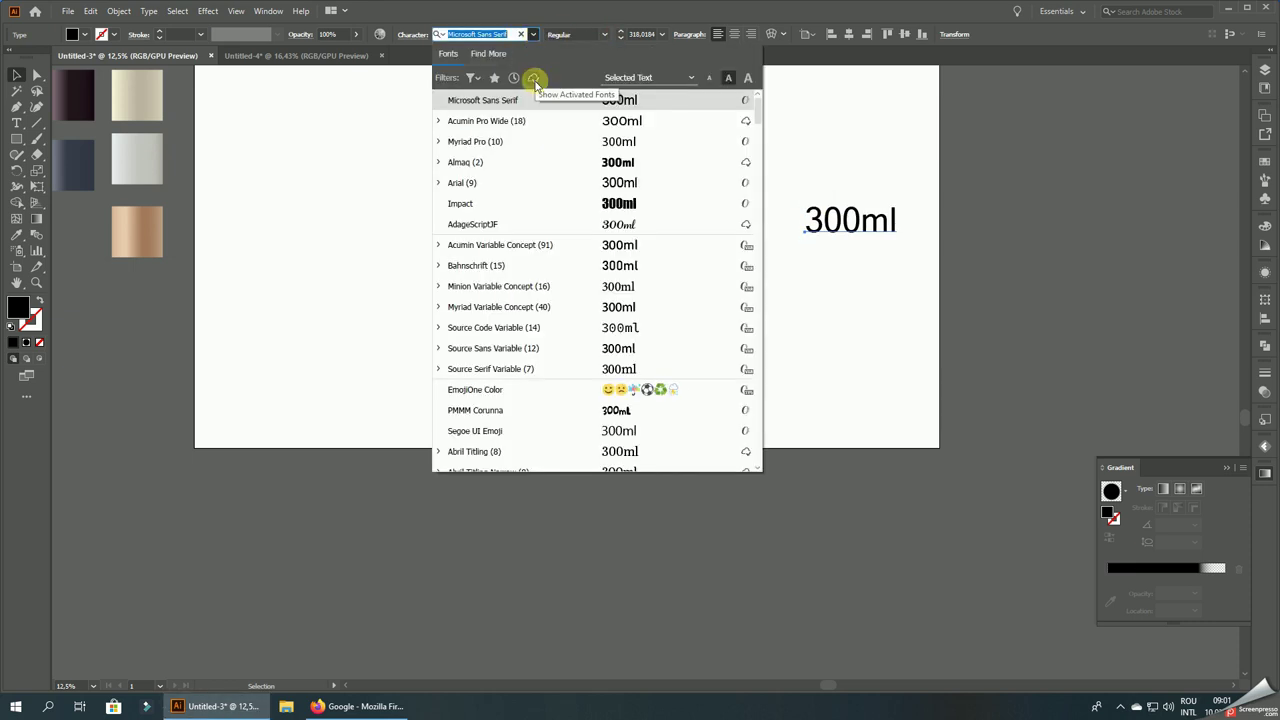
{"action": "left_click", "coordinate": [531, 182]}
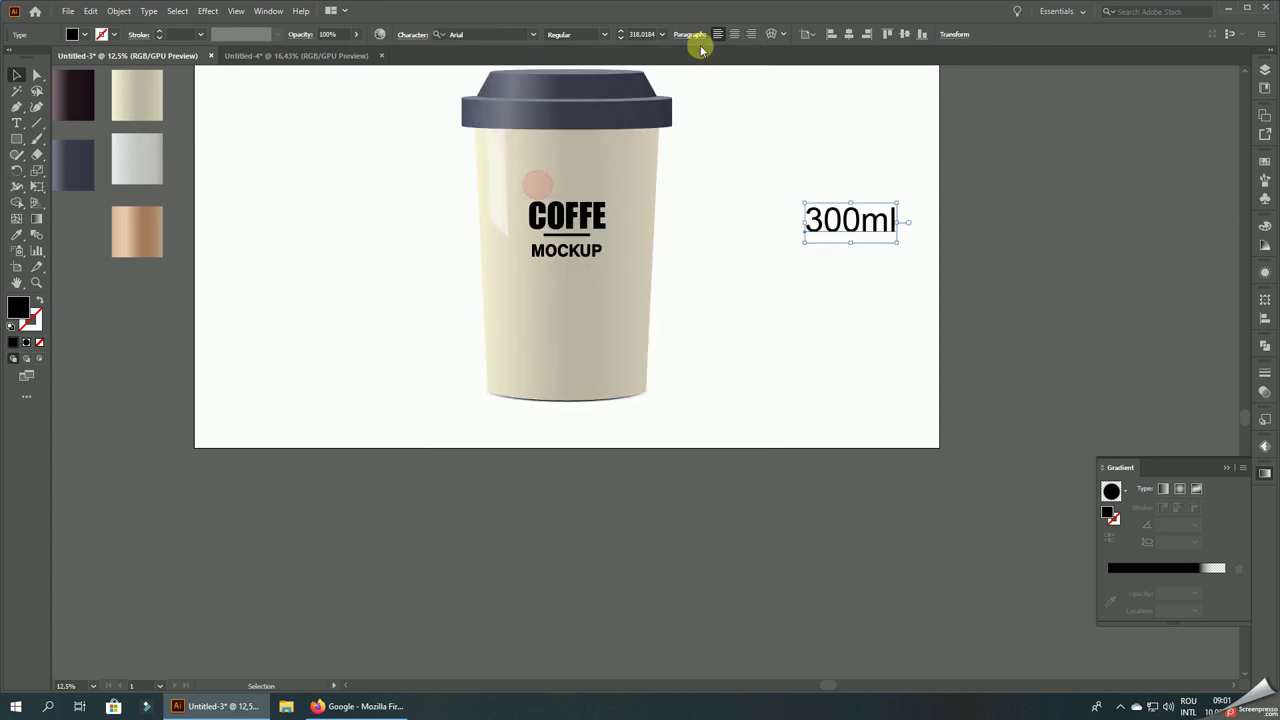
{"action": "left_click", "coordinate": [605, 37]}
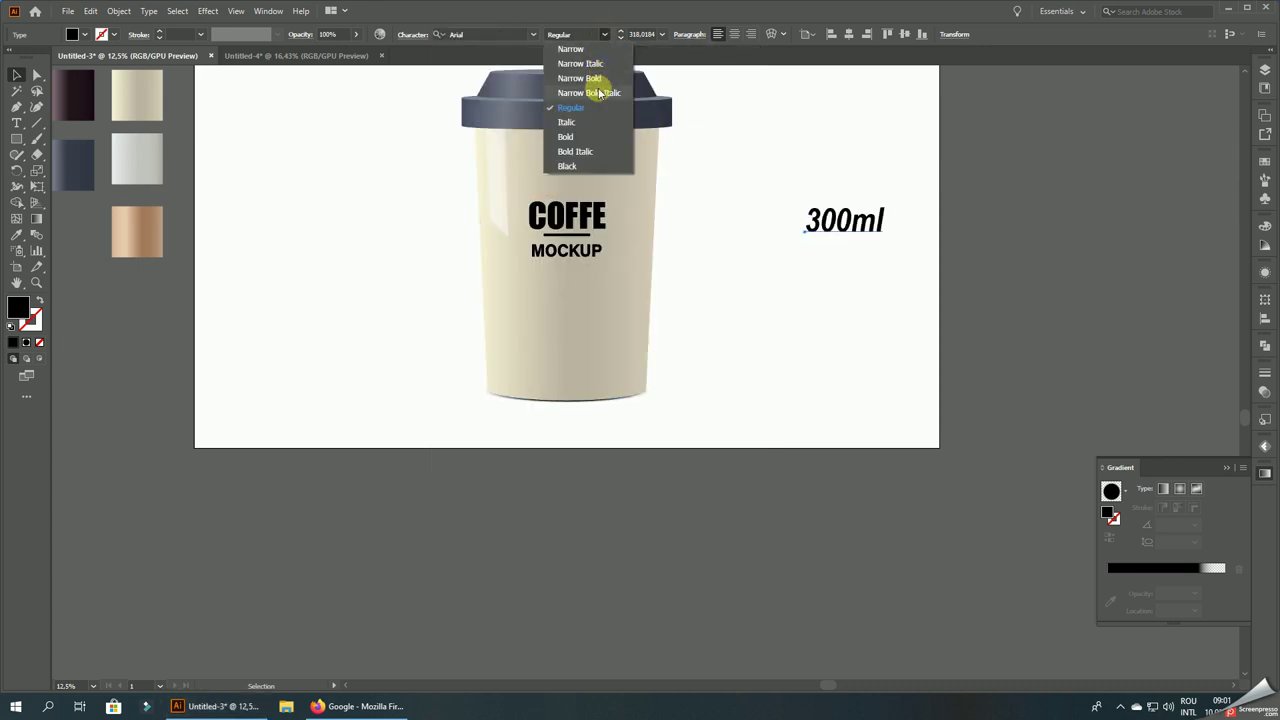
{"action": "left_click", "coordinate": [594, 135]}
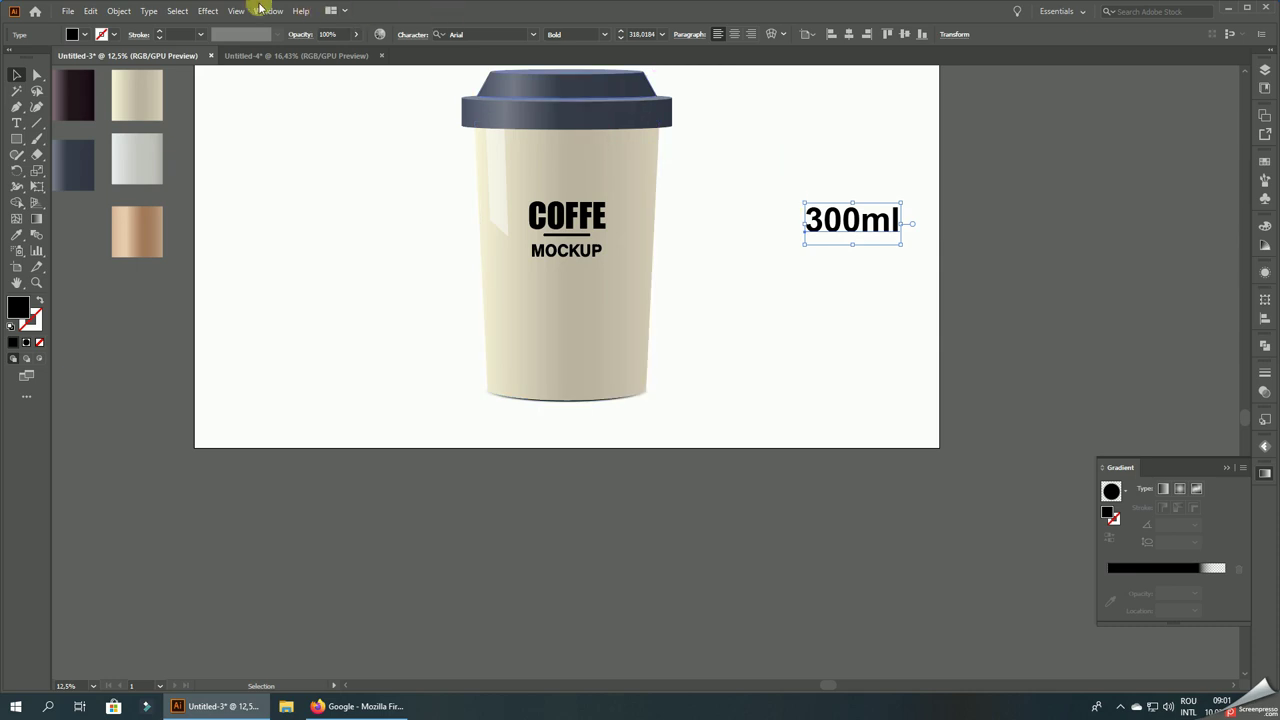
- Expand 300ml to outlines, centre it at the cup's bottom, and shrink it
{"action": "left_click", "coordinate": [120, 11]}
{"action": "left_click", "coordinate": [154, 166]}
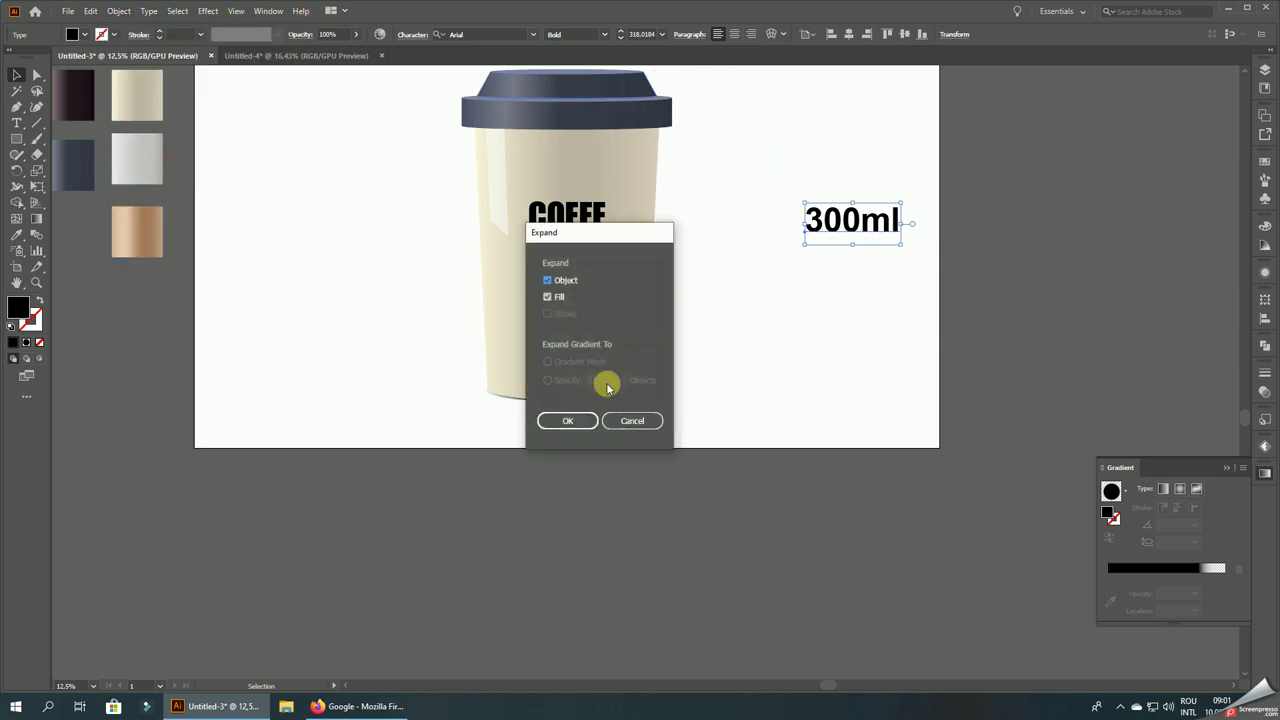
{"action": "left_click", "coordinate": [578, 421]}
{"action": "left_click_drag", "start_coordinate": [880, 223], "coordinate": [603, 373]}
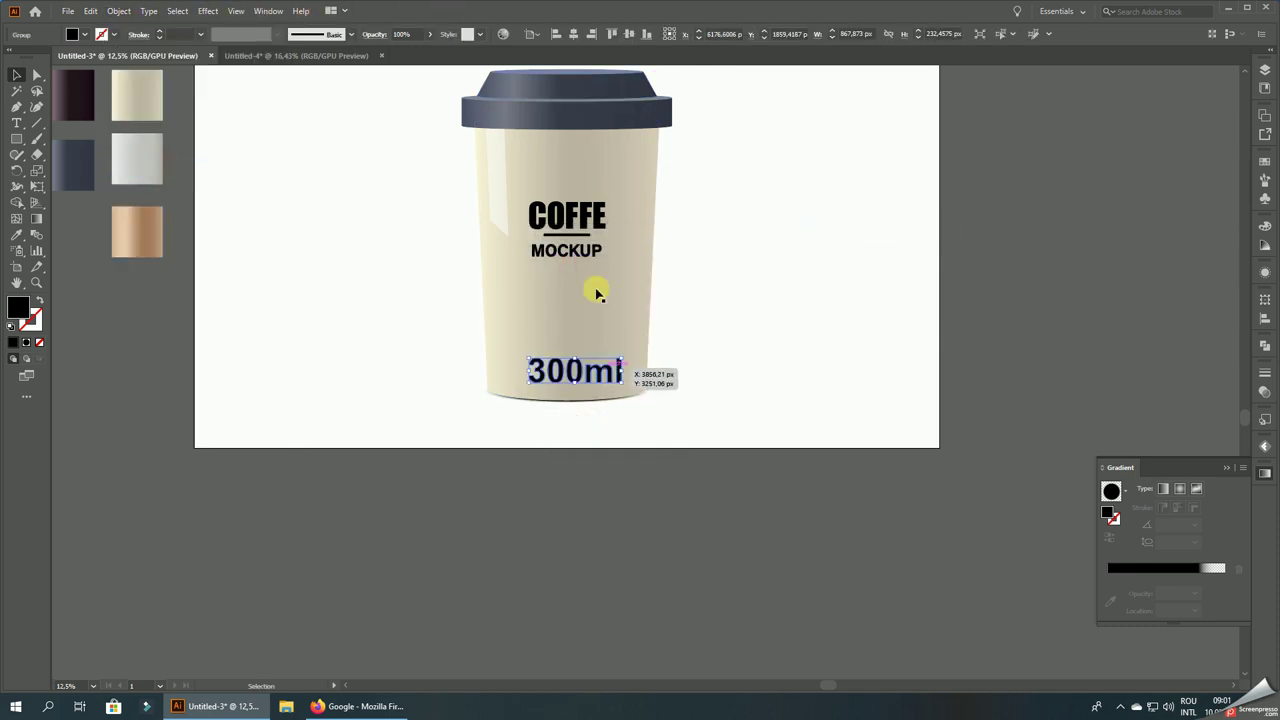
{"action": "left_click", "coordinate": [573, 34]}
{"action": "scroll", "coordinate": [603, 360], "scroll_direction": "up", "scroll_amount": 3}
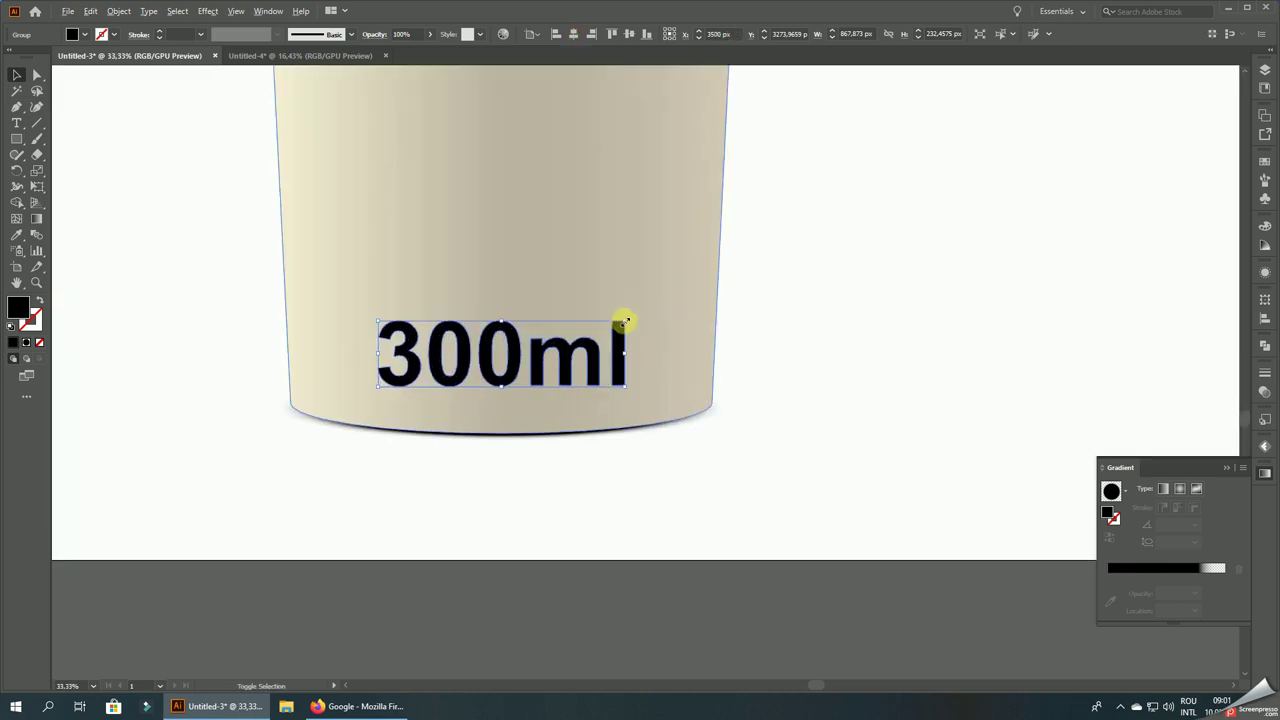
{"action": "mouse_move", "coordinate": [626, 320]}
{"action": "left_mouse_down"}
{"action": "mouse_move", "coordinate": [532, 362]}
{"action": "mouse_move", "coordinate": [543, 394]}
{"action": "mouse_move", "coordinate": [530, 376]}
{"action": "left_mouse_up"}
- Expand the COFFE text into outlines and centre it horizontally on the artboard
{"action": "left_click", "coordinate": [757, 354]}
{"action": "scroll", "coordinate": [772, 380], "scroll_direction": "down", "scroll_amount": 4}
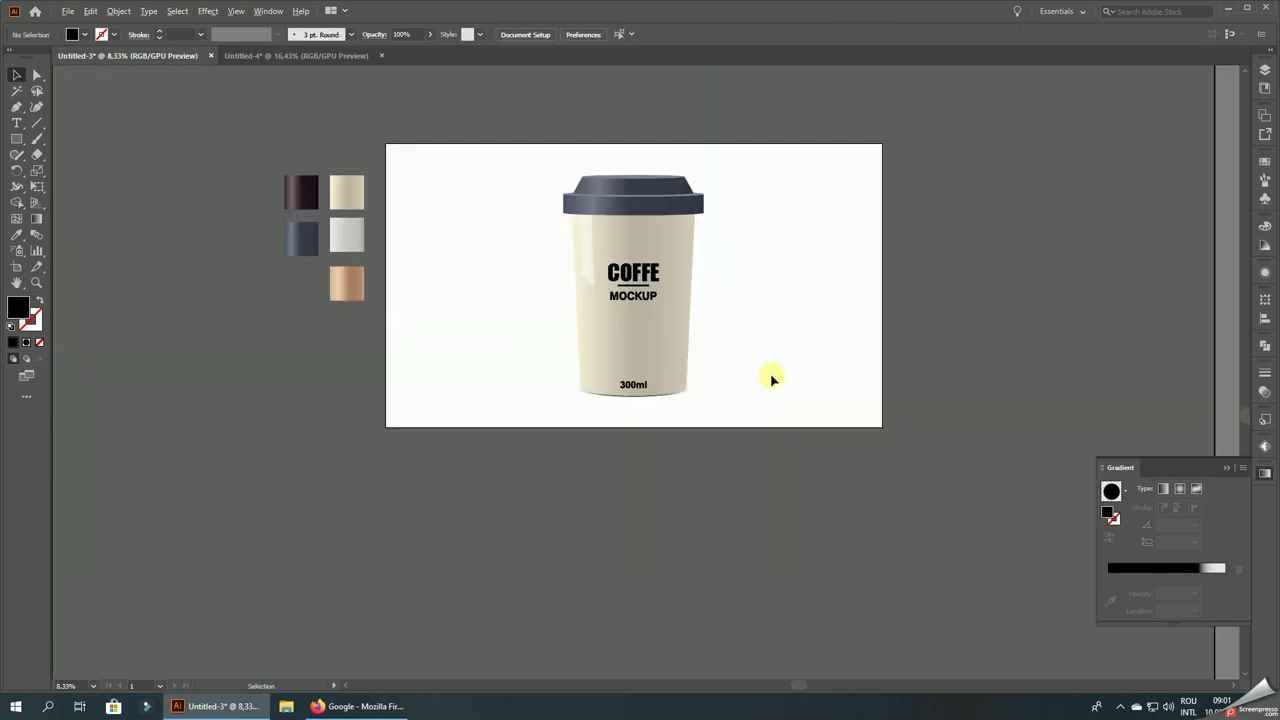
{"action": "scroll", "coordinate": [690, 266], "scroll_direction": "up", "scroll_amount": 2}
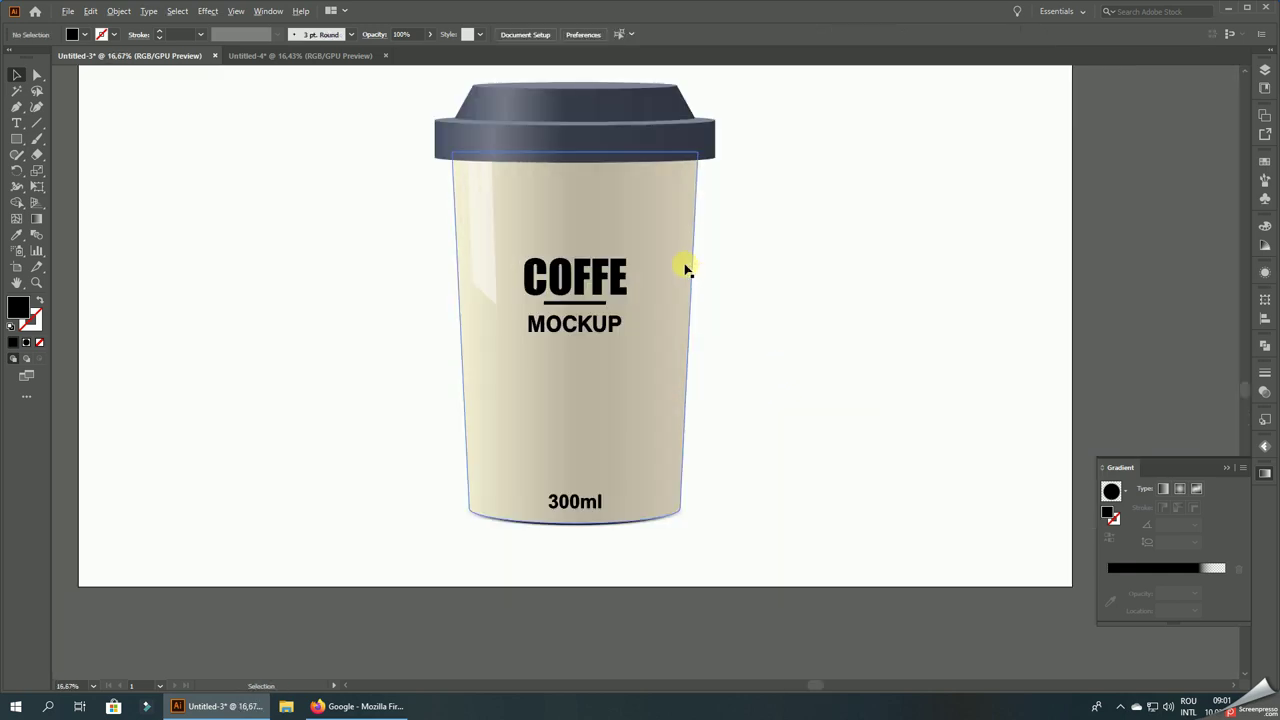
{"action": "left_click", "coordinate": [600, 283]}
{"action": "left_click", "coordinate": [120, 11]}
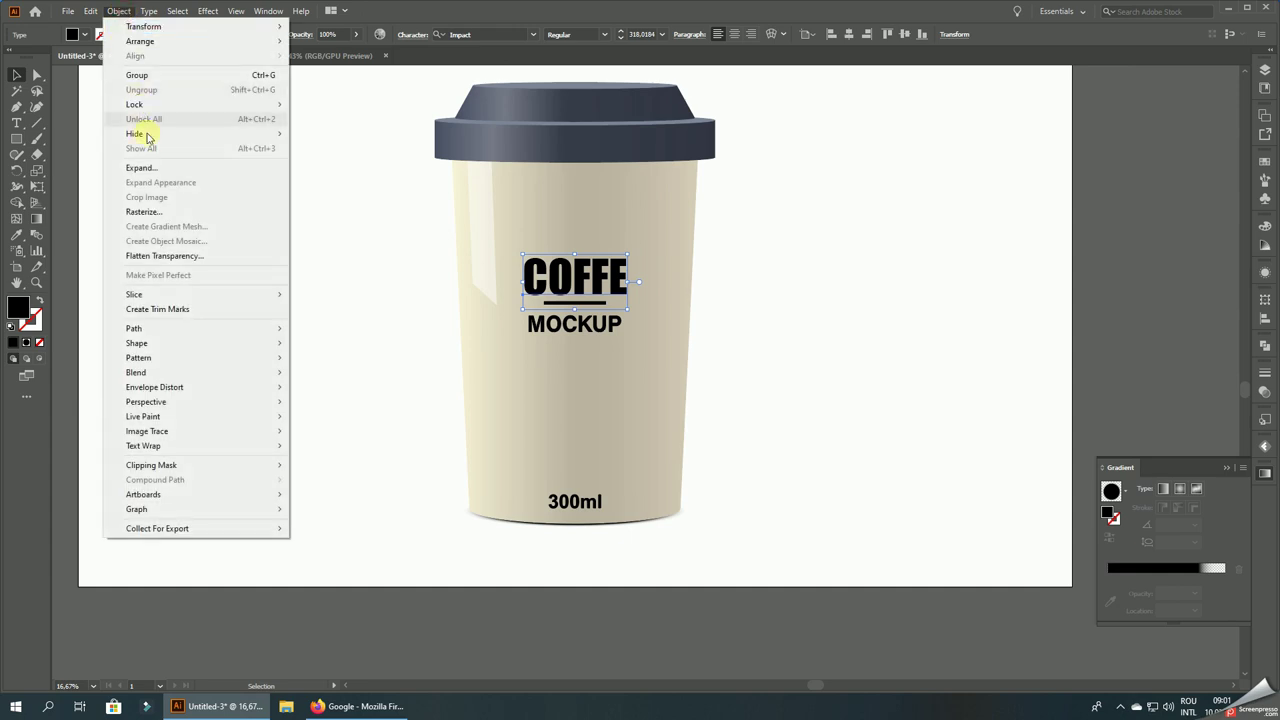
{"action": "left_click", "coordinate": [150, 163]}
{"action": "left_click", "coordinate": [584, 420]}
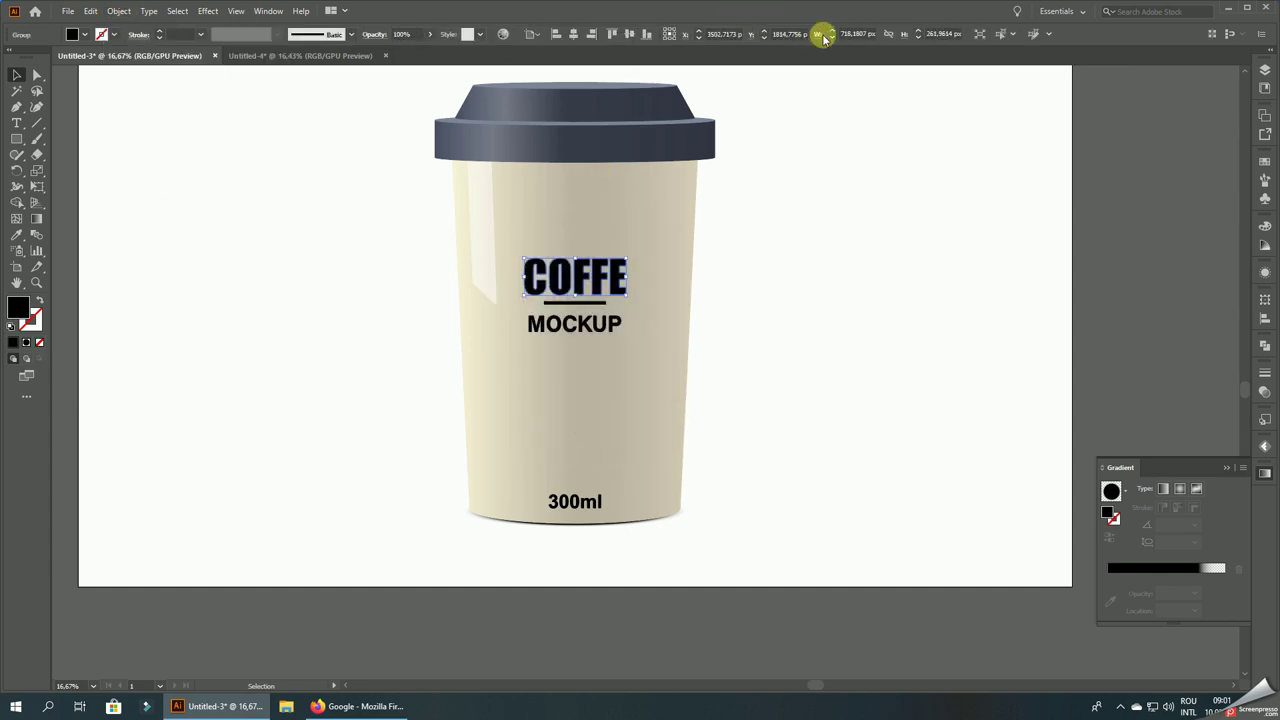
{"action": "left_click", "coordinate": [576, 35]}
{"action": "type", "text": "3500"}
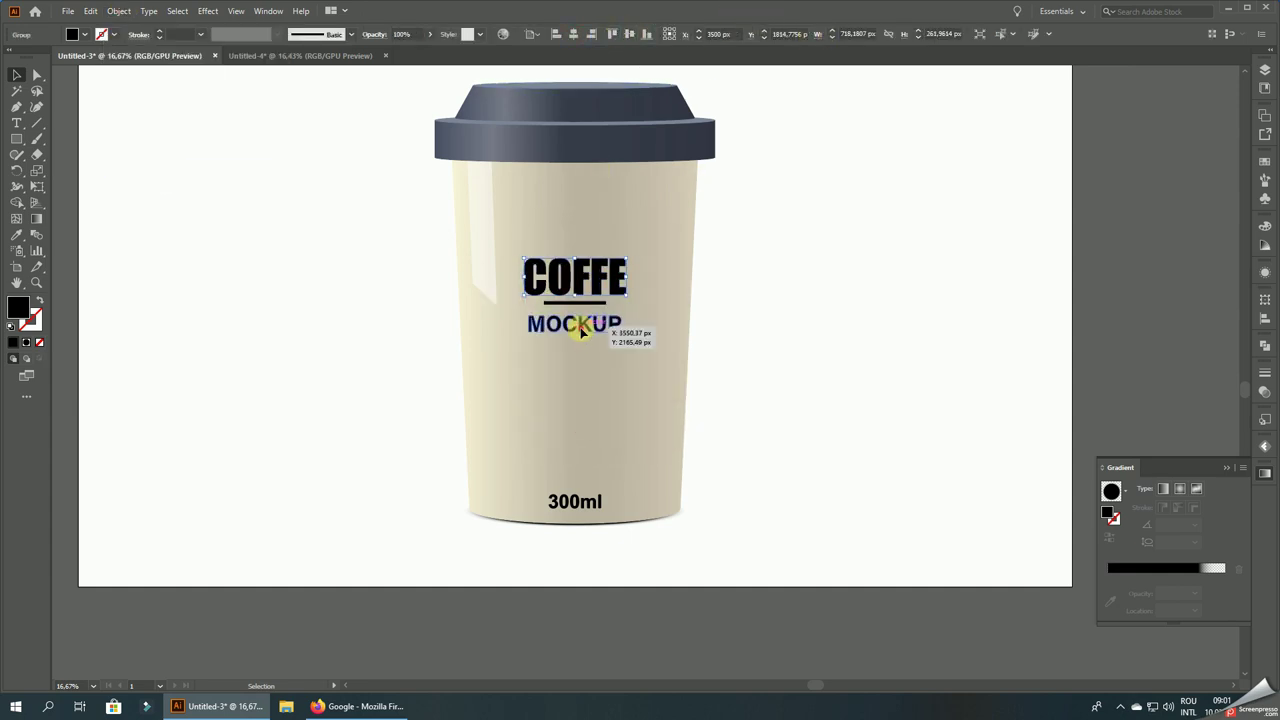
- Nudge the underline bar lower and group COFFE, the underline and MOCKUP
{"action": "left_click", "coordinate": [585, 320]}
{"action": "scroll", "coordinate": [577, 308], "scroll_direction": "up", "scroll_amount": 4}
{"action": "left_click_drag", "start_coordinate": [563, 303], "coordinate": [624, 308]}
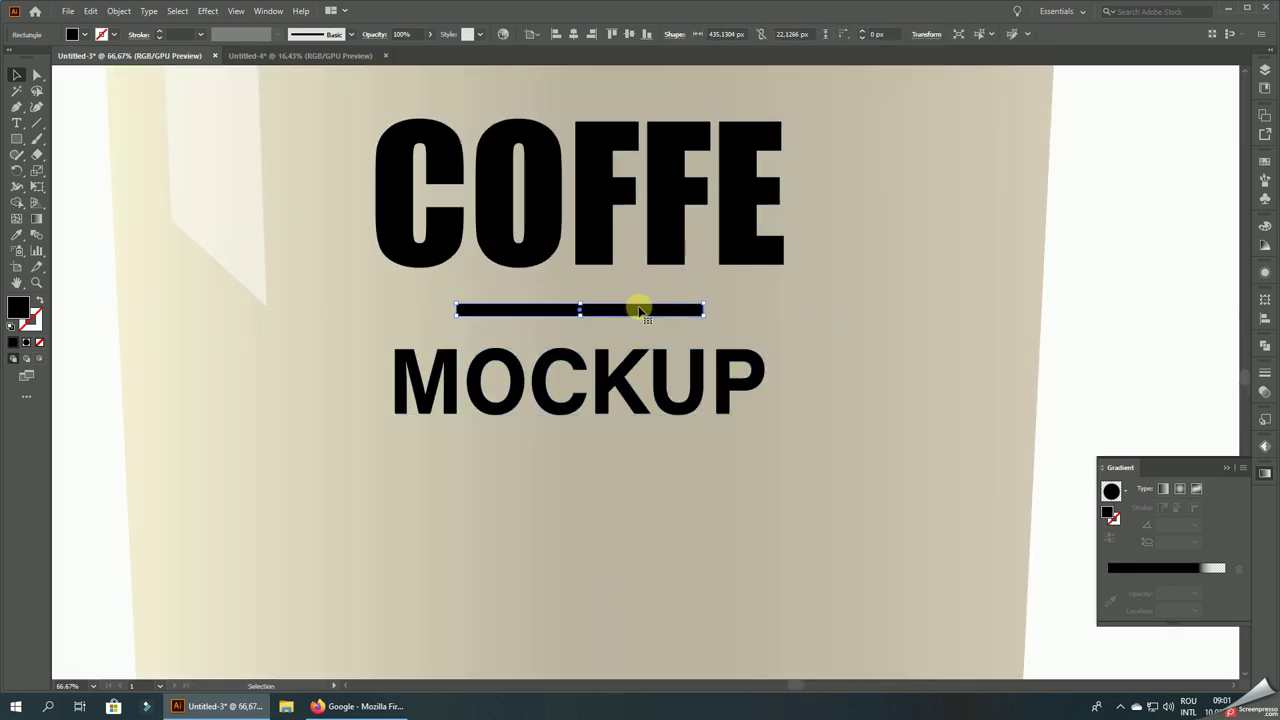
{"action": "left_click", "coordinate": [609, 366], "text": "shift"}
{"action": "right_click", "coordinate": [600, 229]}
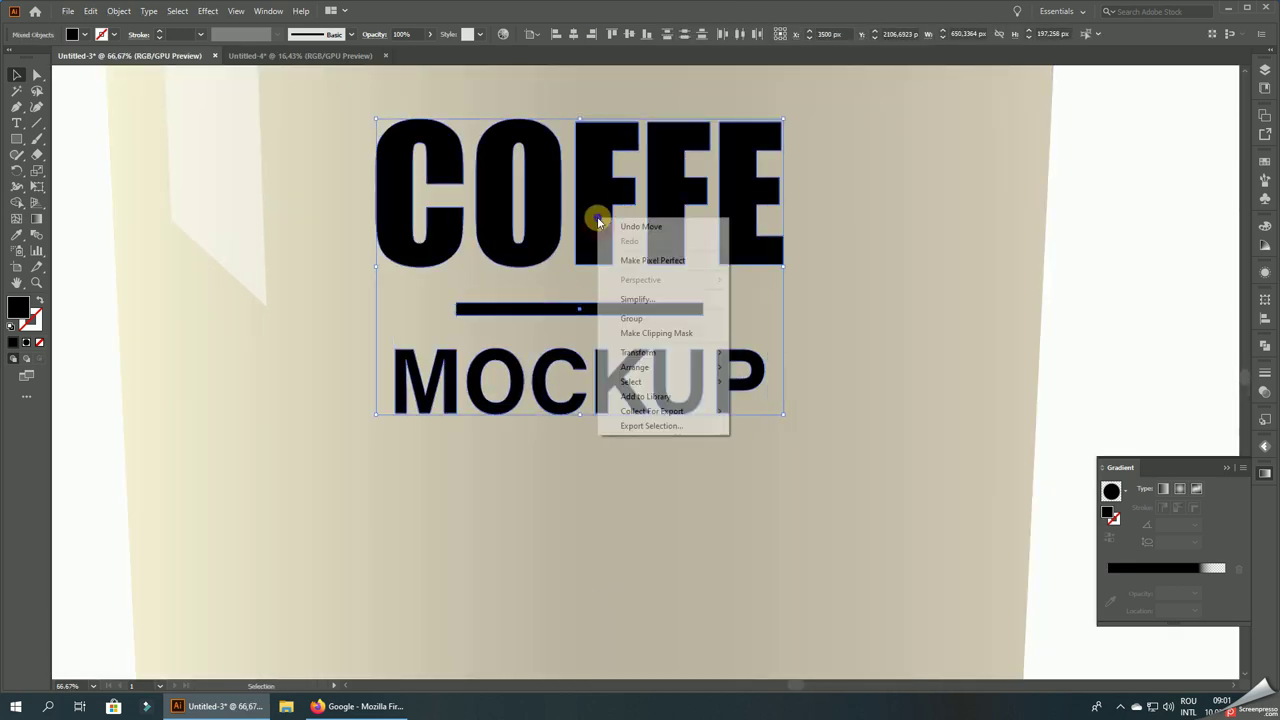
{"action": "left_click", "coordinate": [634, 316]}
- Add 300ml to the lettering group, centre it, and lower its opacity
{"action": "scroll", "coordinate": [631, 242], "scroll_direction": "down", "scroll_amount": 1}
{"action": "scroll", "coordinate": [615, 380], "scroll_direction": "down", "scroll_amount": 2}
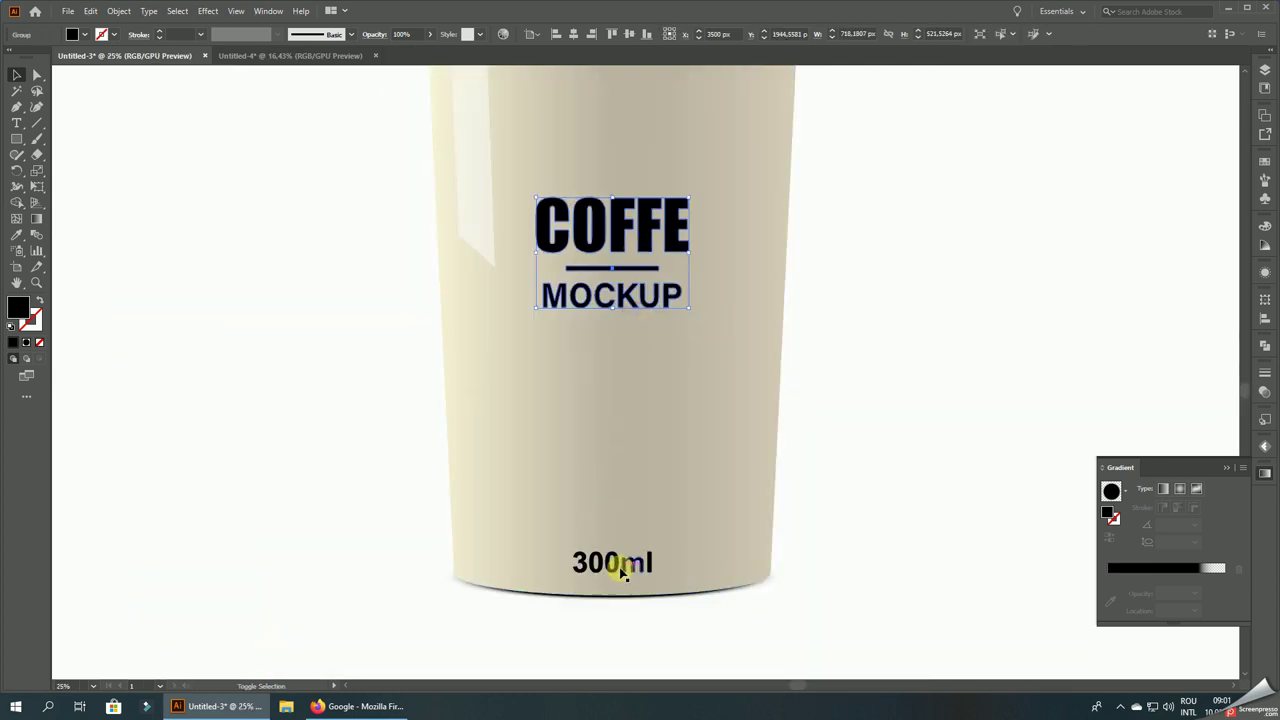
{"action": "left_click", "coordinate": [620, 566], "text": "shift"}
{"action": "right_click", "coordinate": [620, 566]}
{"action": "left_click", "coordinate": [684, 450]}
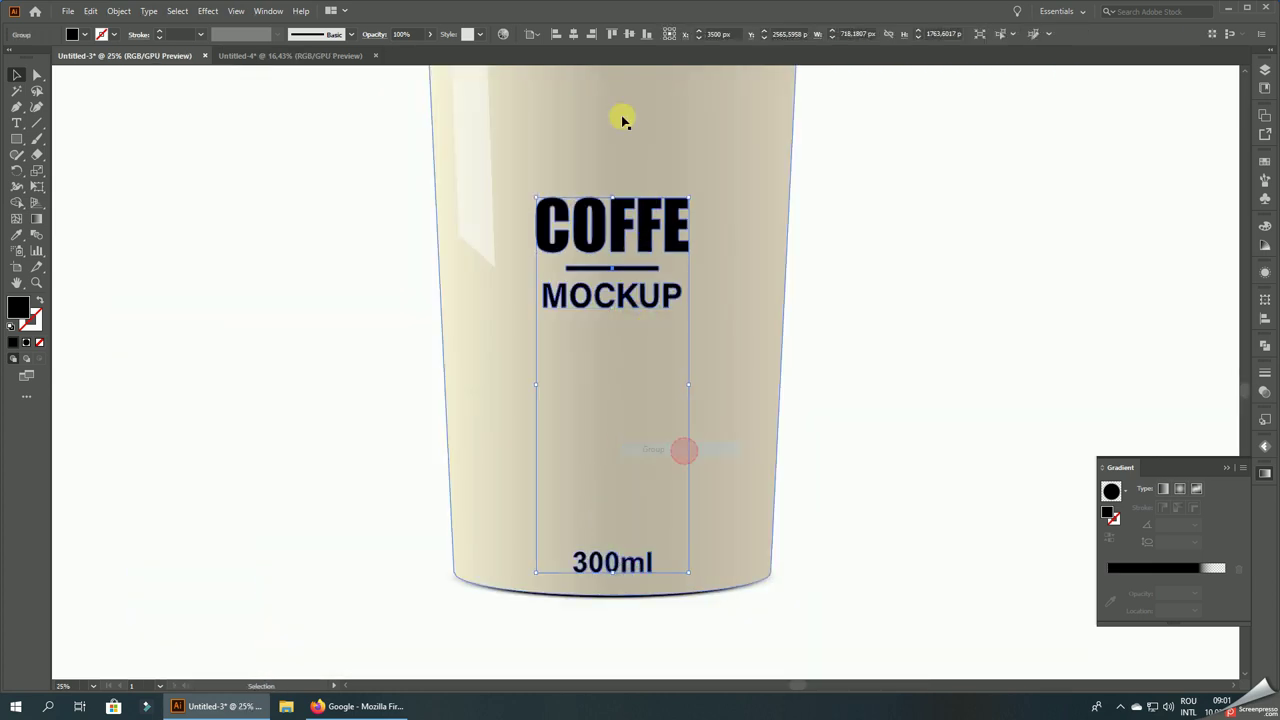
{"action": "left_click", "coordinate": [573, 34]}
{"action": "left_click", "coordinate": [431, 34]}
{"action": "left_click_drag", "start_coordinate": [429, 52], "coordinate": [415, 53]}
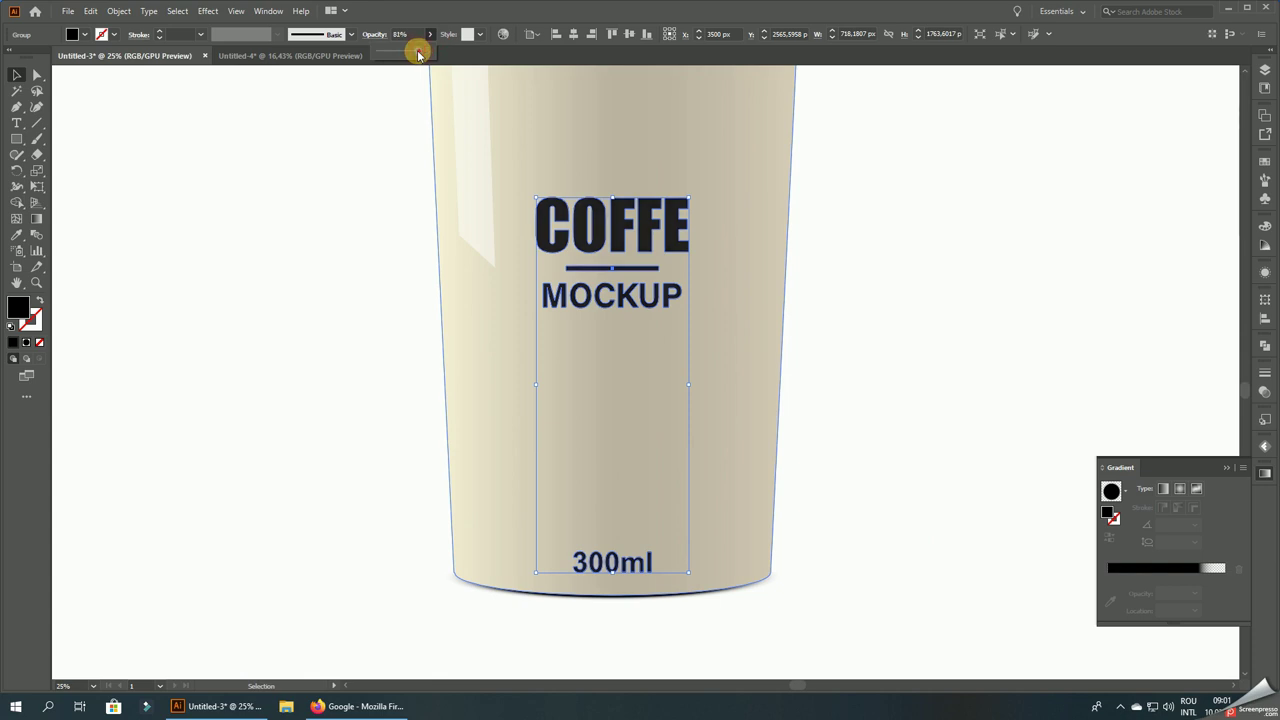
- Lower the lettering group's opacity further to 67%
{"action": "left_click", "coordinate": [969, 271]}
{"action": "key", "text": "ctrl+minus"}
{"action": "key", "text": "ctrl+minus"}
{"action": "key", "text": "ctrl+minus"}
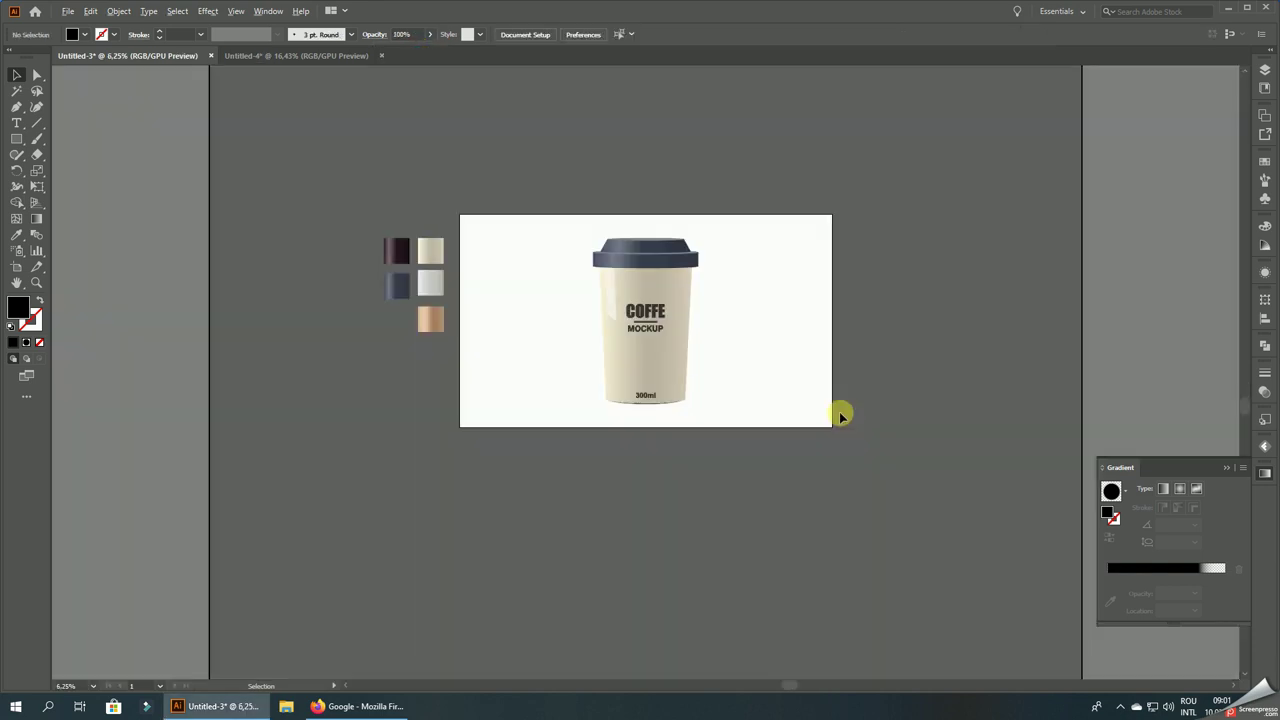
{"action": "key", "text": "ctrl+plus"}
{"action": "key", "text": "ctrl+plus"}
{"action": "key", "text": "ctrl+plus"}
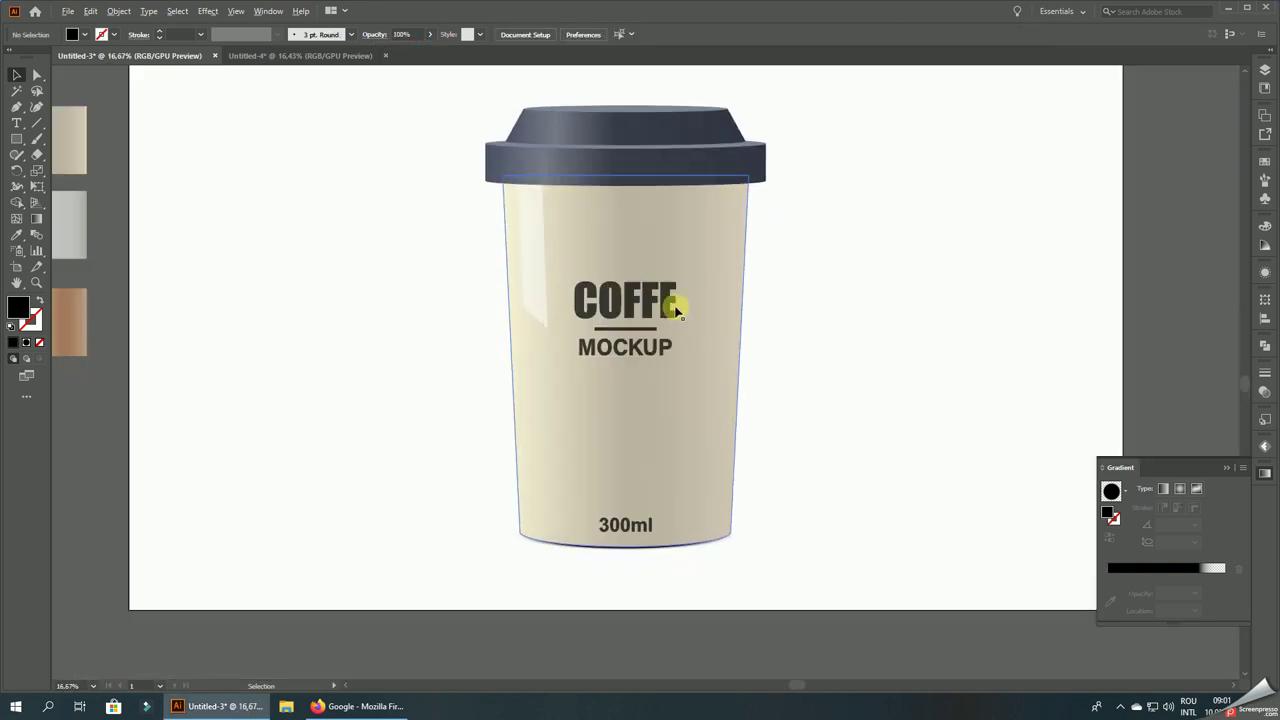
{"action": "left_click", "coordinate": [660, 300]}
{"action": "left_click", "coordinate": [430, 34]}
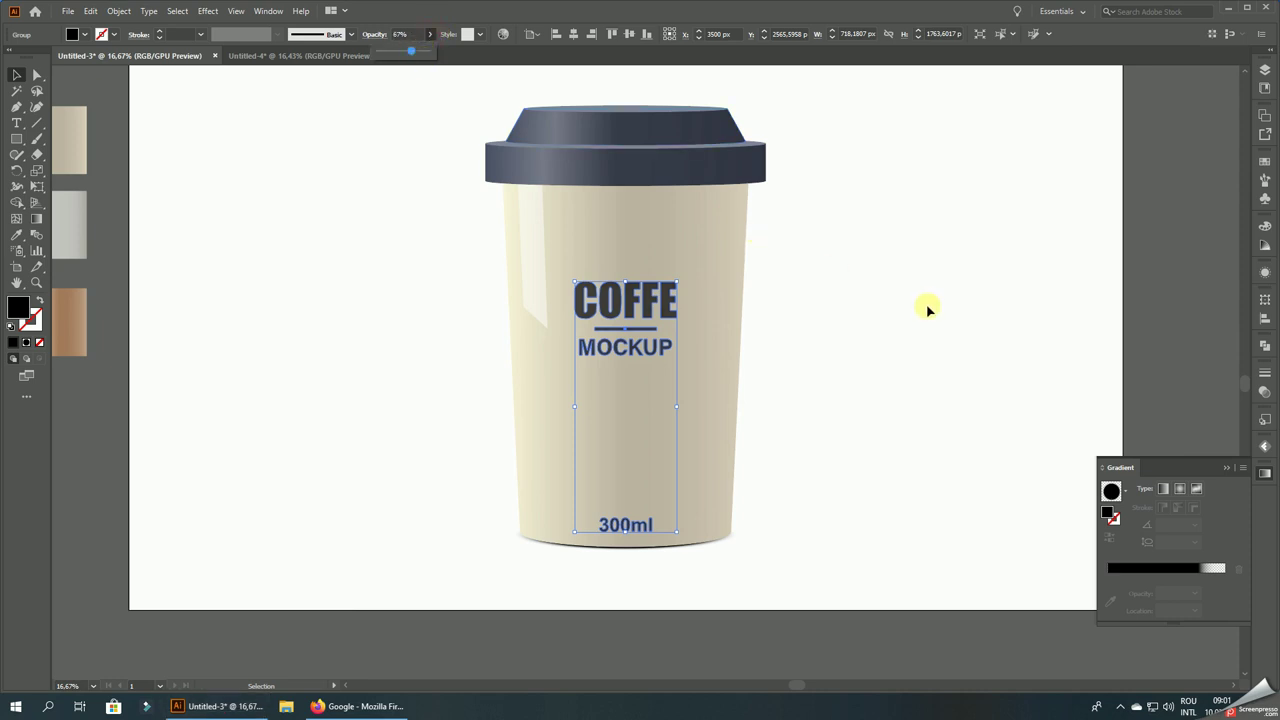
{"action": "left_click", "coordinate": [978, 324]}
- Select every part of the cup and group it into one object
{"action": "key", "text": "ctrl+minus"}
{"action": "key", "text": "ctrl+minus"}
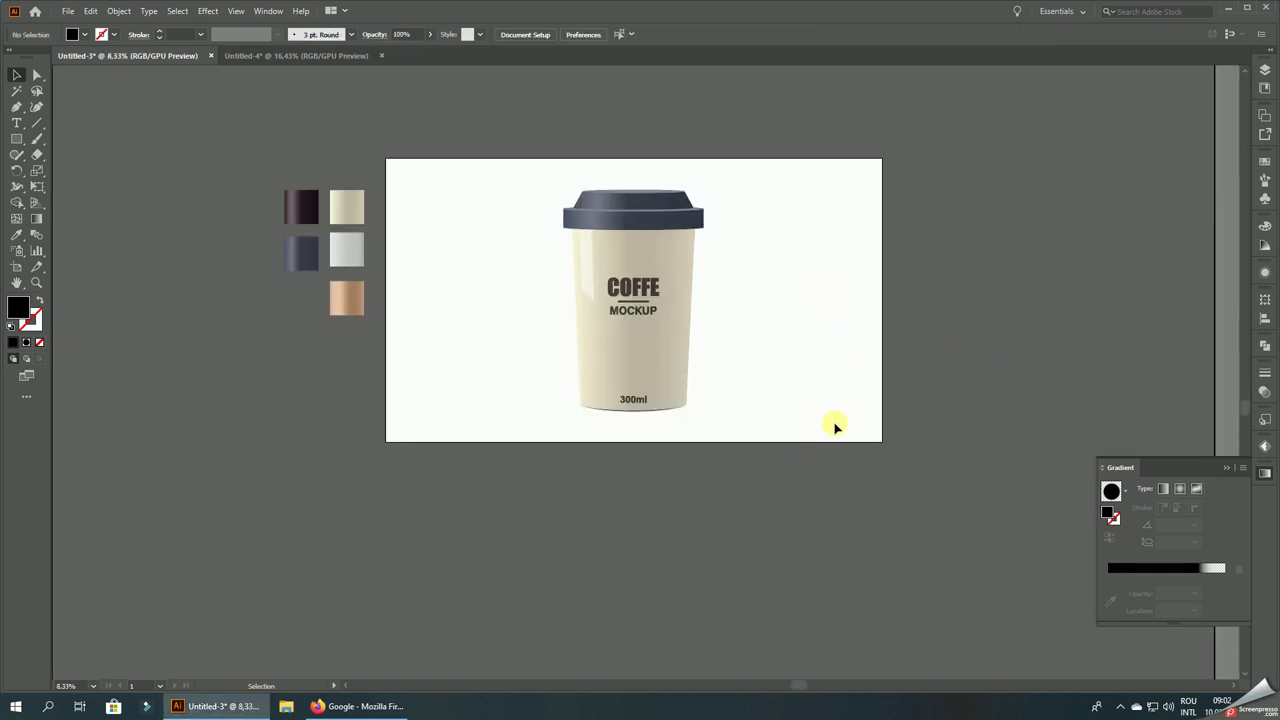
{"action": "left_click_drag", "start_coordinate": [534, 148], "coordinate": [532, 146]}
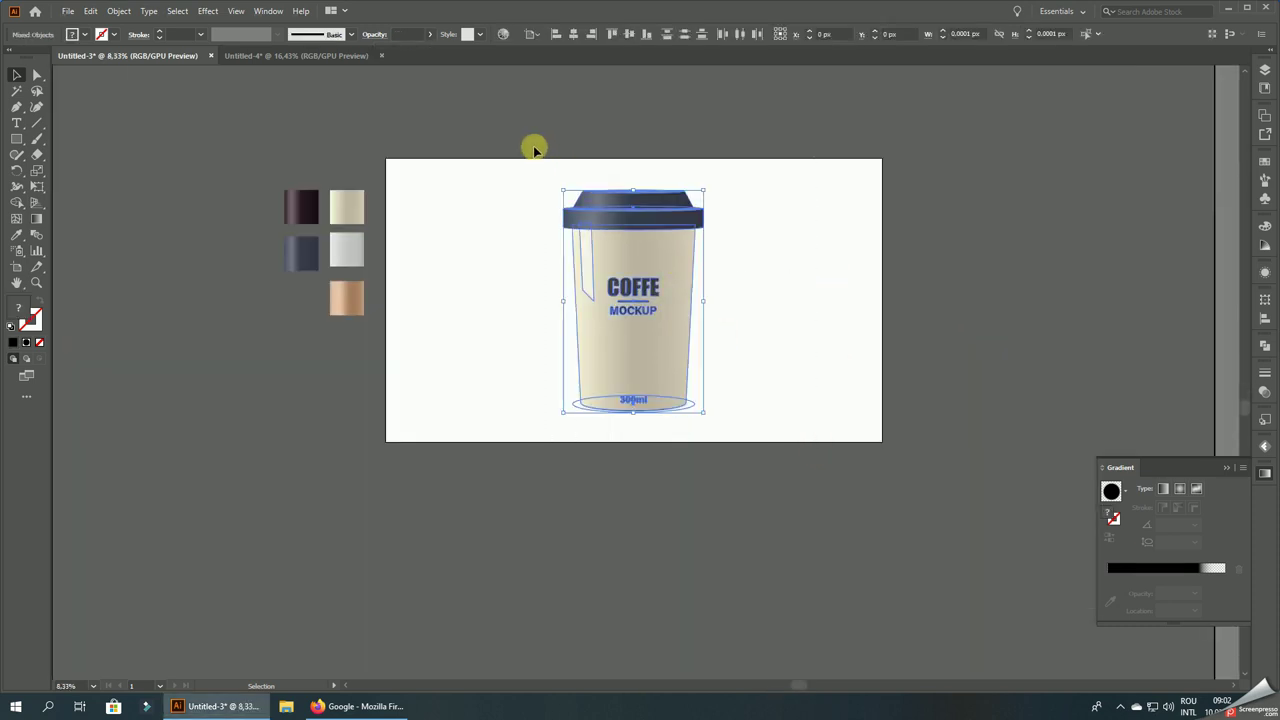
{"action": "right_click", "coordinate": [566, 186]}
{"action": "left_click", "coordinate": [680, 290]}
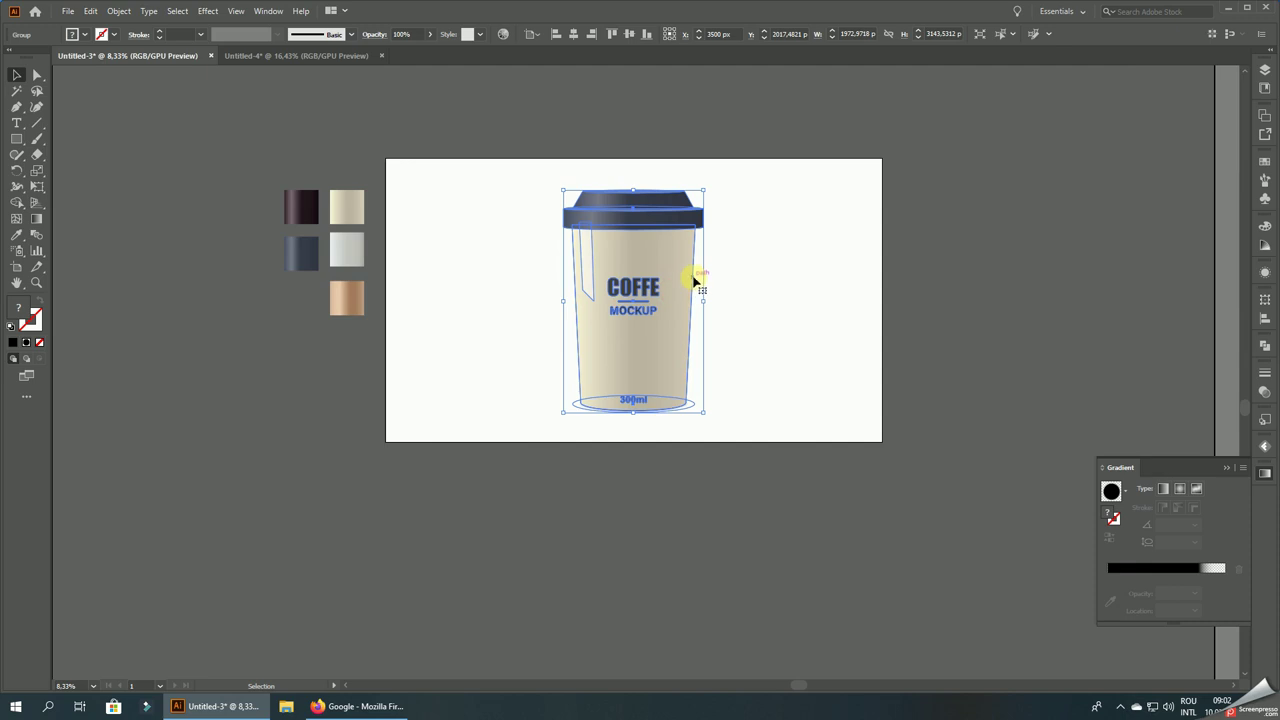
- Scale the cup group down and duplicate it twice to the right, making three cups
{"action": "left_click", "coordinate": [819, 295]}
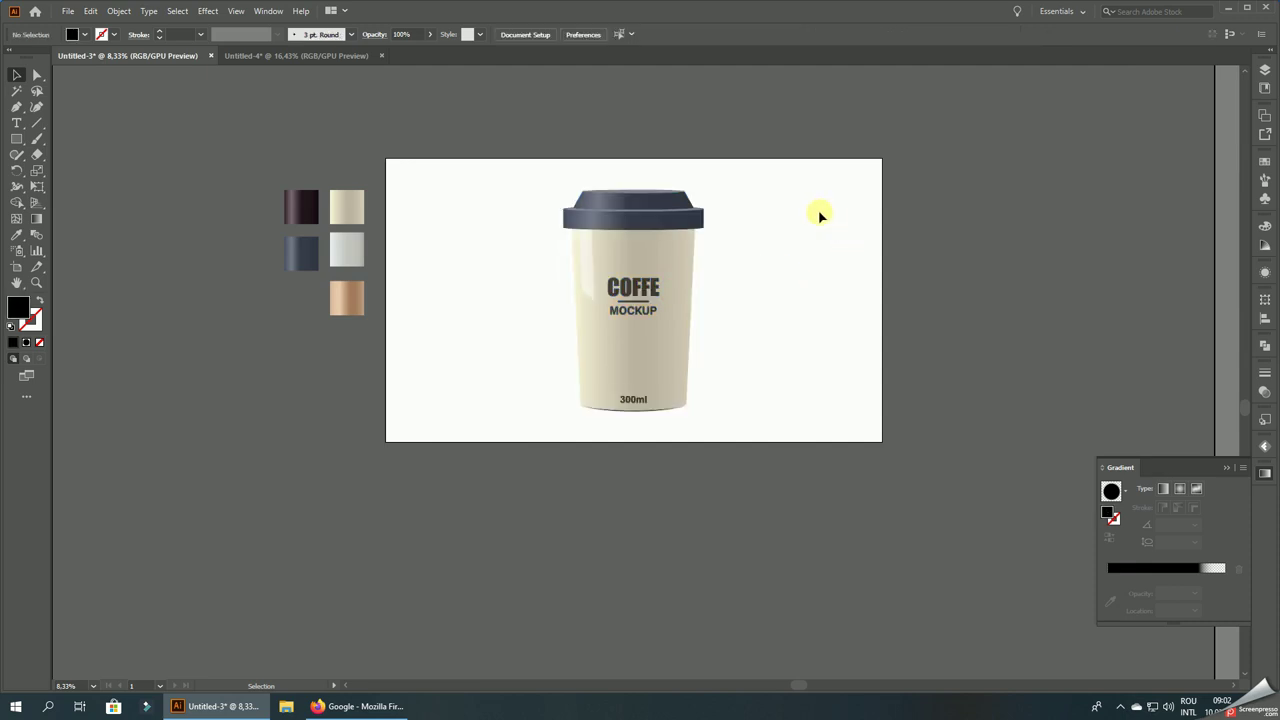
{"action": "left_click", "coordinate": [680, 262]}
{"action": "left_click_drag", "start_coordinate": [704, 189], "coordinate": [675, 237]}
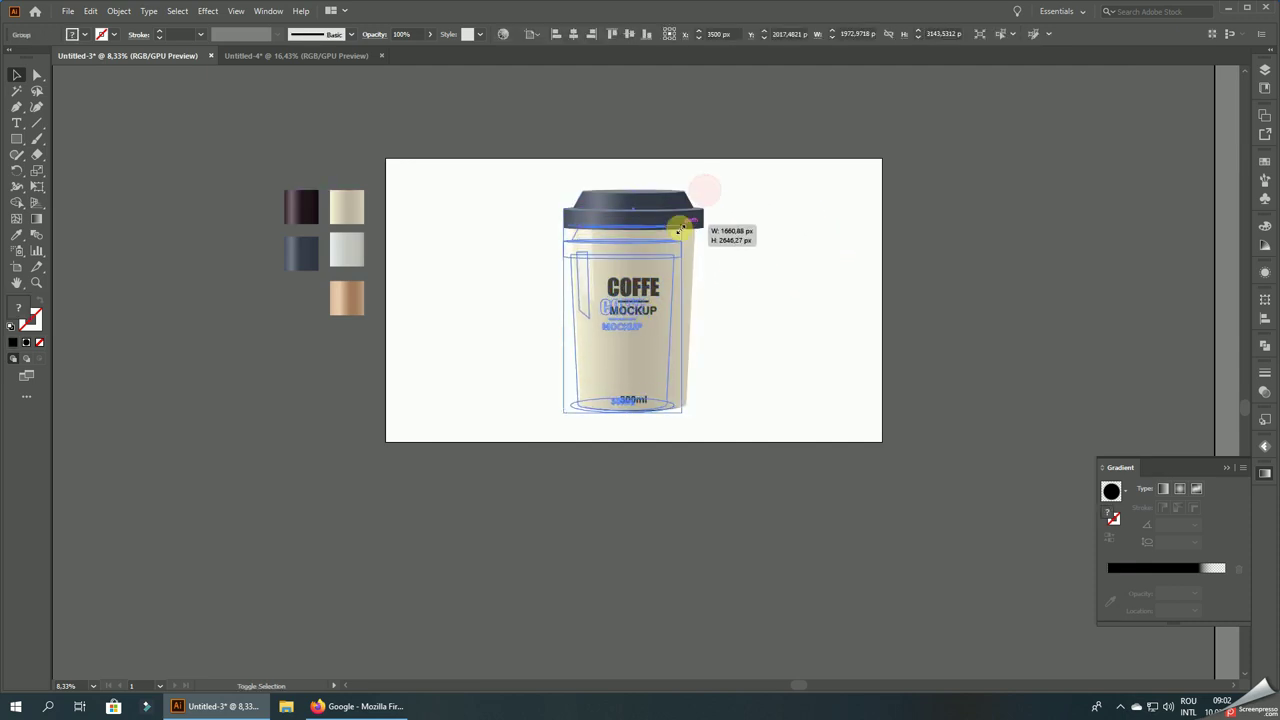
{"action": "mouse_move", "coordinate": [624, 300]}
{"action": "left_mouse_down"}
{"action": "mouse_move", "coordinate": [507, 273]}
{"action": "mouse_move", "coordinate": [651, 270]}
{"action": "left_mouse_up"}
{"action": "key", "text": "ctrl+d"}
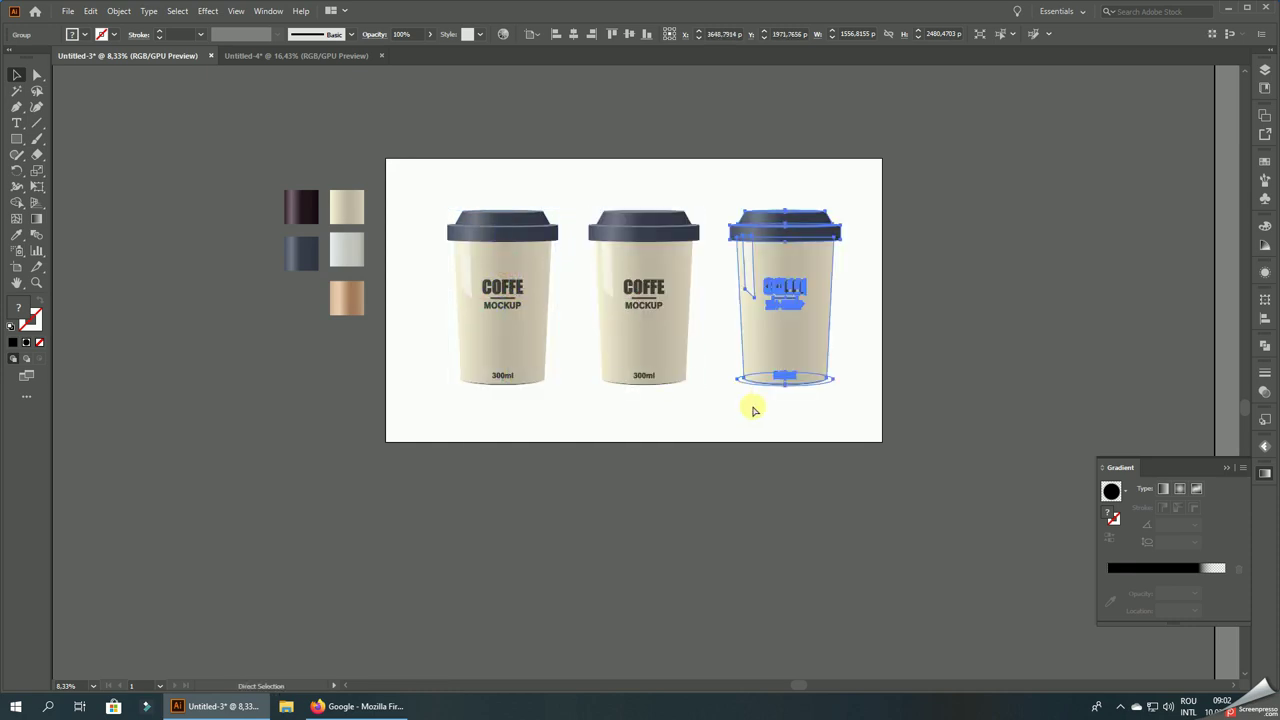
{"action": "left_click", "coordinate": [749, 428]}
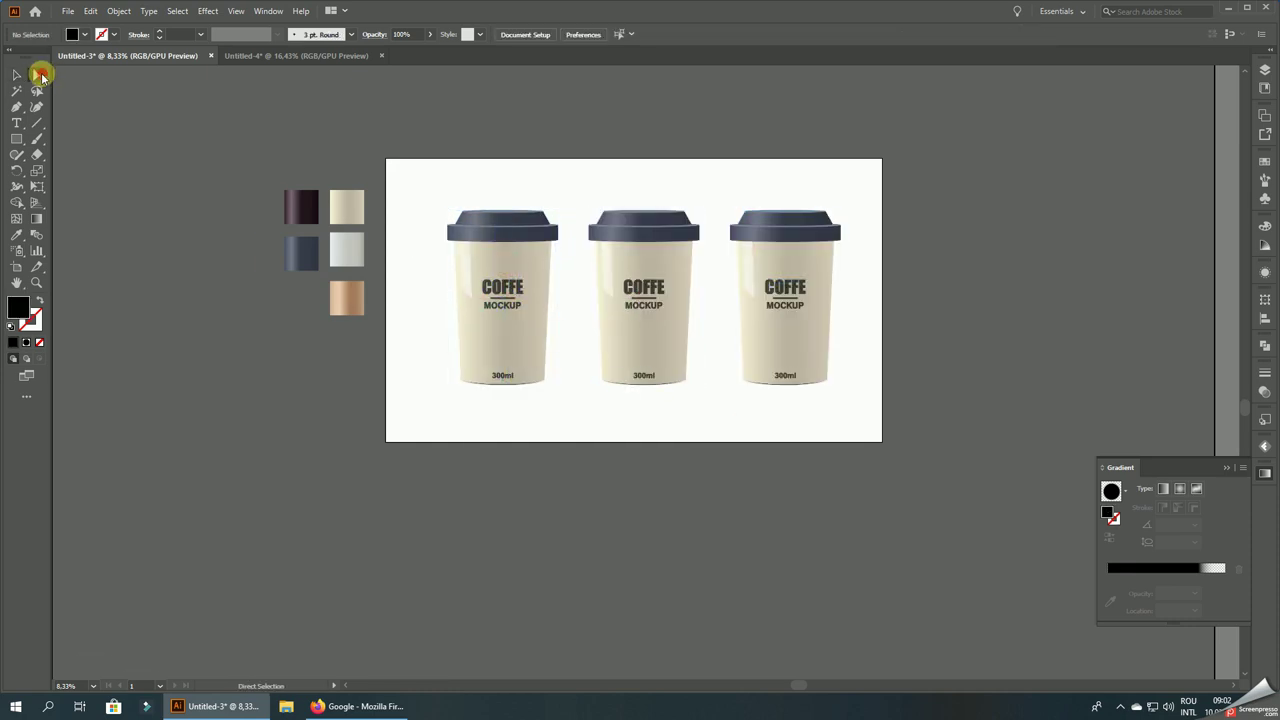
{"action": "scroll", "coordinate": [738, 270], "scroll_direction": "up", "scroll_amount": 1}
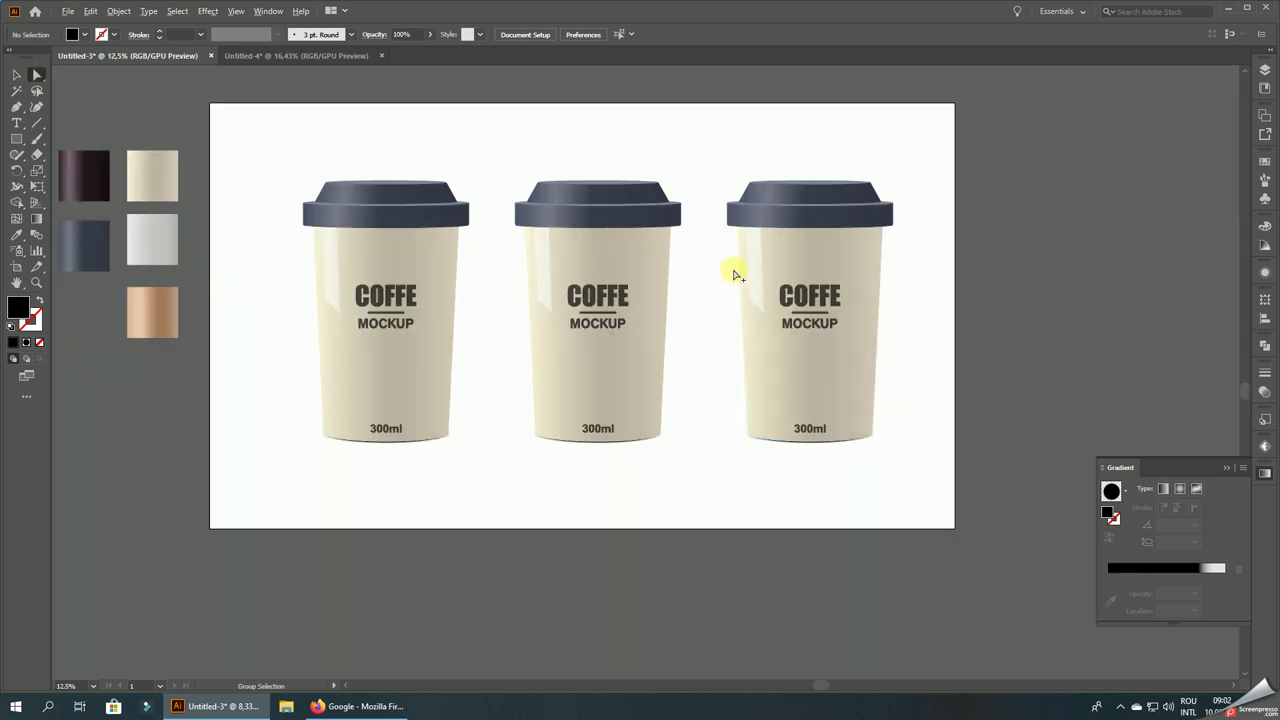
- Colour the middle cup's body light grey from the swatch
{"action": "left_click", "coordinate": [611, 252]}
{"action": "left_click", "coordinate": [16, 236]}
{"action": "left_click", "coordinate": [152, 232]}
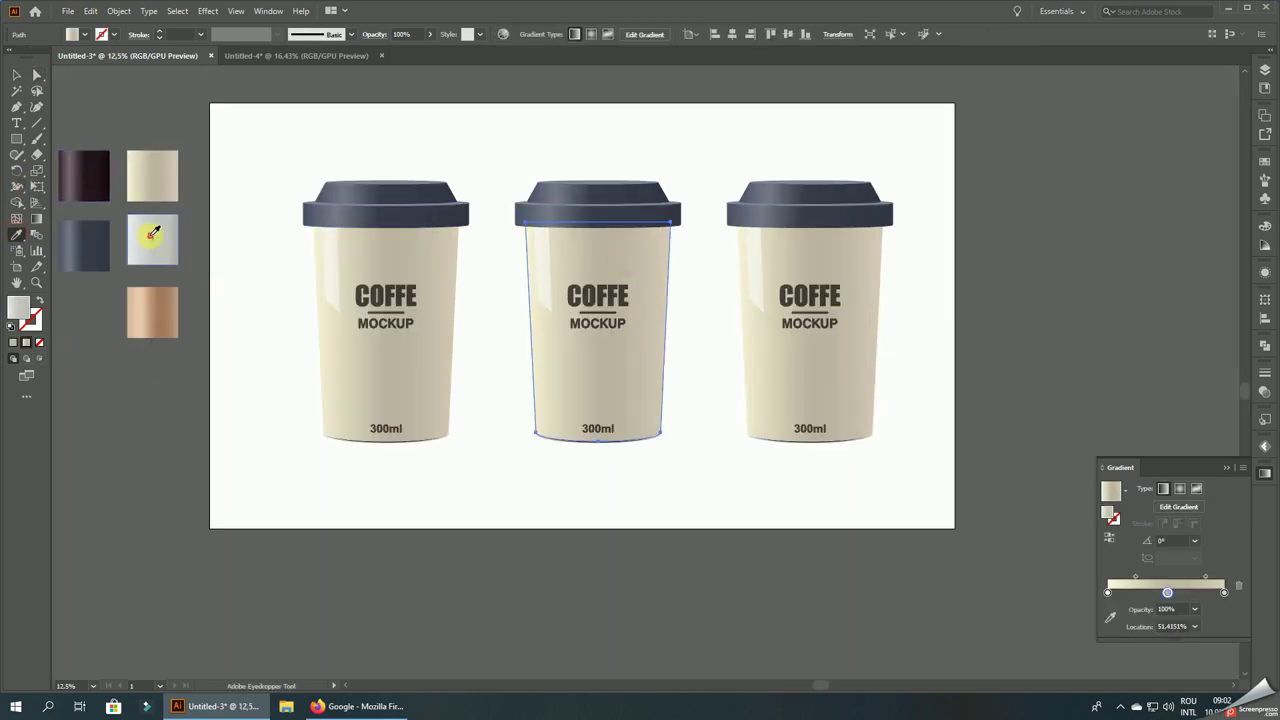
{"action": "left_click", "coordinate": [38, 76]}
{"action": "left_click", "coordinate": [286, 108]}
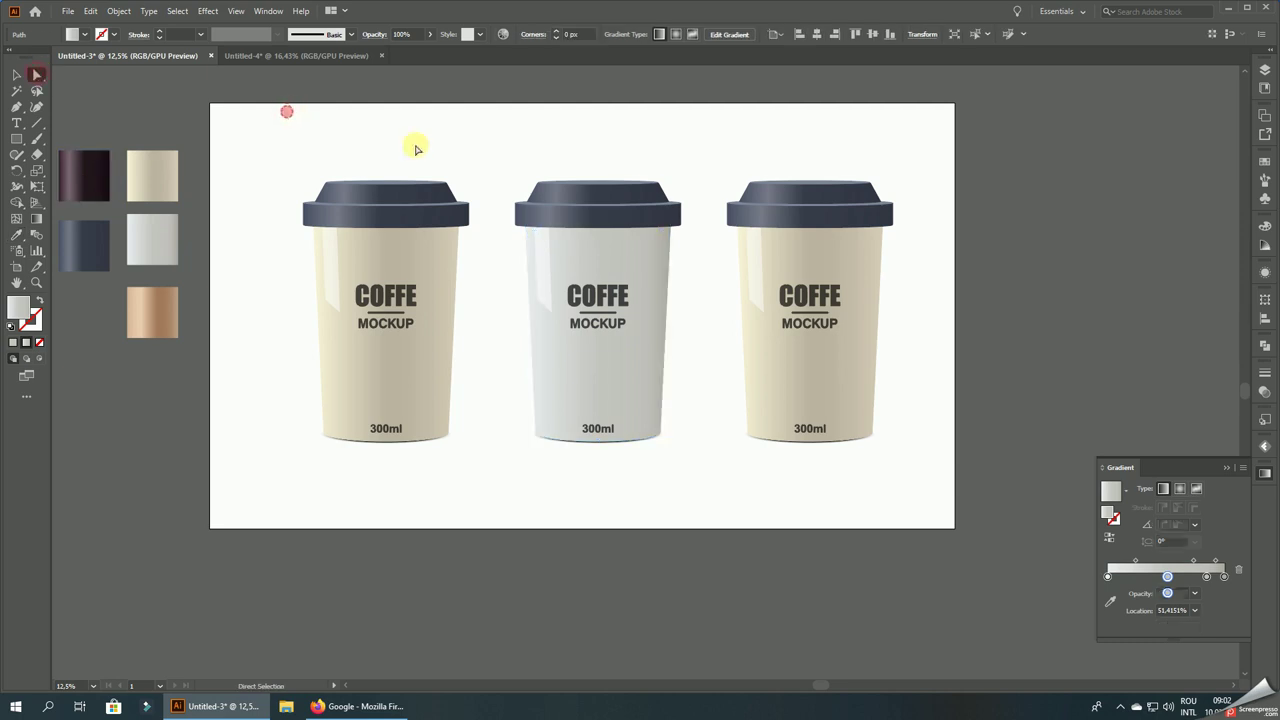
{"action": "scroll", "coordinate": [708, 196], "scroll_direction": "down", "scroll_amount": 2}
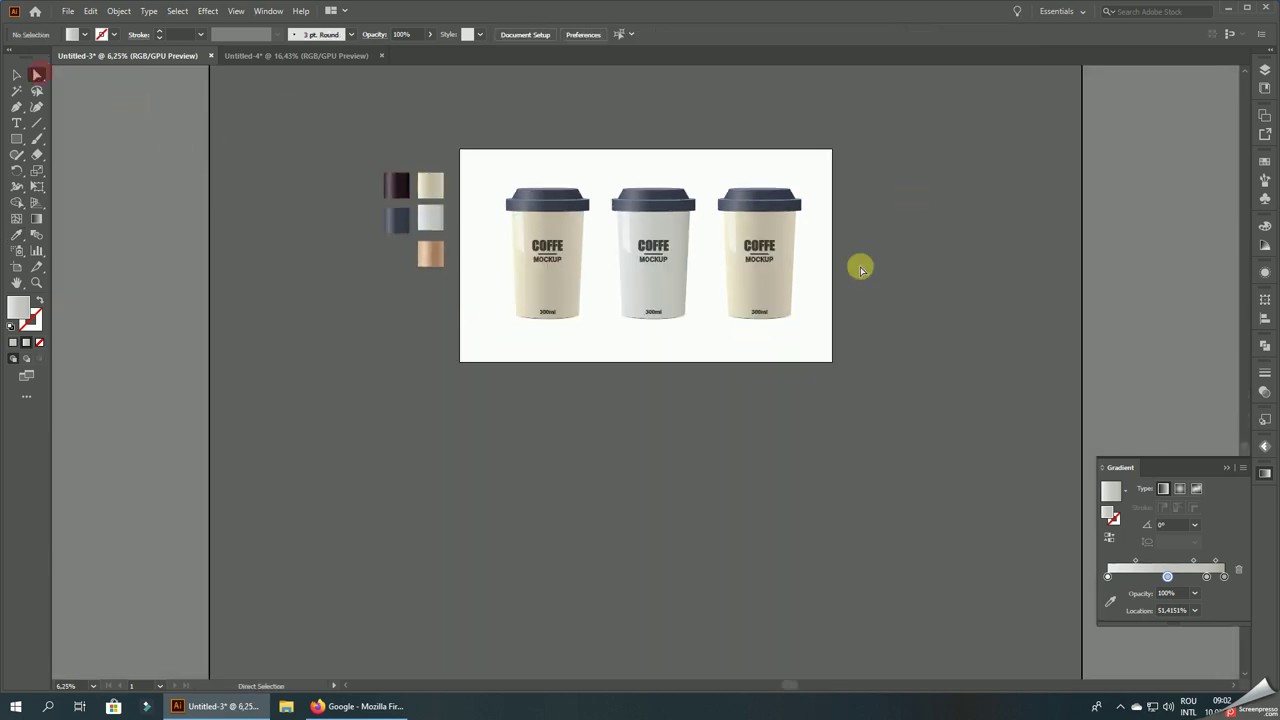
- Colour the right cup's body with the tan gradient swatch
{"action": "left_click", "coordinate": [777, 228]}
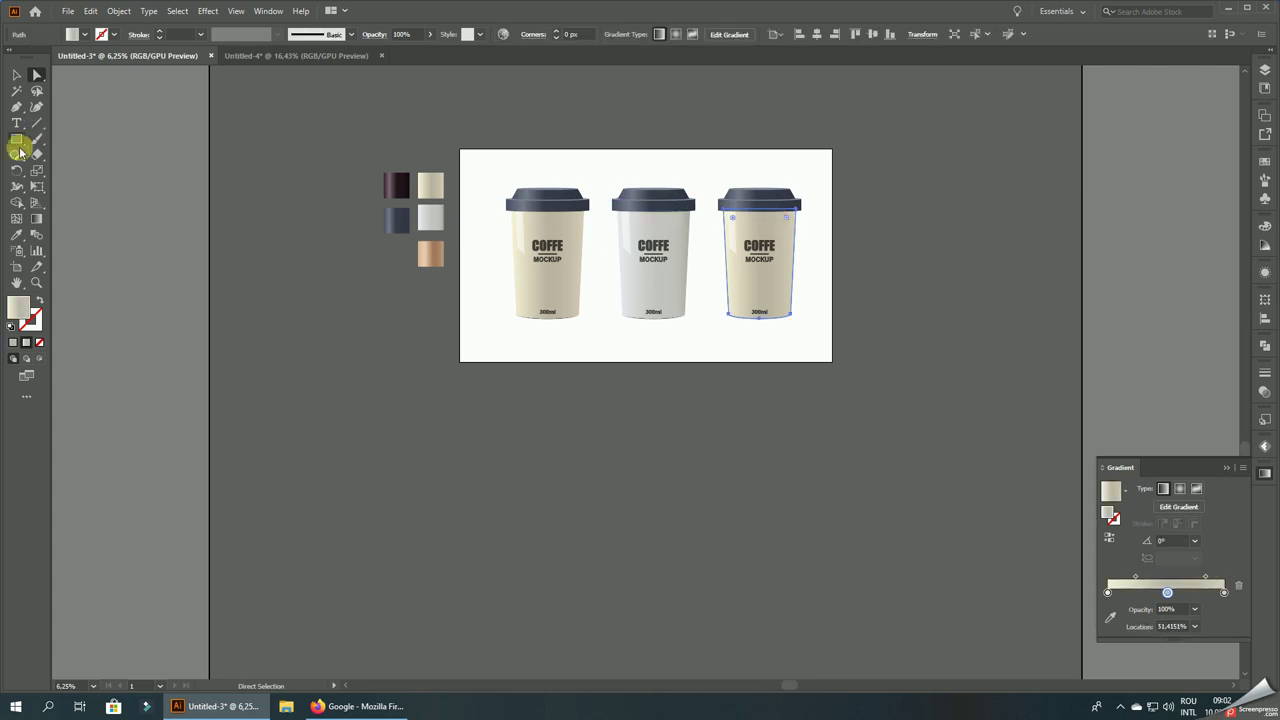
{"action": "left_click", "coordinate": [22, 232]}
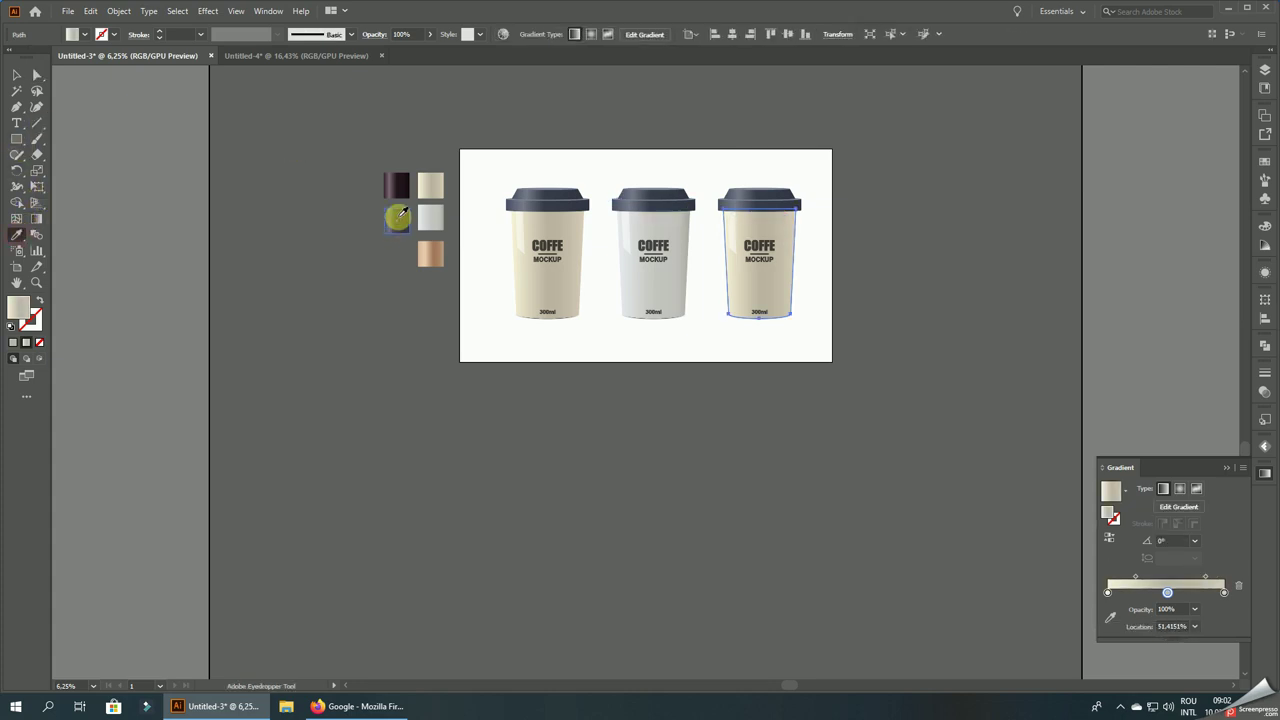
{"action": "left_click", "coordinate": [429, 258]}
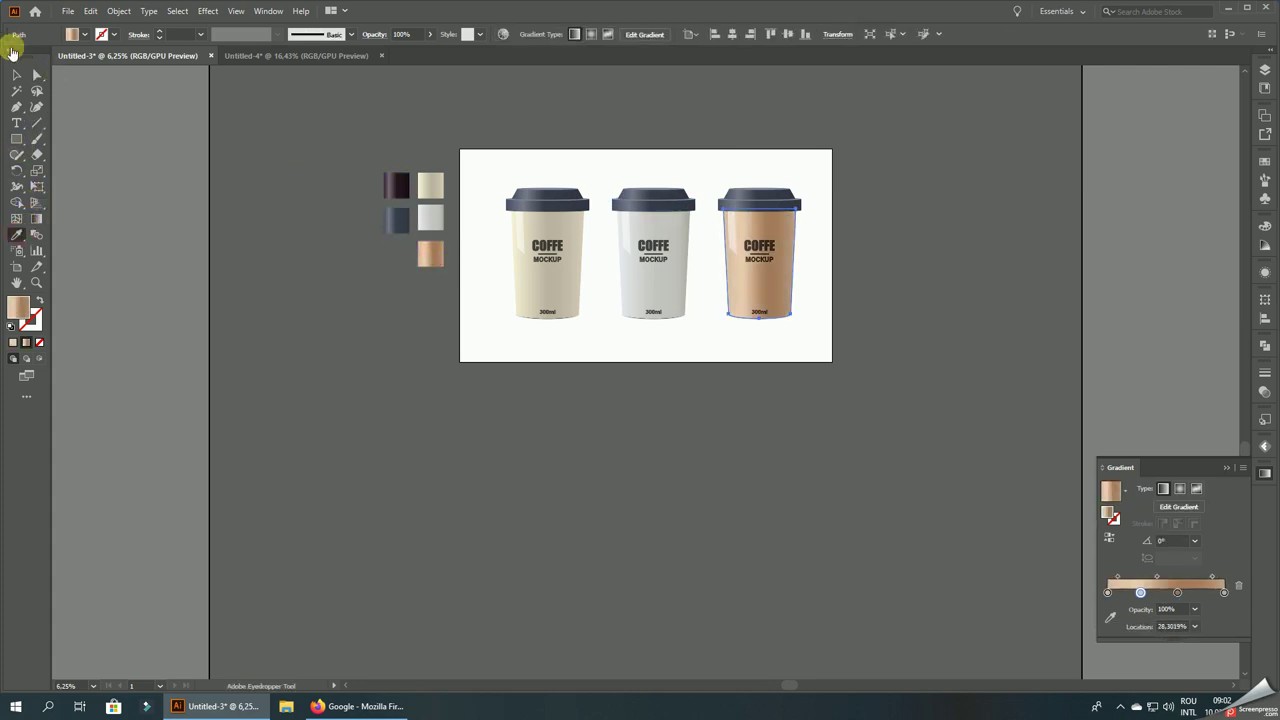
{"action": "left_click", "coordinate": [37, 75]}
{"action": "scroll", "coordinate": [758, 218], "scroll_direction": "up", "scroll_amount": 2}
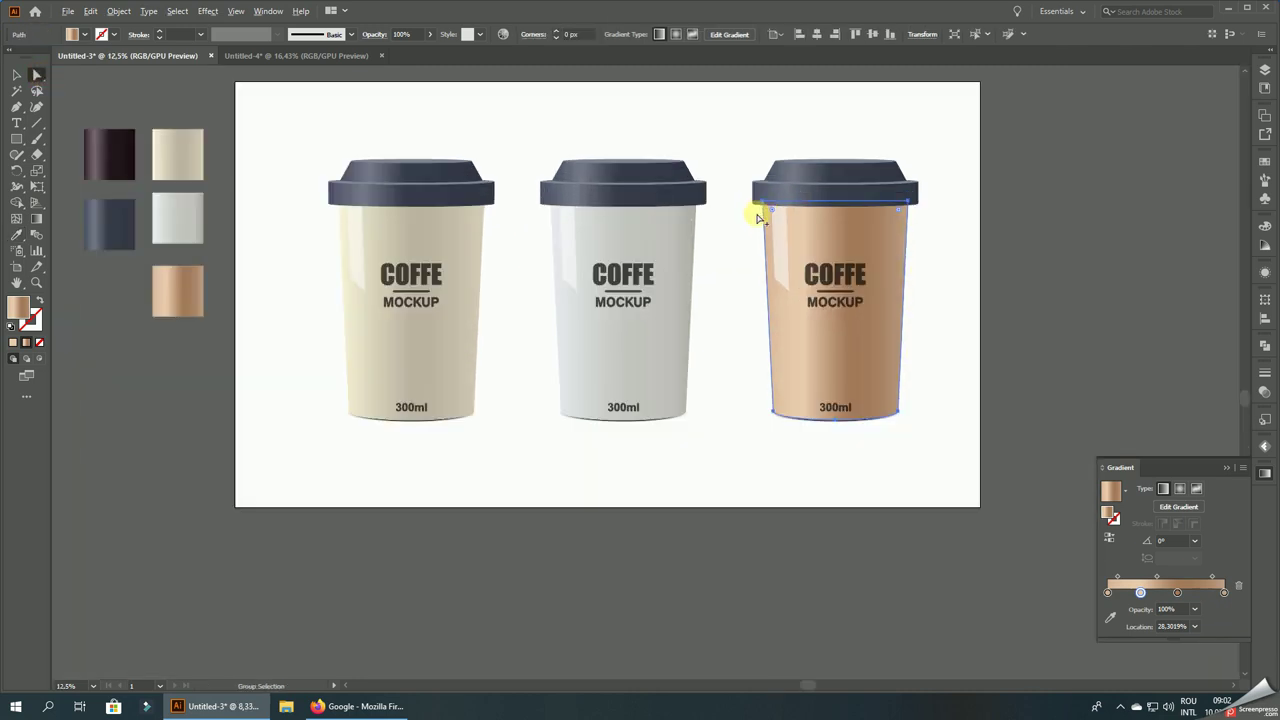
- Colour the right cup's lid dark purple
{"action": "left_click", "coordinate": [817, 196]}
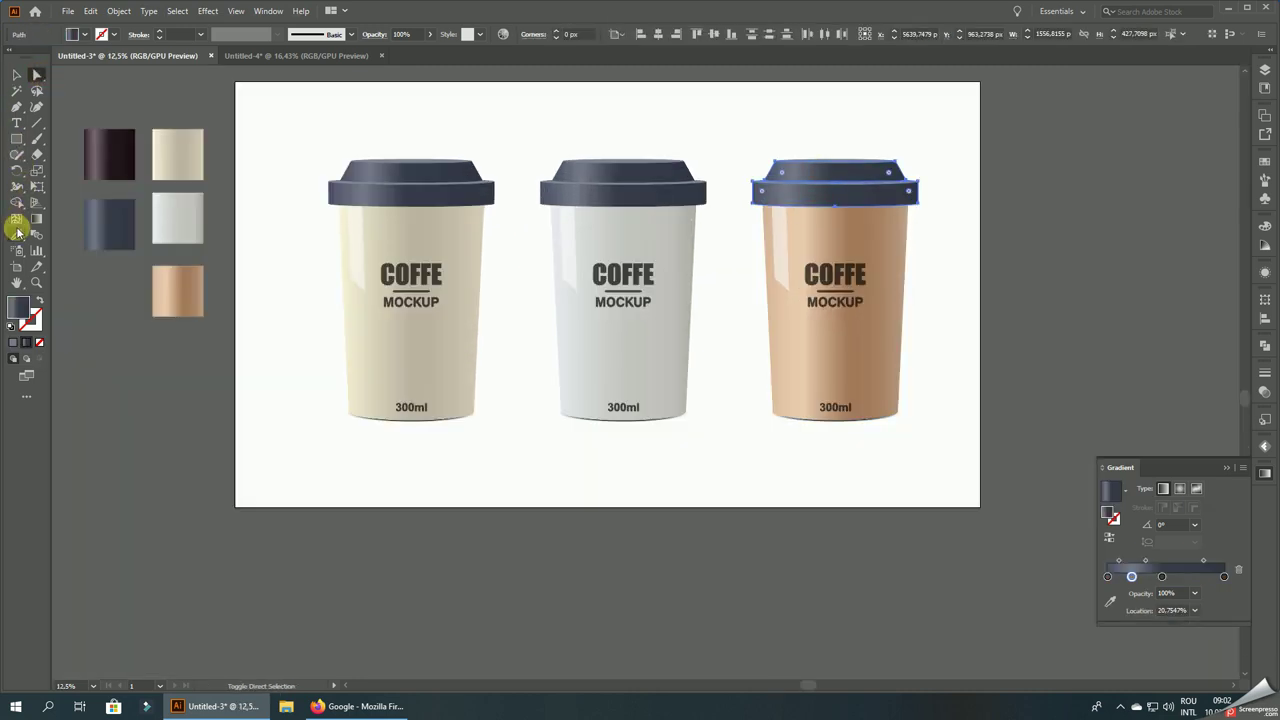
{"action": "left_click", "coordinate": [17, 233]}
{"action": "left_click", "coordinate": [109, 155]}
{"action": "left_click", "coordinate": [37, 75]}
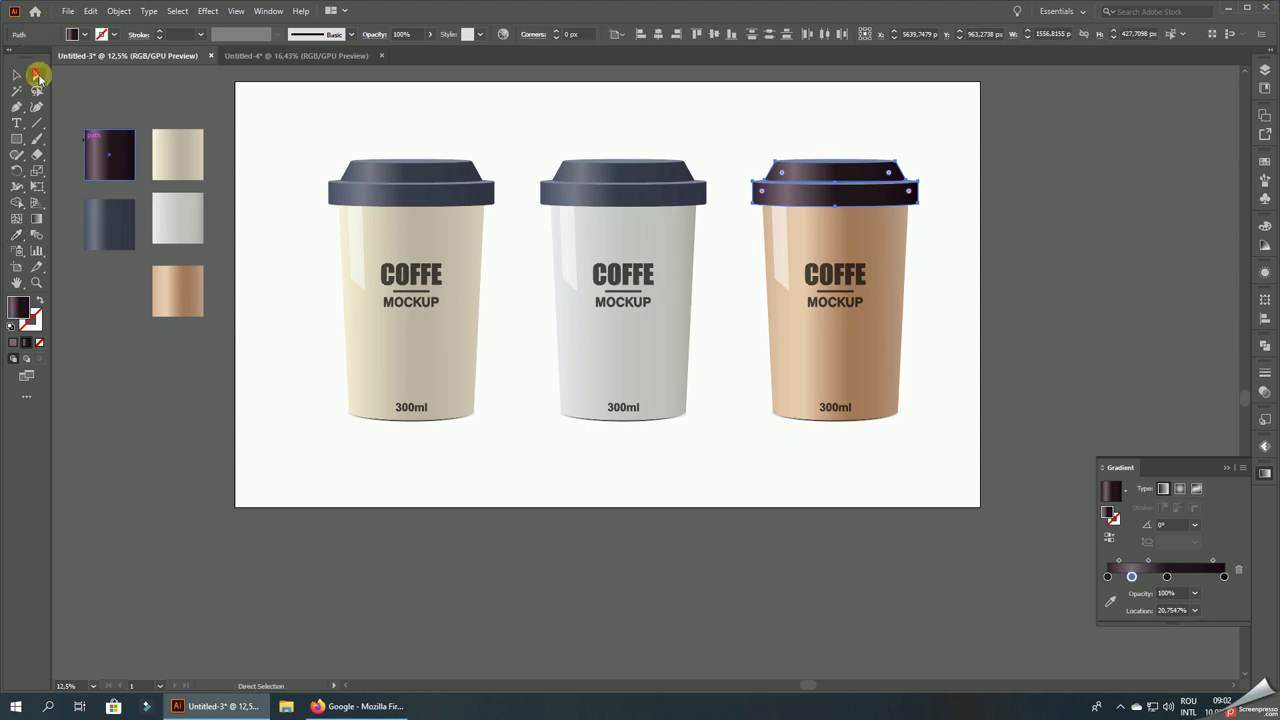
{"action": "scroll", "coordinate": [999, 196], "scroll_direction": "up", "scroll_amount": 3}
{"action": "scroll", "coordinate": [645, 110], "scroll_direction": "up", "scroll_amount": 2}
- Give the lid's rim ellipse a lighter mauve fill, 8E7C87
{"action": "left_click", "coordinate": [840, 215]}
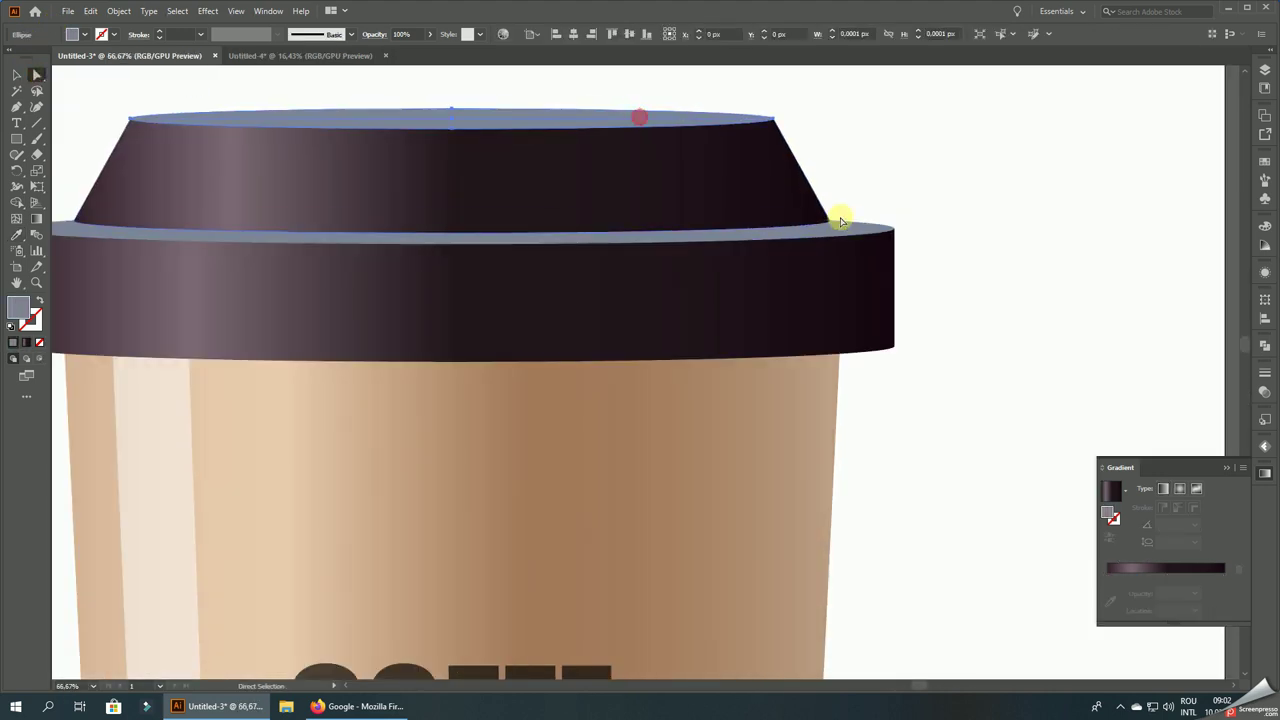
{"action": "left_click", "coordinate": [12, 234]}
{"action": "left_click", "coordinate": [114, 277]}
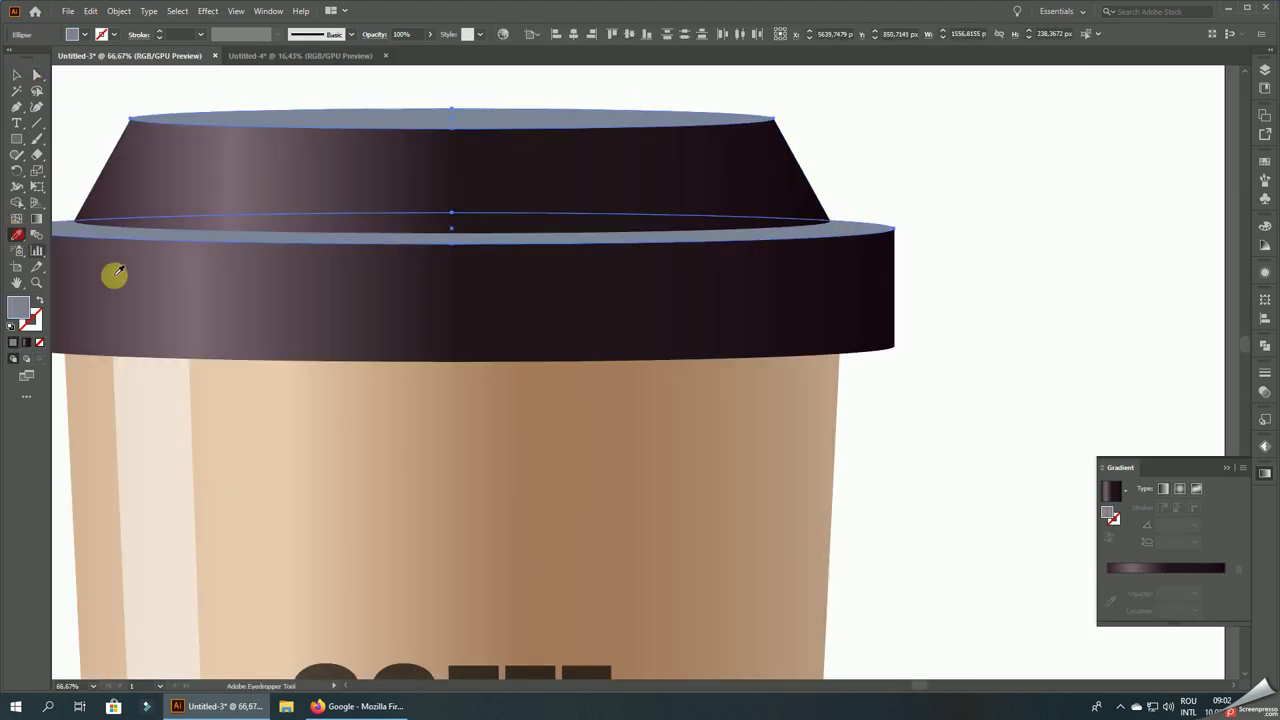
{"action": "left_click", "coordinate": [12, 343]}
{"action": "double_click", "coordinate": [21, 310]}
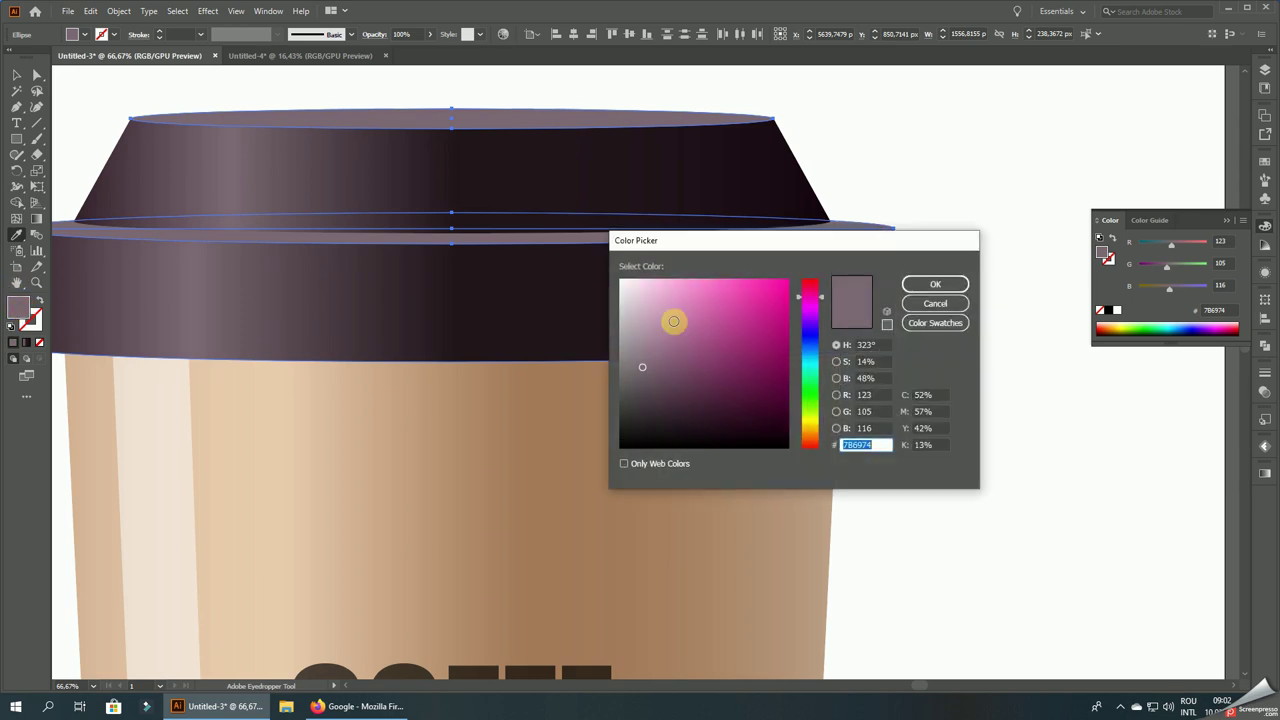
{"action": "left_click", "coordinate": [645, 356]}
{"action": "left_click", "coordinate": [930, 285]}
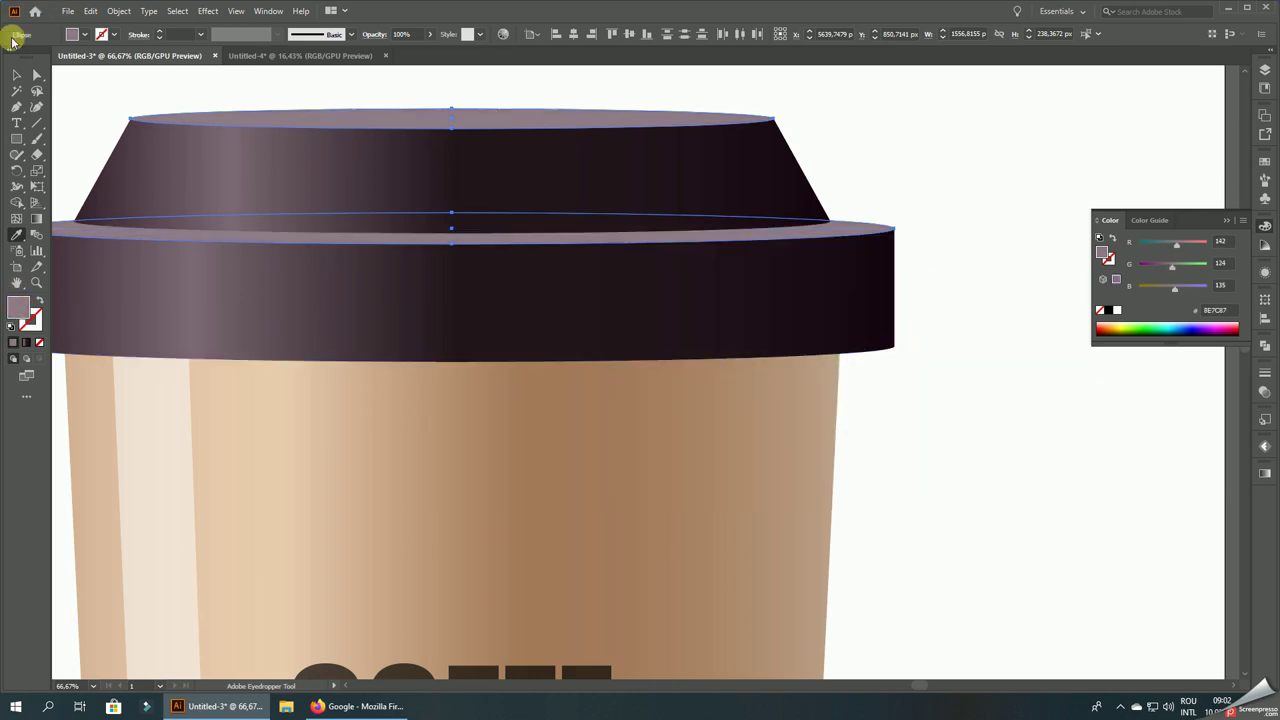
{"action": "left_click", "coordinate": [17, 78]}
{"action": "key", "text": "ctrl+minus"}
{"action": "key", "text": "ctrl+minus"}
{"action": "key", "text": "ctrl+minus"}
{"action": "left_click", "coordinate": [874, 299]}
- Group the three cups, centre them on the artboard, and enlarge them slightly
{"action": "key", "text": "ctrl+minus"}
{"action": "key", "text": "ctrl+minus"}
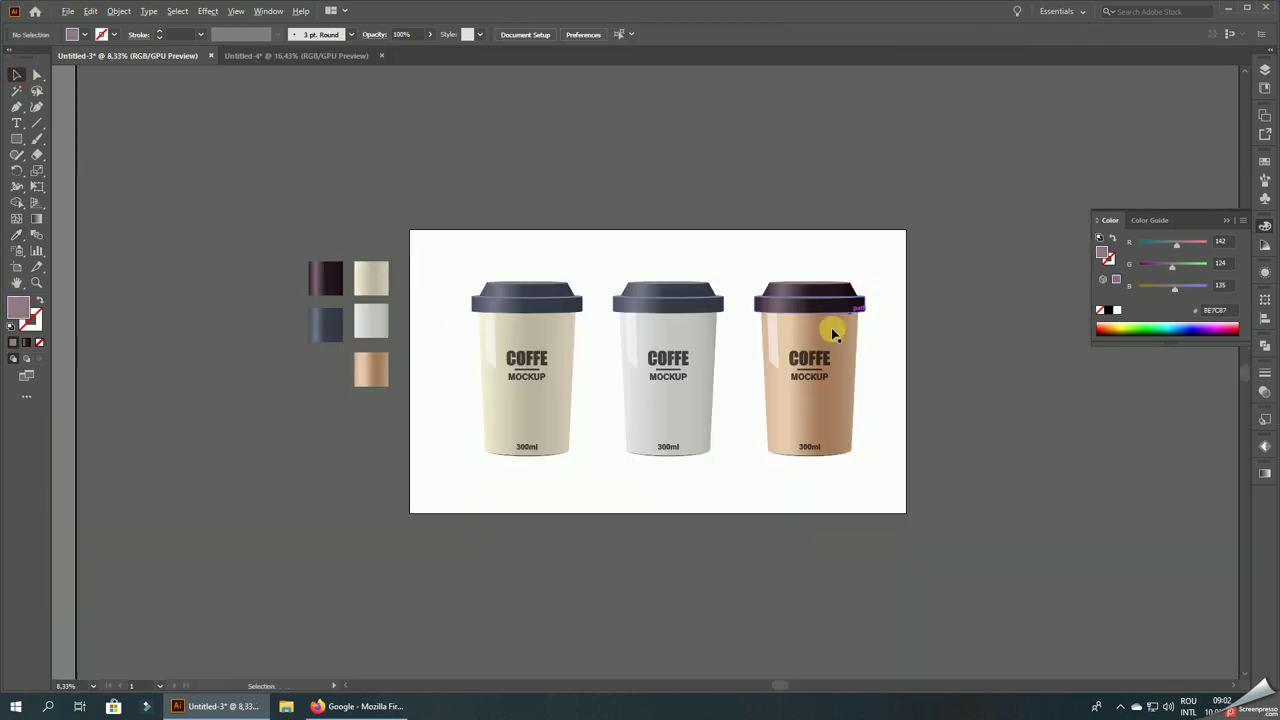
{"action": "left_click", "coordinate": [829, 332]}
{"action": "left_click", "coordinate": [660, 340], "text": "shift"}
{"action": "left_click", "coordinate": [532, 345], "text": "shift"}
{"action": "right_click", "coordinate": [537, 303]}
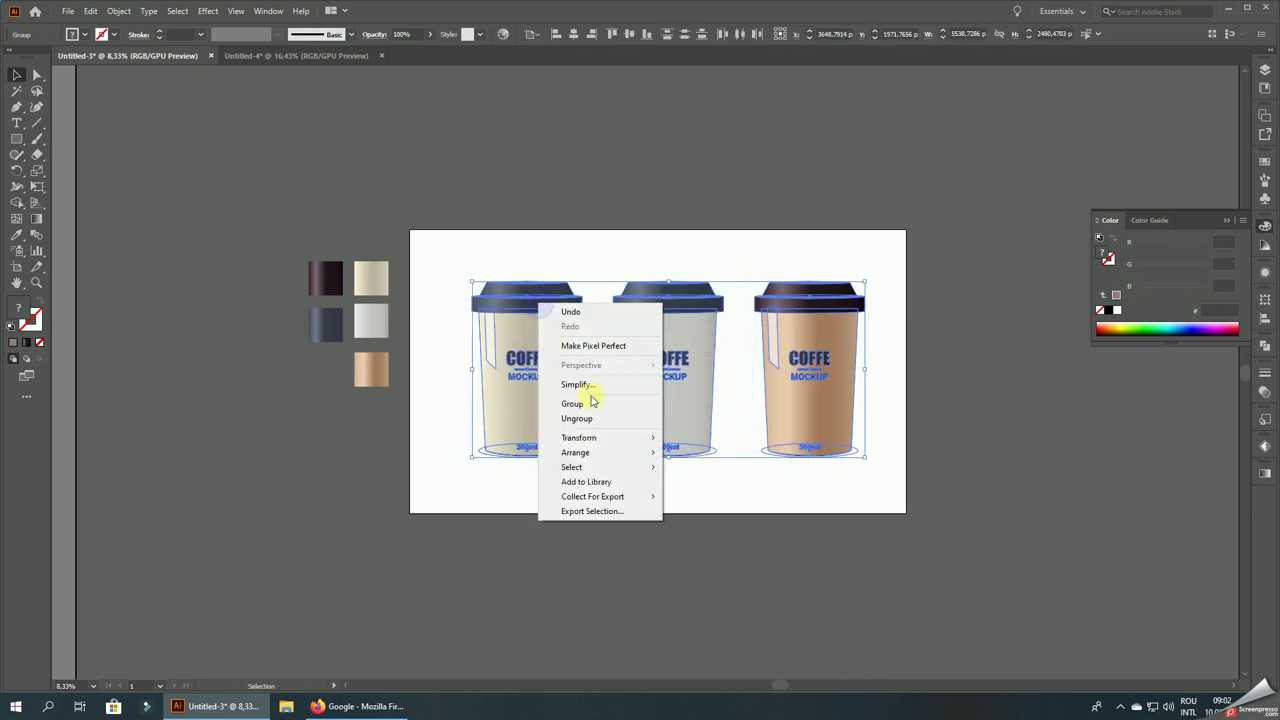
{"action": "left_click", "coordinate": [615, 400]}
{"action": "left_click", "coordinate": [573, 33]}
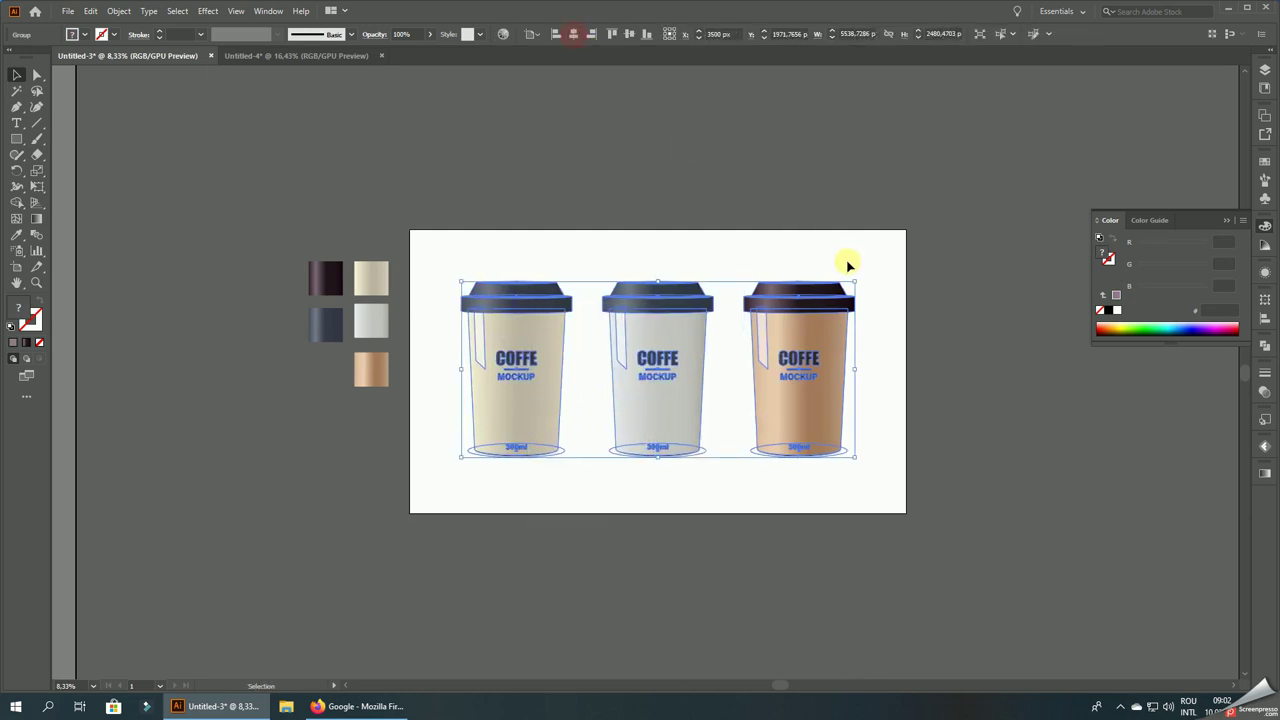
{"action": "left_click_drag", "start_coordinate": [857, 282], "coordinate": [863, 277]}
{"action": "left_click_drag", "start_coordinate": [817, 329], "coordinate": [813, 316]}
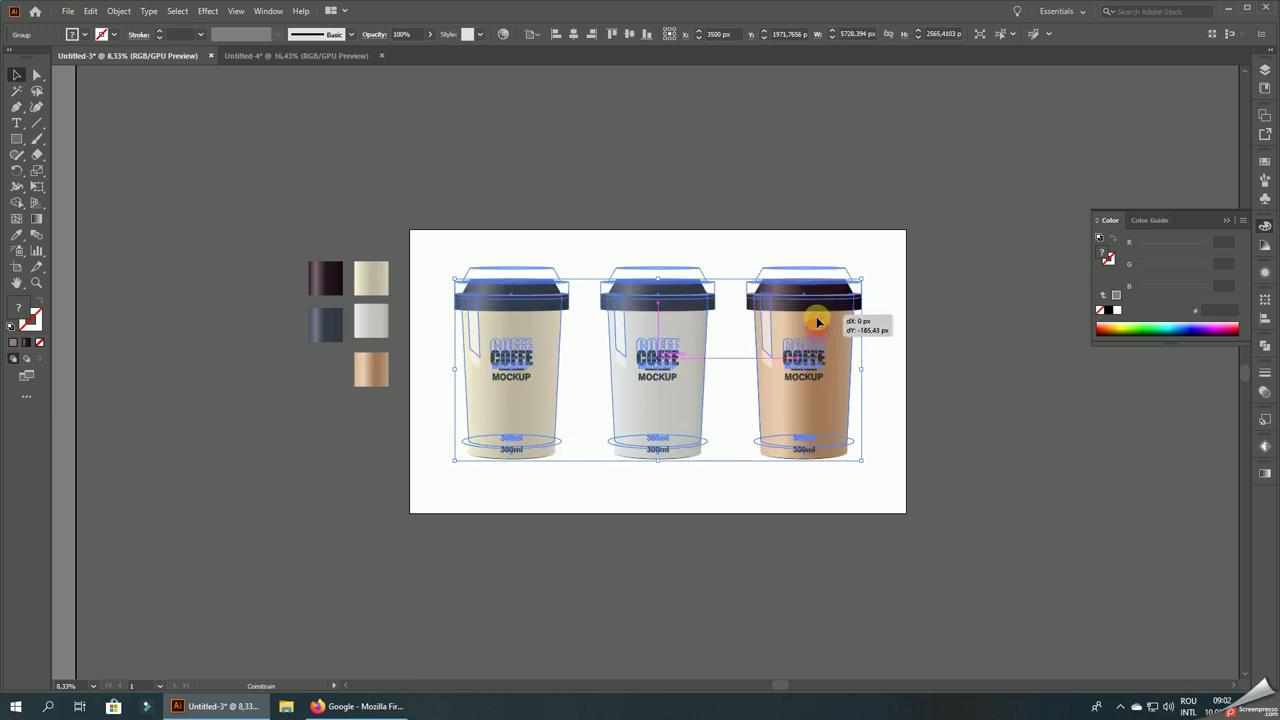
{"action": "left_click", "coordinate": [962, 296]}
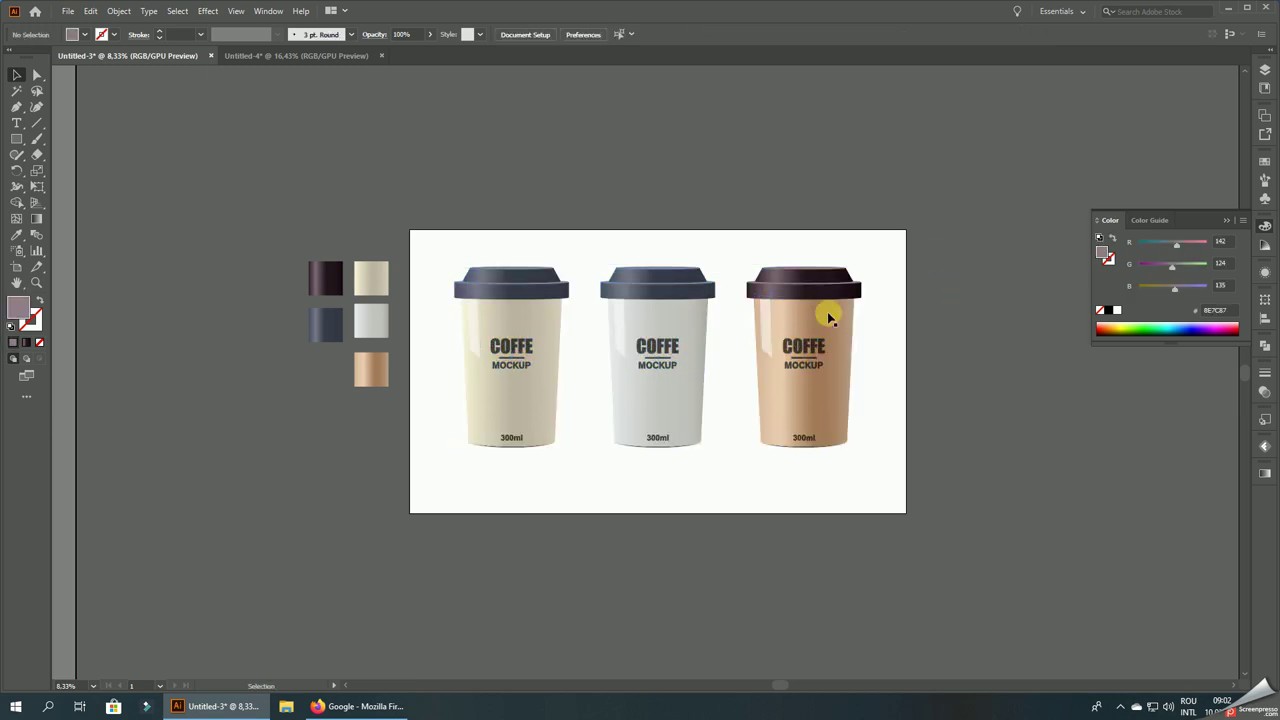
- Copy the wood texture from Untitled-4 into this document, aligned bottom-centre on the artboard
{"action": "scroll", "coordinate": [828, 316], "scroll_direction": "up", "scroll_amount": 2}
{"action": "scroll", "coordinate": [940, 318], "scroll_direction": "down", "scroll_amount": 2}
{"action": "left_click", "coordinate": [346, 55]}
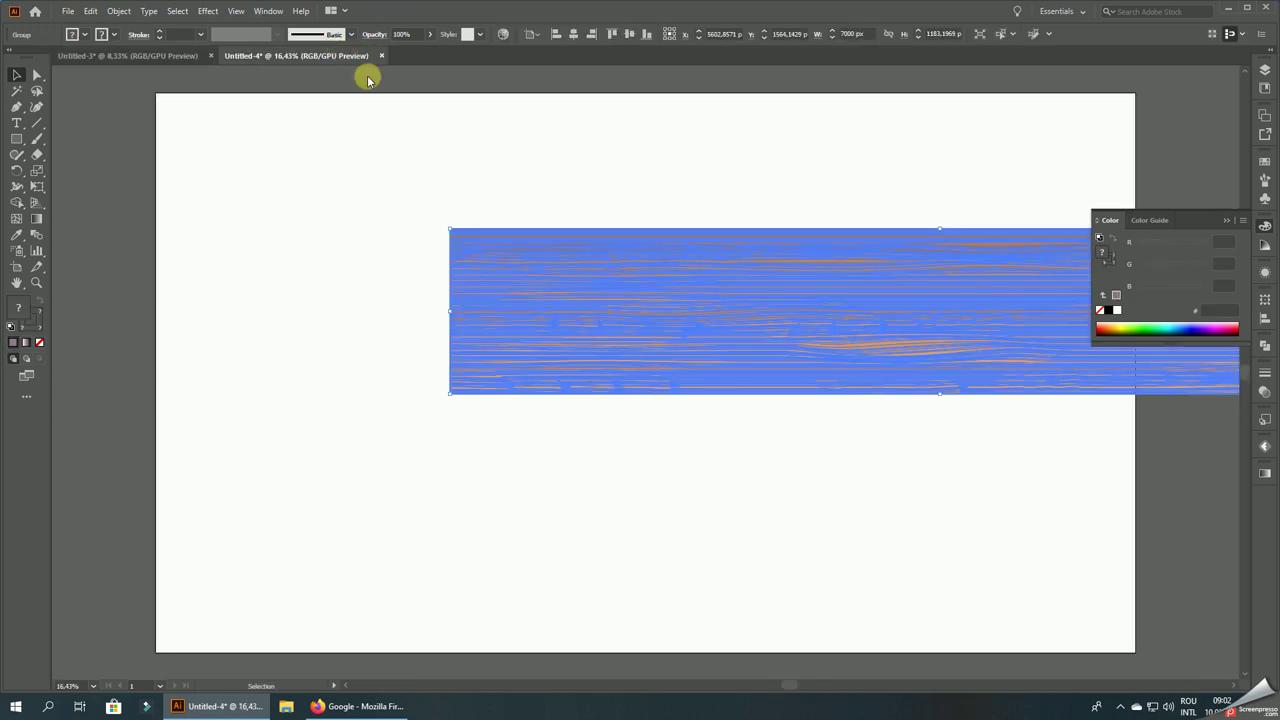
{"action": "left_click", "coordinate": [424, 136]}
{"action": "left_click", "coordinate": [512, 268]}
{"action": "left_click_drag", "start_coordinate": [583, 280], "coordinate": [267, 208]}
{"action": "left_click", "coordinate": [393, 95]}
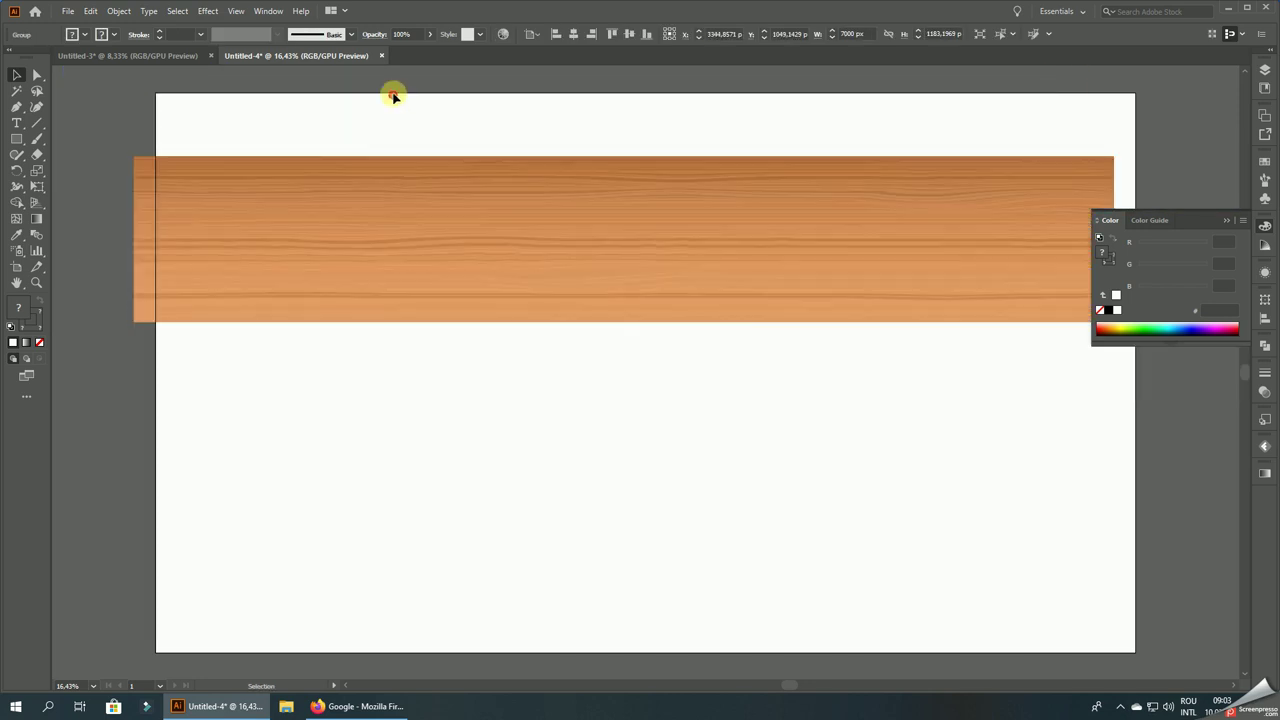
{"action": "left_click_drag", "start_coordinate": [266, 160], "coordinate": [536, 455]}
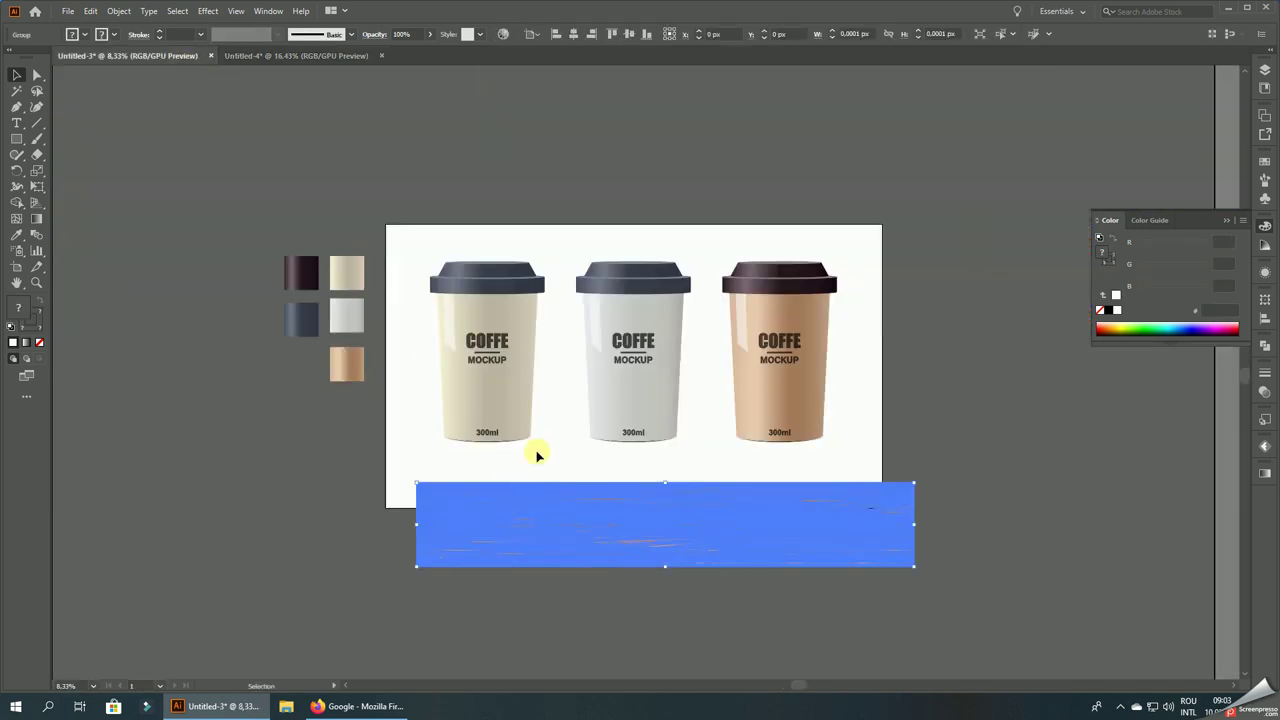
{"action": "left_click", "coordinate": [576, 36]}
{"action": "left_click", "coordinate": [646, 34]}
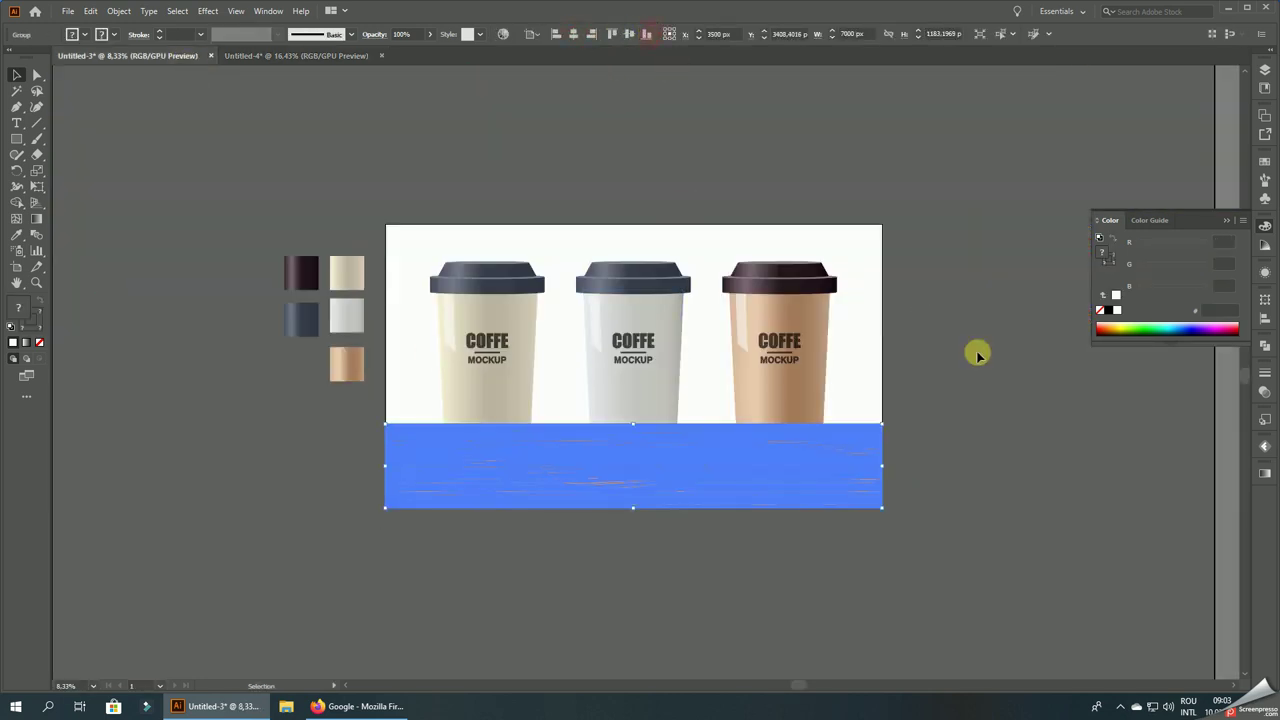
- Bring the cup group in front of the wood and lower it onto the table
{"action": "left_click", "coordinate": [977, 351]}
{"action": "right_click", "coordinate": [795, 360]}
{"action": "left_click", "coordinate": [985, 523]}
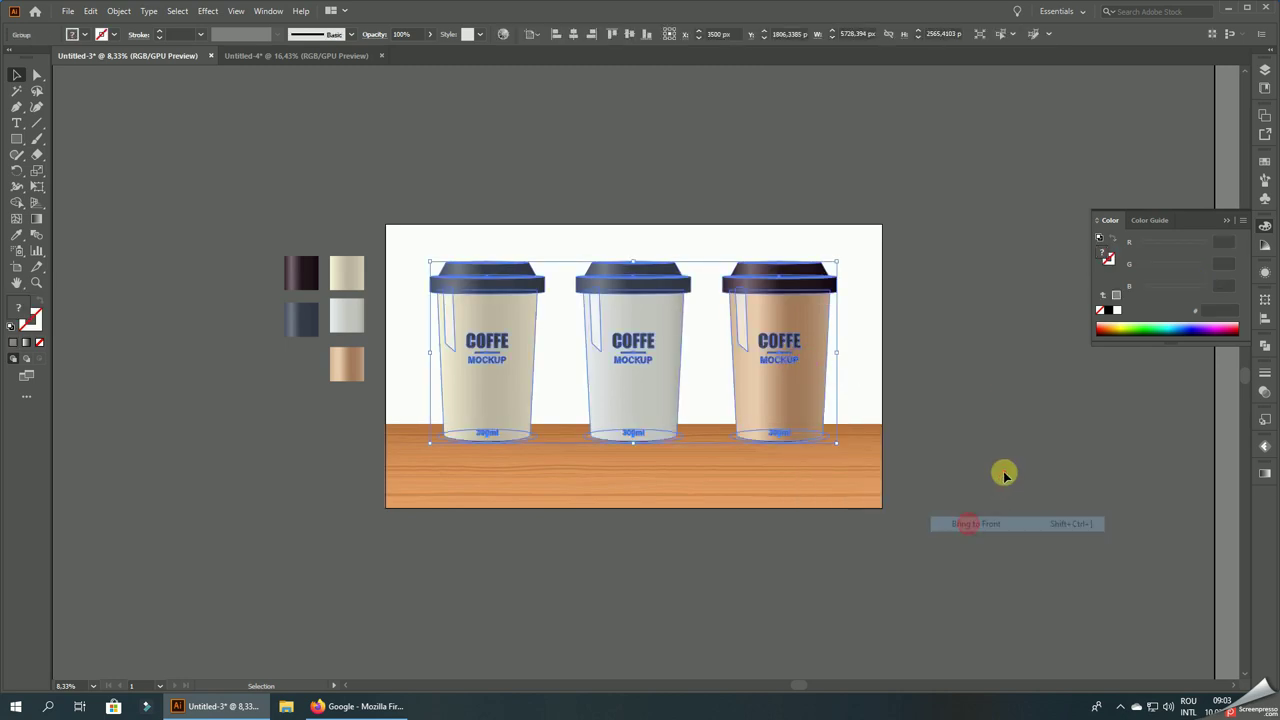
{"action": "left_click", "coordinate": [1000, 466]}
{"action": "left_click_drag", "start_coordinate": [978, 409], "coordinate": [885, 313]}
{"action": "scroll", "coordinate": [724, 249], "scroll_direction": "up", "scroll_amount": 1}
{"action": "left_click", "coordinate": [635, 232]}
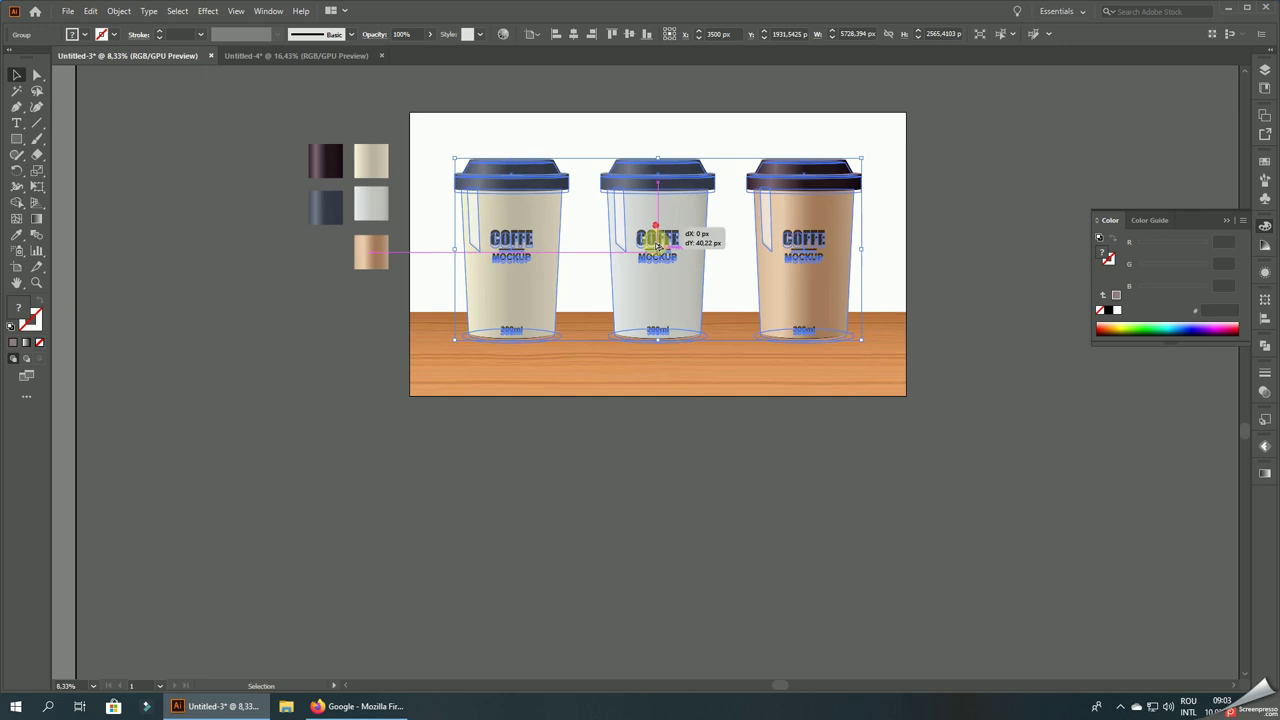
- Duplicate the three cups below the artboard, reflect the copy horizontally, and ungroup it
{"action": "left_click_drag", "start_coordinate": [657, 243], "coordinate": [667, 423]}
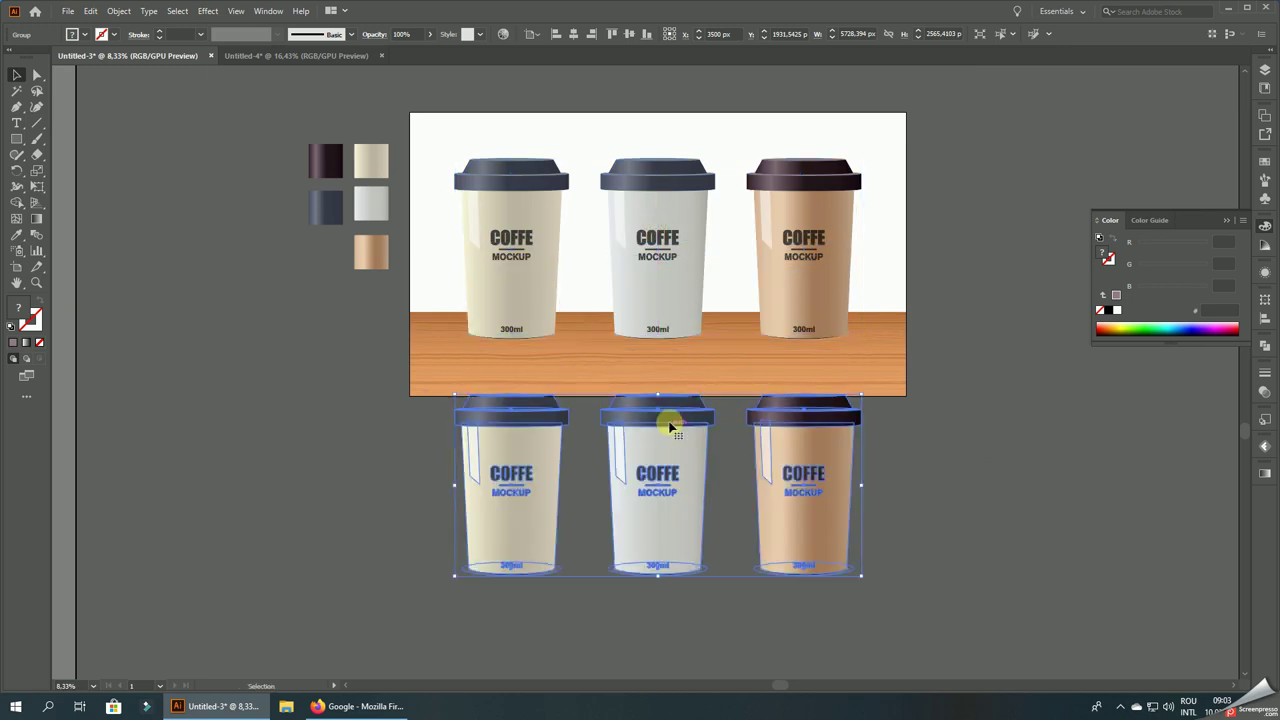
{"action": "right_click", "coordinate": [669, 423]}
{"action": "mouse_move", "coordinate": [710, 571]}
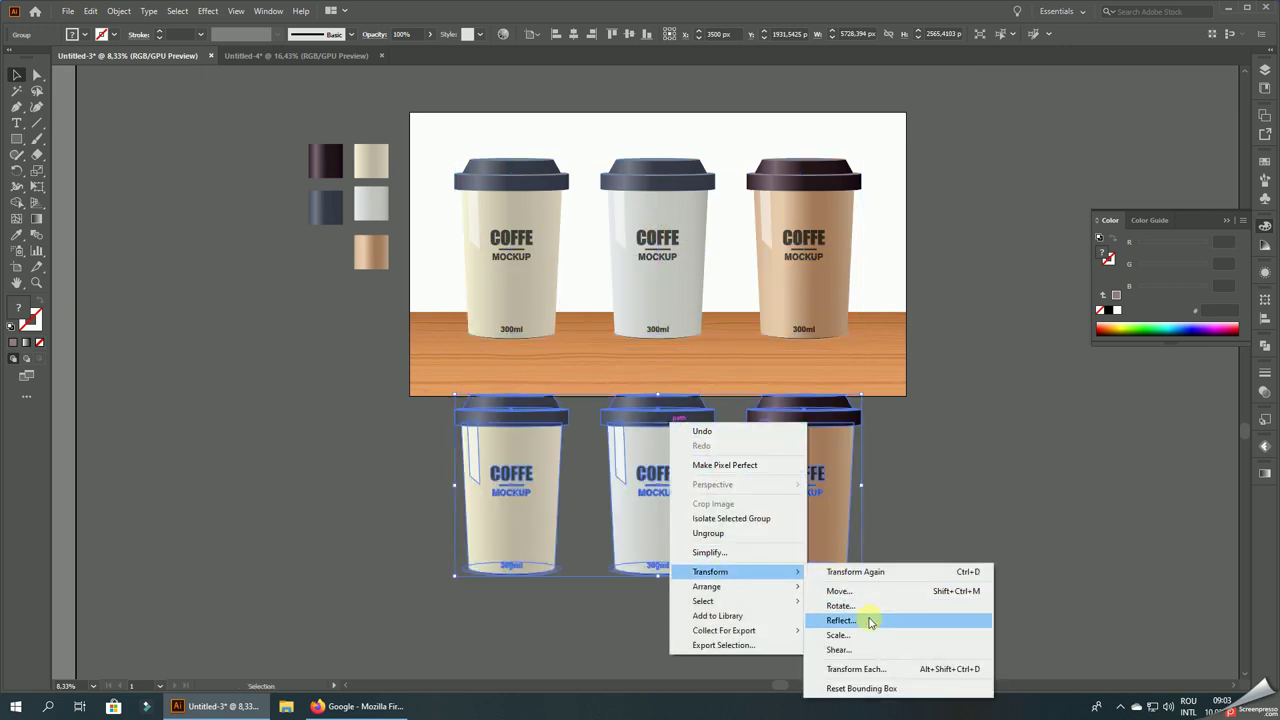
{"action": "left_click", "coordinate": [866, 618]}
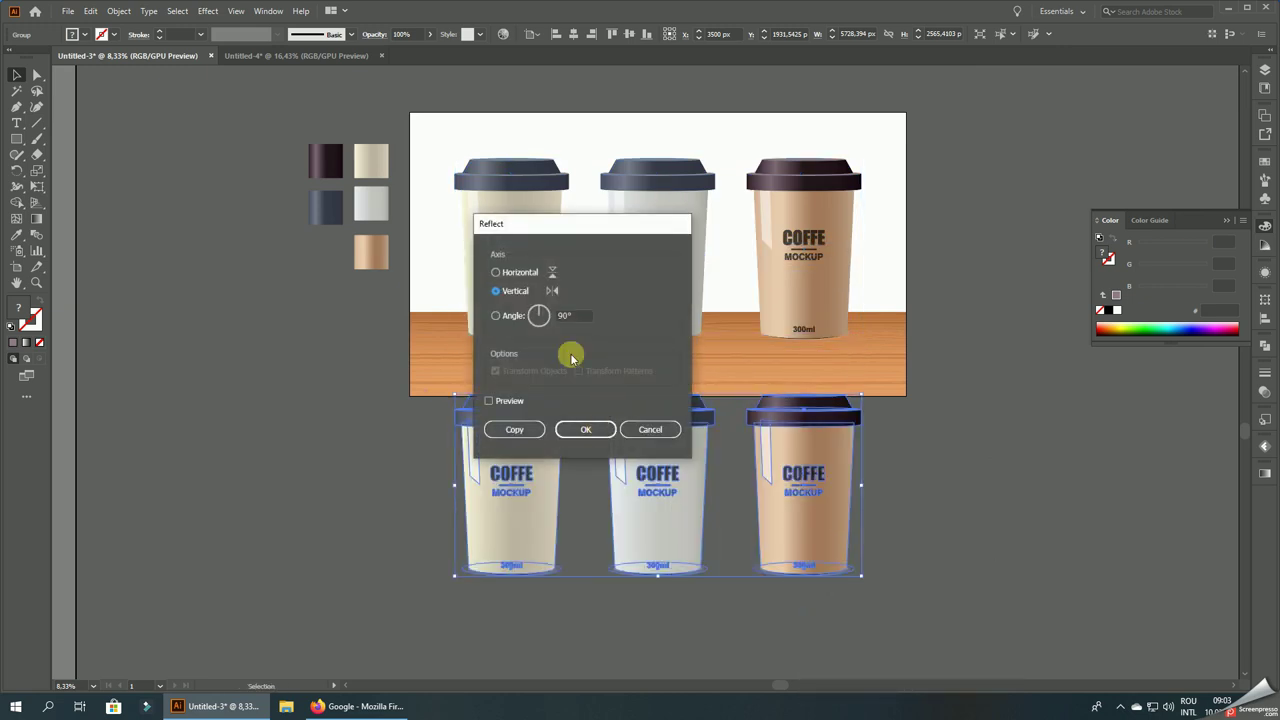
{"action": "left_click", "coordinate": [590, 430]}
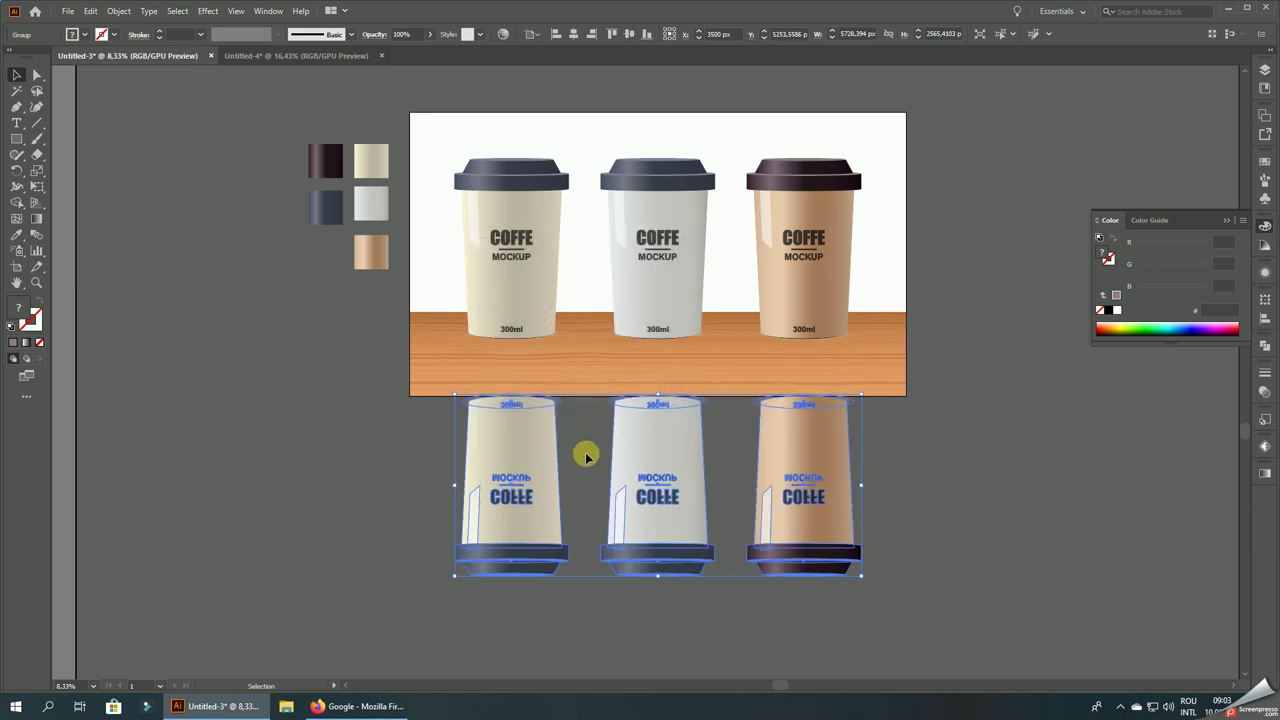
{"action": "left_click_drag", "start_coordinate": [503, 437], "coordinate": [512, 450]}
{"action": "right_click", "coordinate": [512, 450]}
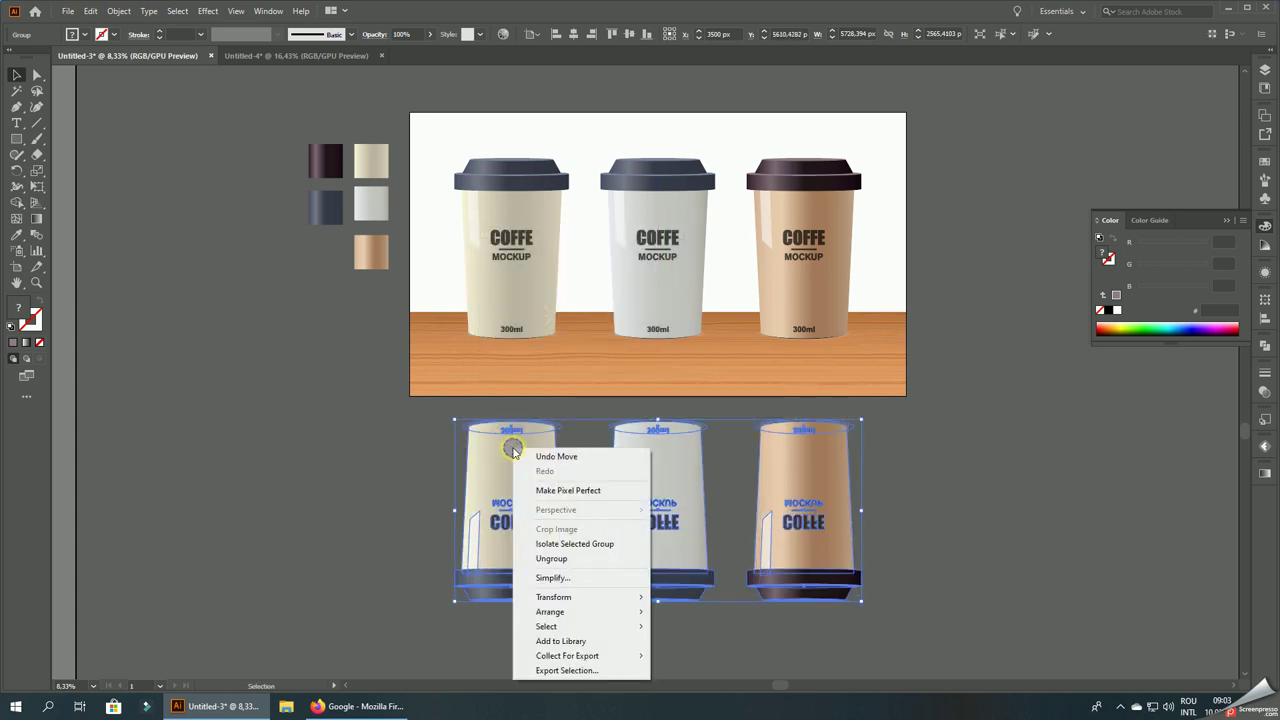
{"action": "left_click", "coordinate": [552, 558]}
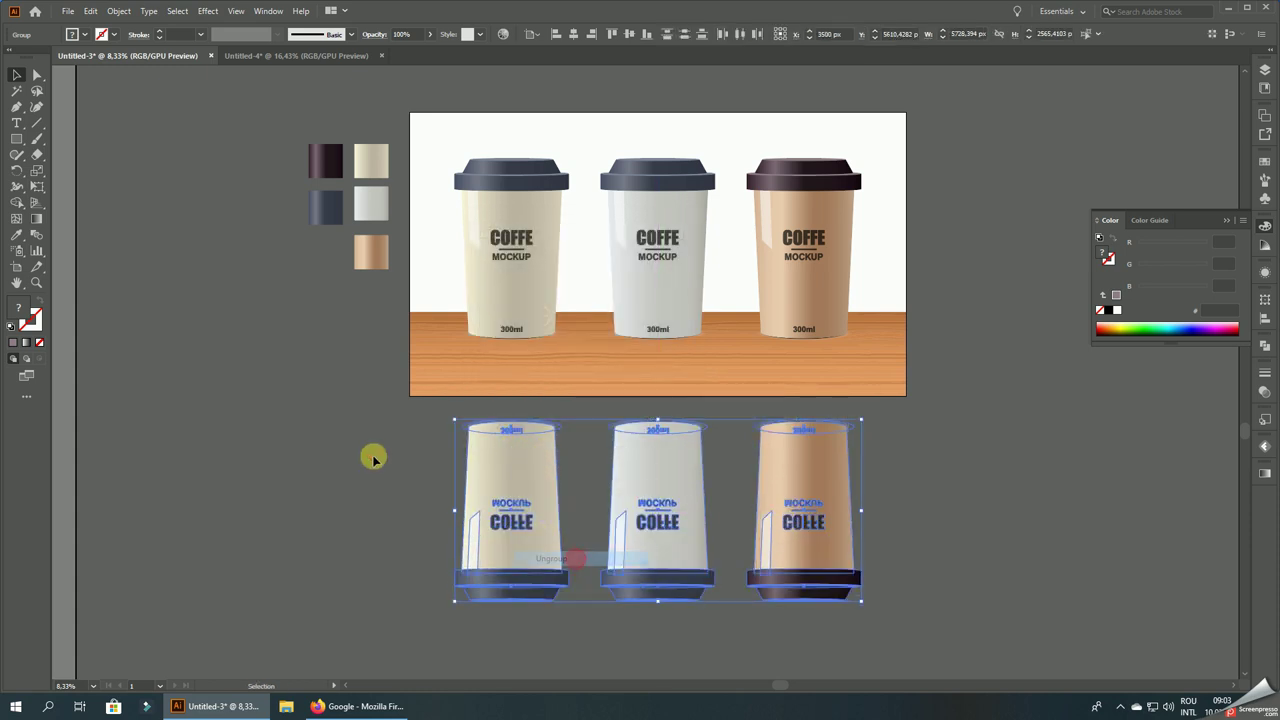
{"action": "left_click", "coordinate": [371, 451]}
{"action": "key", "text": "ctrl+plus"}
- Delete the top rim ellipses from the flipped cups, then zoom out to show all artwork
{"action": "left_click", "coordinate": [509, 401]}
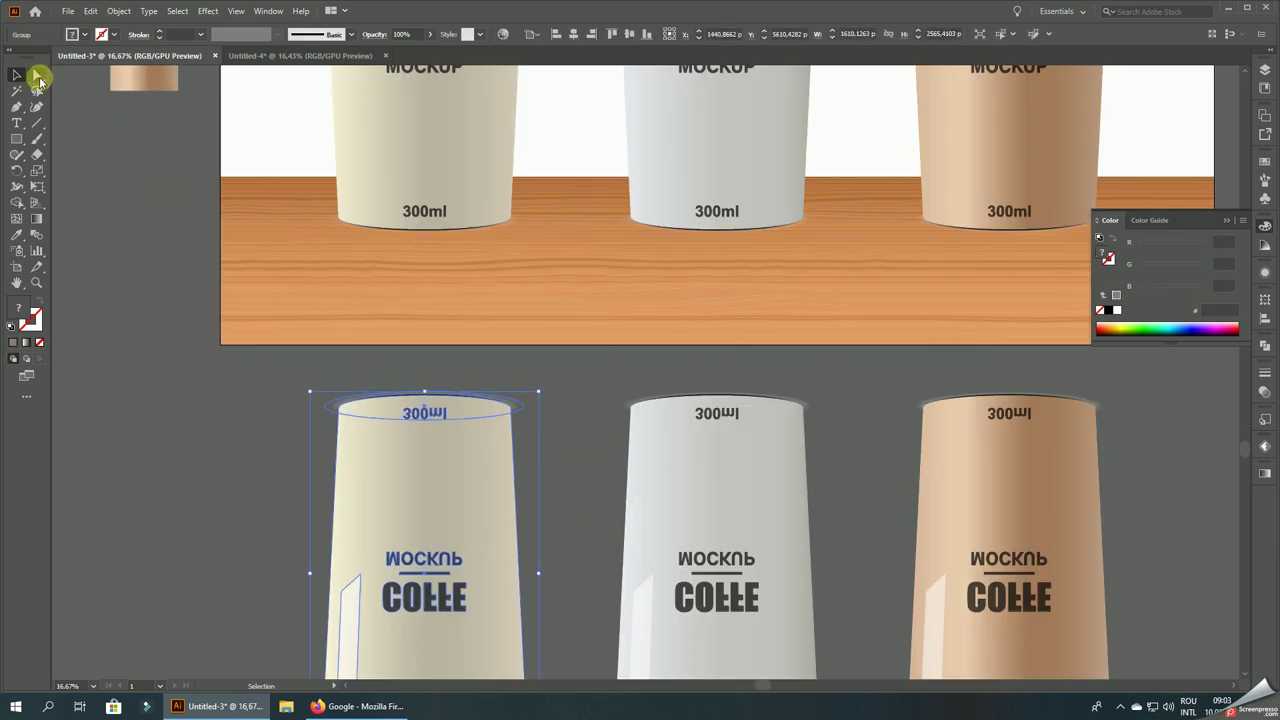
{"action": "left_click", "coordinate": [37, 76]}
{"action": "left_click", "coordinate": [577, 394]}
{"action": "scroll", "coordinate": [466, 405], "scroll_direction": "up", "scroll_amount": 3}
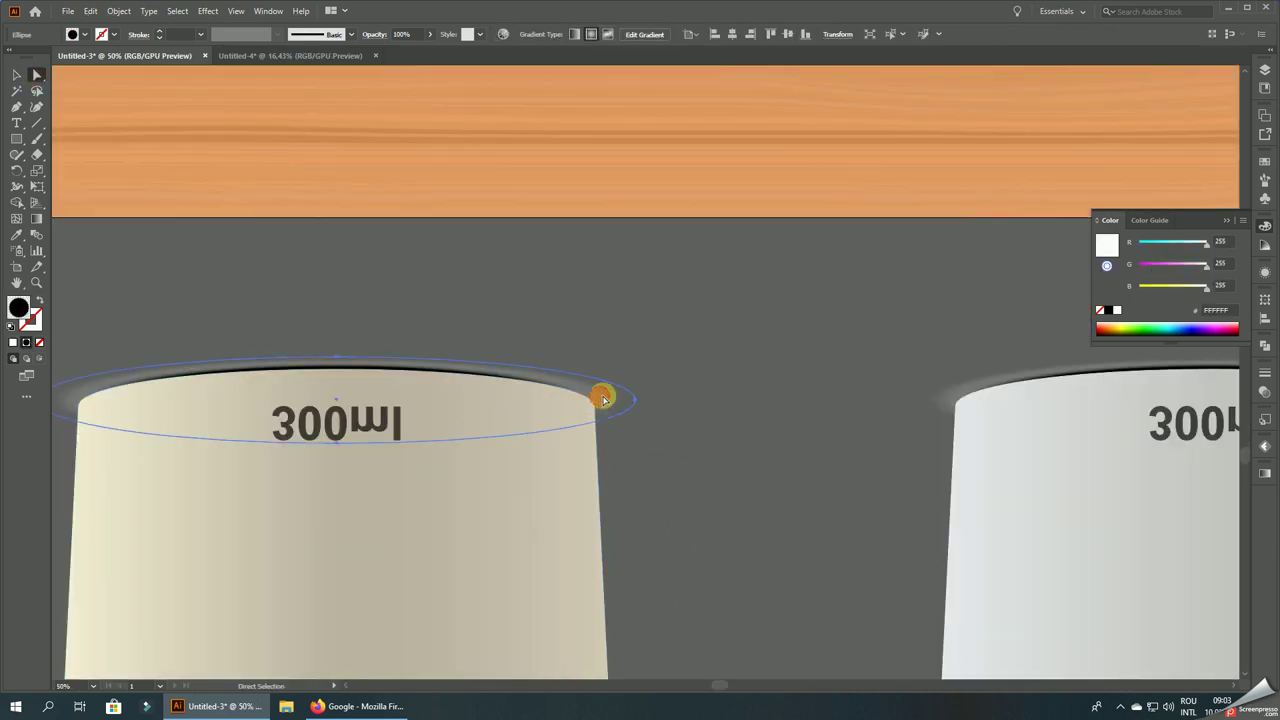
{"action": "left_click", "coordinate": [957, 405]}
{"action": "left_click", "coordinate": [963, 383]}
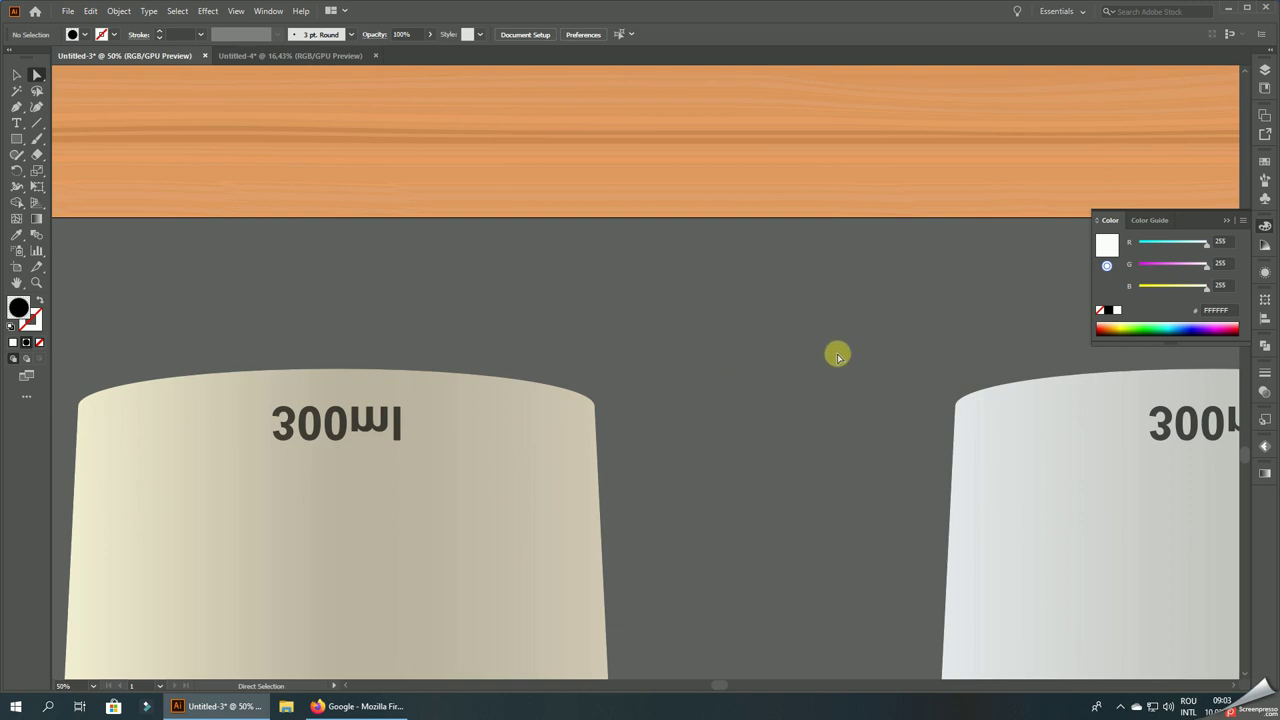
{"action": "scroll", "coordinate": [838, 355], "scroll_direction": "right", "scroll_amount": 5}
{"action": "scroll", "coordinate": [777, 334], "scroll_direction": "right", "scroll_amount": 8}
{"action": "left_click", "coordinate": [638, 349]}
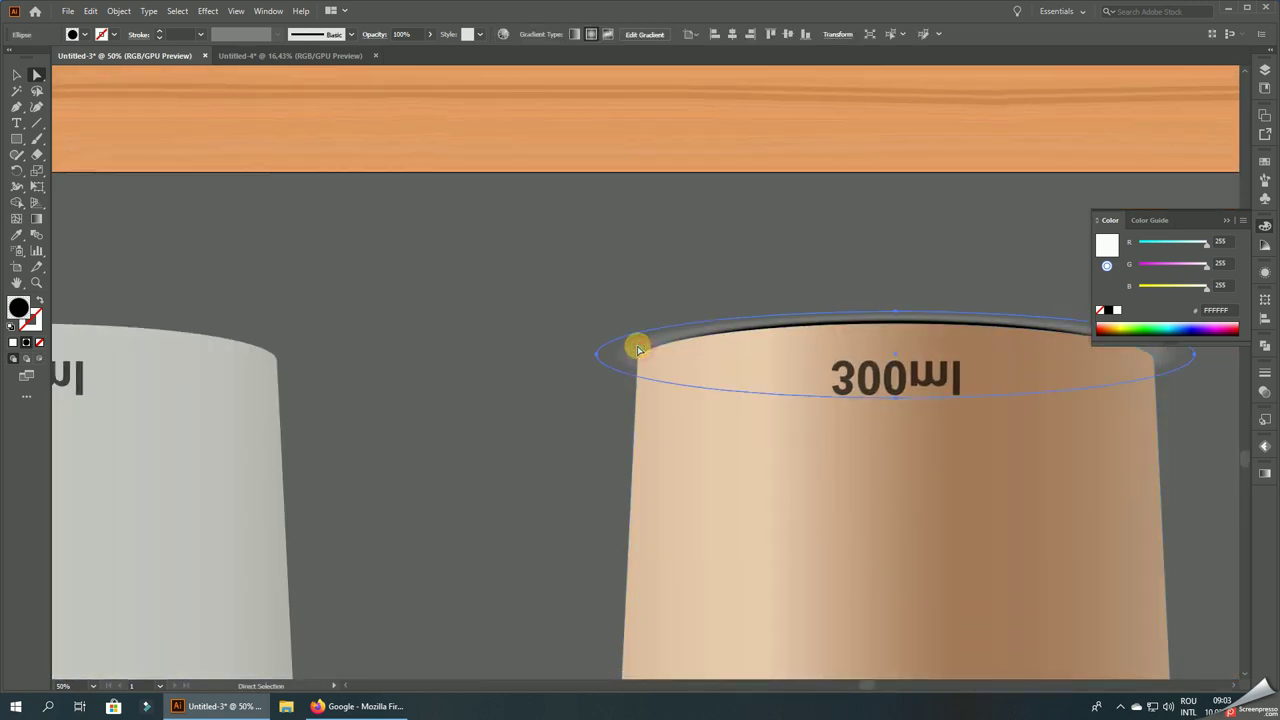
{"action": "key", "text": "Delete"}
{"action": "left_click", "coordinate": [16, 74]}
{"action": "key", "text": "ctrl+alt+0"}
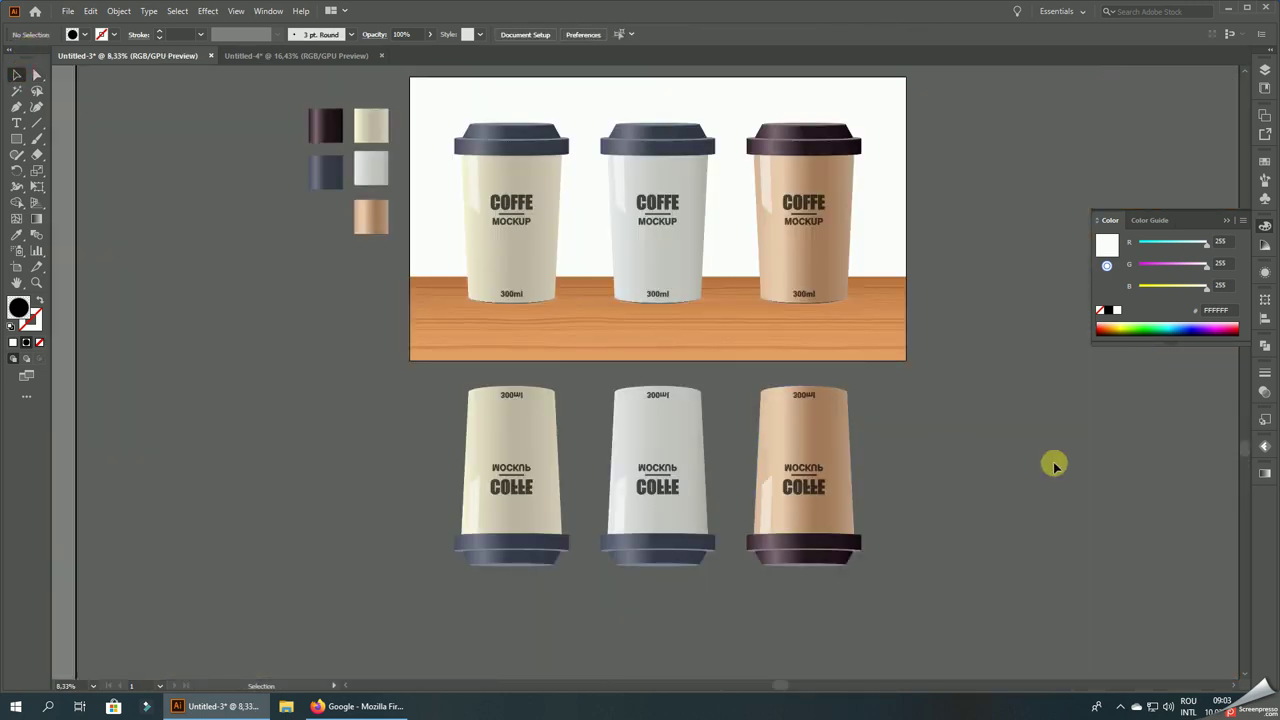
- Move the flipped cups up over the wood and send them and the wood to the back
{"action": "scroll", "coordinate": [505, 431], "scroll_direction": "up", "scroll_amount": 2}
{"action": "left_click_drag", "start_coordinate": [509, 429], "coordinate": [521, 240]}
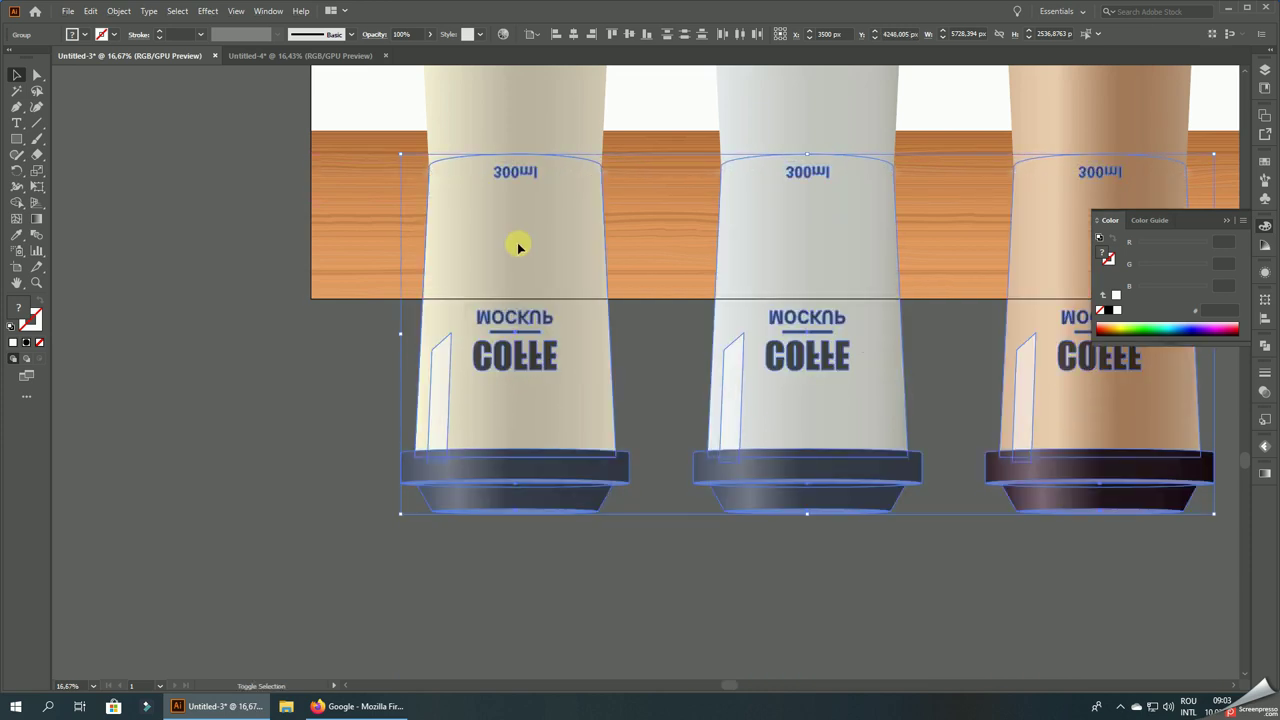
{"action": "left_click", "coordinate": [372, 205], "text": "shift"}
{"action": "right_click", "coordinate": [372, 205]}
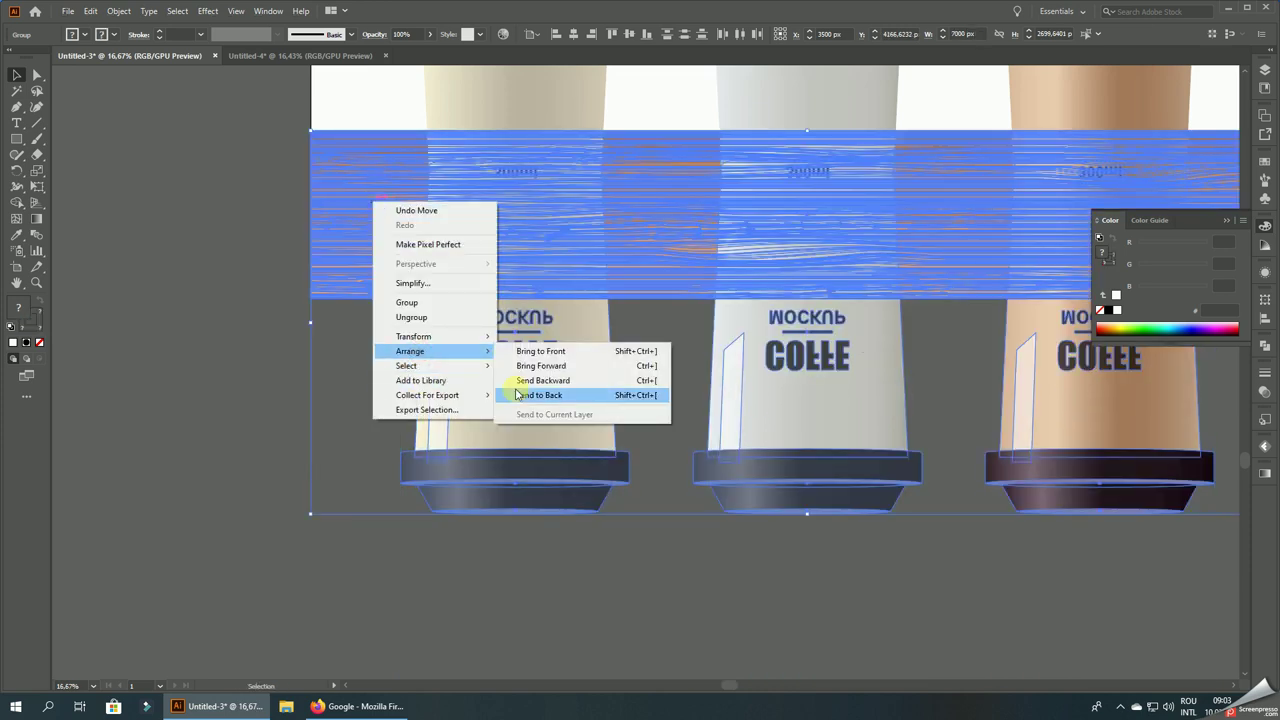
{"action": "left_click", "coordinate": [585, 396]}
{"action": "left_click", "coordinate": [575, 570]}
- Knife-cut the reflected cups along the table's front edge
{"action": "scroll", "coordinate": [540, 495], "scroll_direction": "down", "scroll_amount": 1}
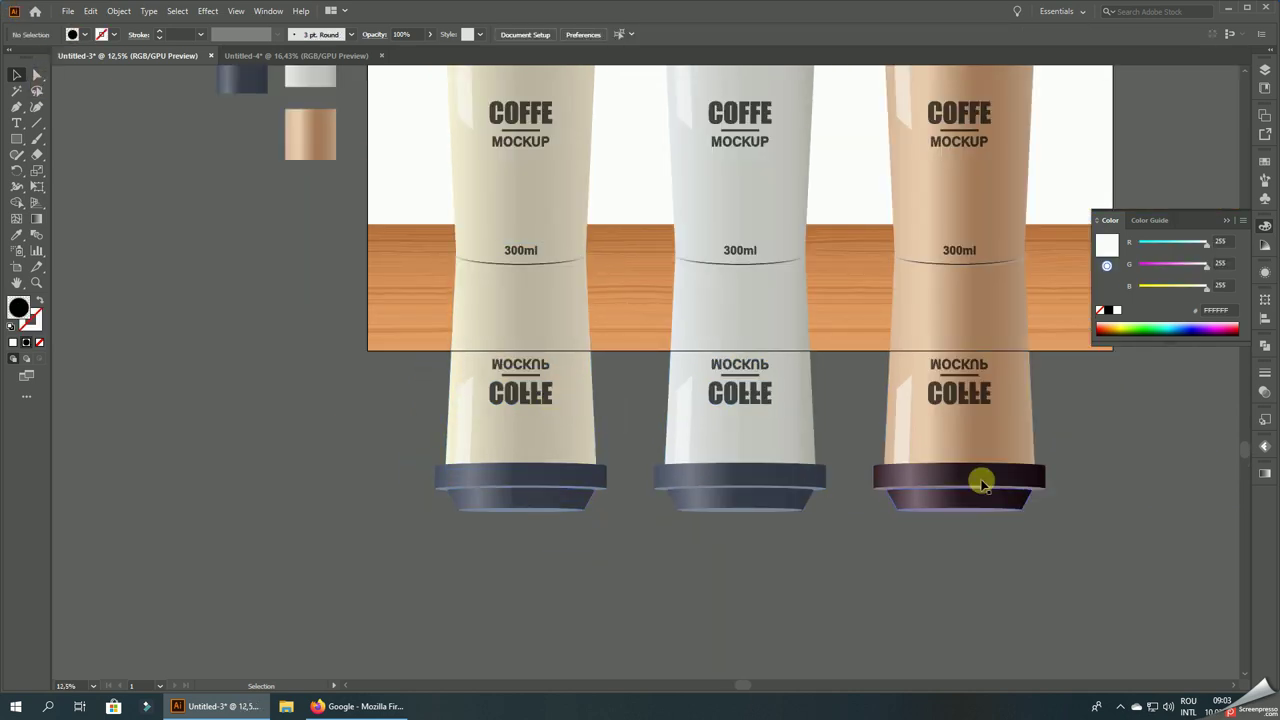
{"action": "left_click", "coordinate": [1002, 428]}
{"action": "left_click", "coordinate": [785, 427], "text": "shift"}
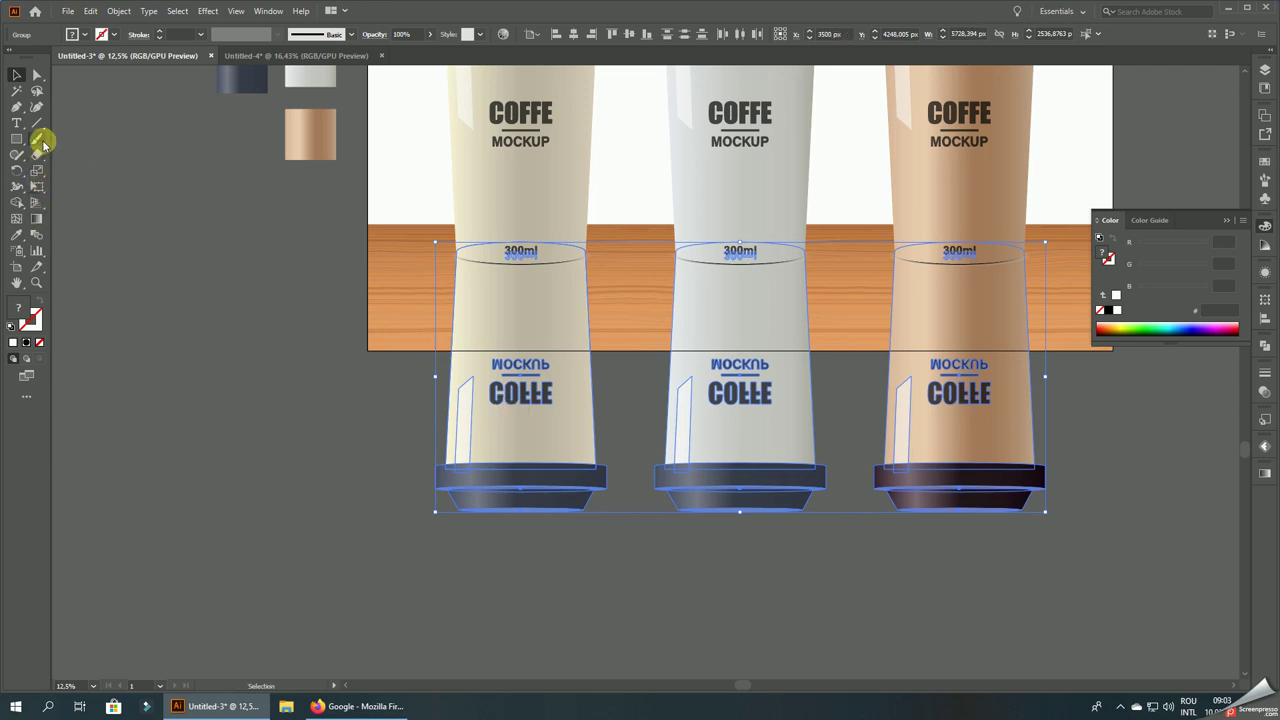
{"action": "left_click", "coordinate": [38, 151]}
{"action": "left_click_drag", "start_coordinate": [40, 151], "coordinate": [90, 183]}
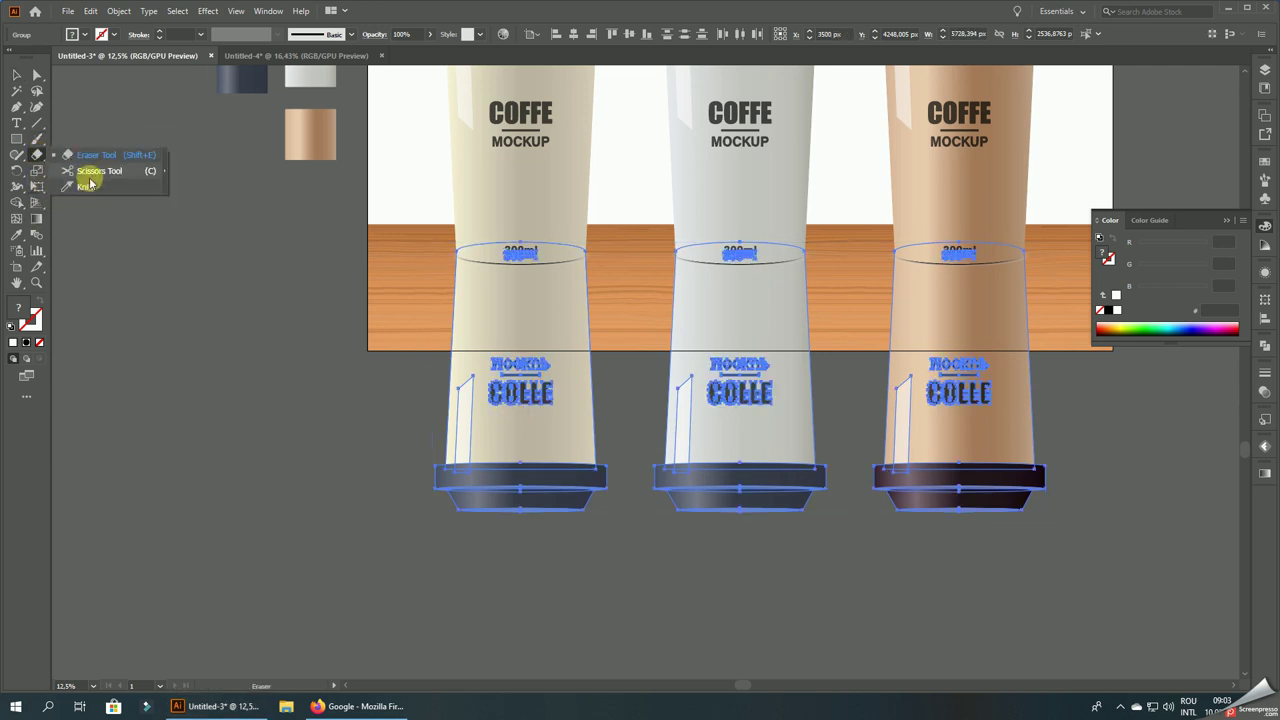
{"action": "left_click", "coordinate": [90, 183]}
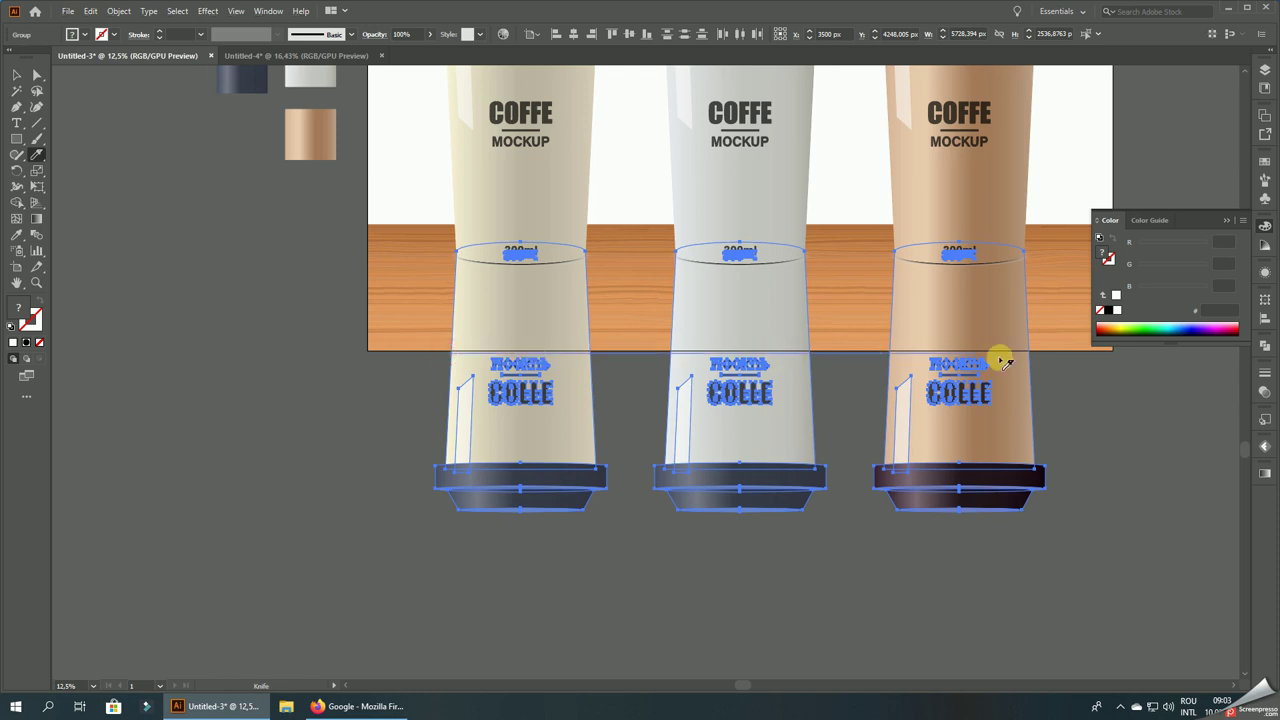
{"action": "left_click_drag", "start_coordinate": [485, 358], "coordinate": [1175, 343]}
- Delete the reflected cup pieces hanging below the table's bottom edge
{"action": "left_click", "coordinate": [37, 75]}
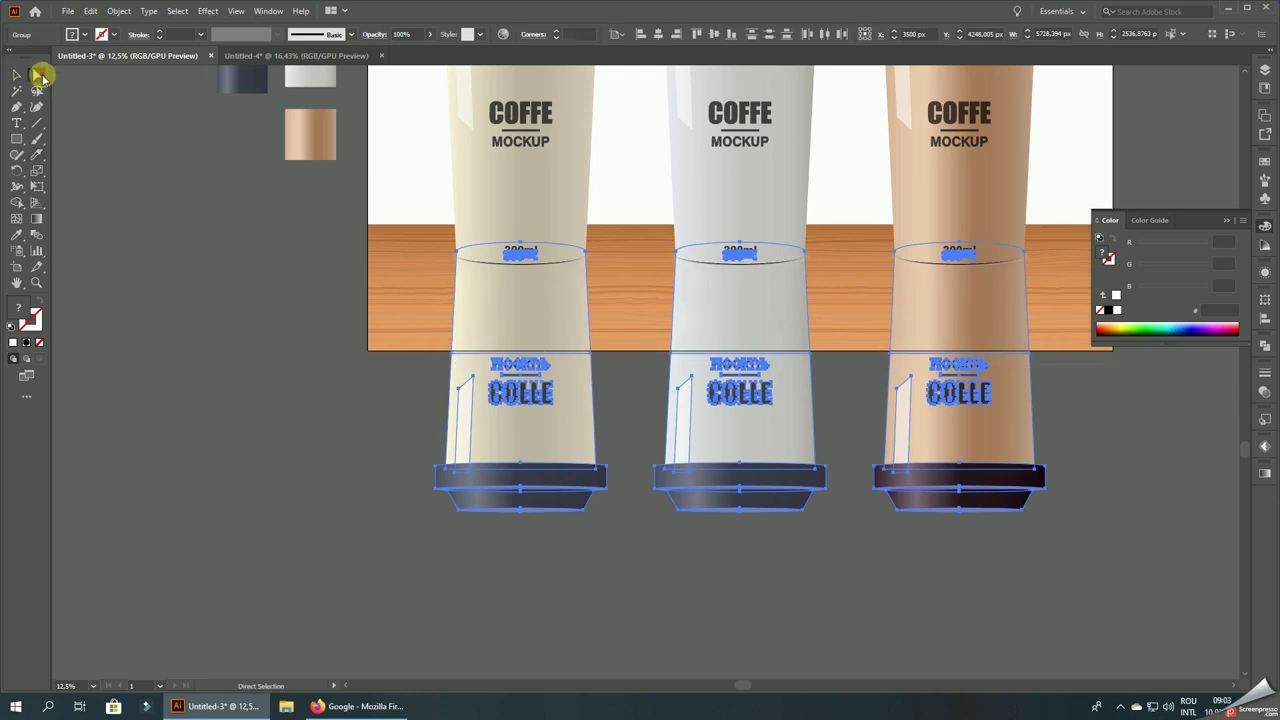
{"action": "left_click", "coordinate": [1208, 572]}
{"action": "left_click_drag", "start_coordinate": [436, 362], "coordinate": [1050, 515]}
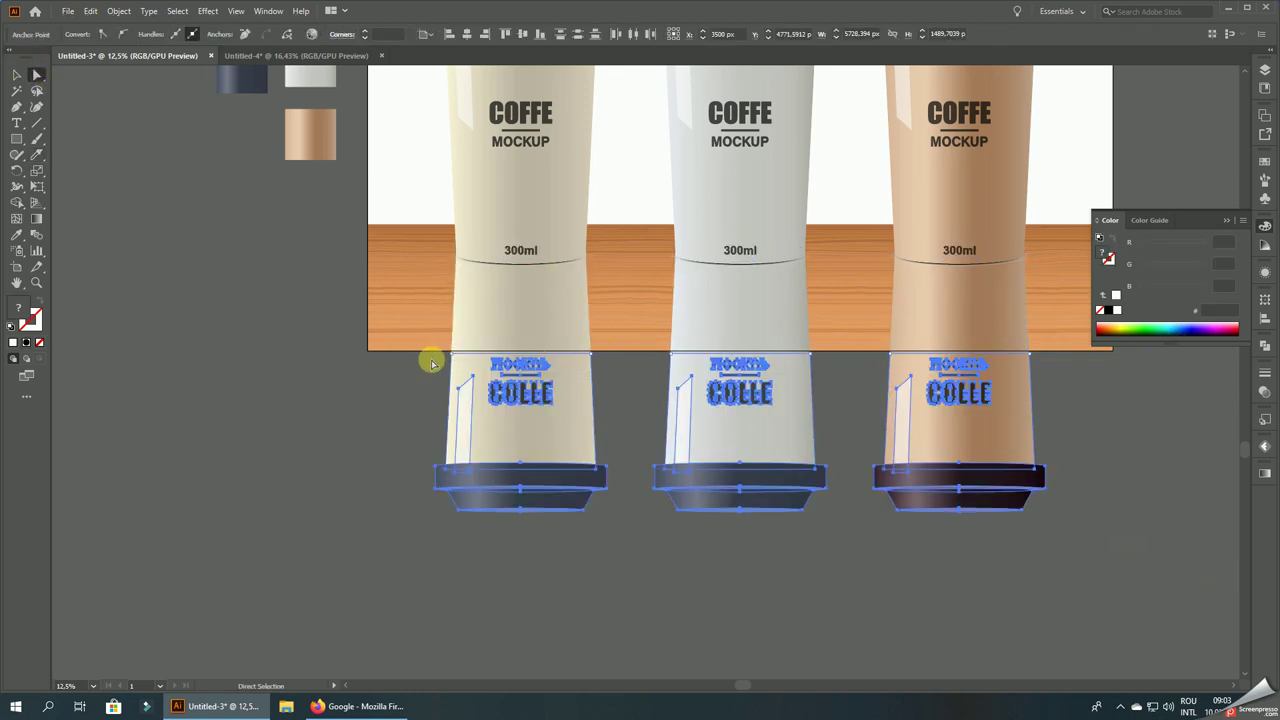
{"action": "key", "text": "Delete"}
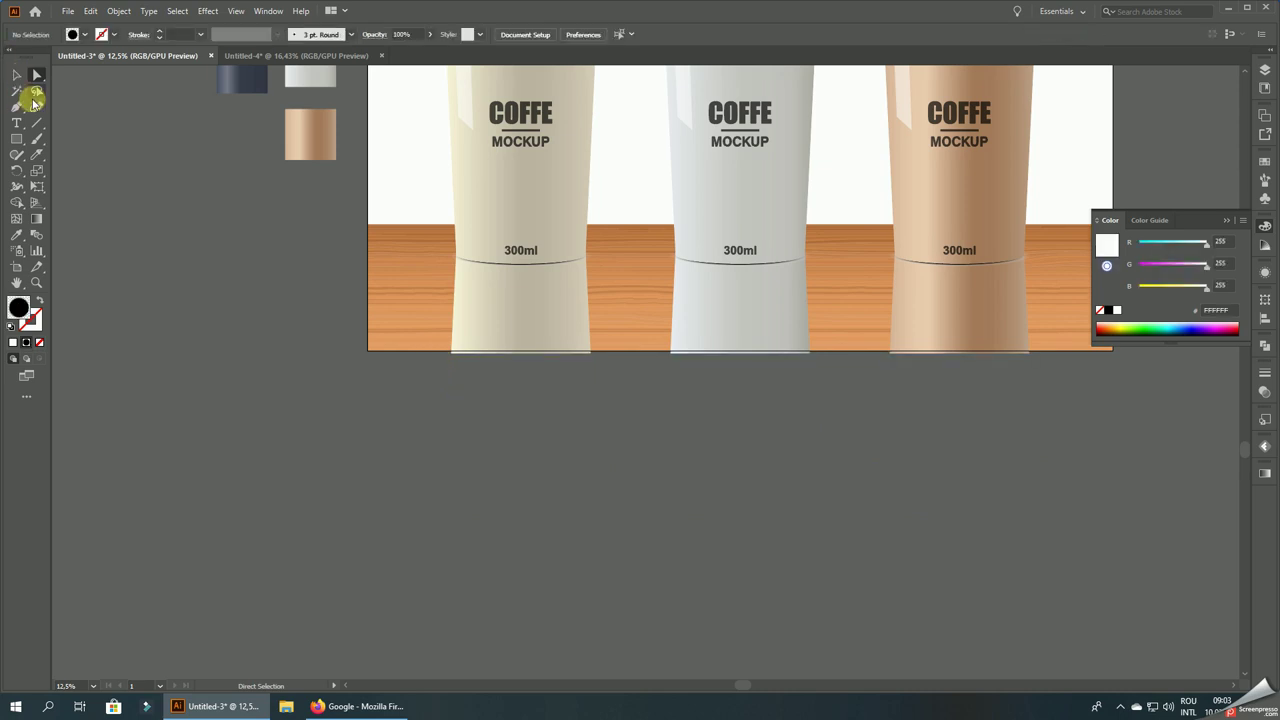
- Select the three cup reflections and pull their bottom up to the table's bottom edge
{"action": "left_click", "coordinate": [19, 80]}
{"action": "left_click", "coordinate": [537, 323]}
{"action": "left_click", "coordinate": [737, 329], "text": "shift"}
{"action": "left_click", "coordinate": [923, 334], "text": "shift"}
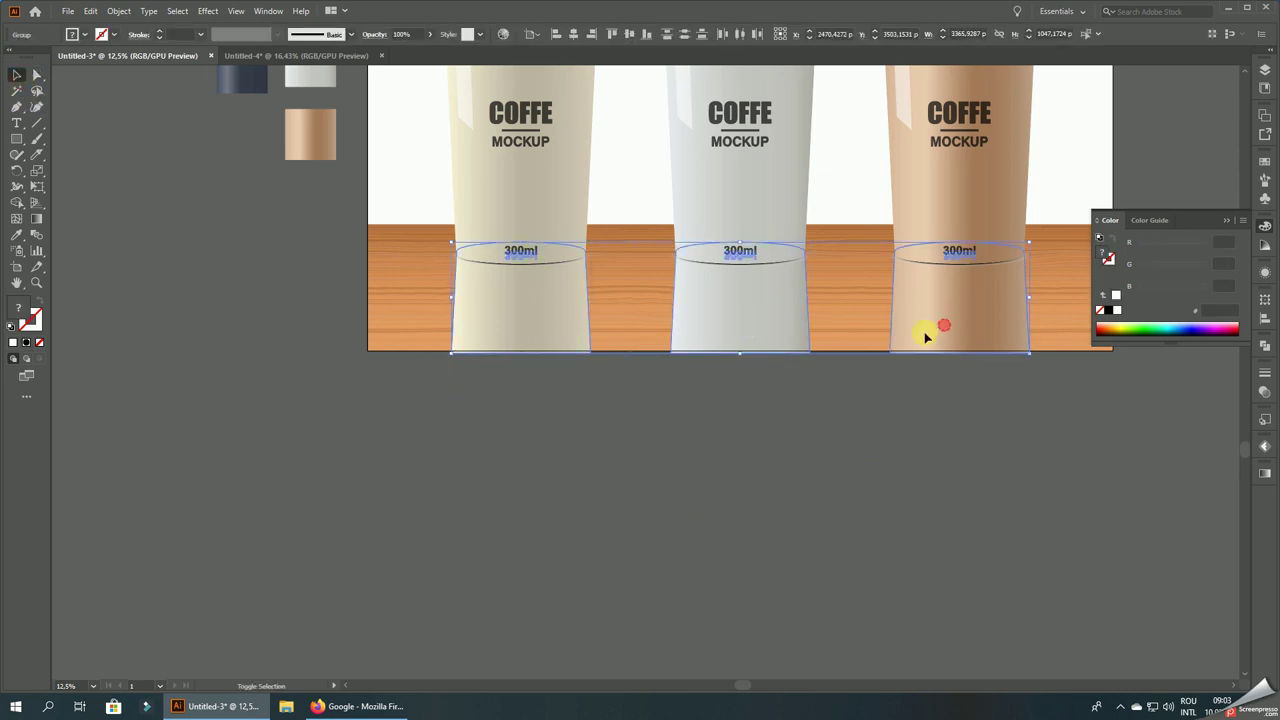
{"action": "scroll", "coordinate": [752, 347], "scroll_direction": "up", "scroll_amount": 2}
{"action": "scroll", "coordinate": [752, 347], "scroll_direction": "up", "scroll_amount": 2}
{"action": "scroll", "coordinate": [717, 366], "scroll_direction": "down", "scroll_amount": 4}
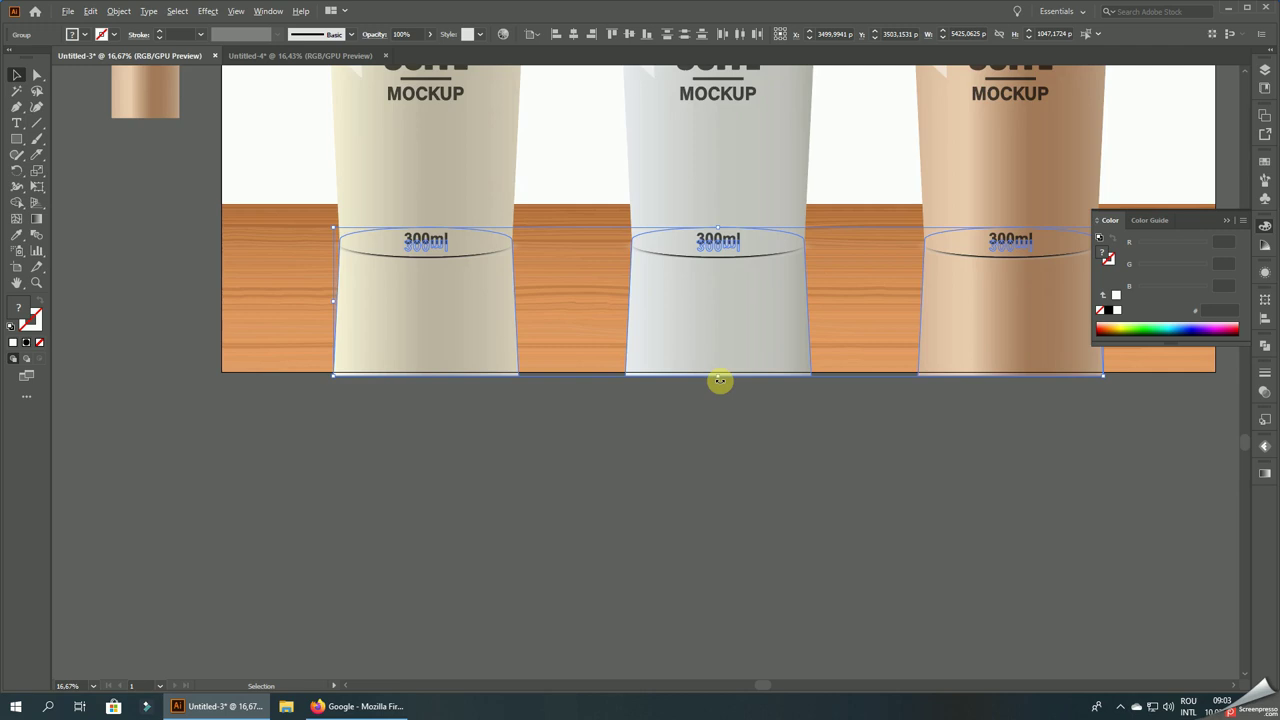
{"action": "scroll", "coordinate": [720, 380], "scroll_direction": "up", "scroll_amount": 3}
{"action": "left_click_drag", "start_coordinate": [711, 360], "coordinate": [715, 358]}
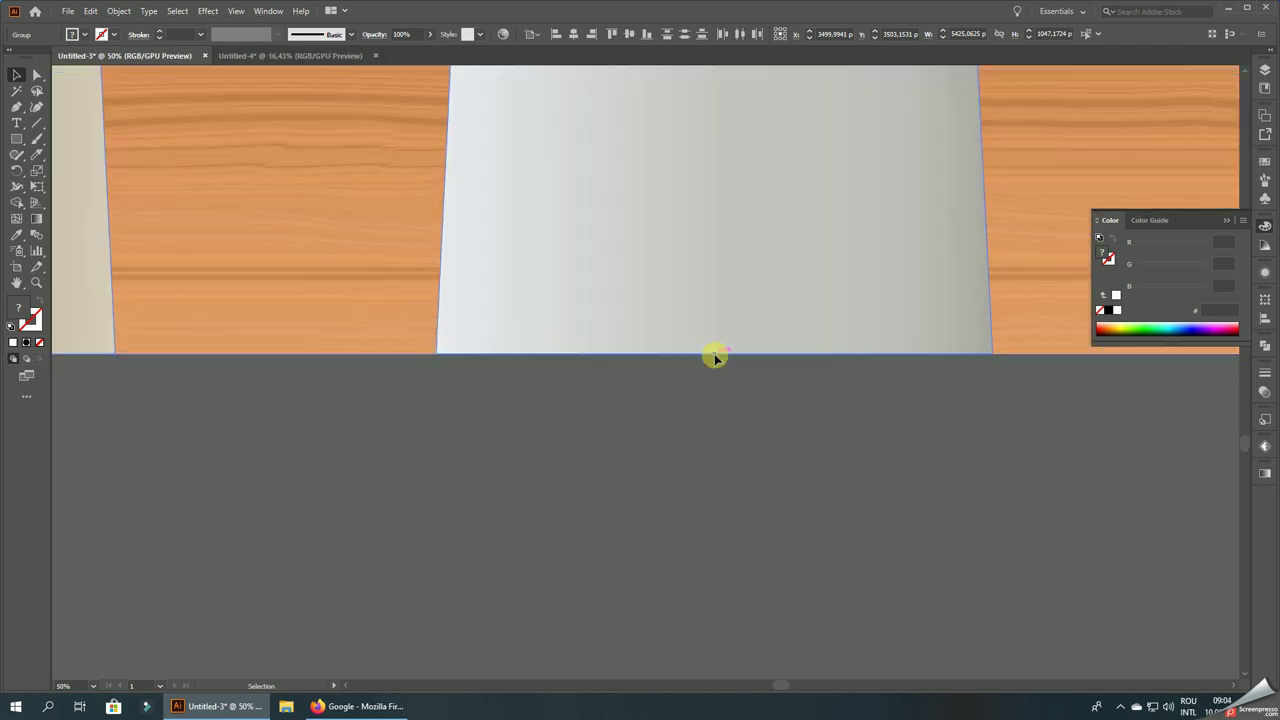
{"action": "scroll", "coordinate": [716, 358], "scroll_direction": "down", "scroll_amount": 2}
{"action": "scroll", "coordinate": [717, 389], "scroll_direction": "down", "scroll_amount": 2}
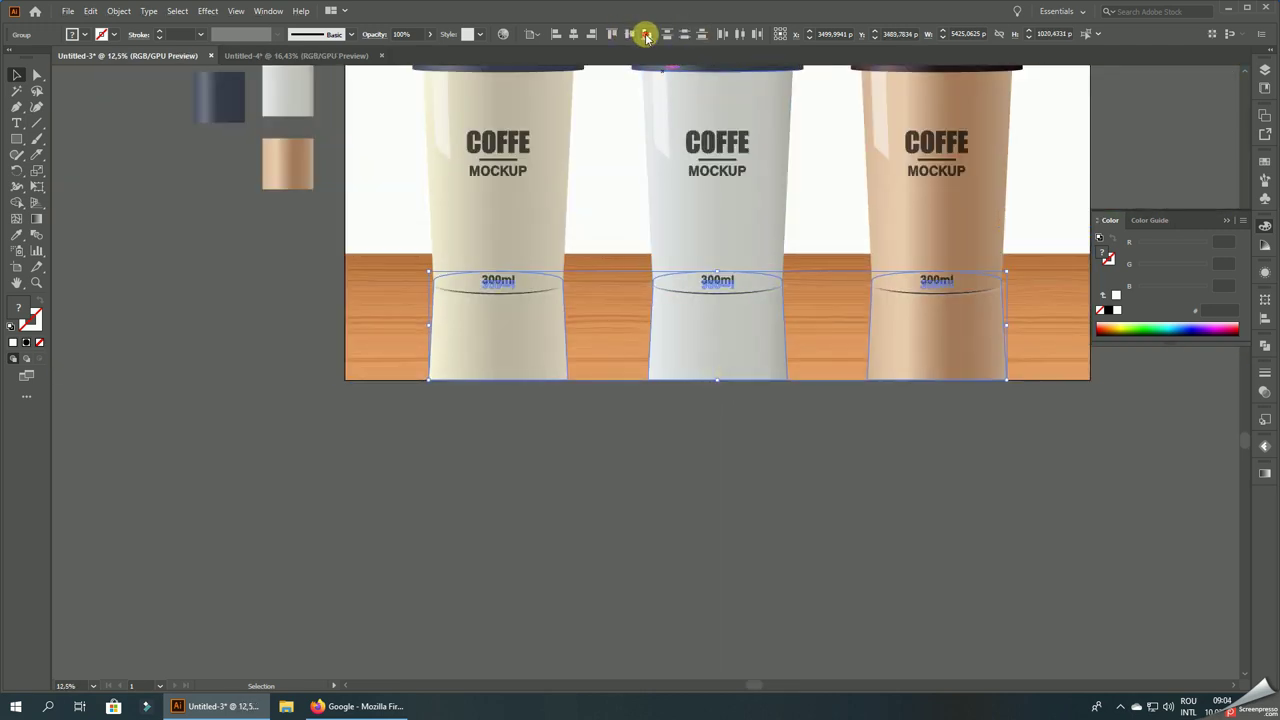
{"action": "left_click", "coordinate": [650, 424]}
- Lower the opacity of the three cup reflections so they look faint
{"action": "scroll", "coordinate": [622, 398], "scroll_direction": "down", "scroll_amount": 1}
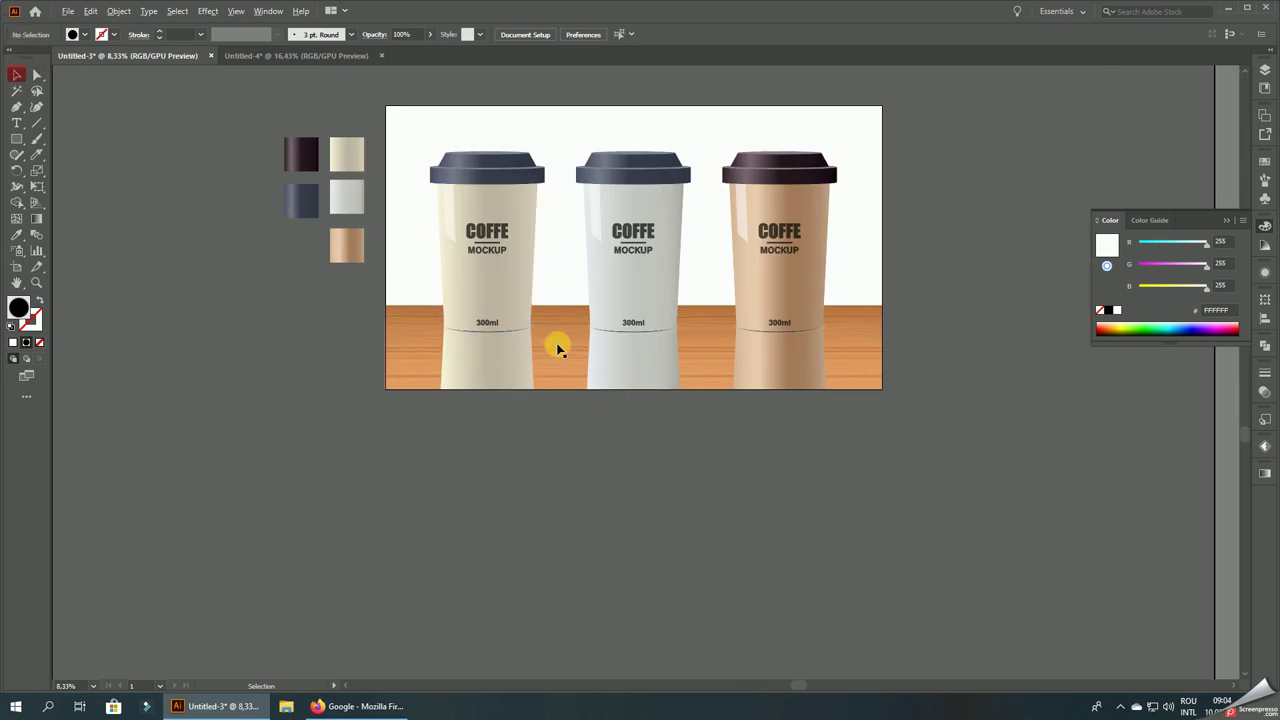
{"action": "scroll", "coordinate": [560, 347], "scroll_direction": "up", "scroll_amount": 1}
{"action": "left_click", "coordinate": [488, 358]}
{"action": "left_click", "coordinate": [714, 360], "text": "shift"}
{"action": "left_click", "coordinate": [880, 358], "text": "shift"}
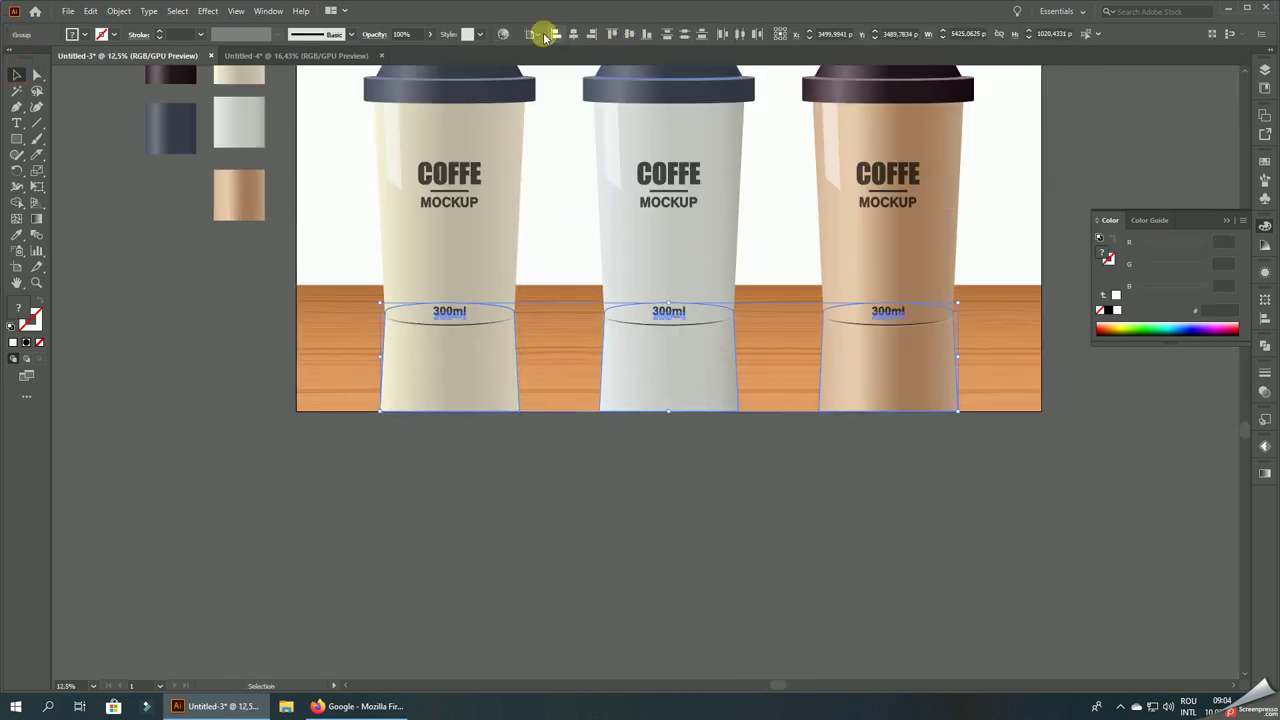
{"action": "left_click_drag", "start_coordinate": [417, 52], "coordinate": [400, 52]}
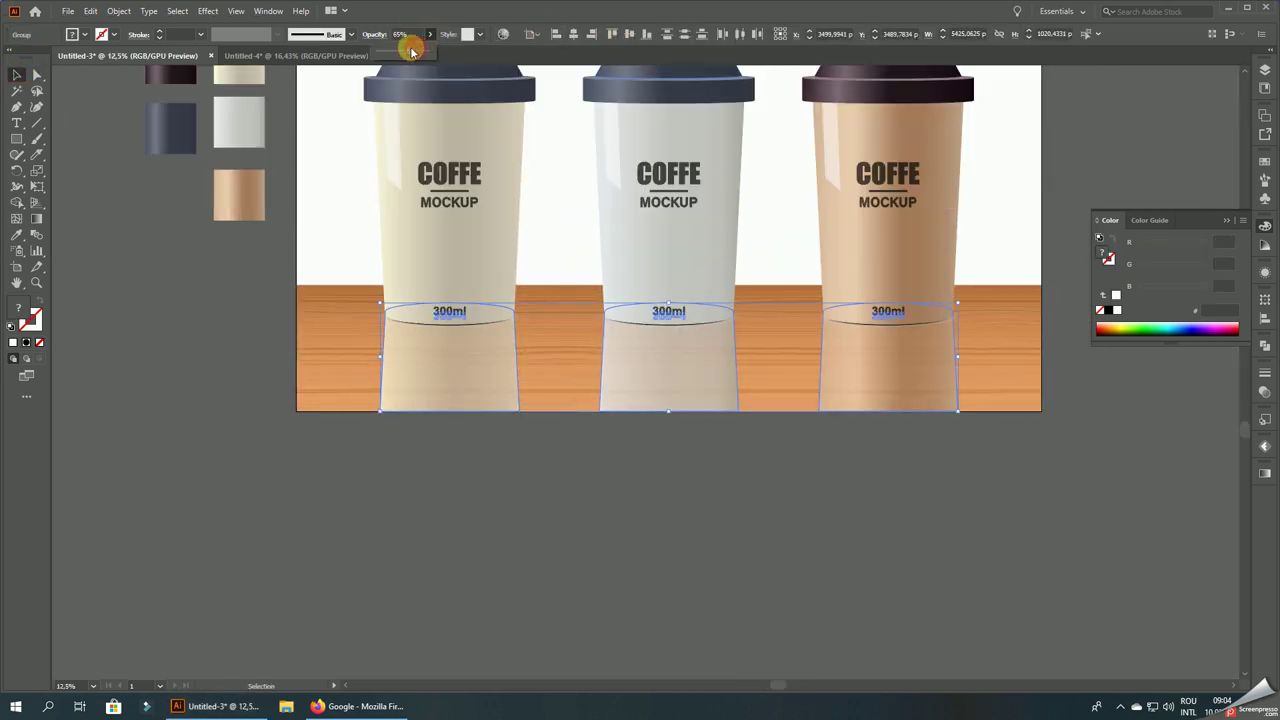
{"action": "left_click", "coordinate": [738, 568]}
- Reselect all three reflections and finalise their opacity at about 35%
{"action": "key", "text": "ctrl+minus"}
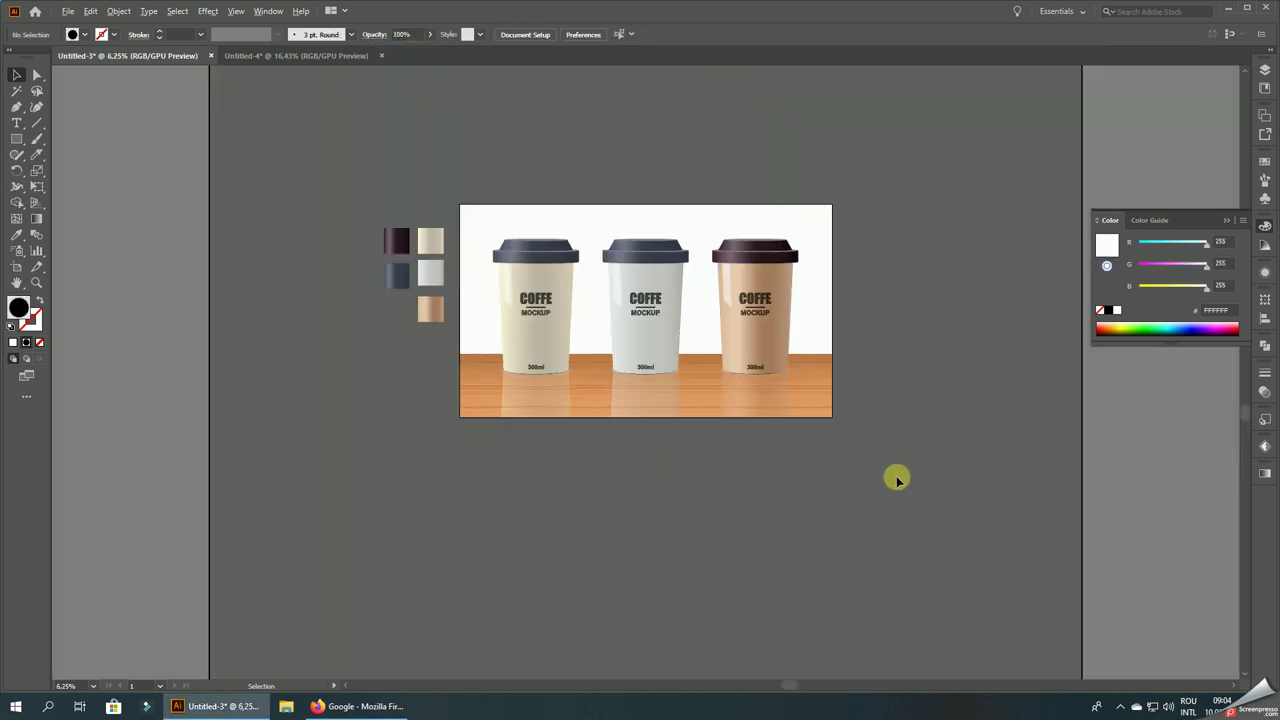
{"action": "key", "text": "ctrl+plus"}
{"action": "left_click", "coordinate": [794, 346]}
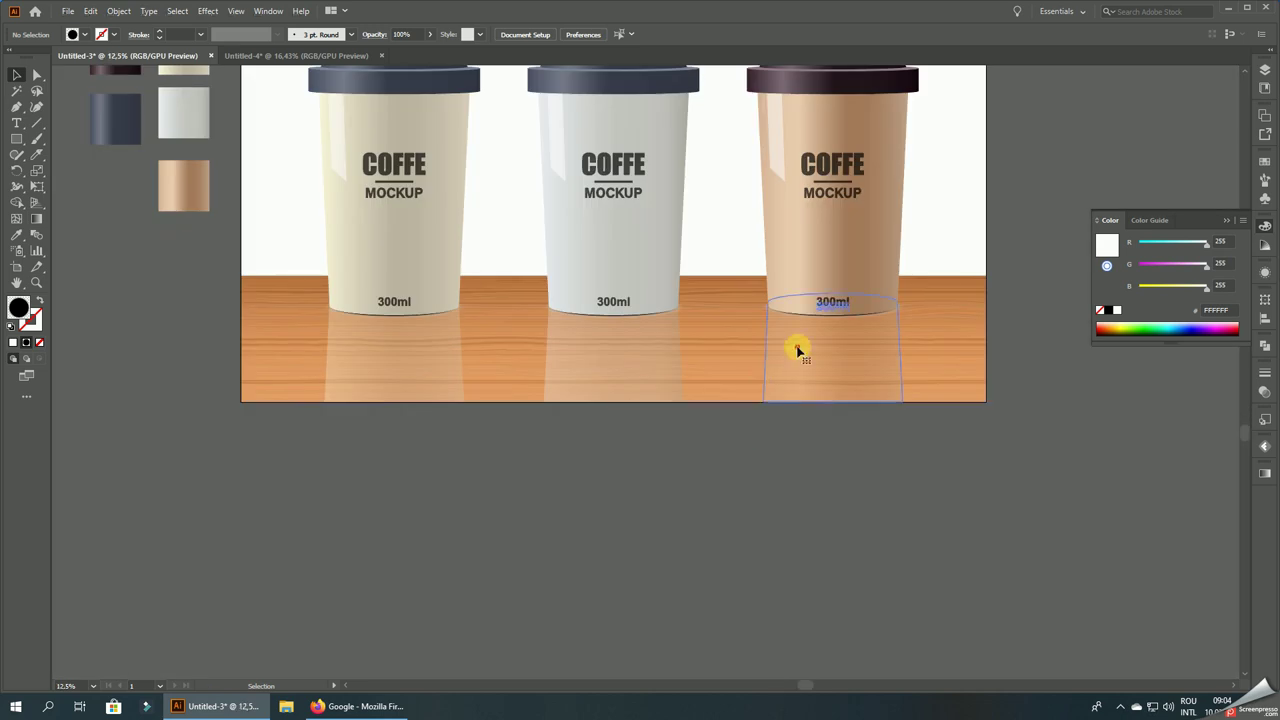
{"action": "left_click", "coordinate": [660, 343], "text": "shift"}
{"action": "left_click", "coordinate": [391, 351], "text": "shift"}
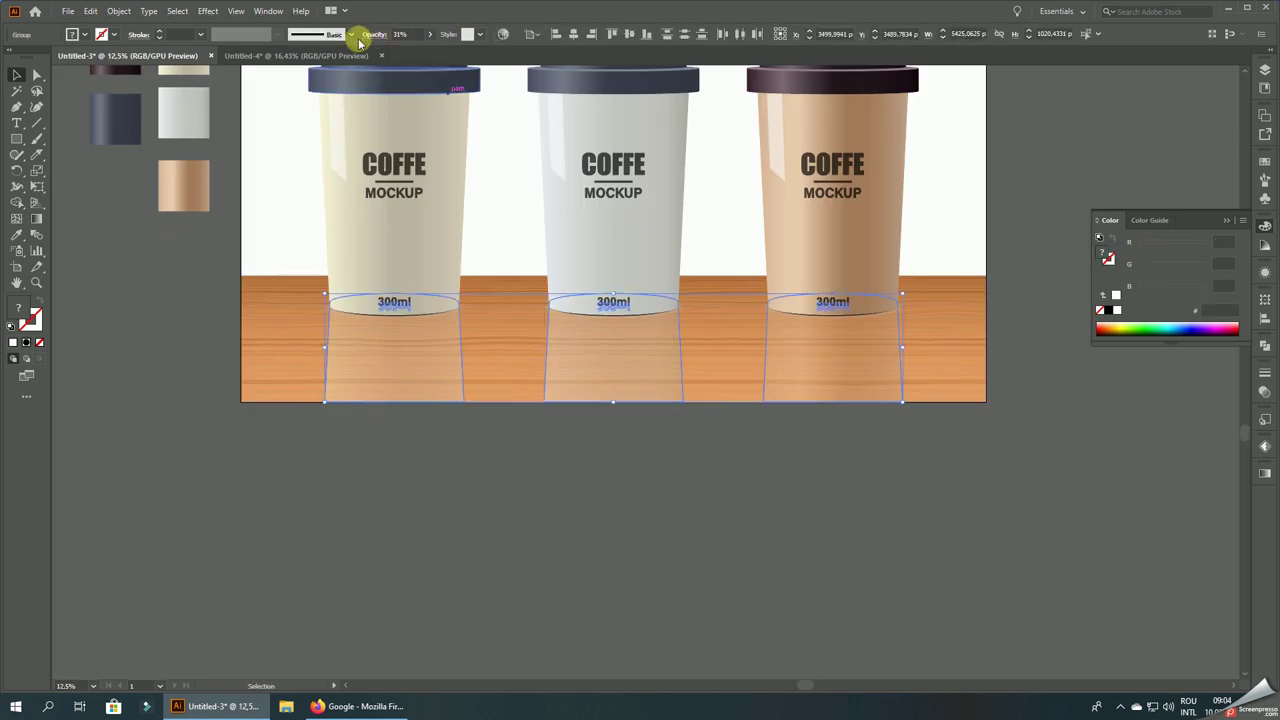
{"action": "left_click", "coordinate": [429, 34]}
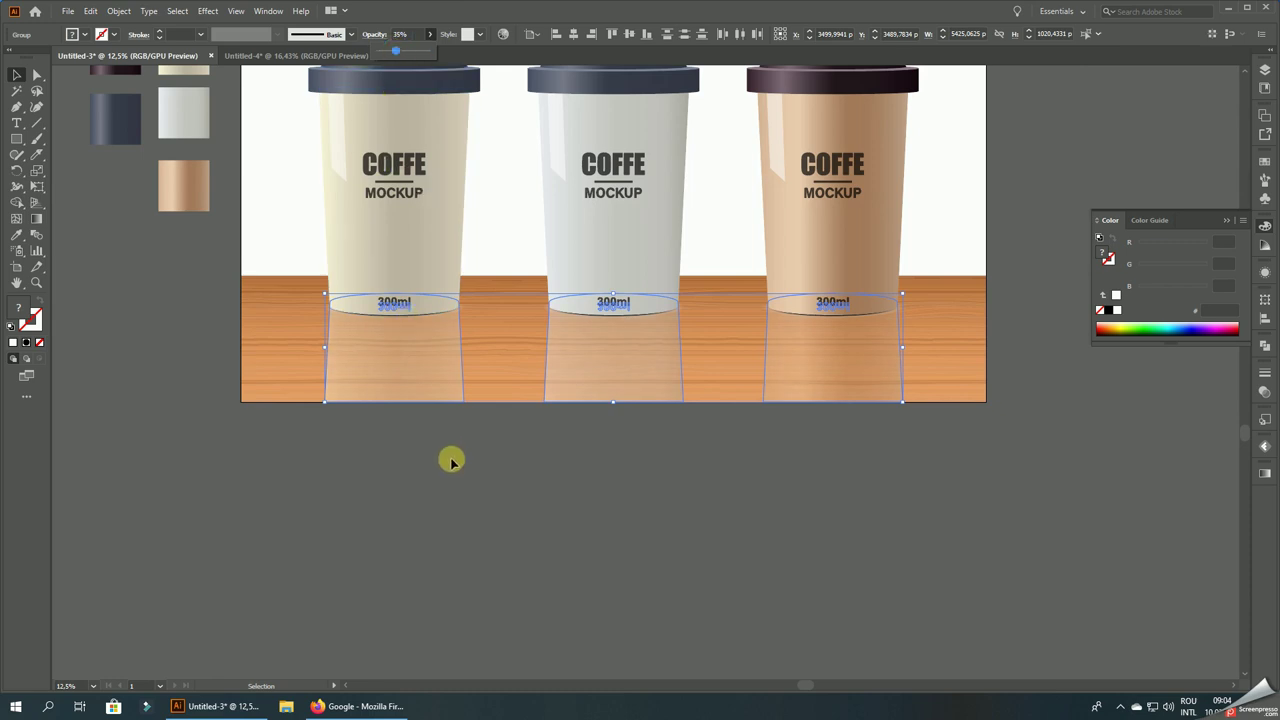
{"action": "left_click", "coordinate": [496, 490]}
- Adjust the gradient on the middle and right cups' base ellipses, sampling colours with the Eyedropper
{"action": "scroll", "coordinate": [511, 297], "scroll_direction": "up", "scroll_amount": 5}
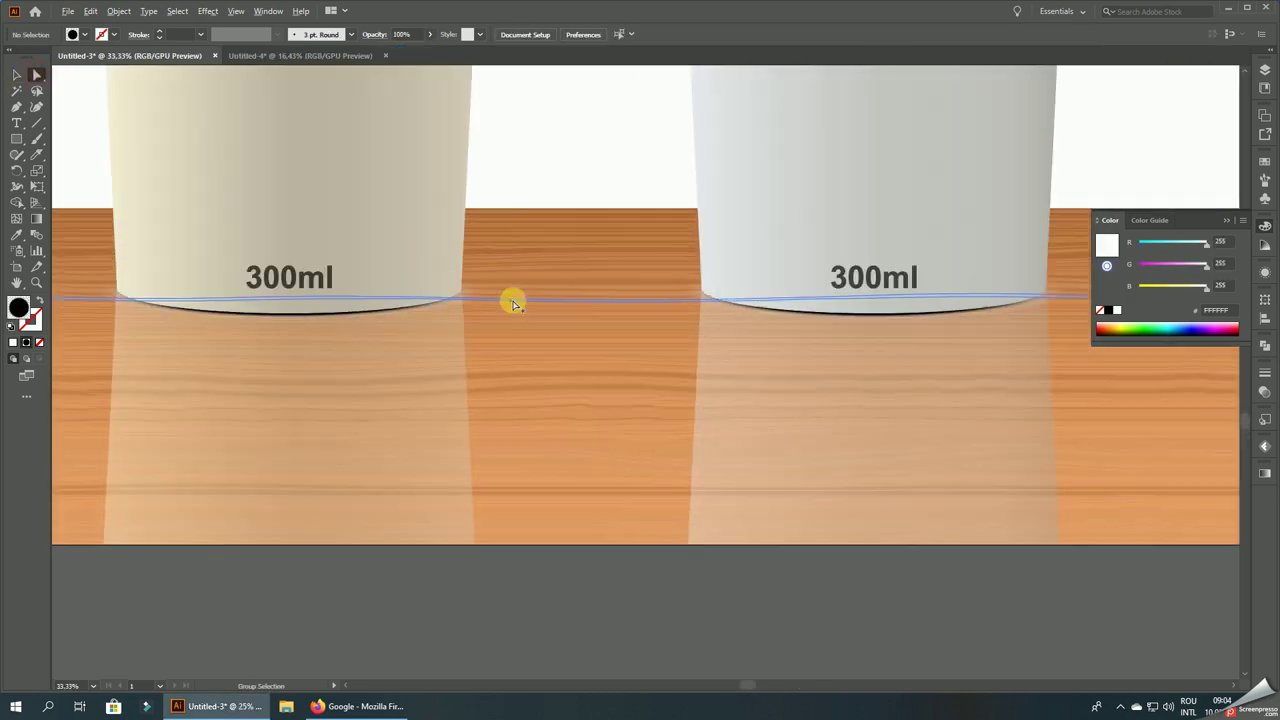
{"action": "scroll", "coordinate": [443, 286], "scroll_direction": "up", "scroll_amount": 3}
{"action": "scroll", "coordinate": [409, 289], "scroll_direction": "down", "scroll_amount": 4}
{"action": "scroll", "coordinate": [500, 295], "scroll_direction": "up", "scroll_amount": 4}
{"action": "left_click", "coordinate": [612, 297]}
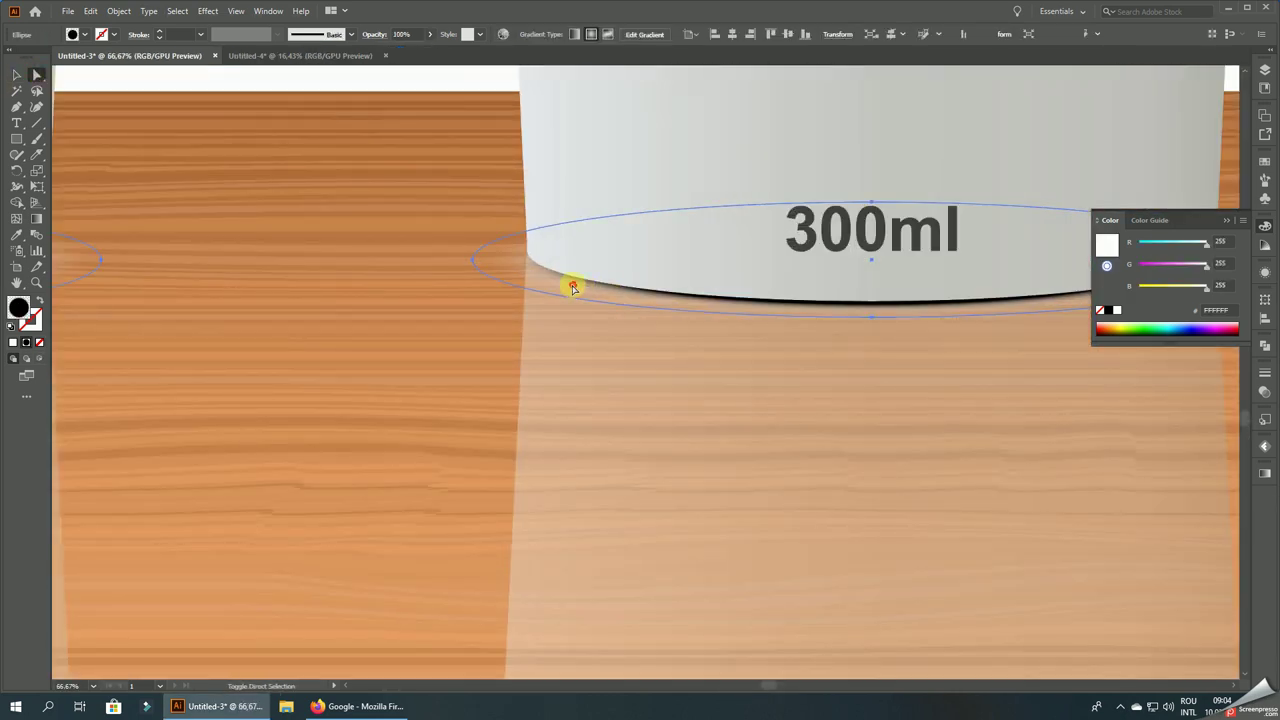
{"action": "scroll", "coordinate": [600, 290], "scroll_direction": "down", "scroll_amount": 5}
{"action": "scroll", "coordinate": [780, 290], "scroll_direction": "up", "scroll_amount": 3}
{"action": "left_click", "coordinate": [872, 270], "text": "shift"}
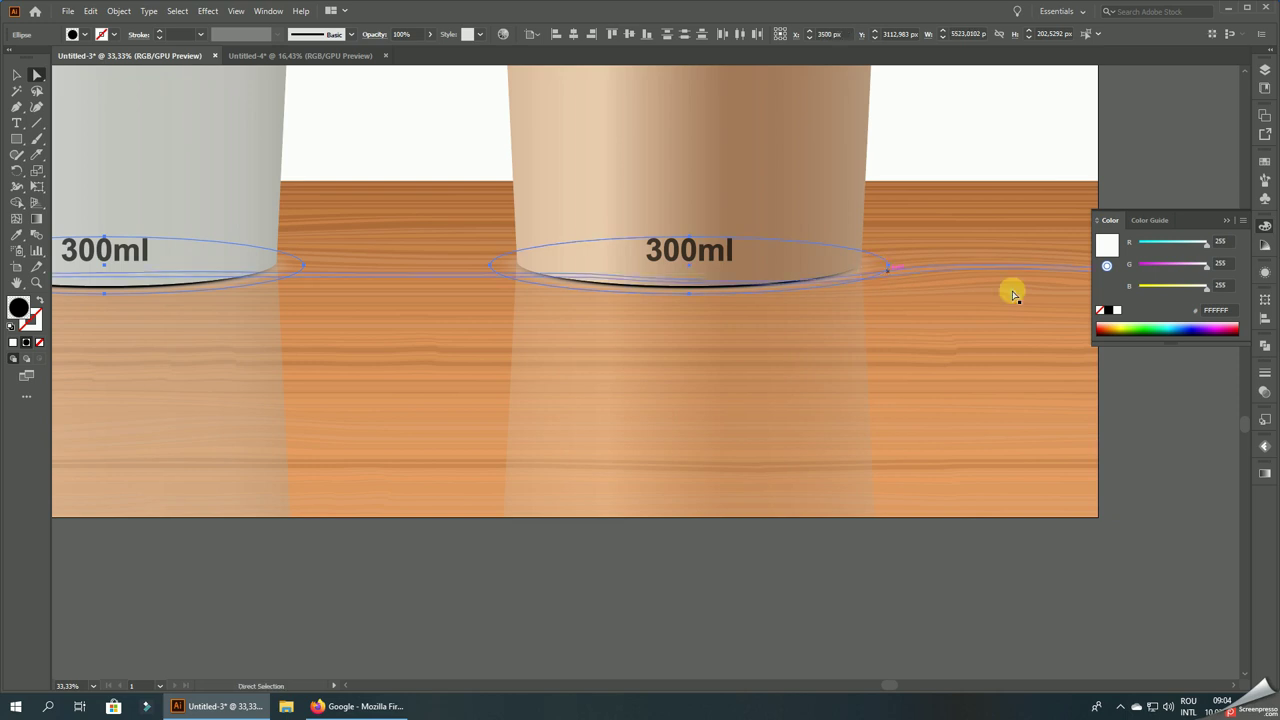
{"action": "left_click", "coordinate": [1265, 472]}
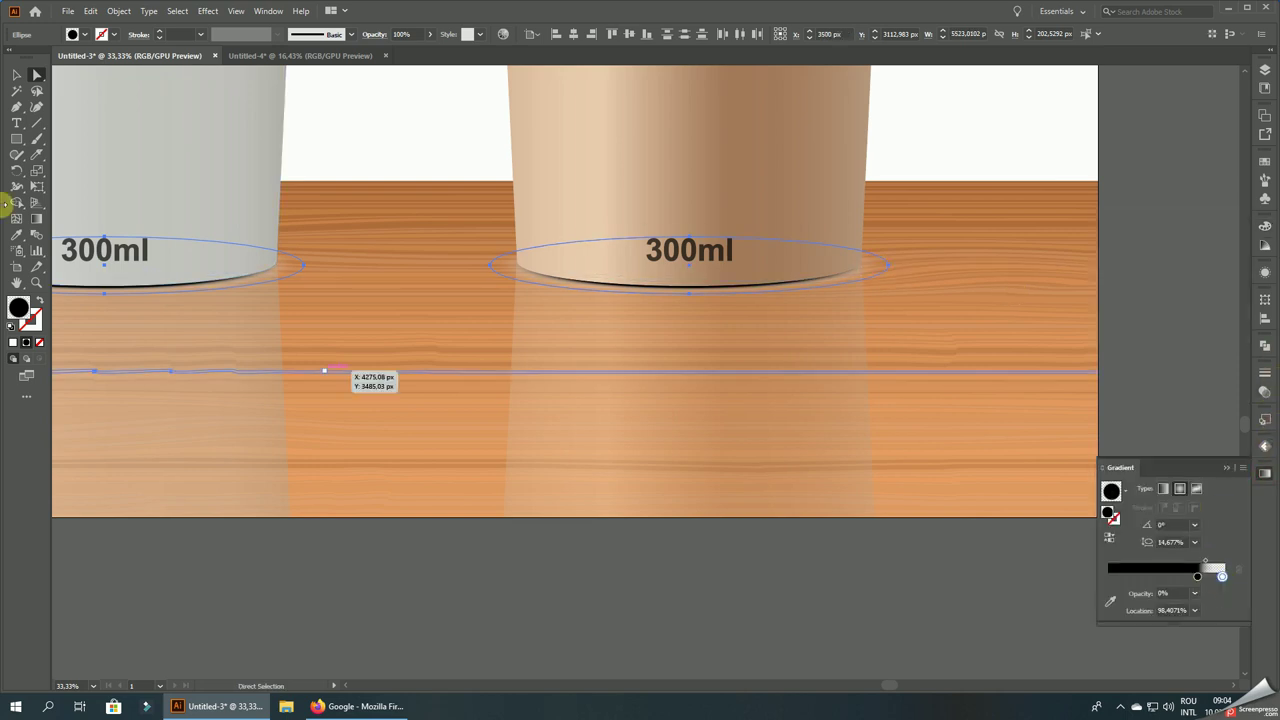
{"action": "left_click", "coordinate": [18, 236]}
{"action": "scroll", "coordinate": [530, 283], "scroll_direction": "up", "scroll_amount": 4}
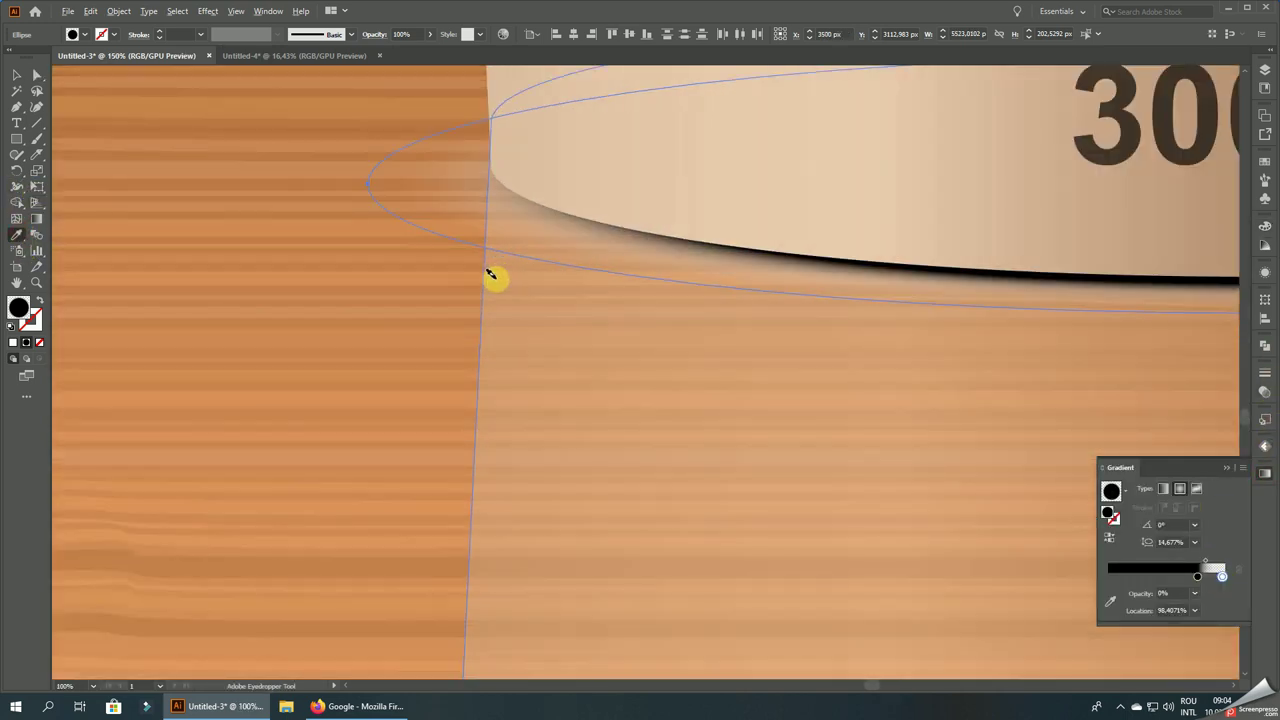
{"action": "scroll", "coordinate": [480, 265], "scroll_direction": "up", "scroll_amount": 1}
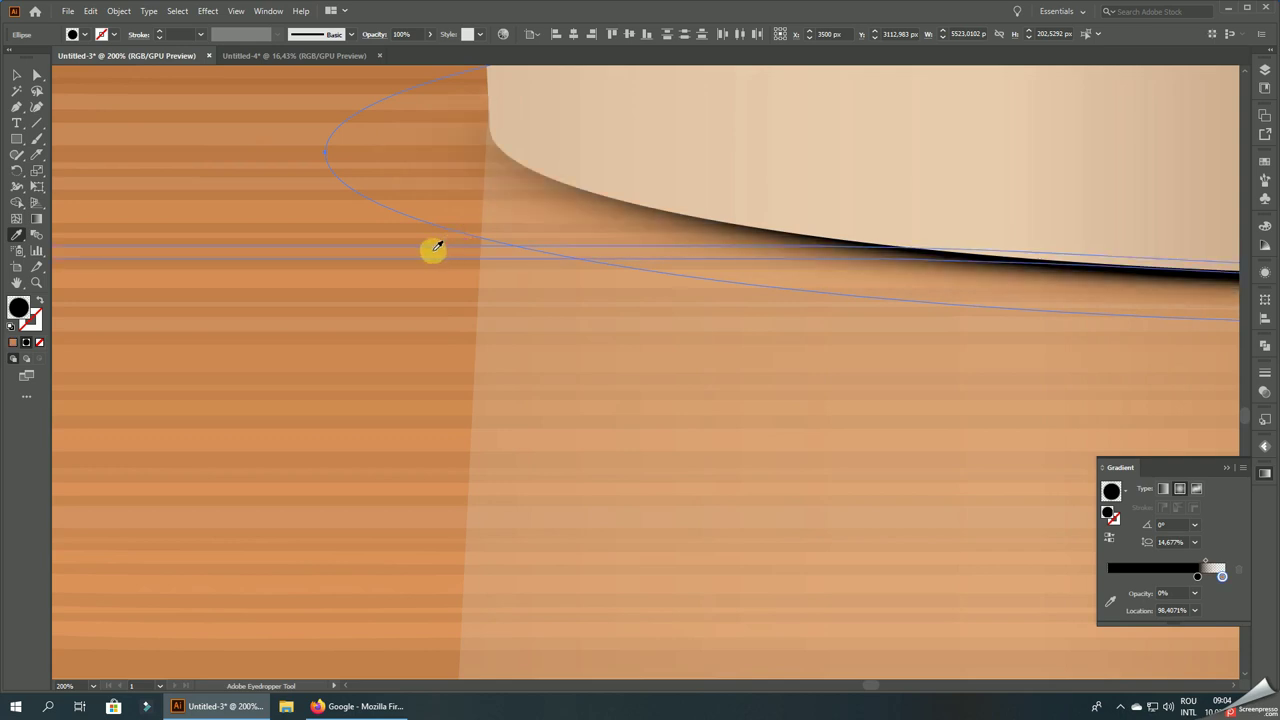
{"action": "scroll", "coordinate": [434, 251], "scroll_direction": "down", "scroll_amount": 5}
{"action": "scroll", "coordinate": [820, 215], "scroll_direction": "down", "scroll_amount": 1}
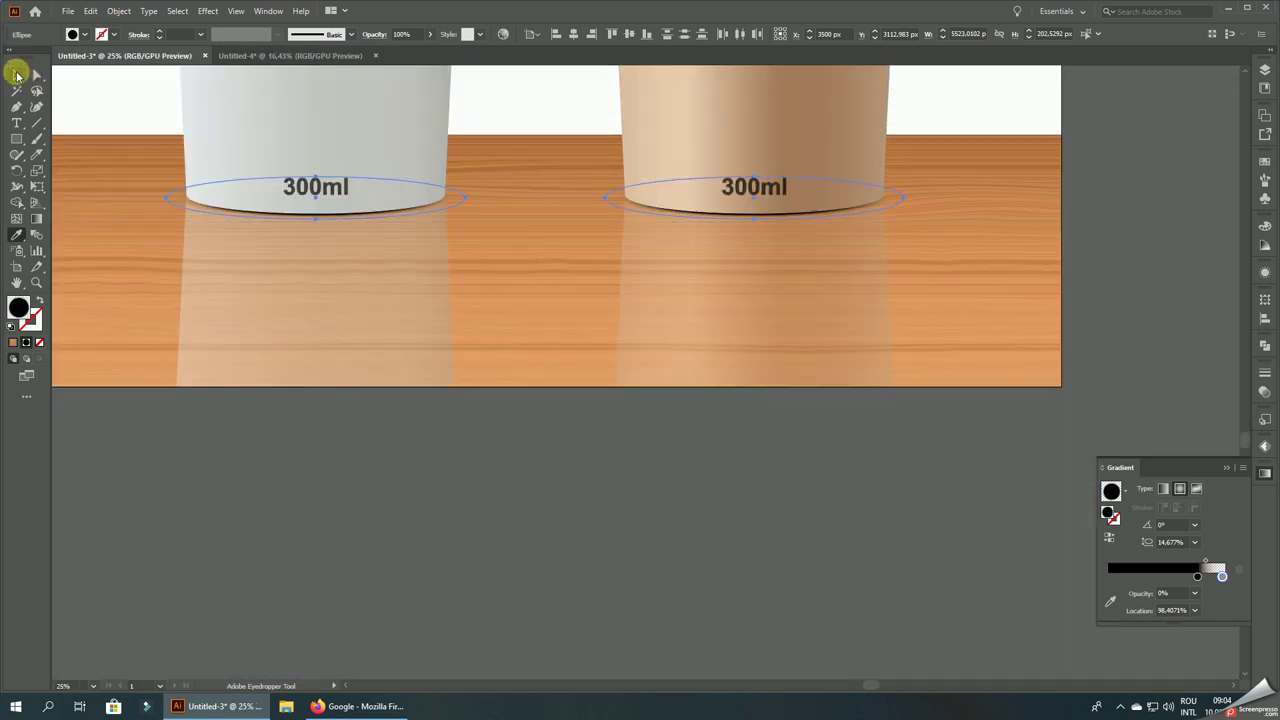
{"action": "left_click", "coordinate": [17, 75]}
{"action": "left_click", "coordinate": [682, 597]}
- Delete the colour swatches beside the artboard
{"action": "scroll", "coordinate": [785, 472], "scroll_direction": "down", "scroll_amount": 4}
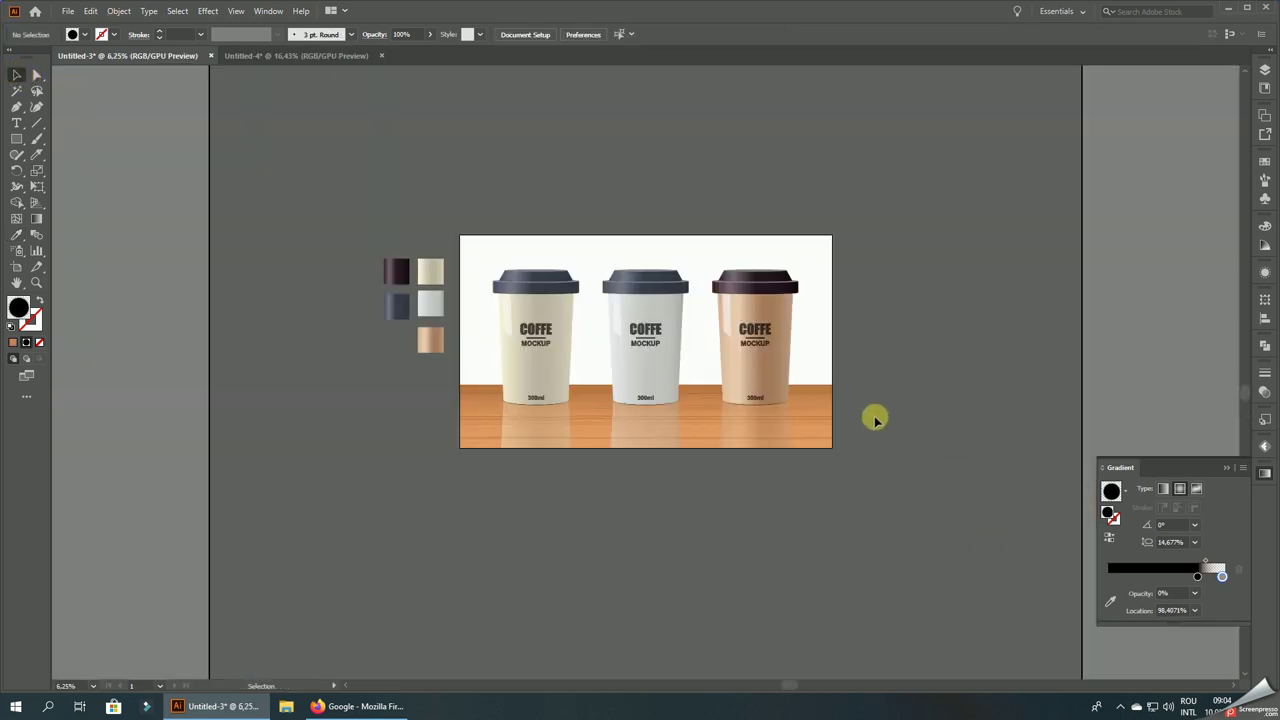
{"action": "left_click_drag", "start_coordinate": [447, 361], "coordinate": [443, 363]}
{"action": "key", "text": "Delete"}
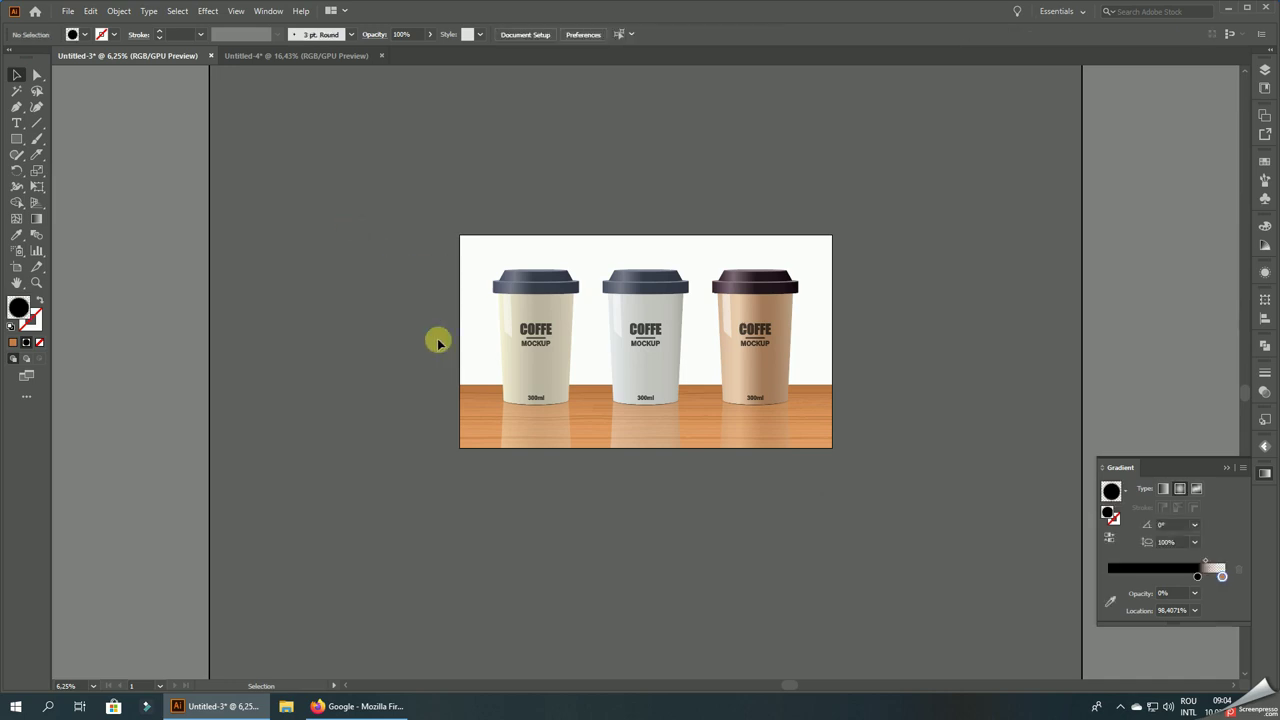
- Group the entire cup mockup, close the Gradient panel, and fit the artboard in the window
{"action": "left_click", "coordinate": [775, 350]}
{"action": "right_click", "coordinate": [775, 350]}
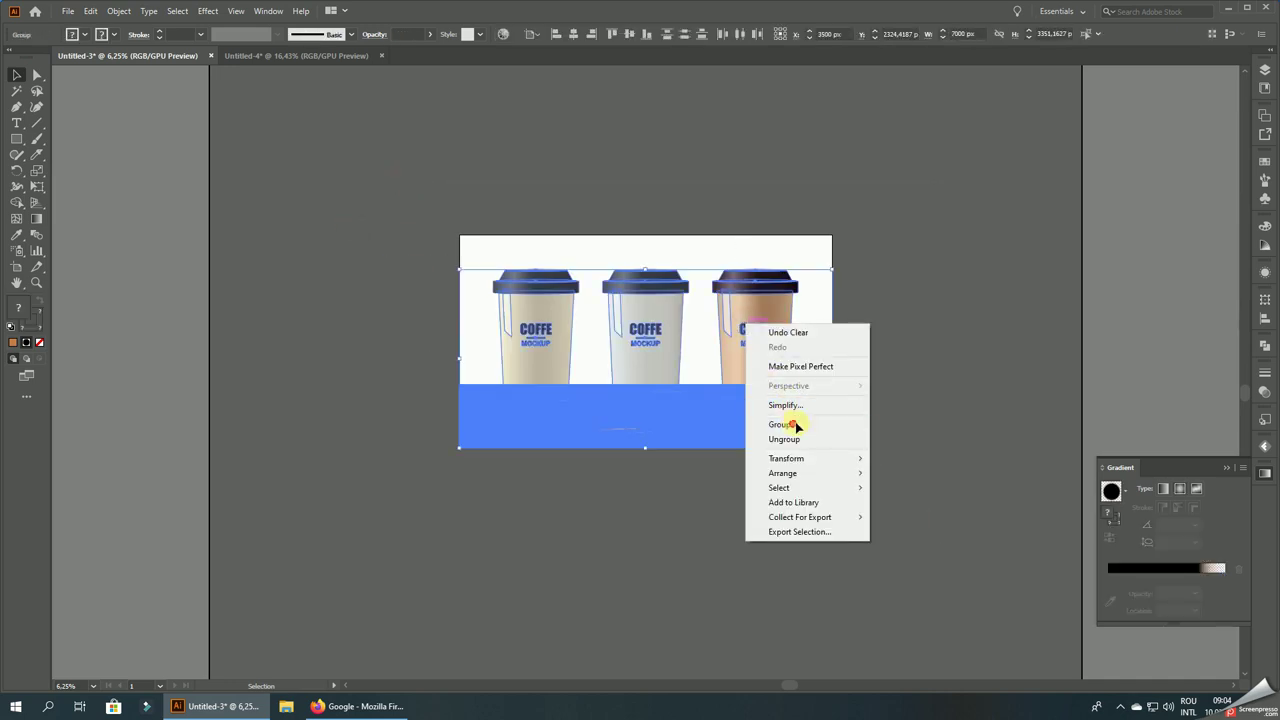
{"action": "left_click", "coordinate": [794, 423]}
{"action": "left_click", "coordinate": [978, 406]}
{"action": "left_click", "coordinate": [1221, 467]}
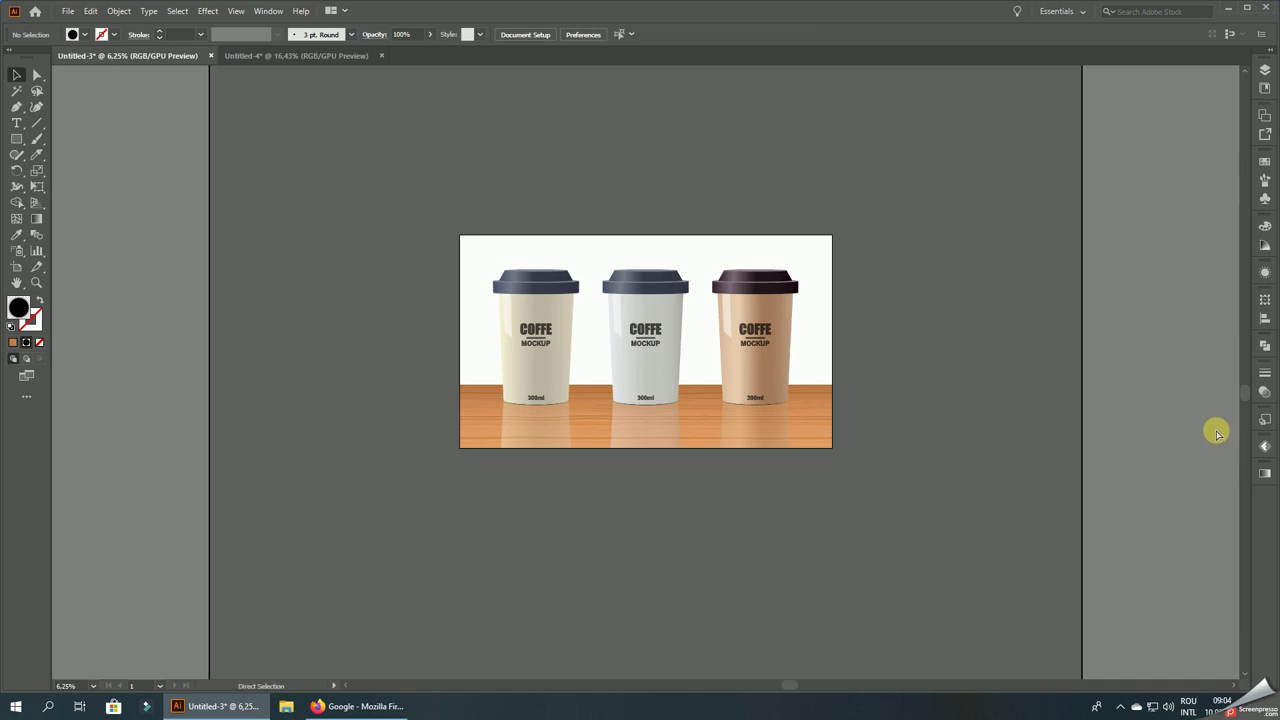
{"action": "key", "text": "ctrl+0"}
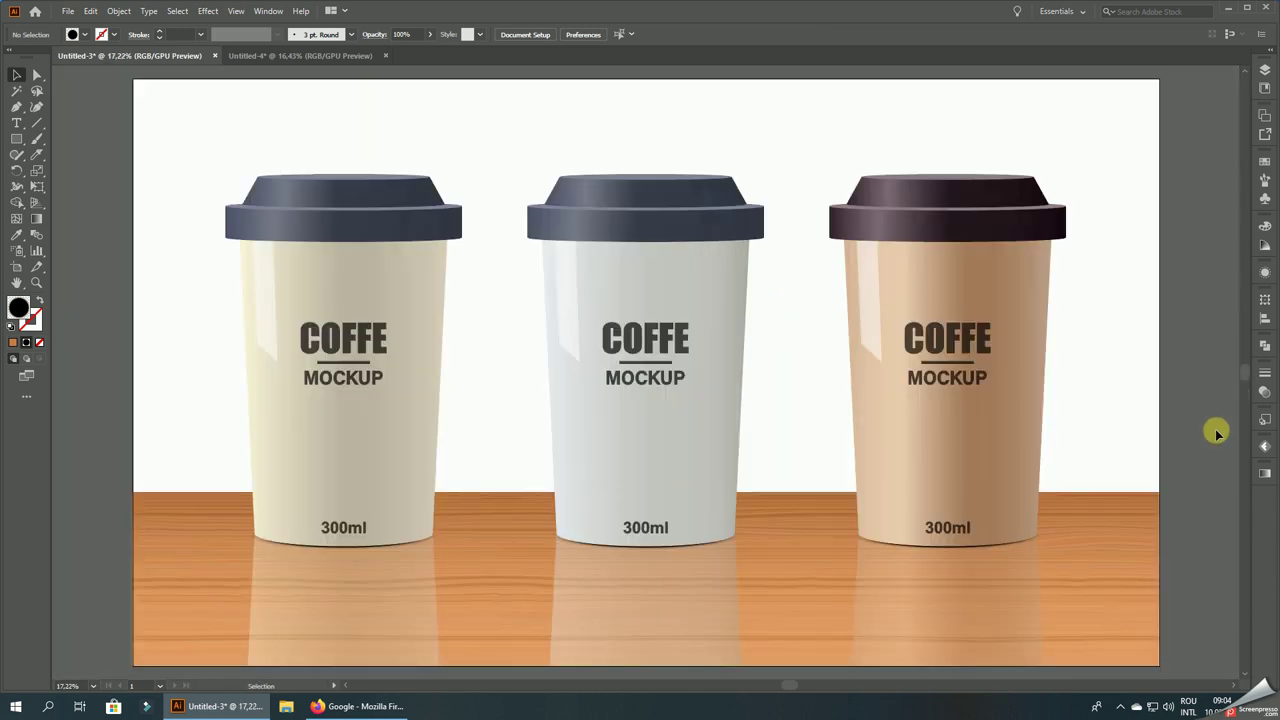